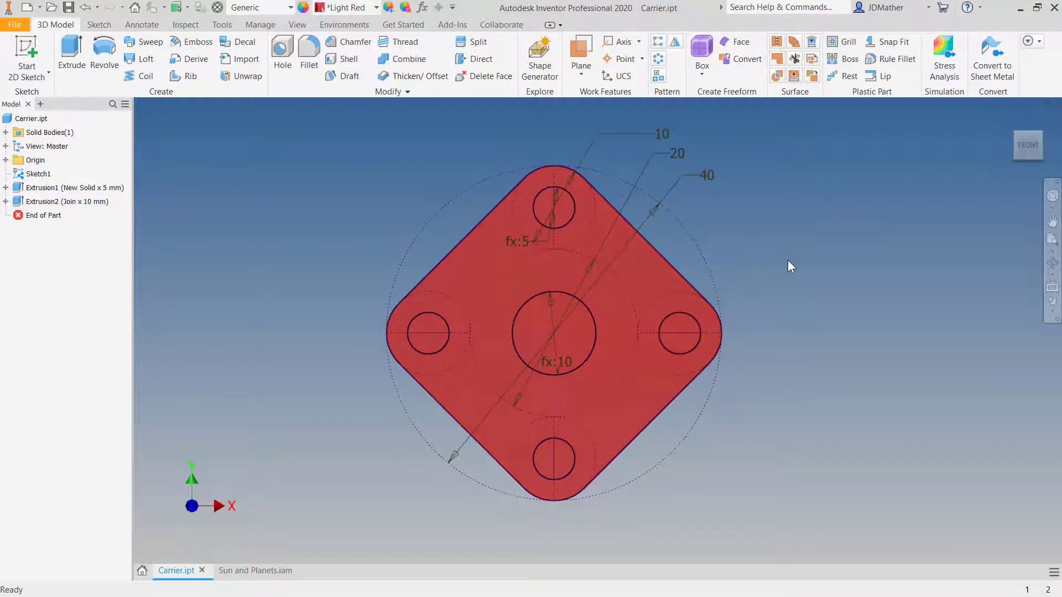
key(F6)
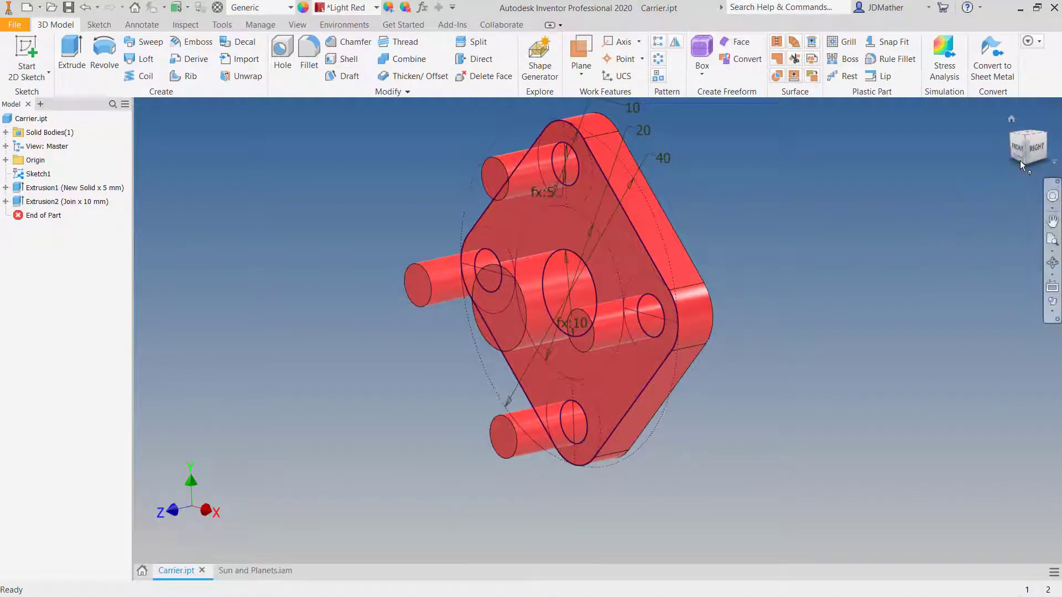
click(1017, 146)
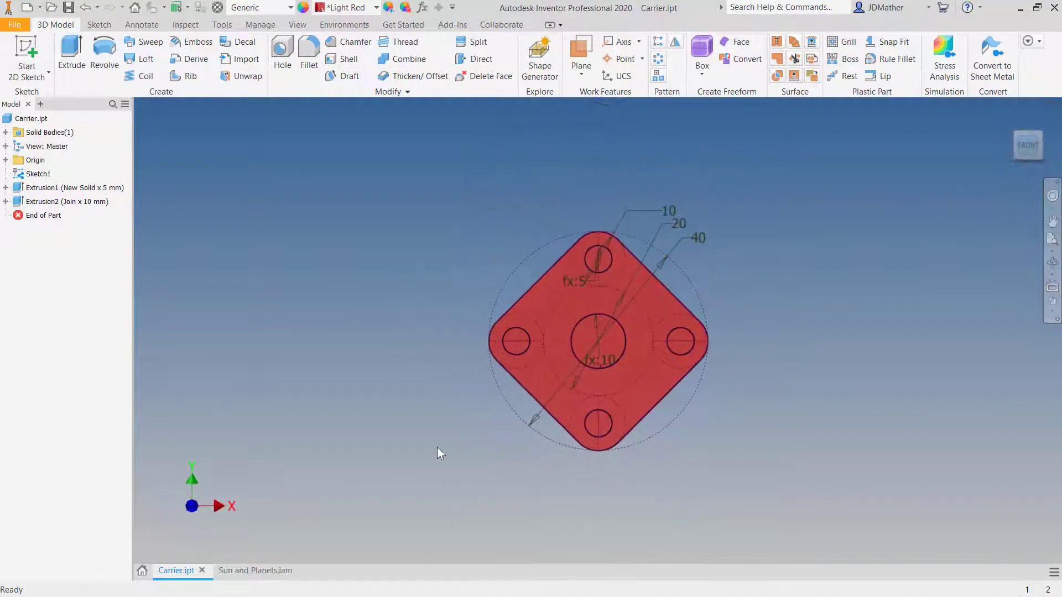
- In the Sun and Planets assembly, place one instance of Carrier.ipt grounded at the origin
click(231, 567)
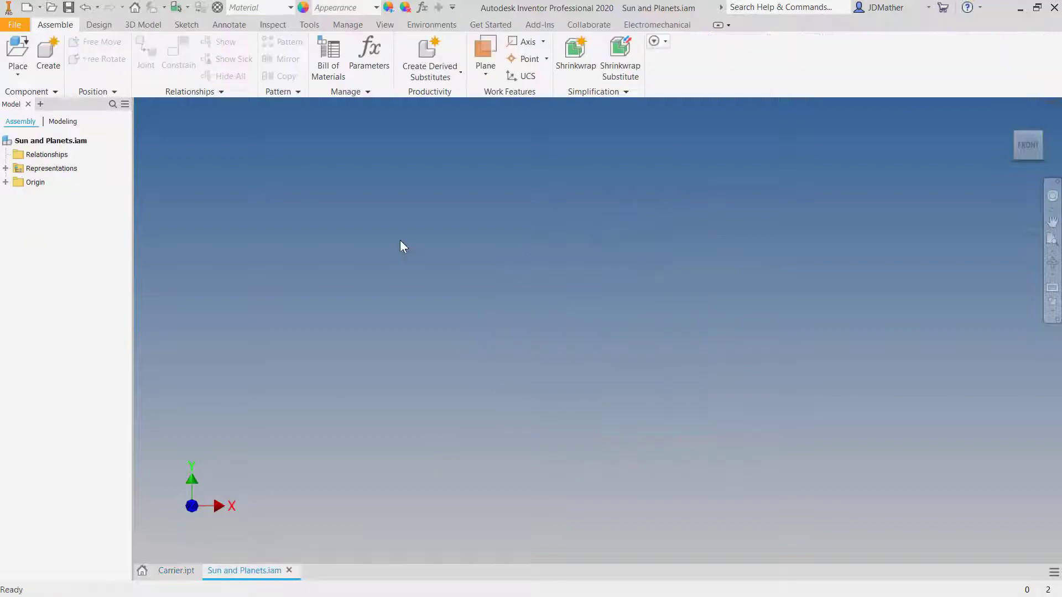
click(18, 51)
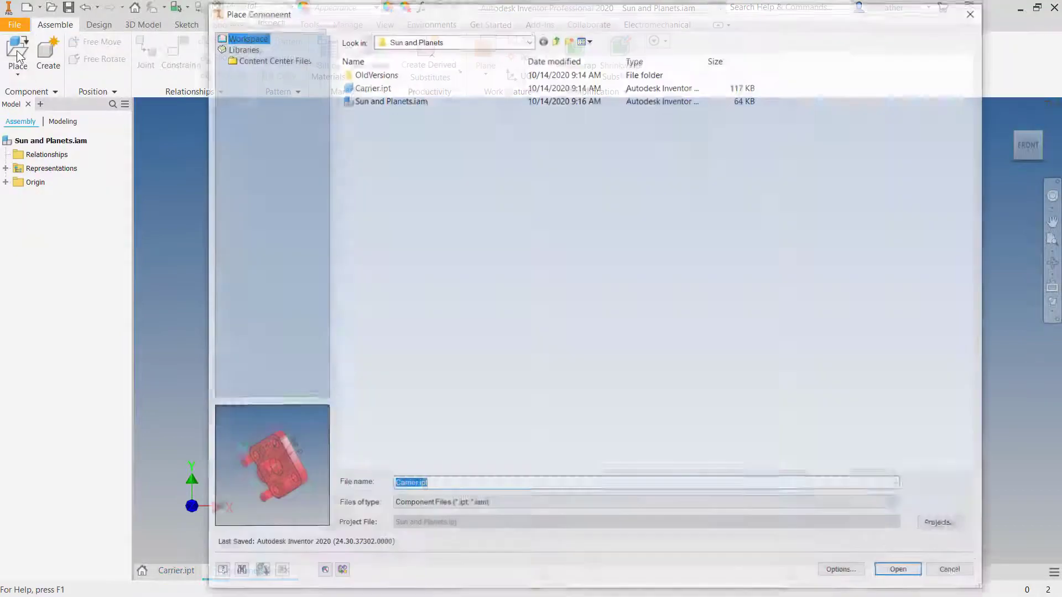
click(373, 86)
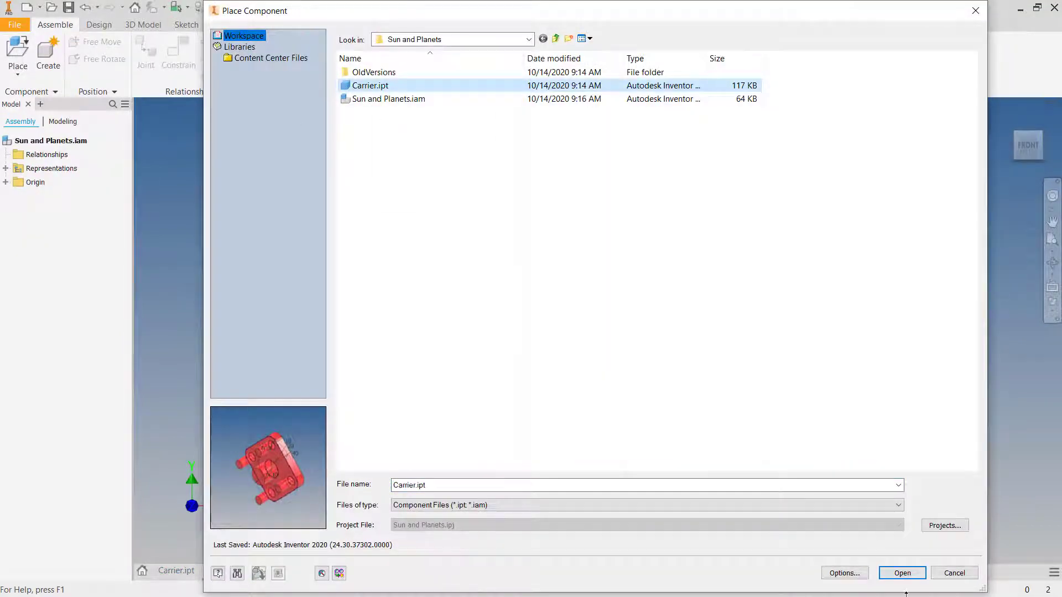
click(901, 573)
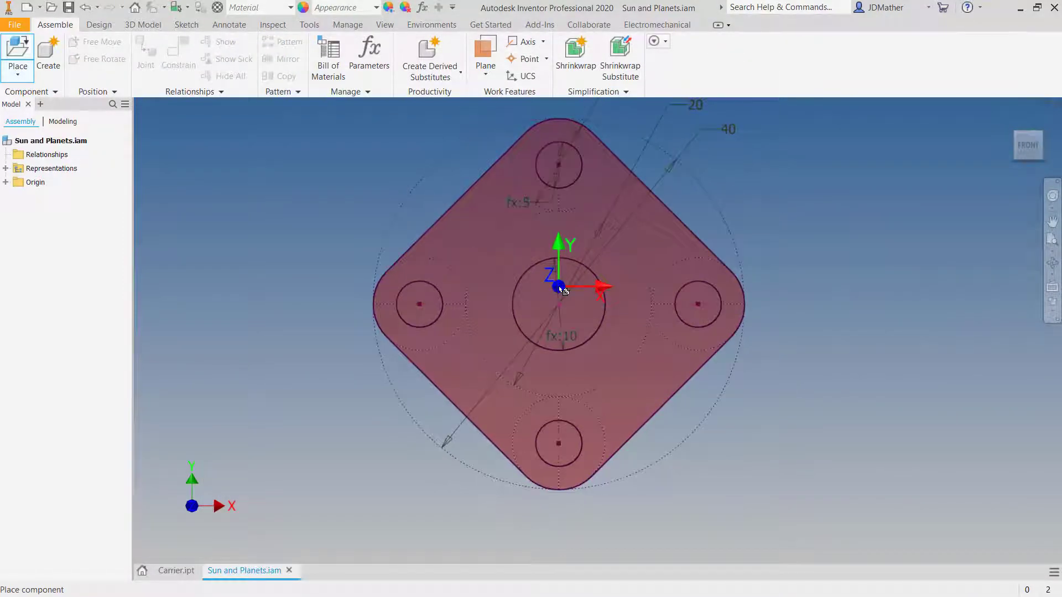
right_click(562, 289)
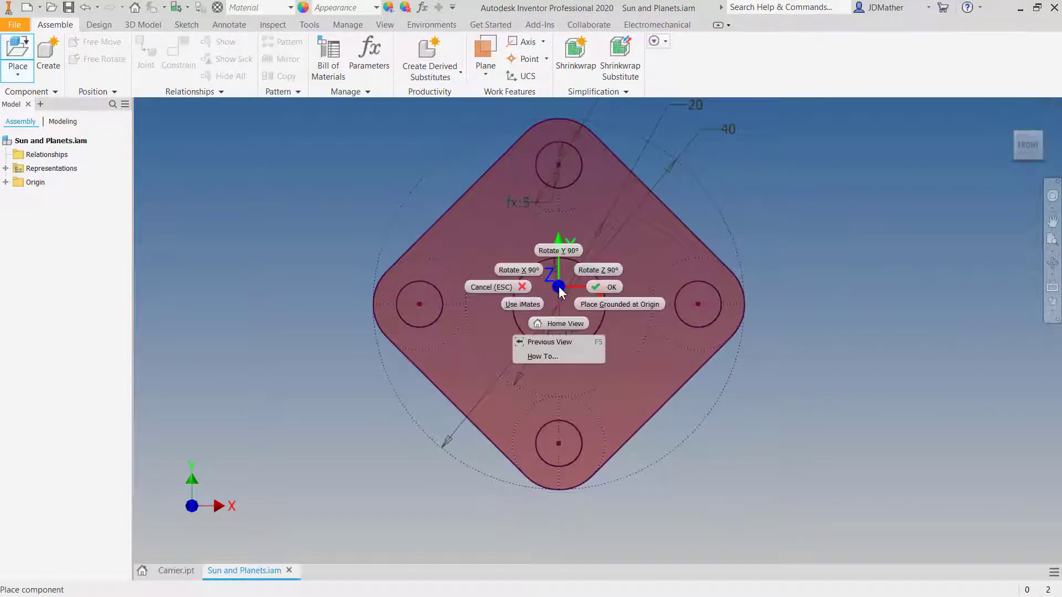
click(596, 304)
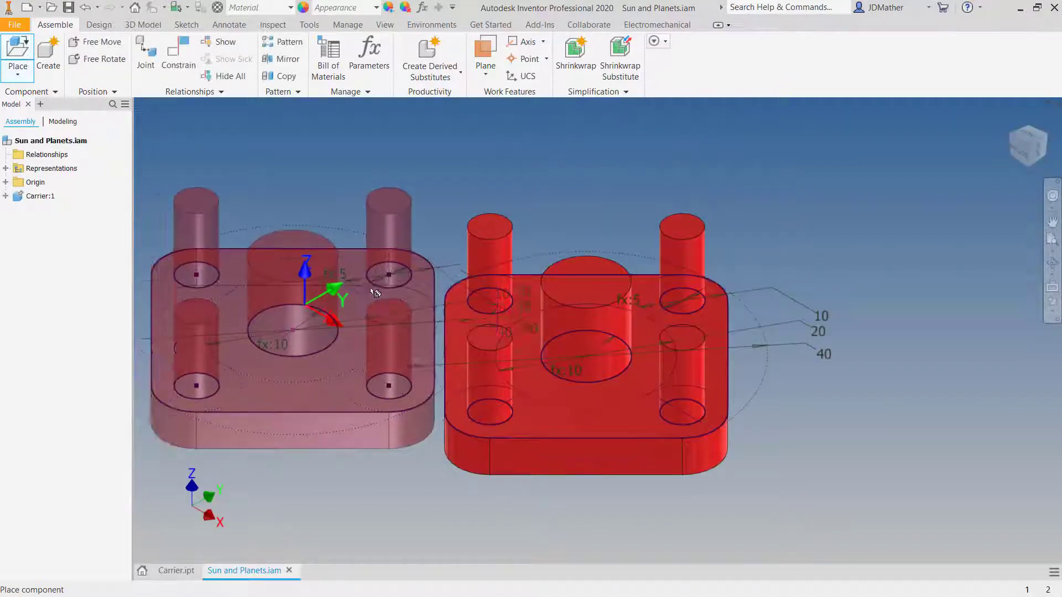
key(Escape)
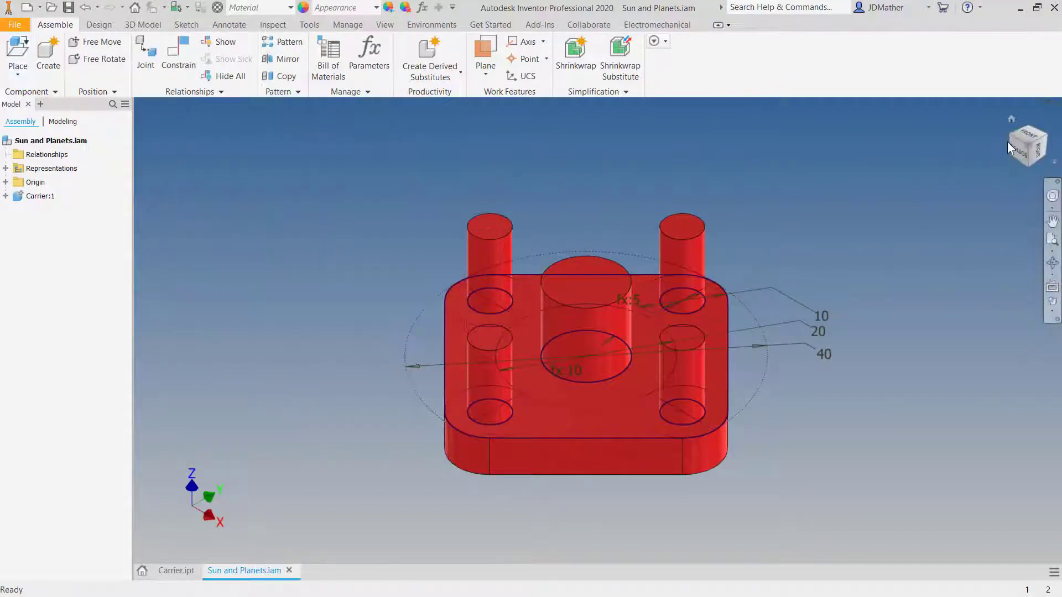
- Set the assembly to the upright front view and save it
click(1027, 137)
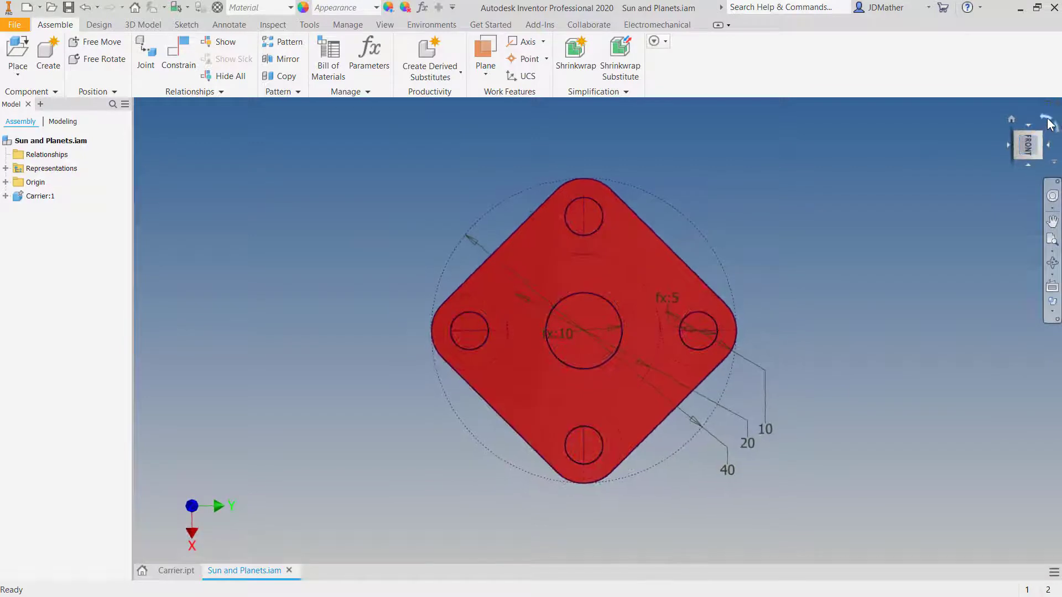
click(1020, 121)
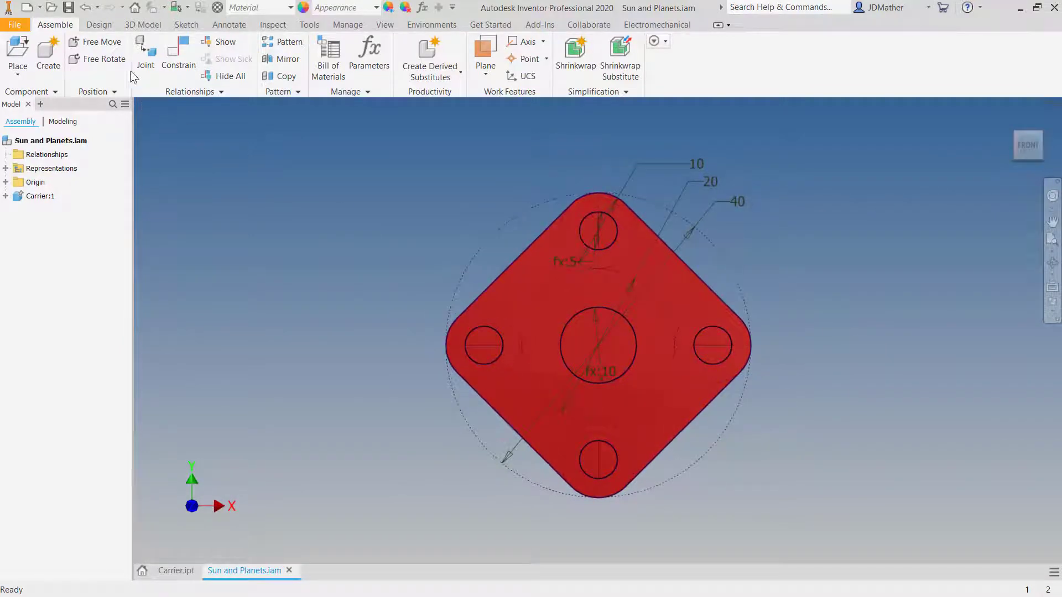
click(69, 8)
- Start a new spur gear pair beside the carrier and review its module and center distance
click(105, 26)
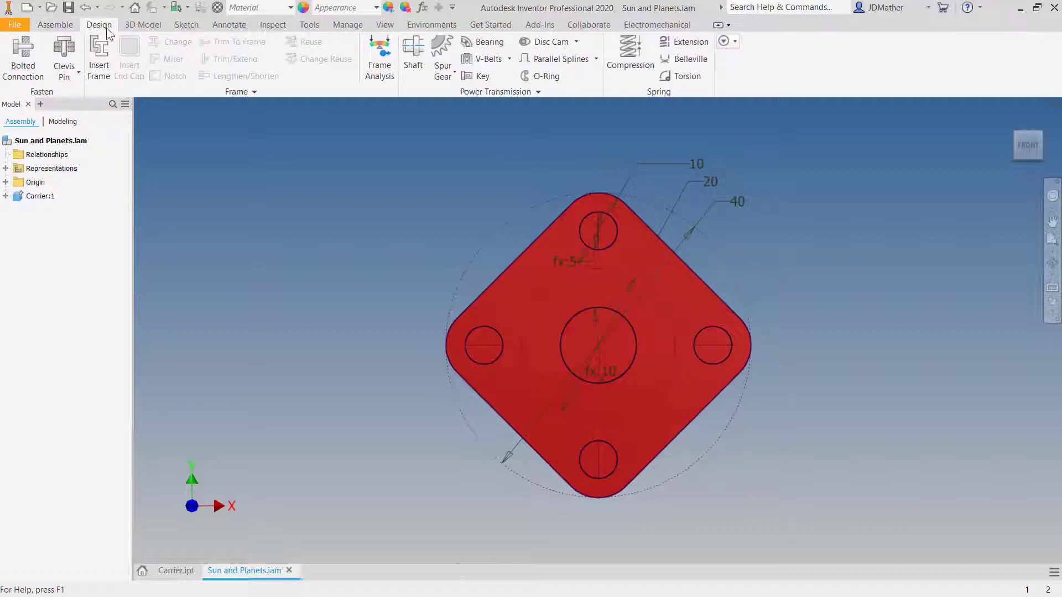
click(437, 44)
drag(883, 124, 390, 251)
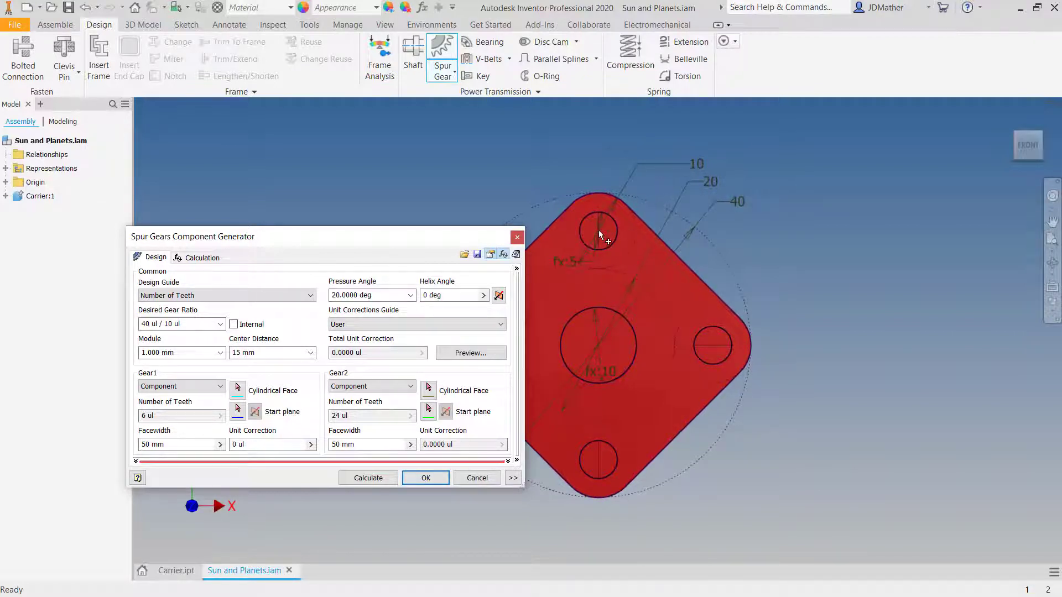
drag(369, 239, 389, 157)
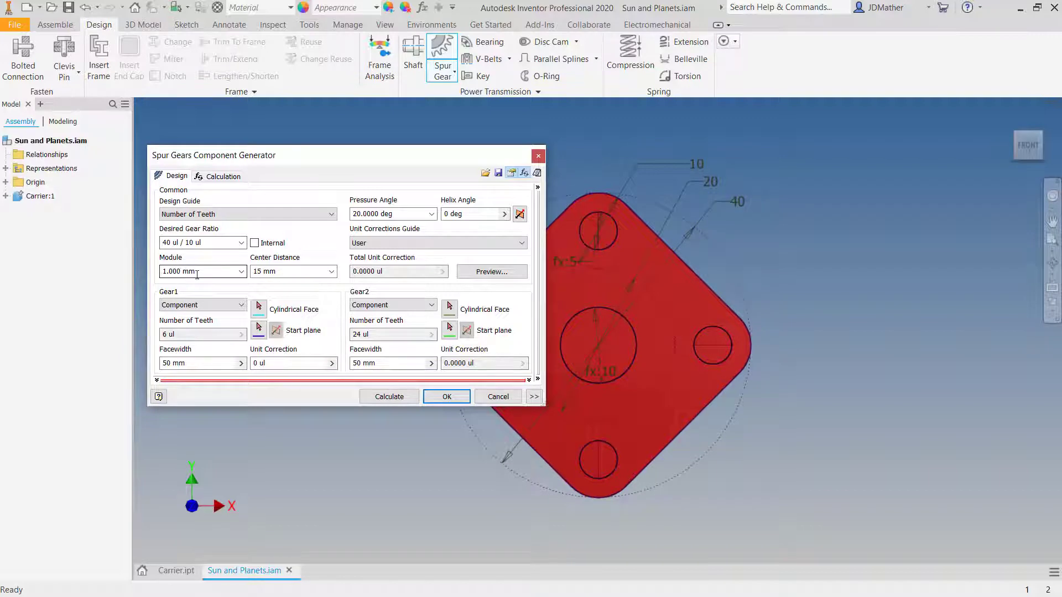
click(241, 271)
click(241, 271)
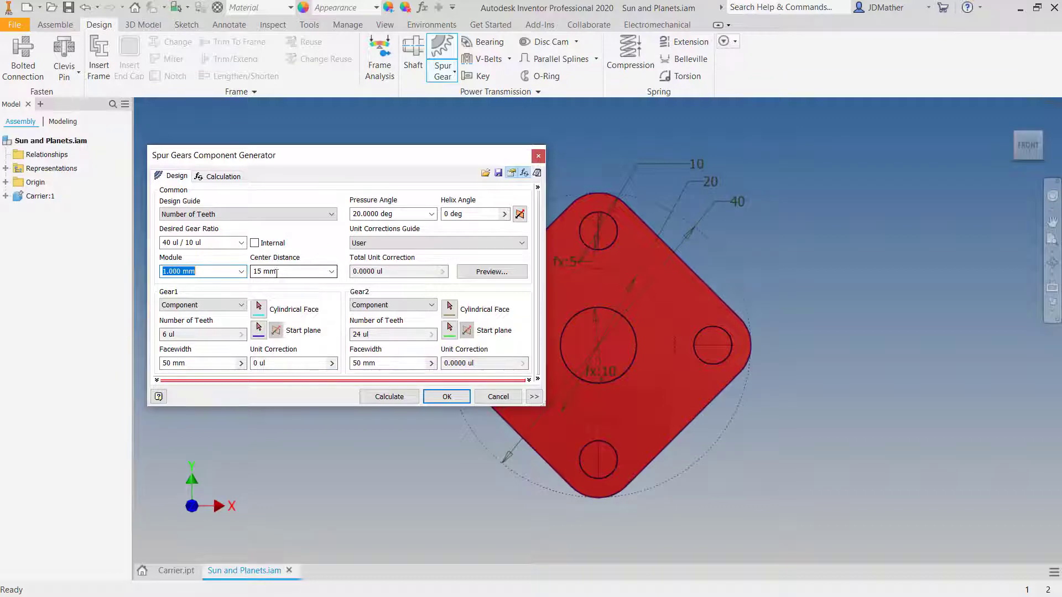
click(270, 272)
- Set the facewidth of both gears to 10 mm, calculate the pair, and expand the calculation messages
click(213, 365)
drag(213, 365, 161, 365)
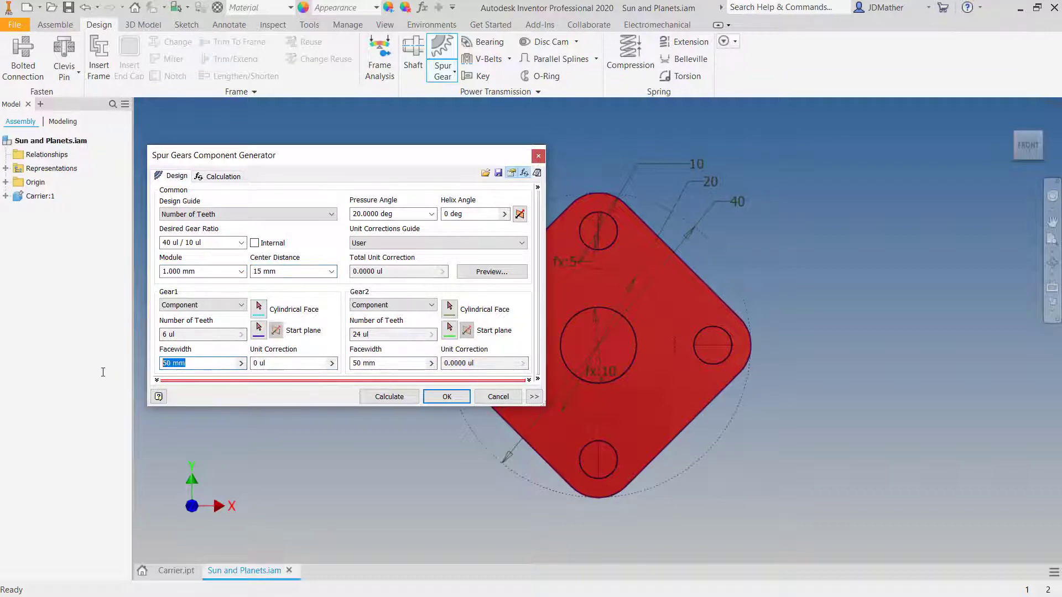
text(10)
key(Tab)
key(Tab)
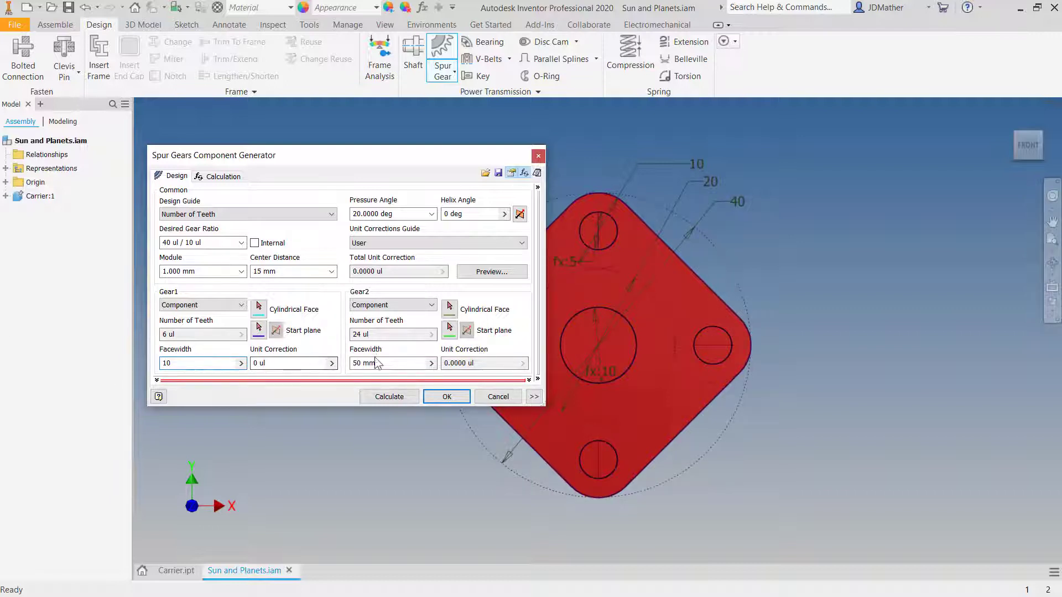
text(10)
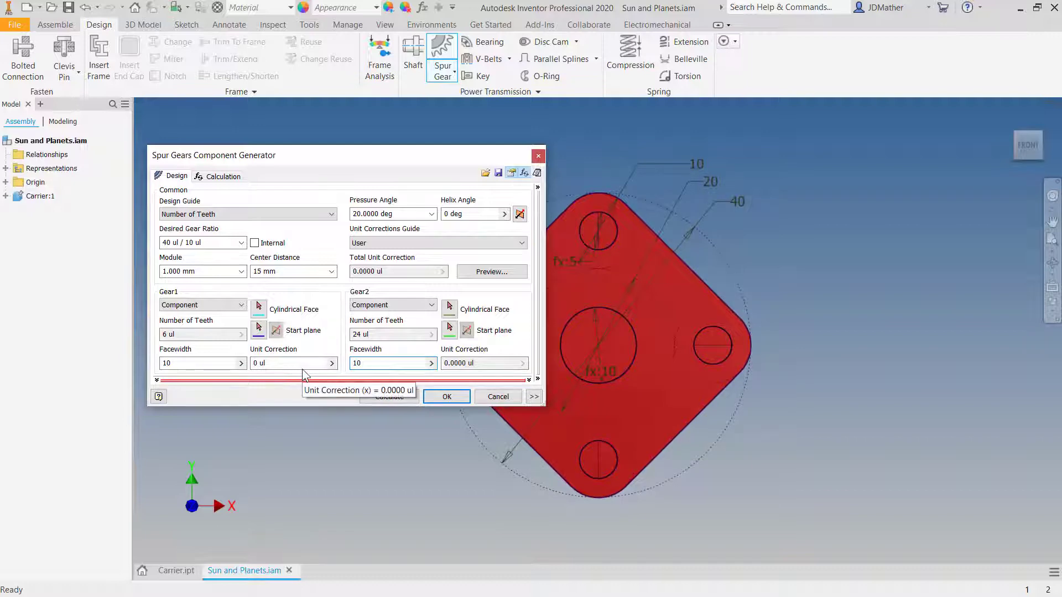
click(379, 400)
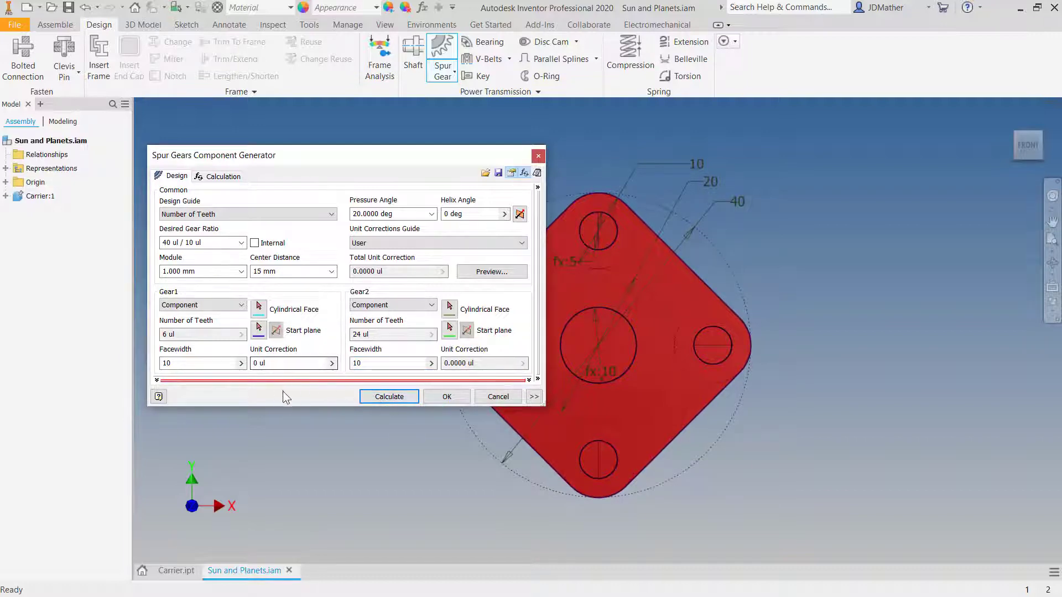
click(528, 381)
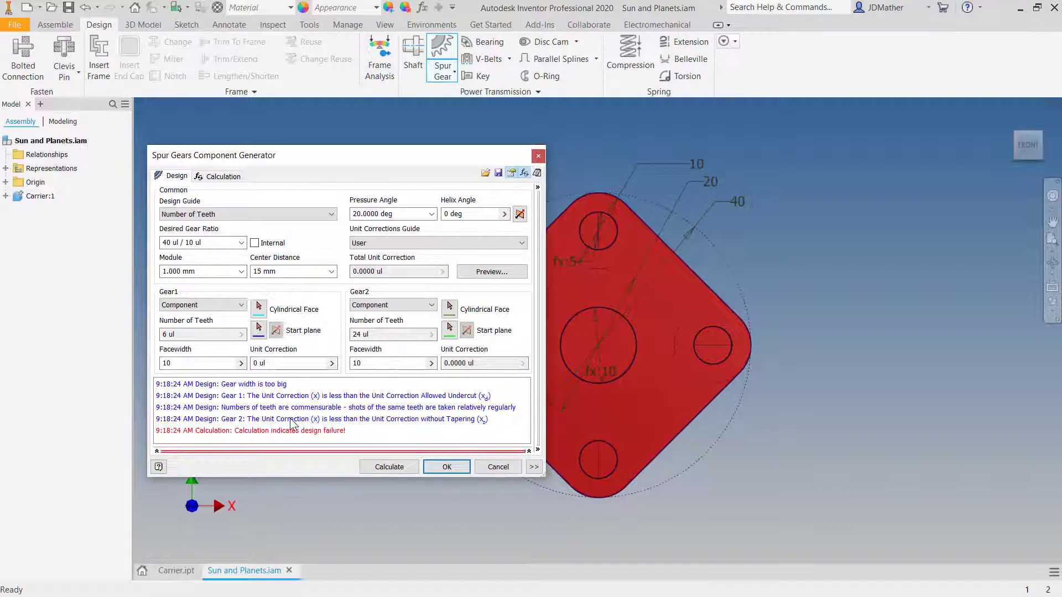
- Generate the spur gear pair with the default file names, accept the design, and place it to the left of the carrier
click(449, 468)
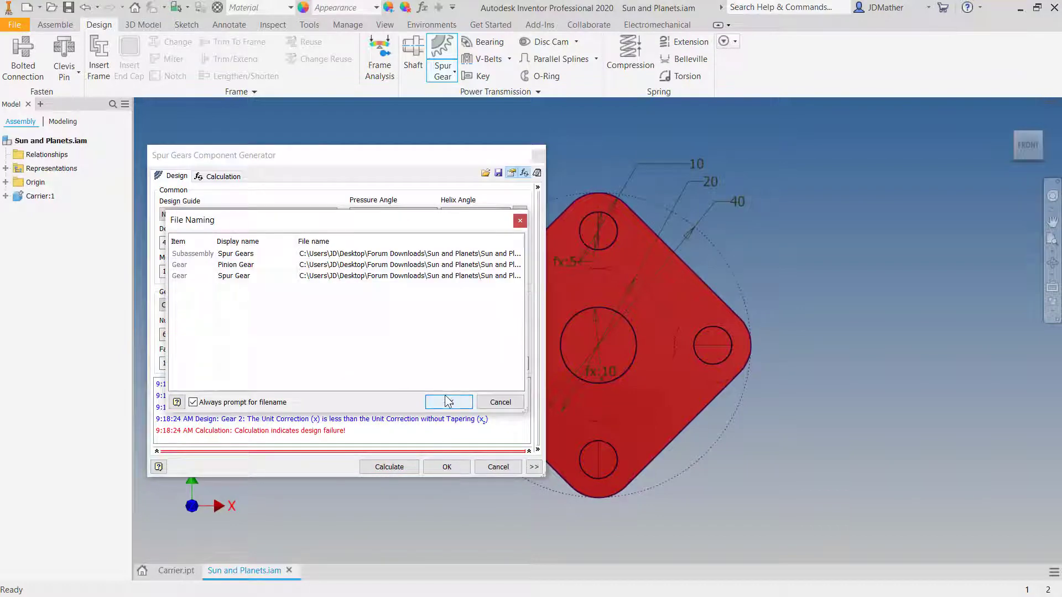
click(445, 396)
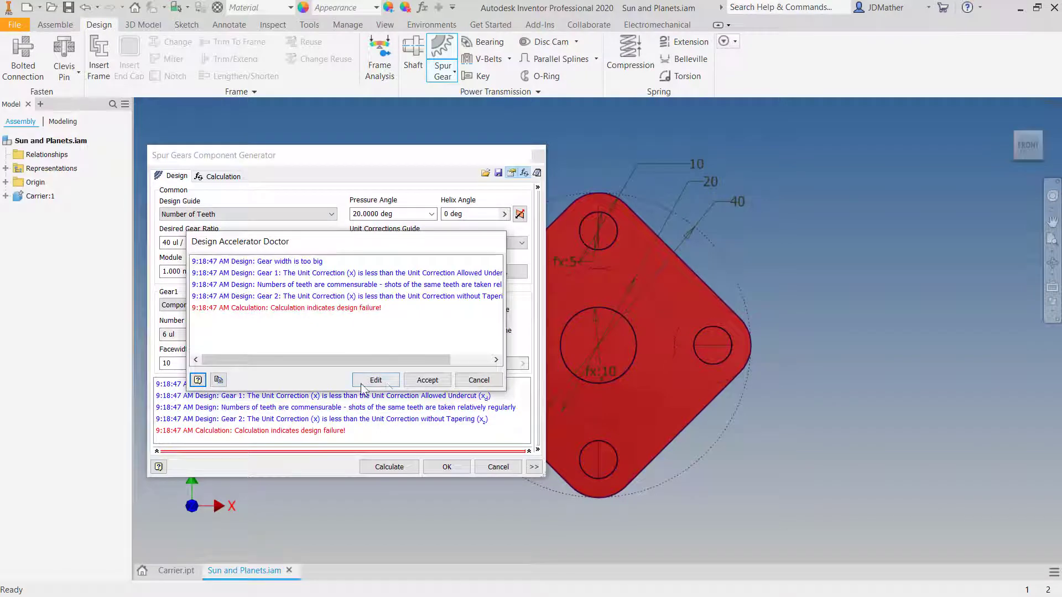
click(434, 385)
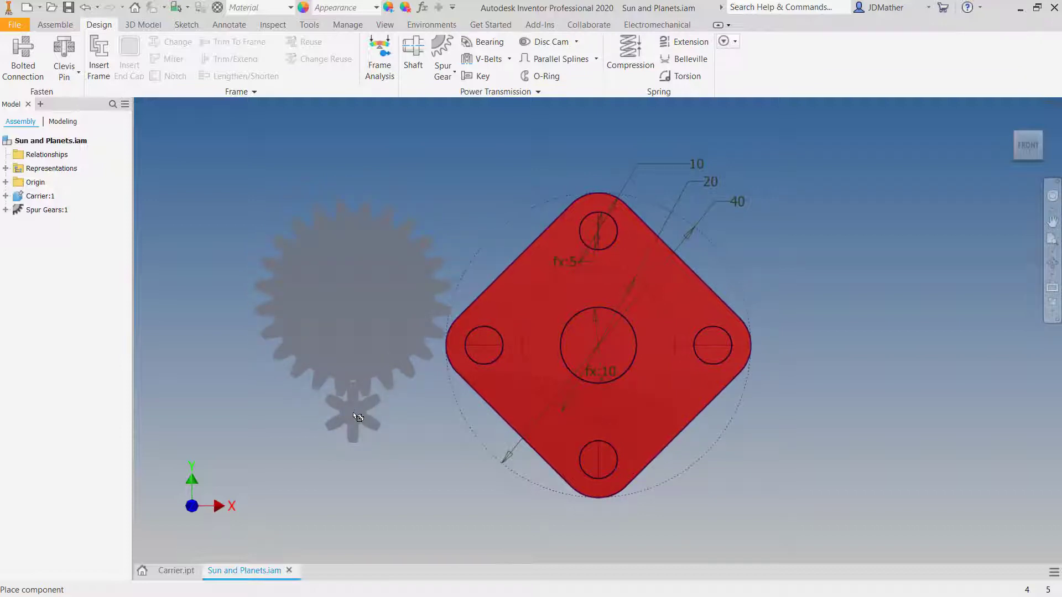
click(295, 415)
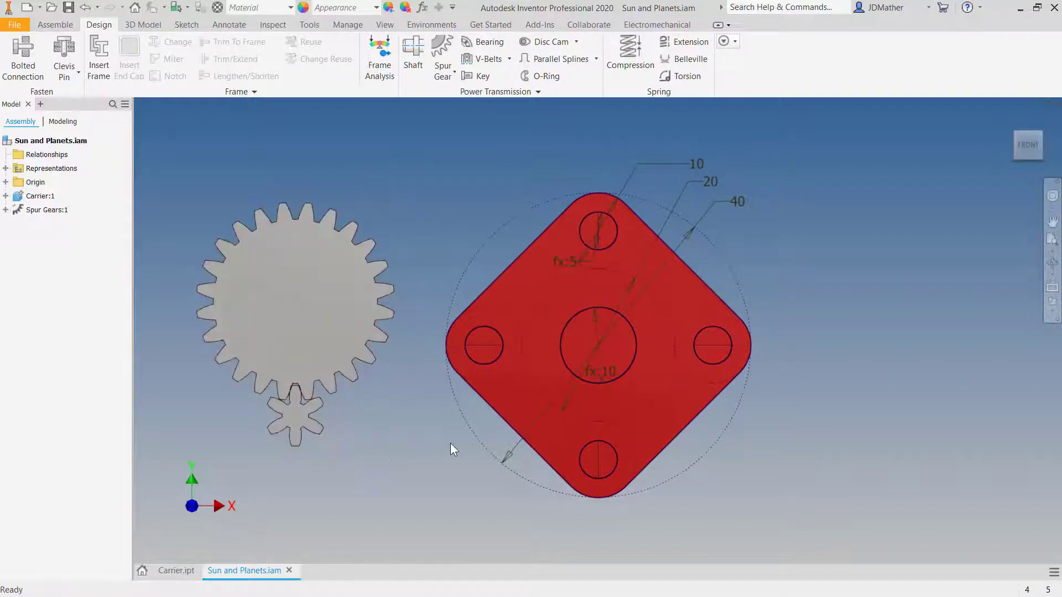
- Edit the placed spur gear set to a desired gear ratio of 20 ul / 10 ul, recalculate, and accept the design
scroll(450, 443, down, 3)
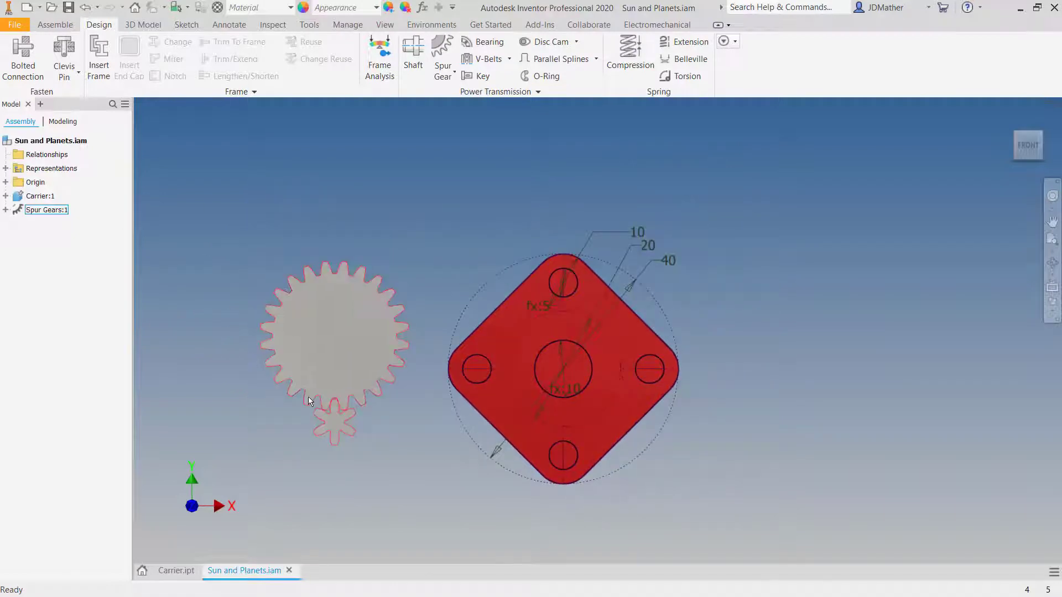
scroll(357, 423, up, 2)
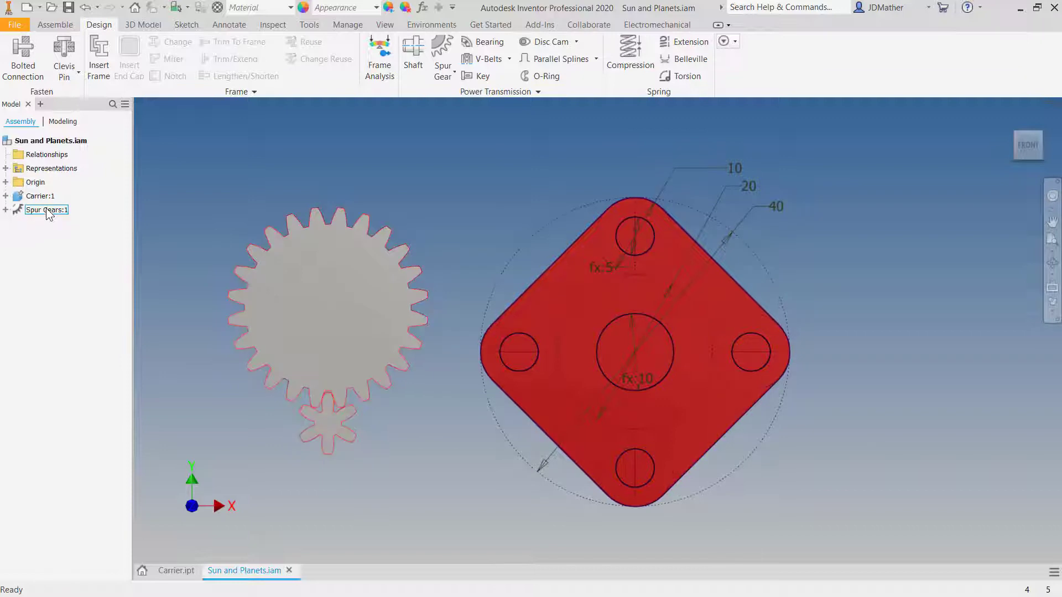
right_click(18, 206)
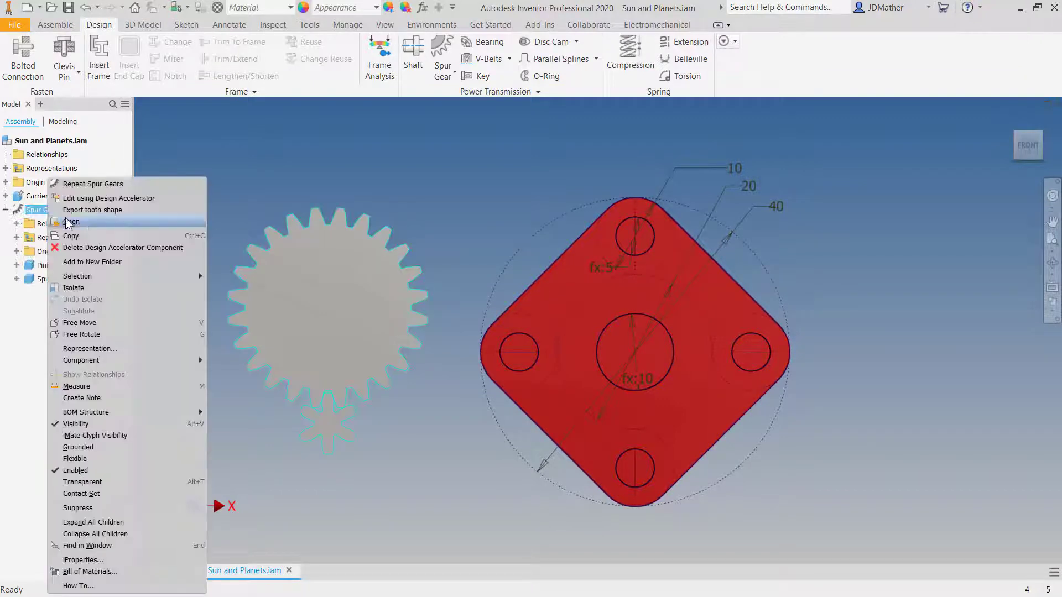
click(90, 199)
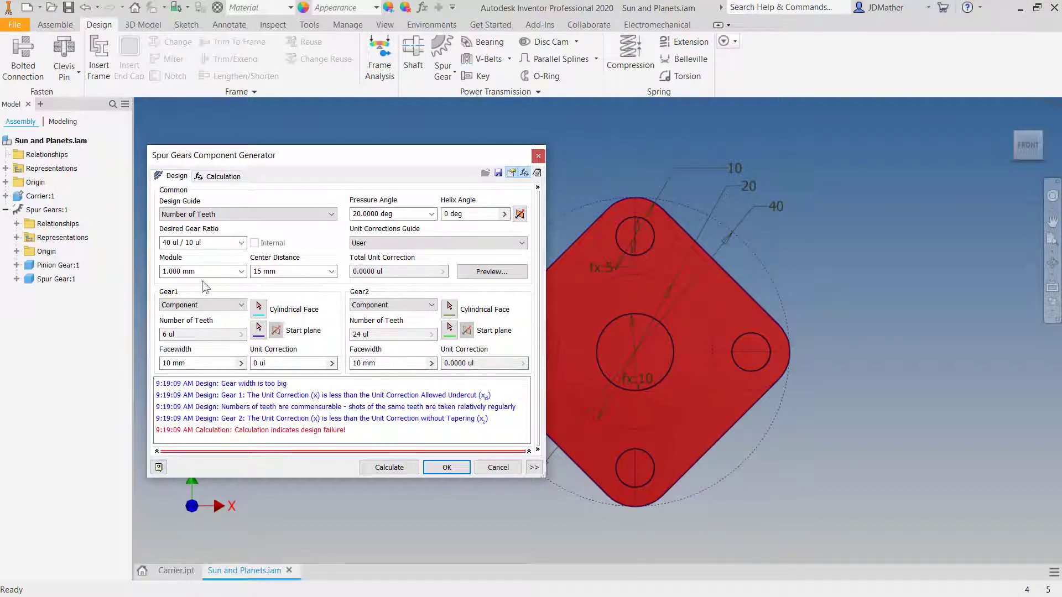
click(168, 239)
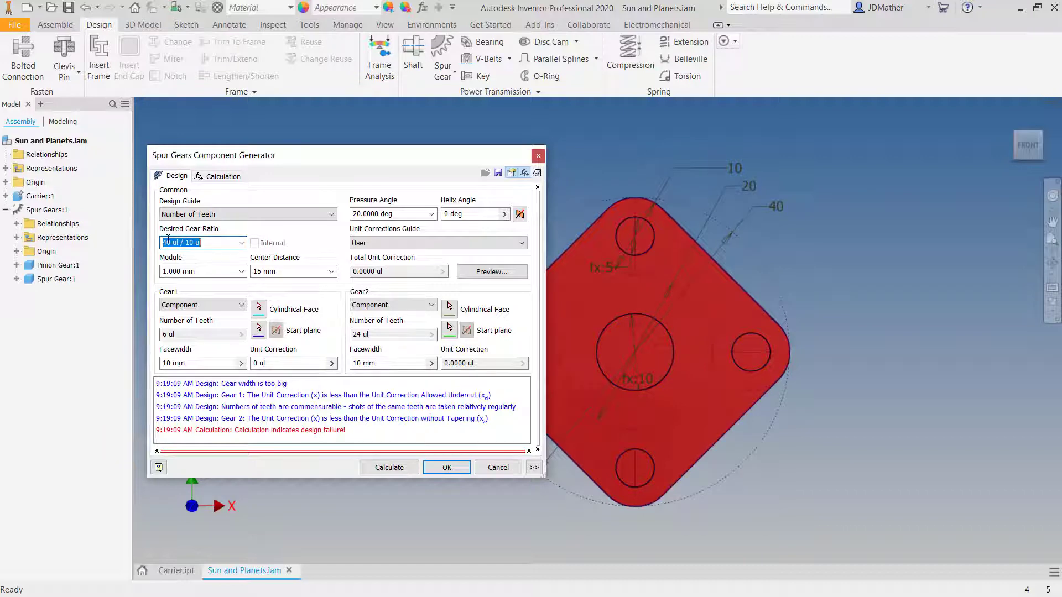
drag(168, 241, 163, 243)
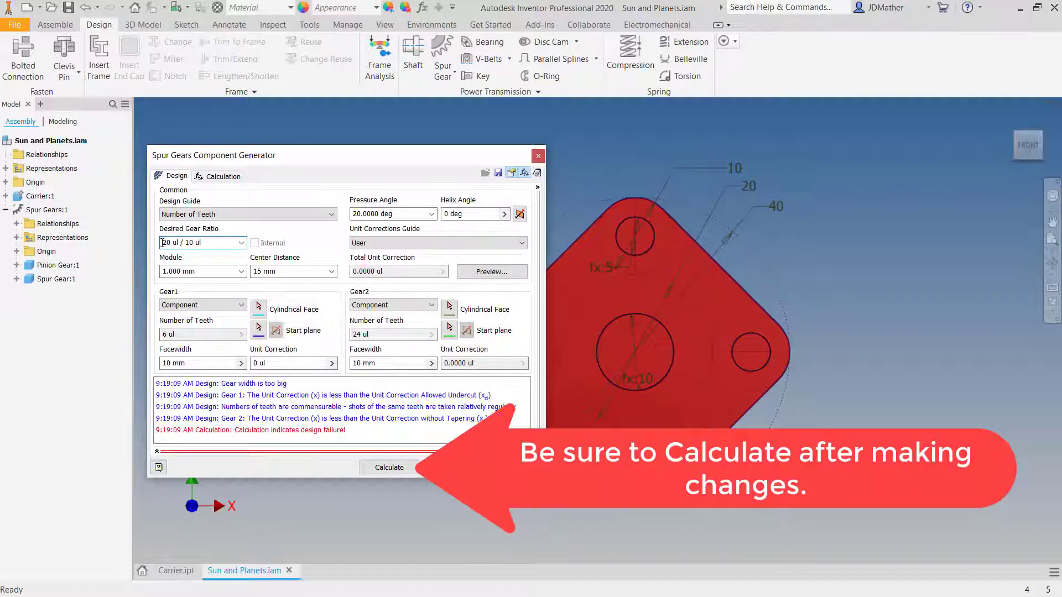
click(387, 467)
click(445, 467)
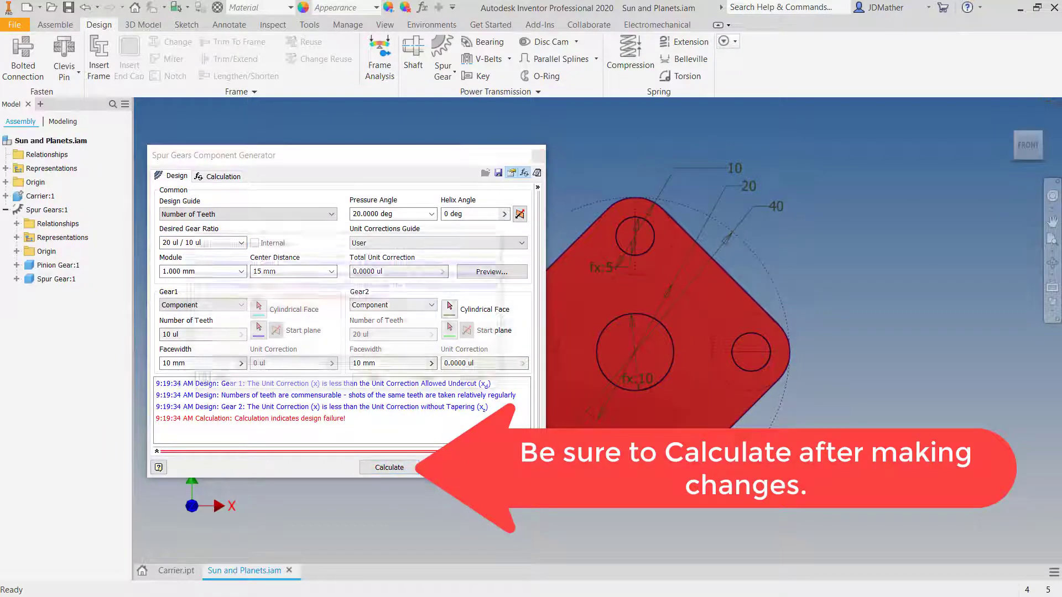
click(412, 381)
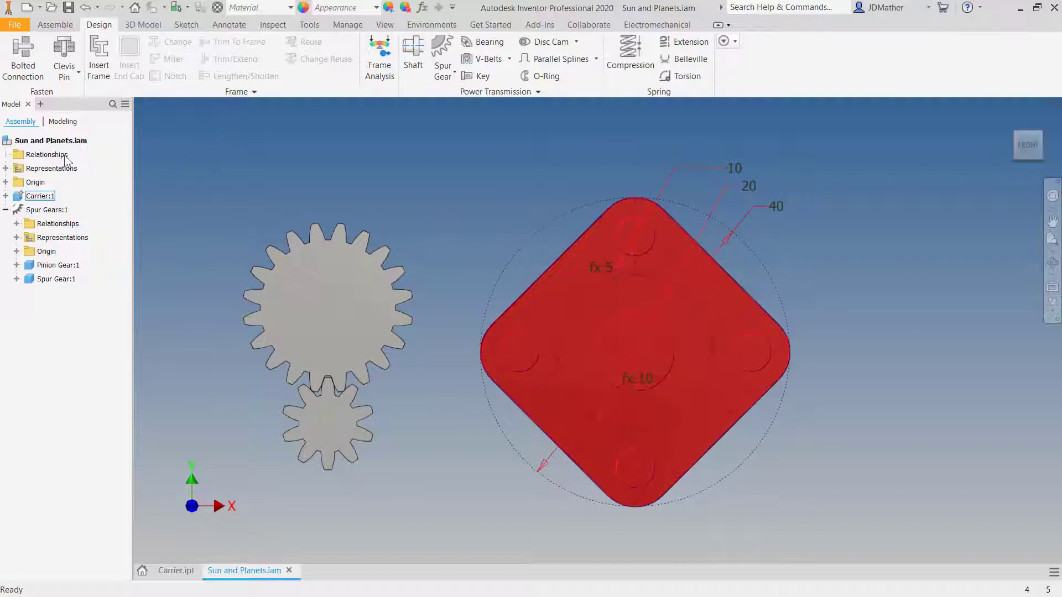
- Start a second spur gear pair with a desired gear ratio of 40 ul / 10 ul, make it internal, and calculate it
click(446, 49)
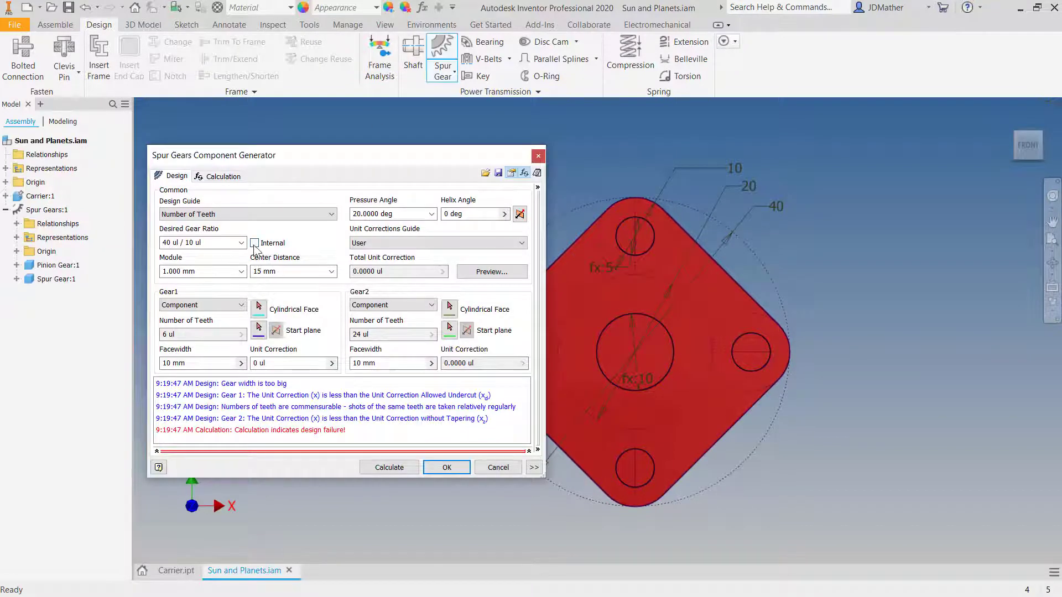
click(255, 244)
click(181, 273)
click(369, 470)
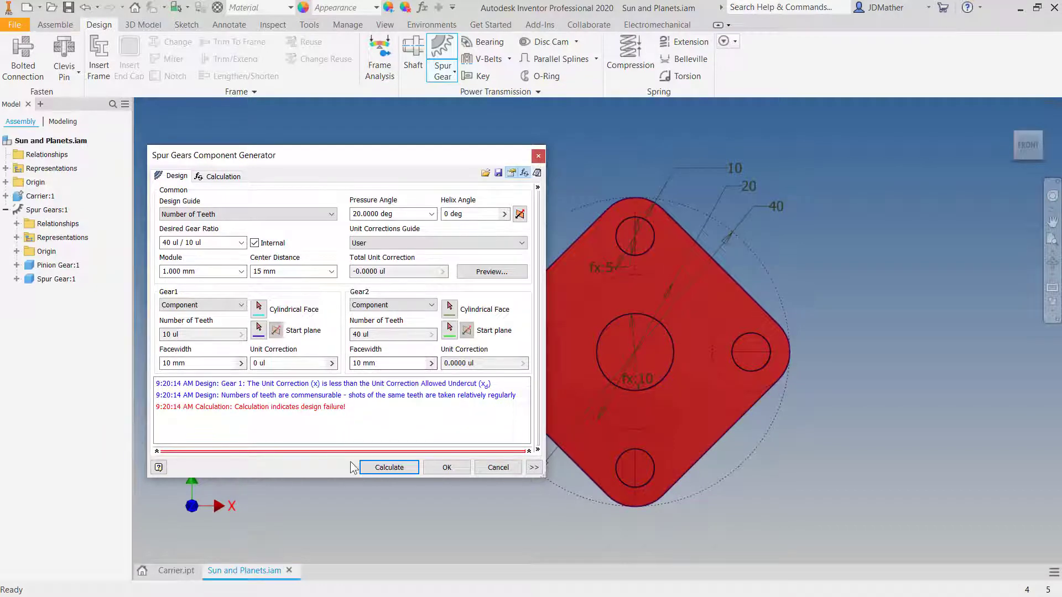
- Generate the internal gear pair with the default file names, accept the design, and place it on the opposite side of the carrier
click(443, 467)
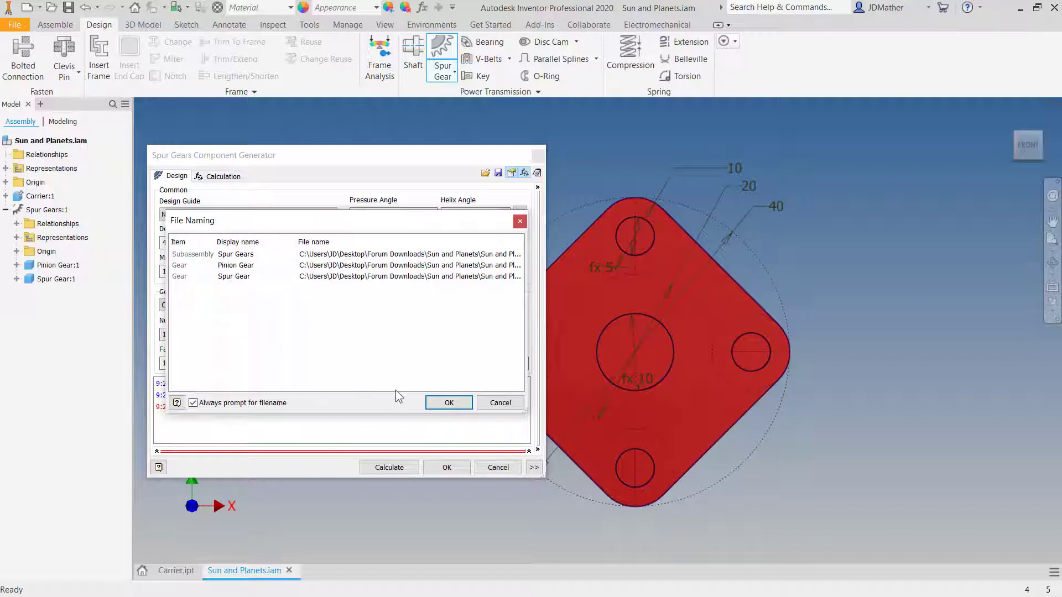
click(449, 403)
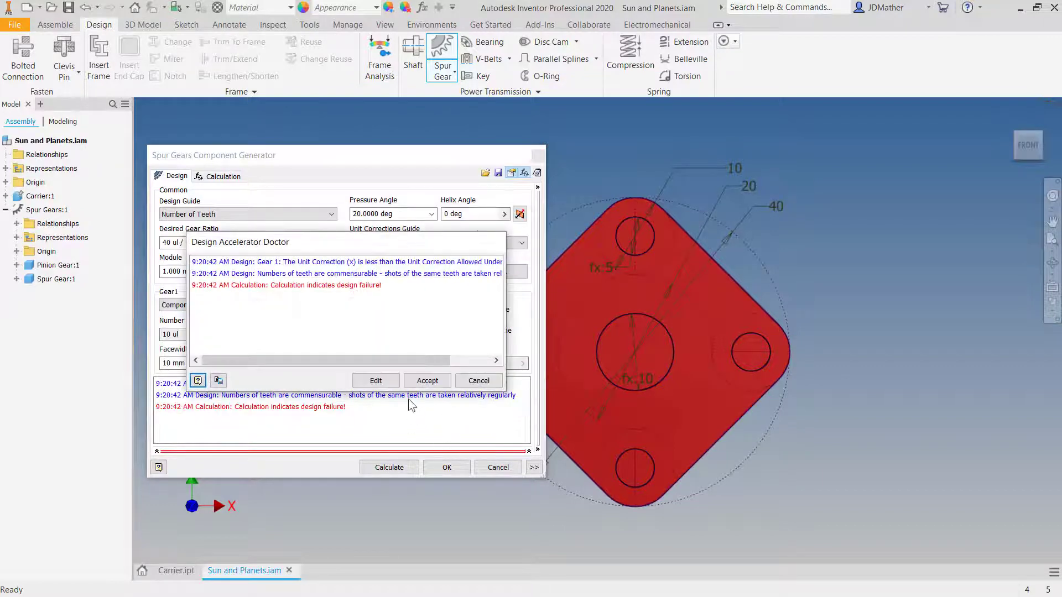
click(426, 382)
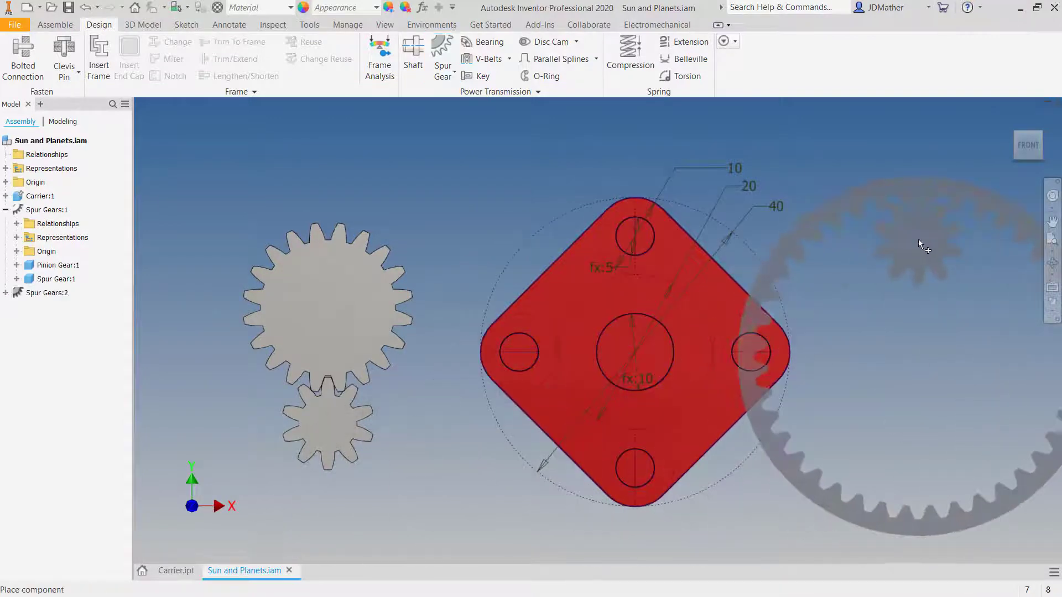
click(930, 239)
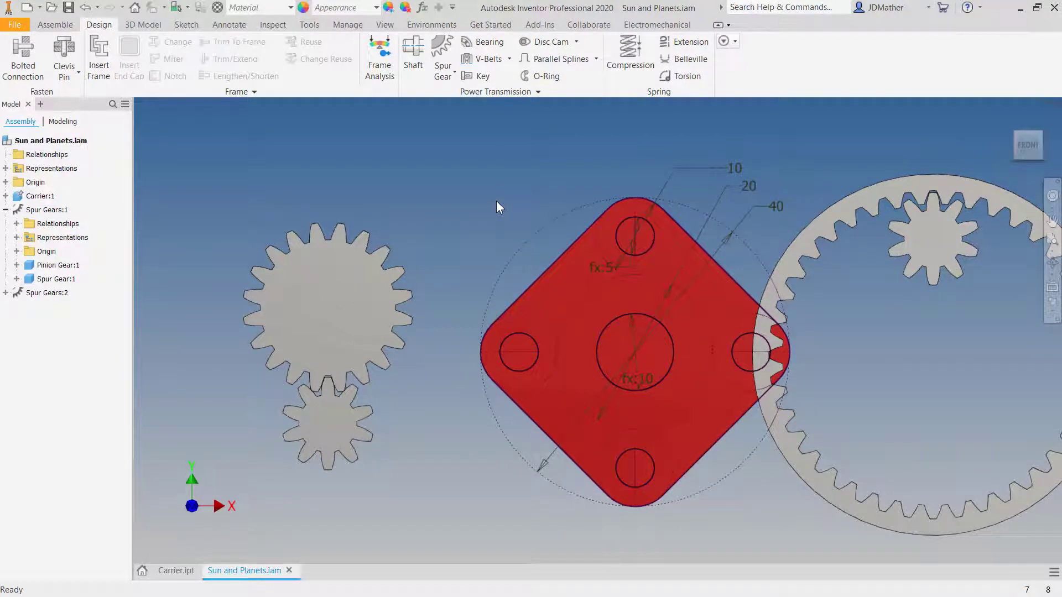
- Expand the second spur gear set to list its origin geometry and the origin geometry of its ring gear
key(F6)
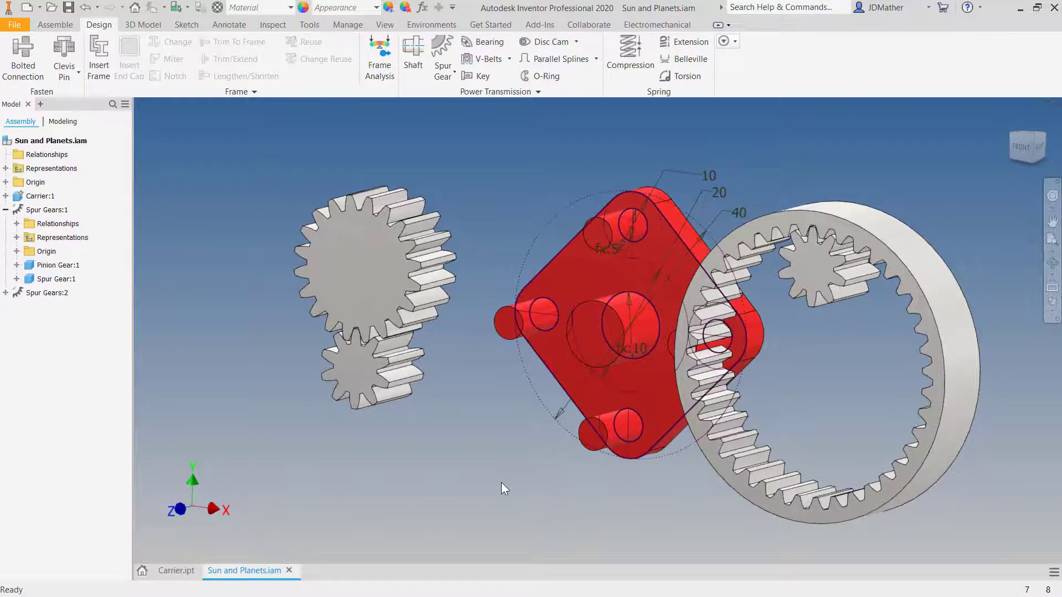
click(6, 293)
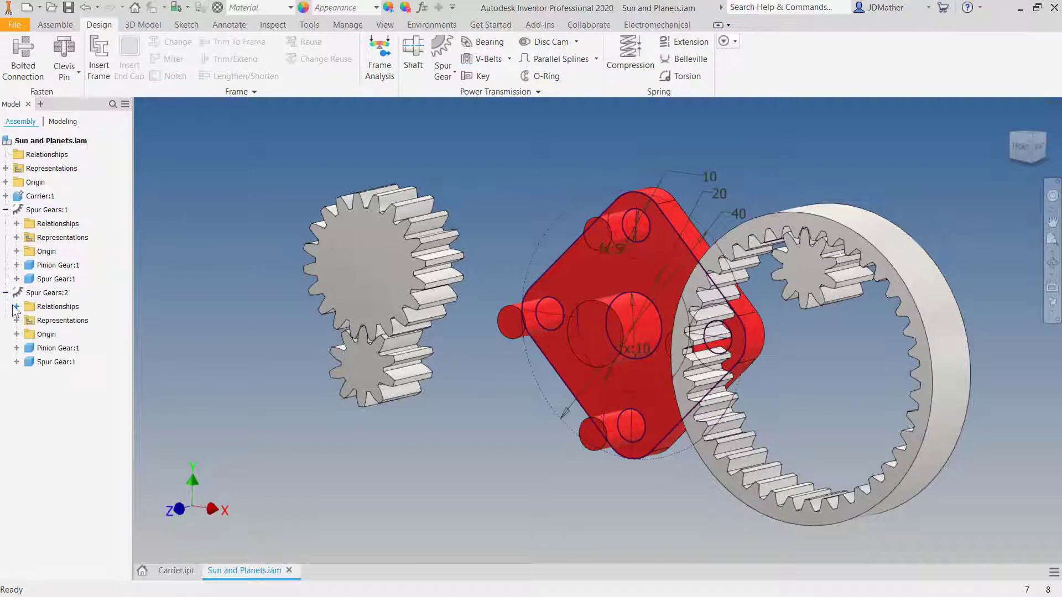
click(16, 335)
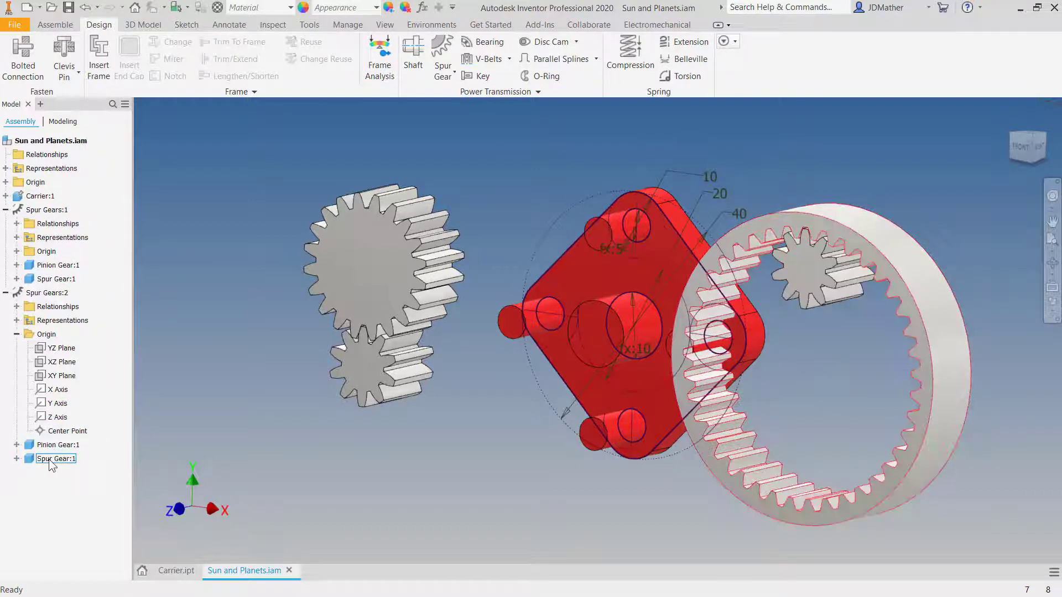
click(16, 459)
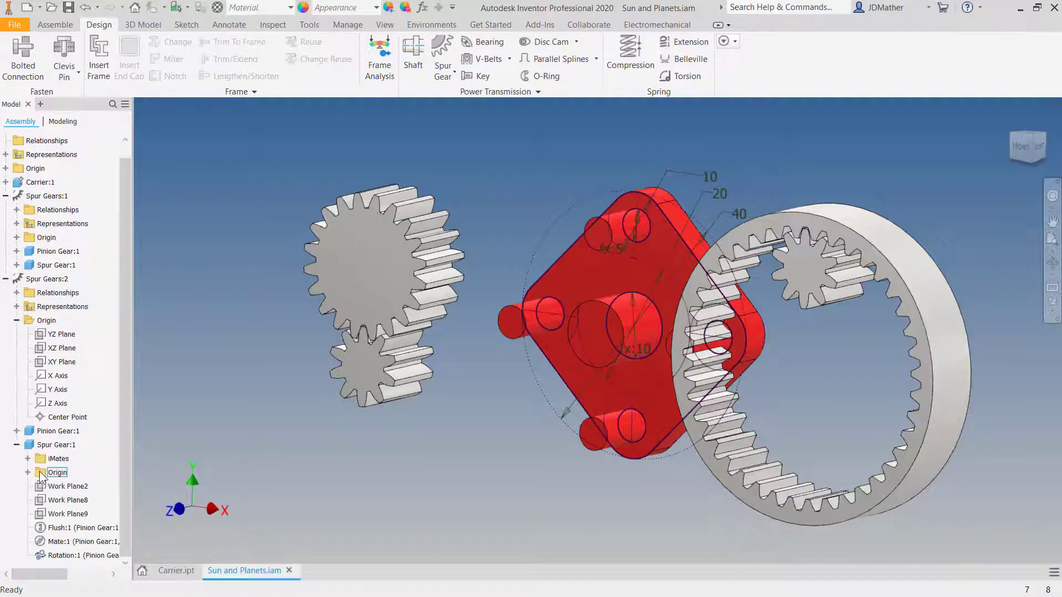
click(28, 472)
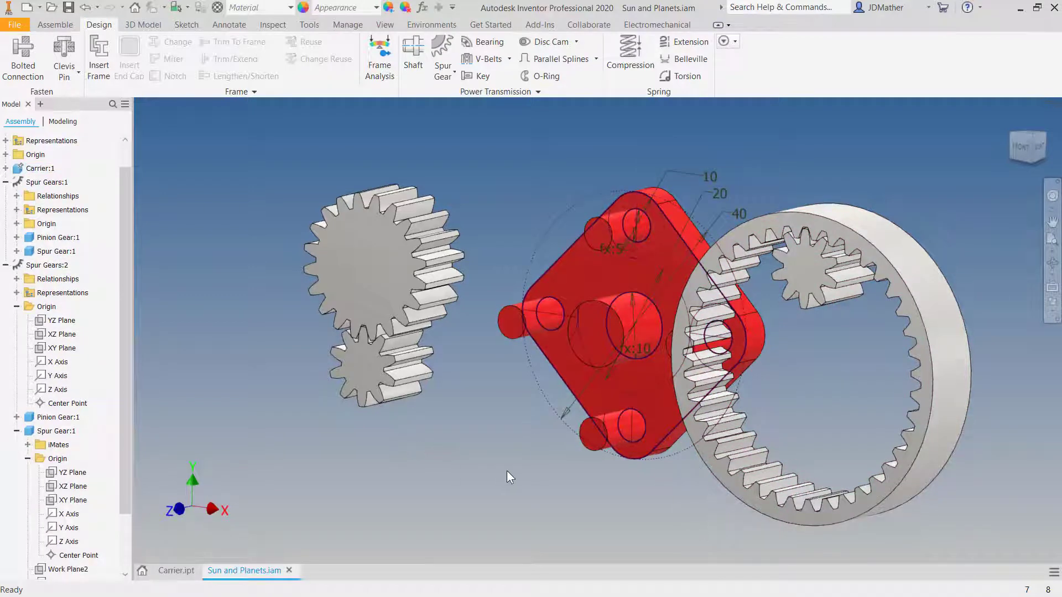
click(671, 416)
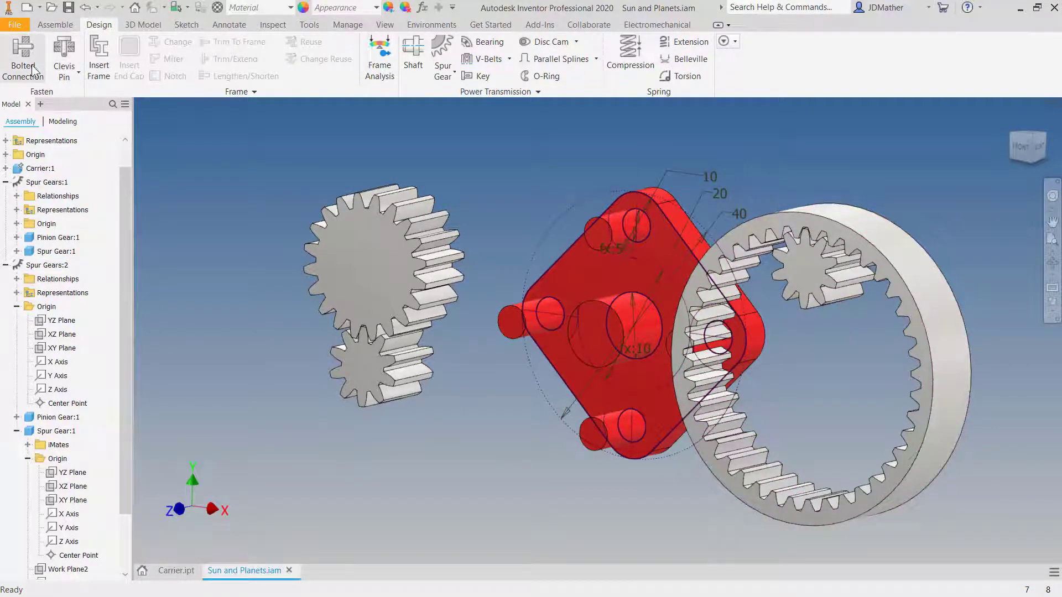
- Add an Insert constraint between the ring gear's rear outer edge and the carrier's central post edge, and test the motion
click(56, 24)
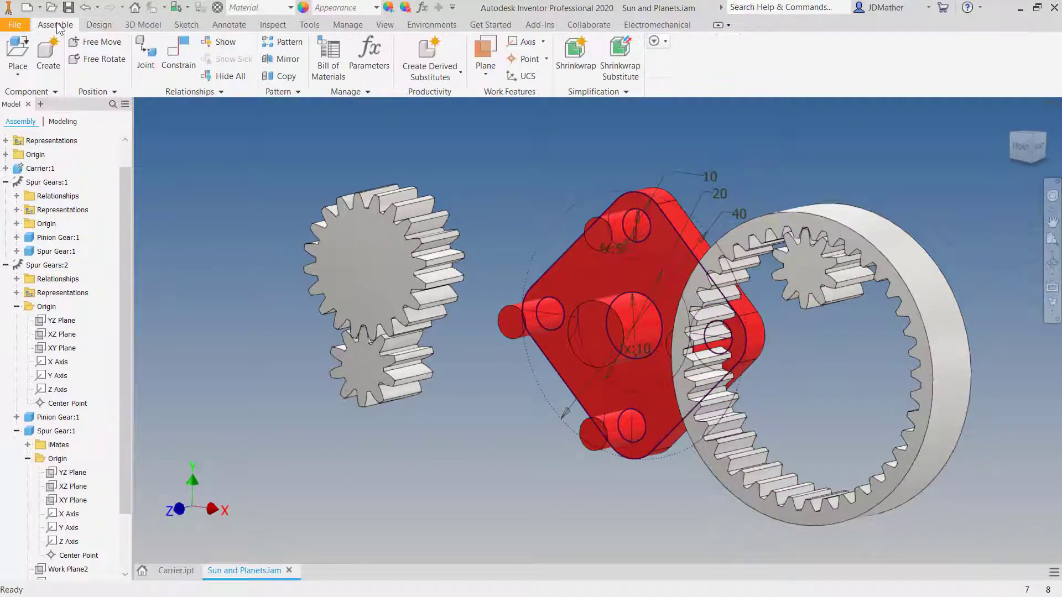
click(178, 61)
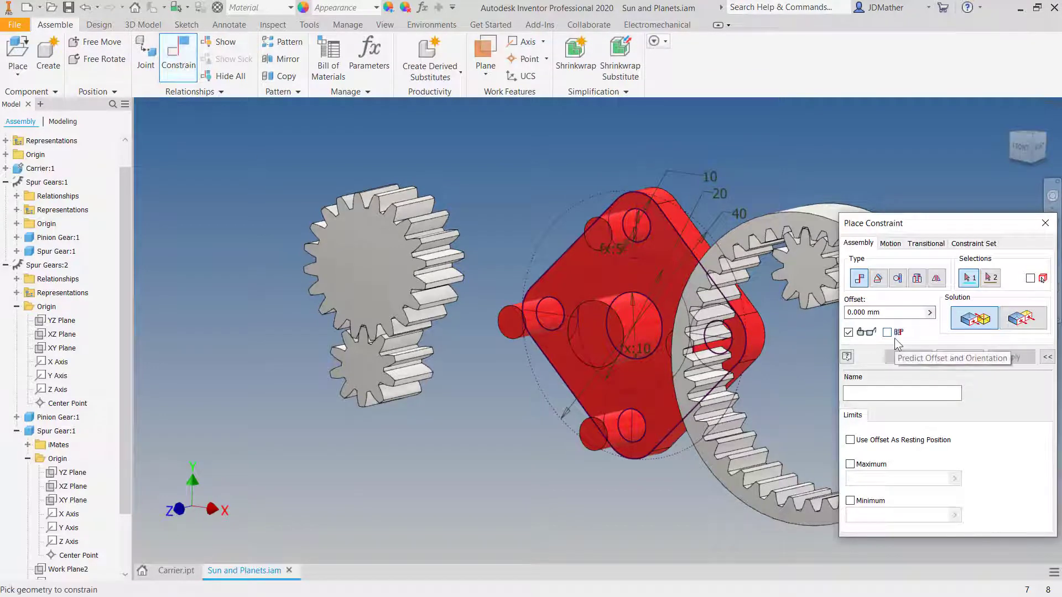
click(916, 277)
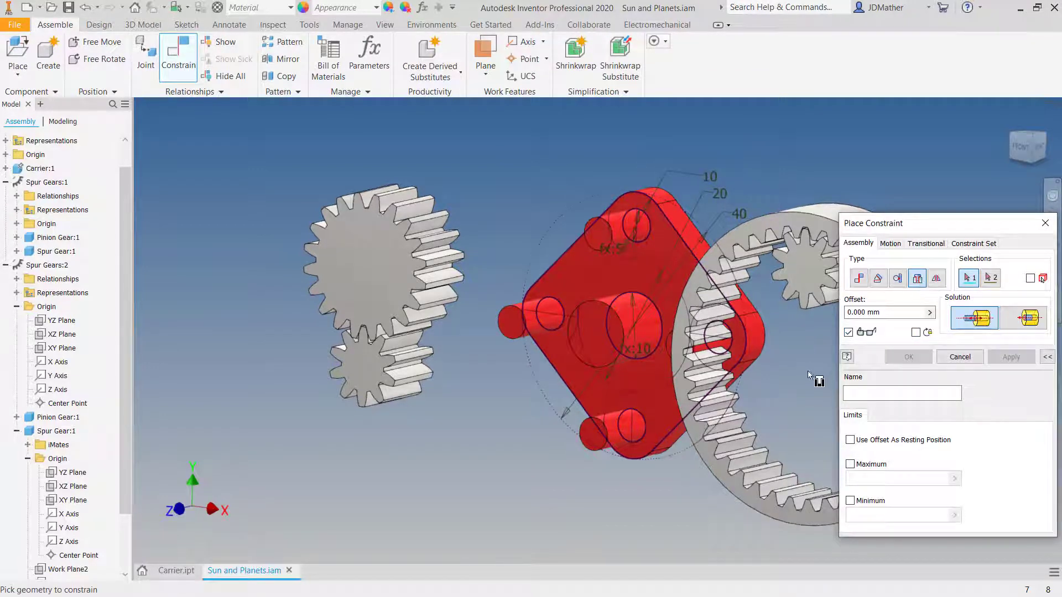
middle_drag(575, 367, 482, 291)
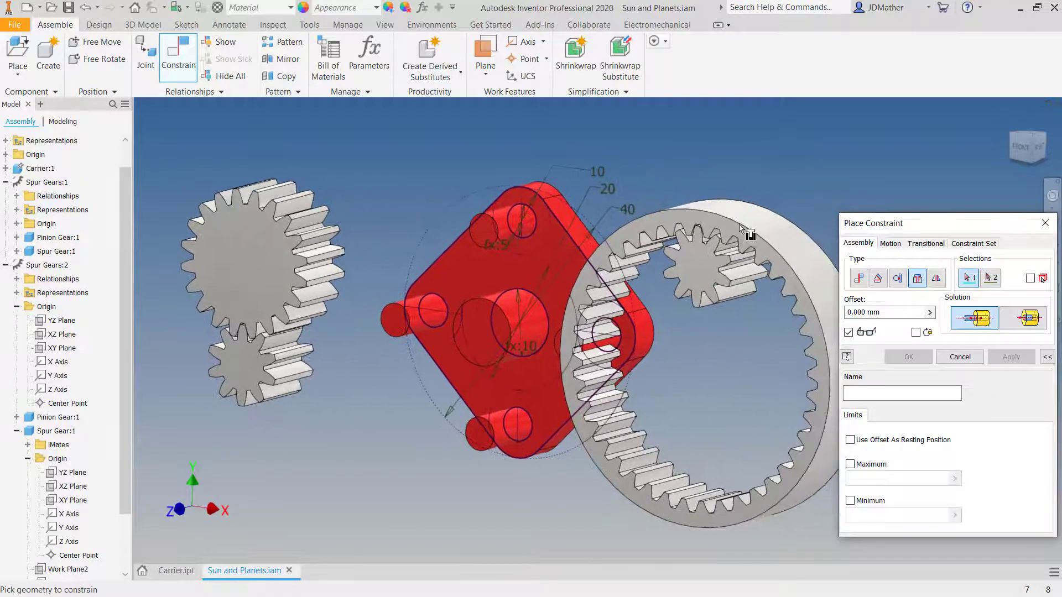
click(770, 215)
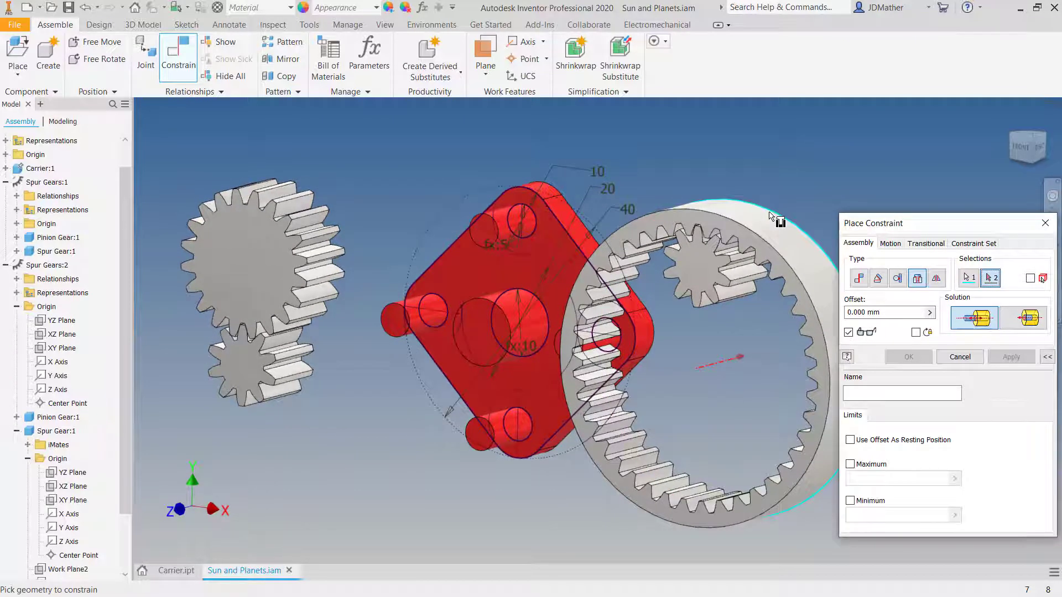
click(546, 307)
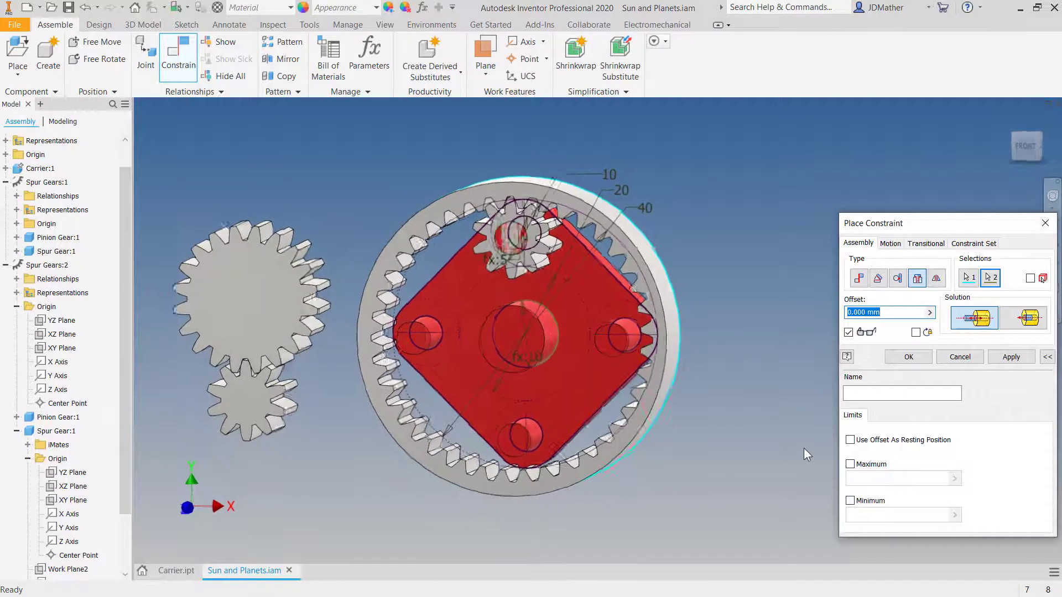
click(907, 357)
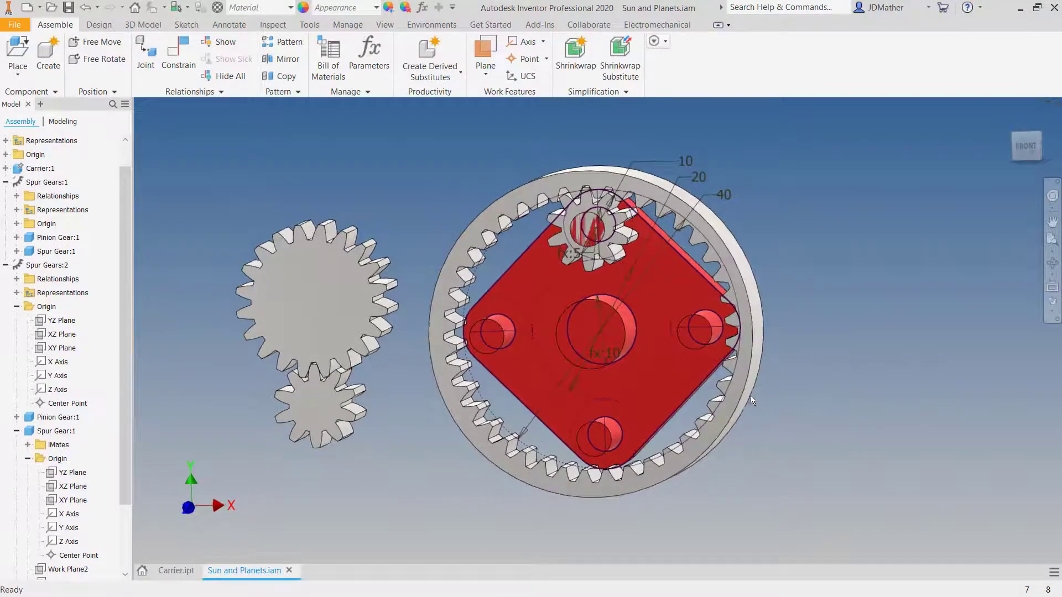
drag(748, 395, 731, 541)
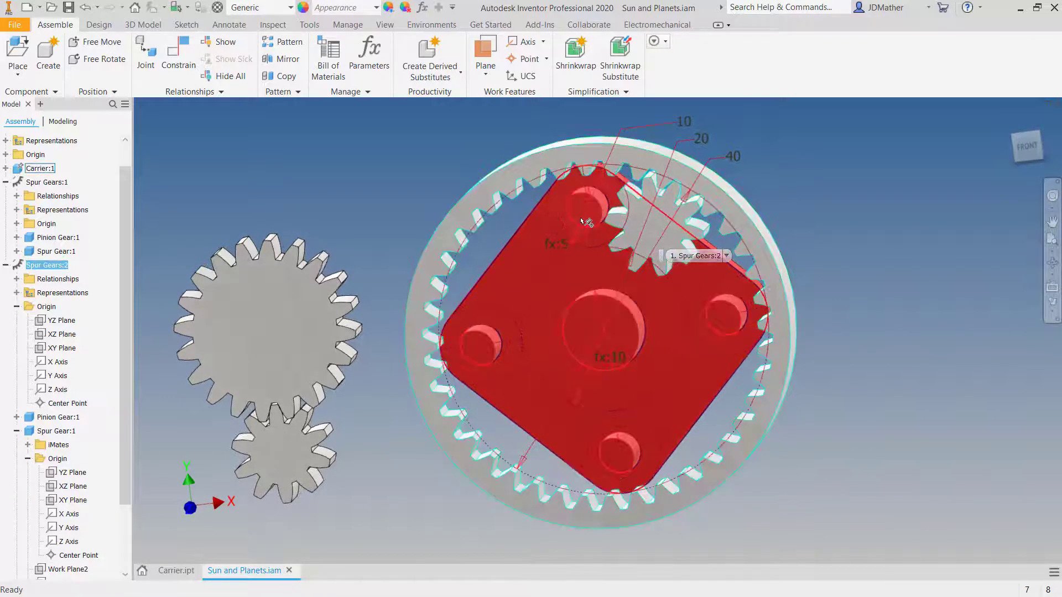
click(858, 263)
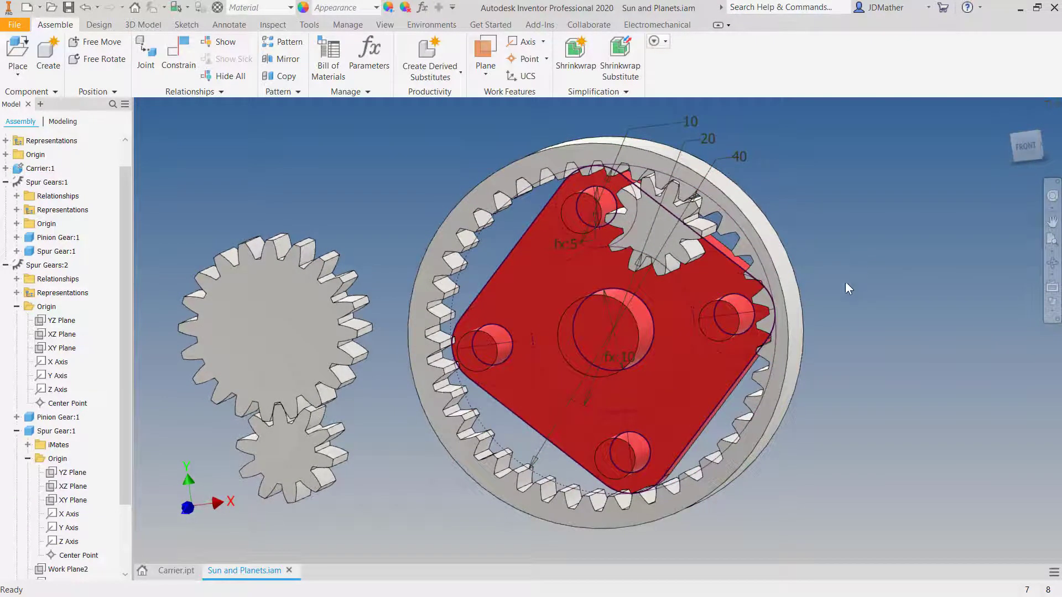
- Hide Sketch1 in Carrier.ipt and return to the Sun and Planets assembly
click(186, 571)
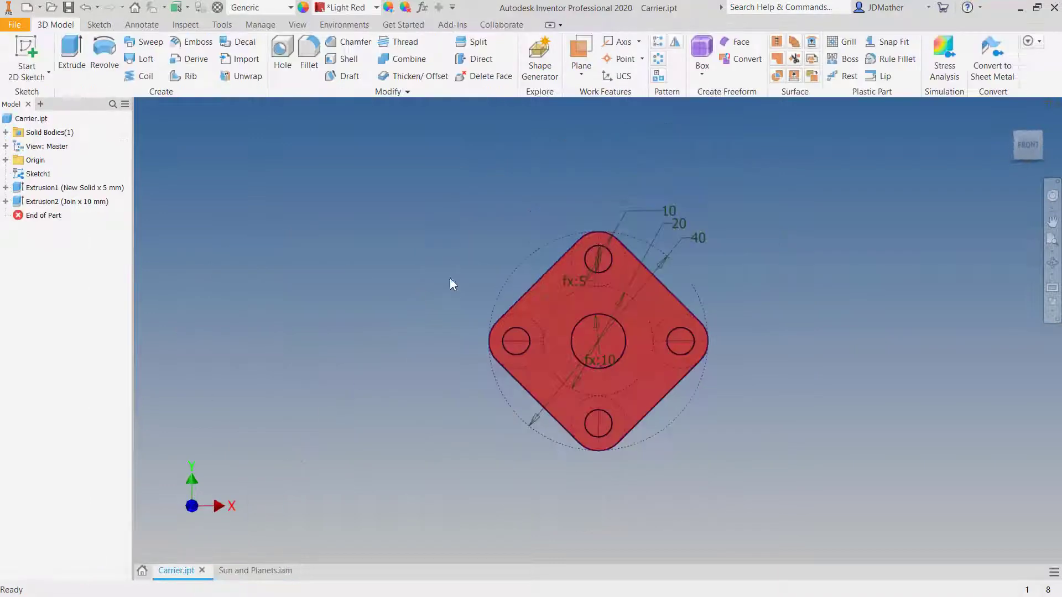
right_click(39, 174)
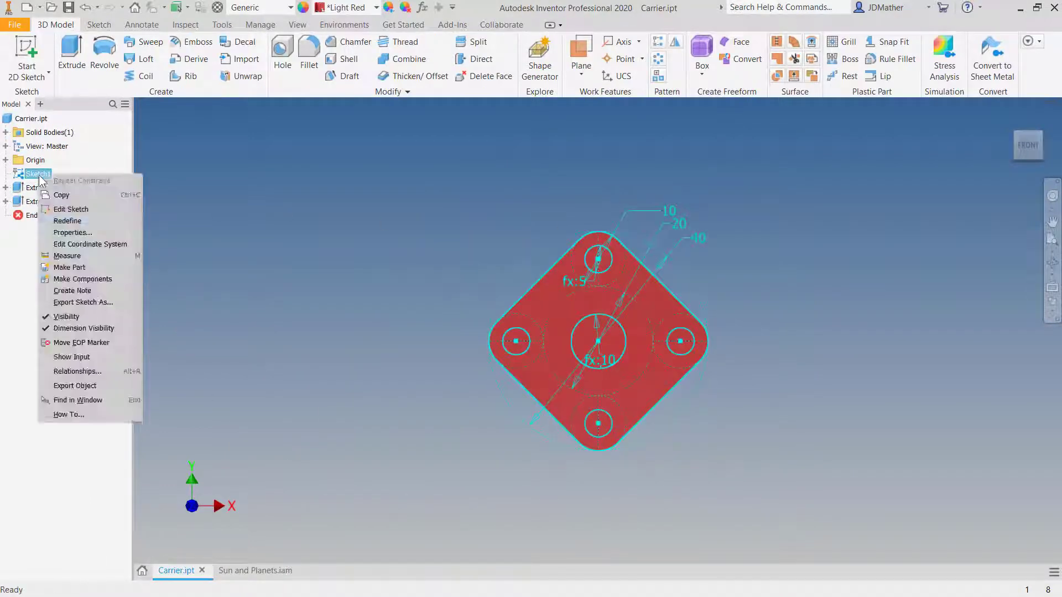
click(57, 318)
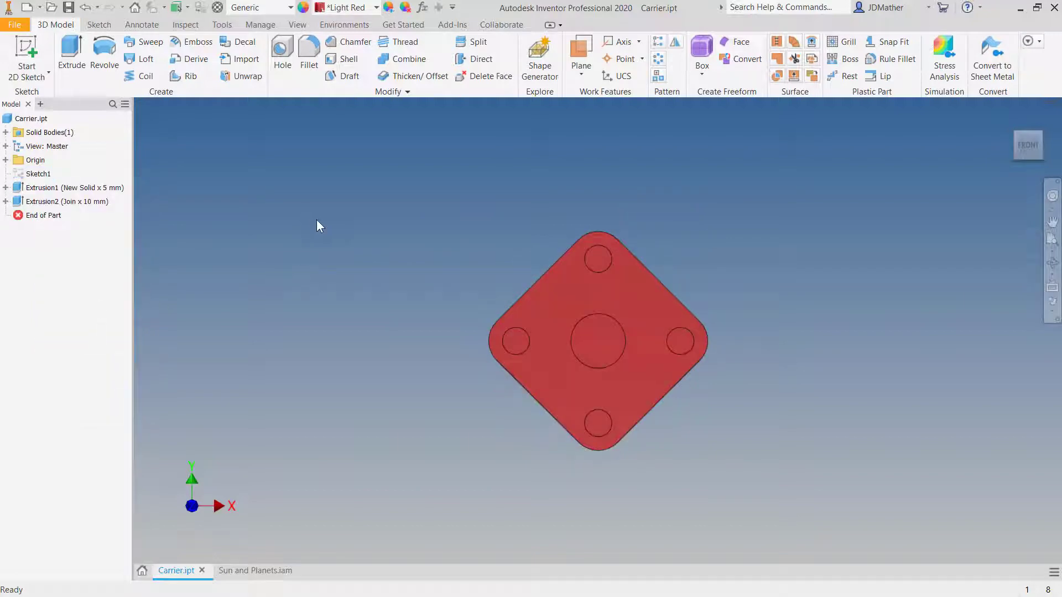
click(260, 570)
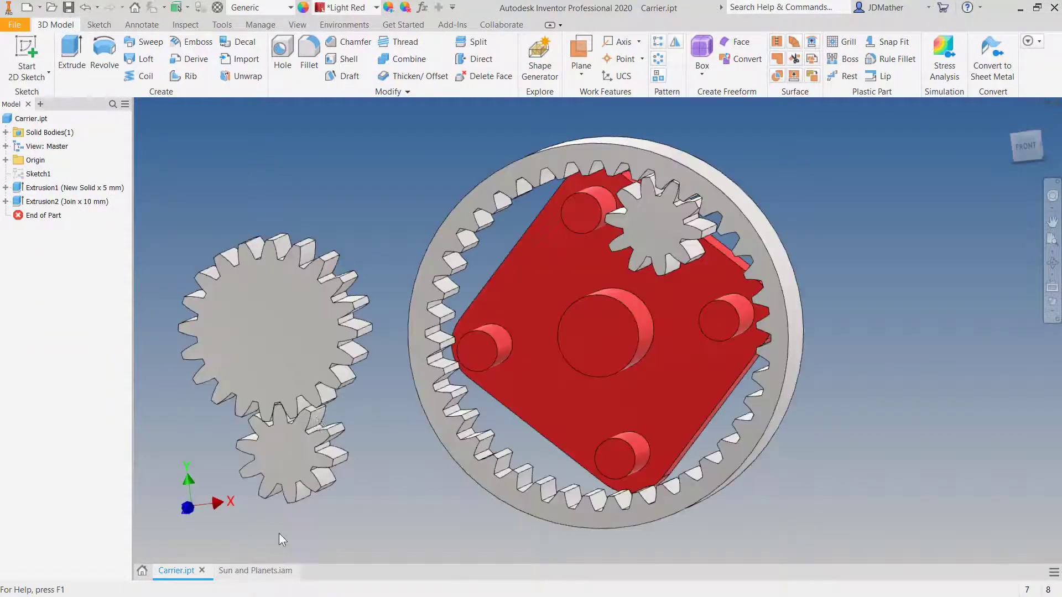
- Set the selection filter to Part Priority and open the pinion gear inside the ring gear as its own part
right_click(939, 211)
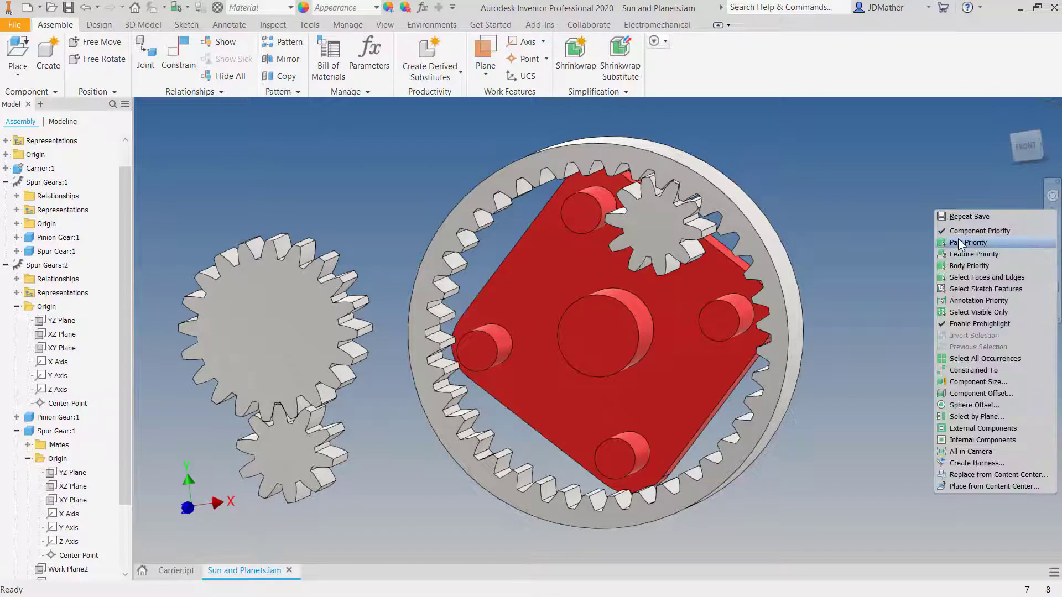
click(960, 245)
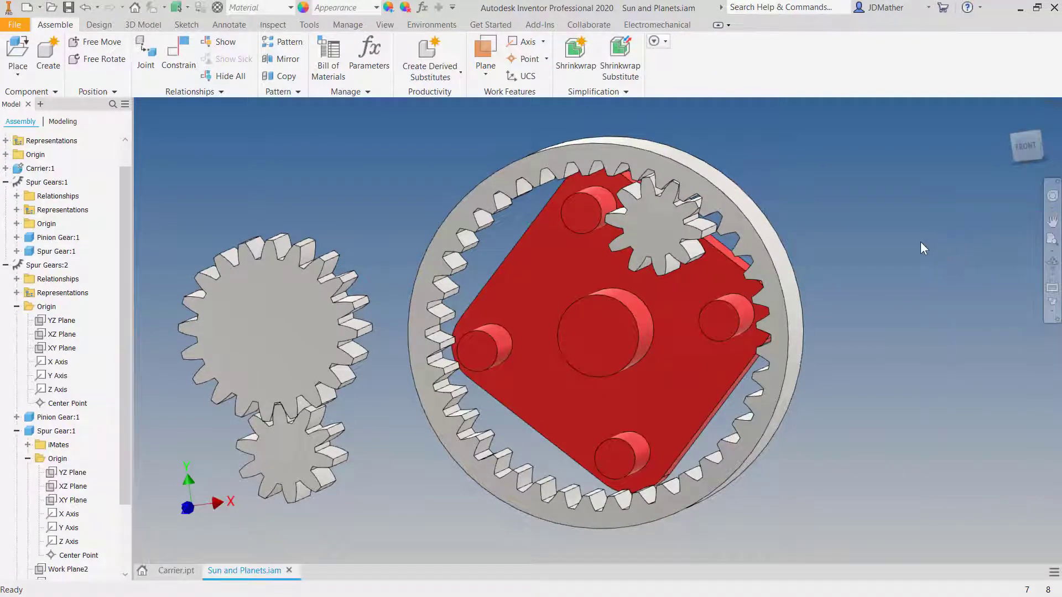
right_click(660, 236)
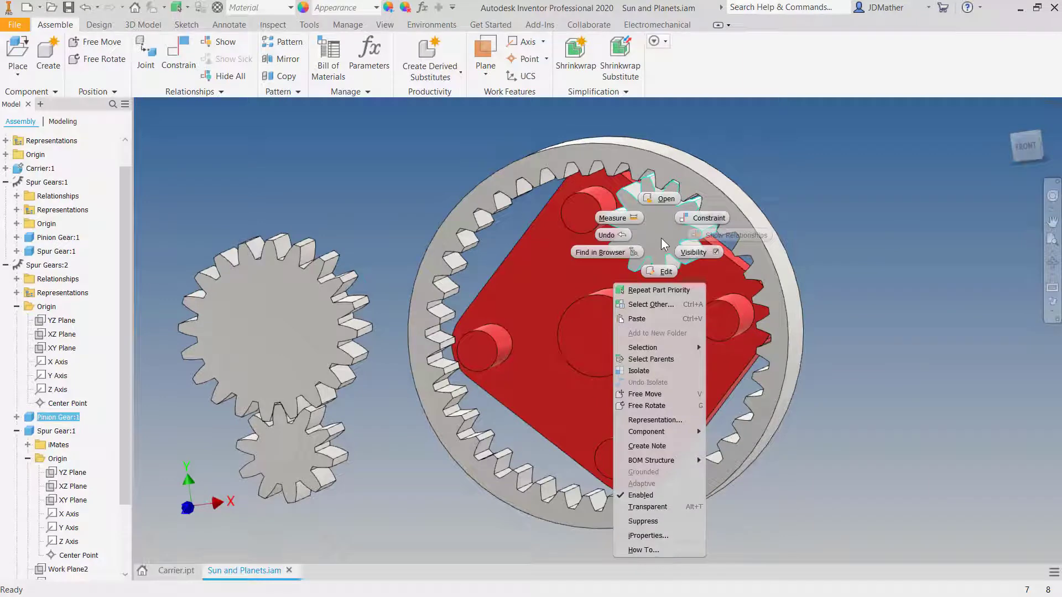
click(665, 197)
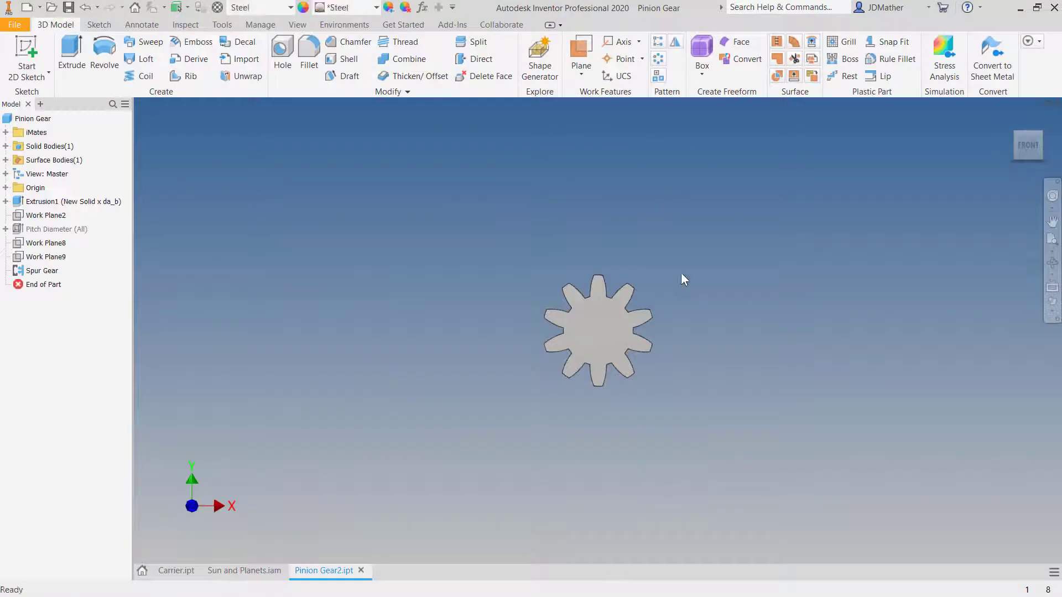
- Create a sketch on the pinion gear's XY Plane and draw a 5.1 mm diameter circle centered on the origin
click(6, 188)
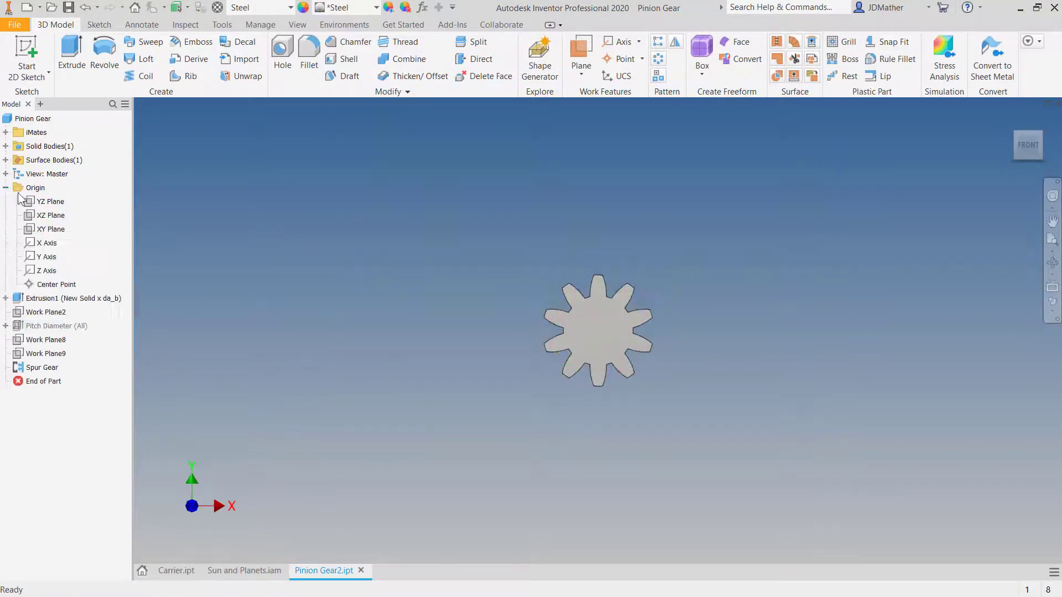
right_click(48, 233)
click(78, 265)
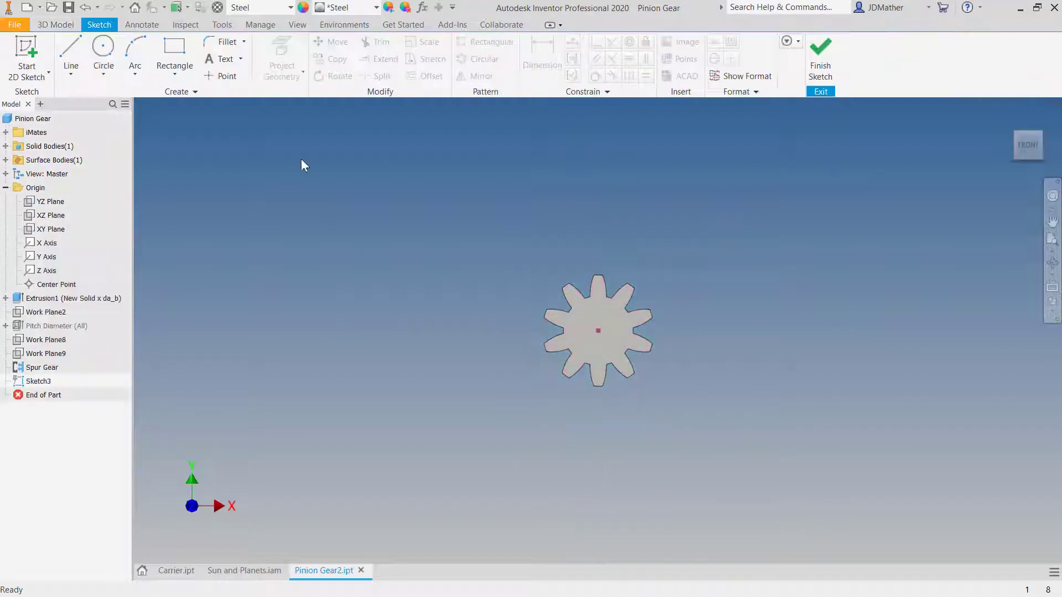
click(103, 47)
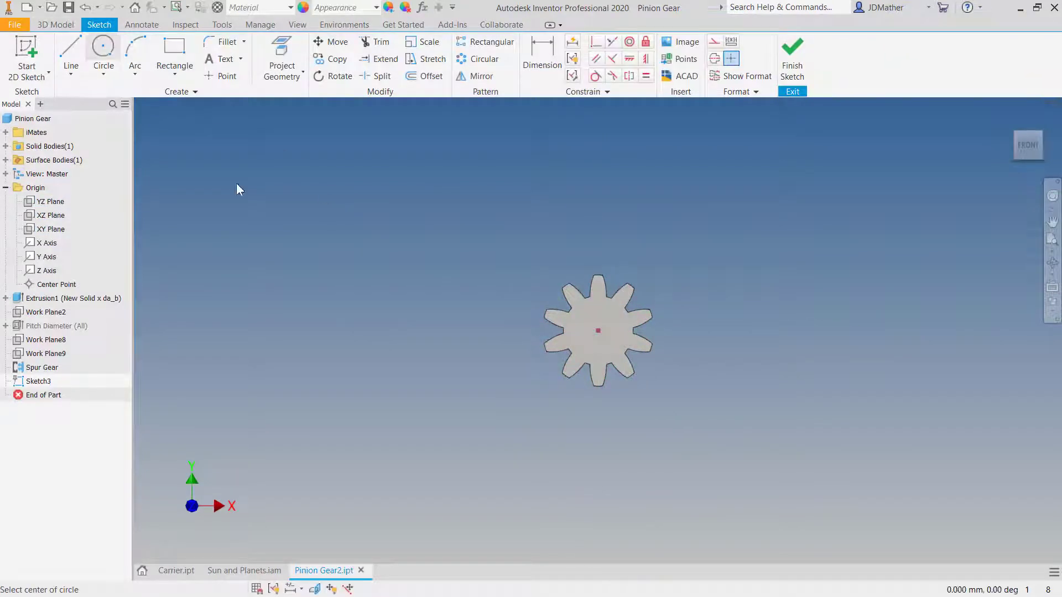
click(599, 330)
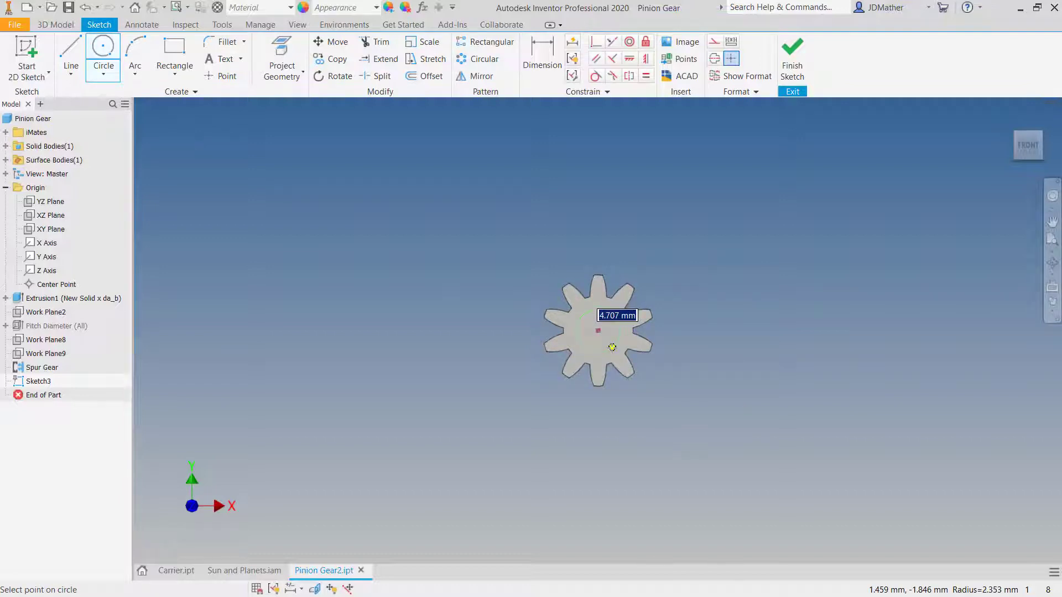
text(5.1)
key(Return)
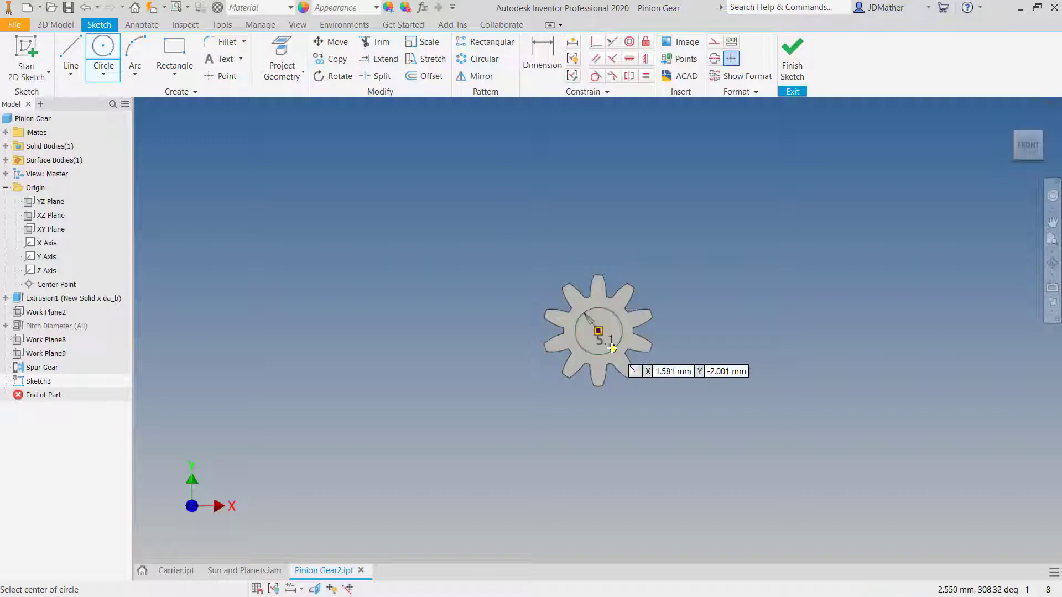
click(49, 24)
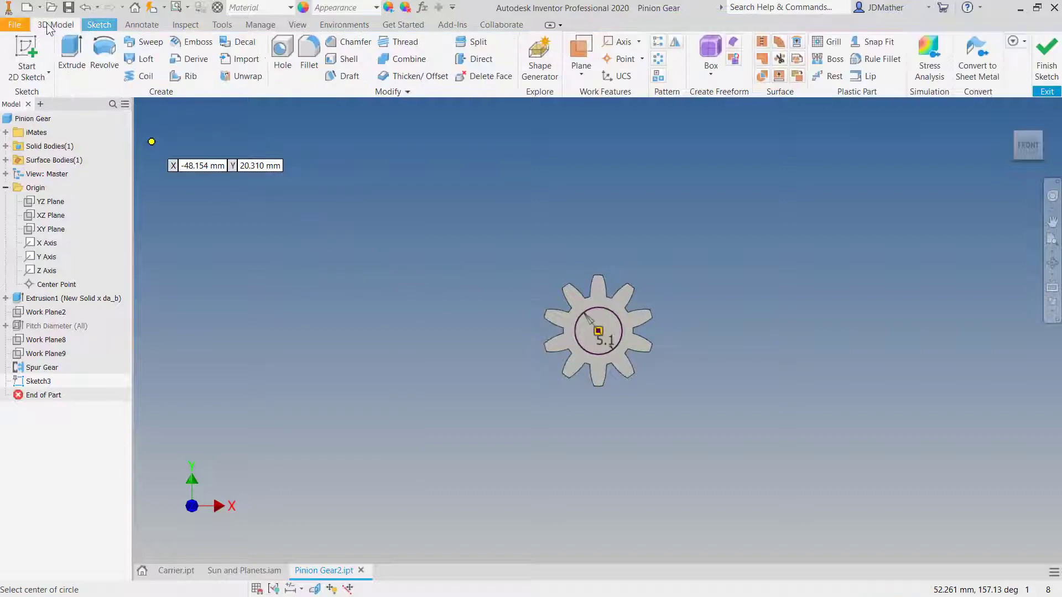
- Extrude the 5.1 mm circle as a Through All cut in the pinion gear and tint its solid body bright green (RGB 59, 255, 0)
click(72, 56)
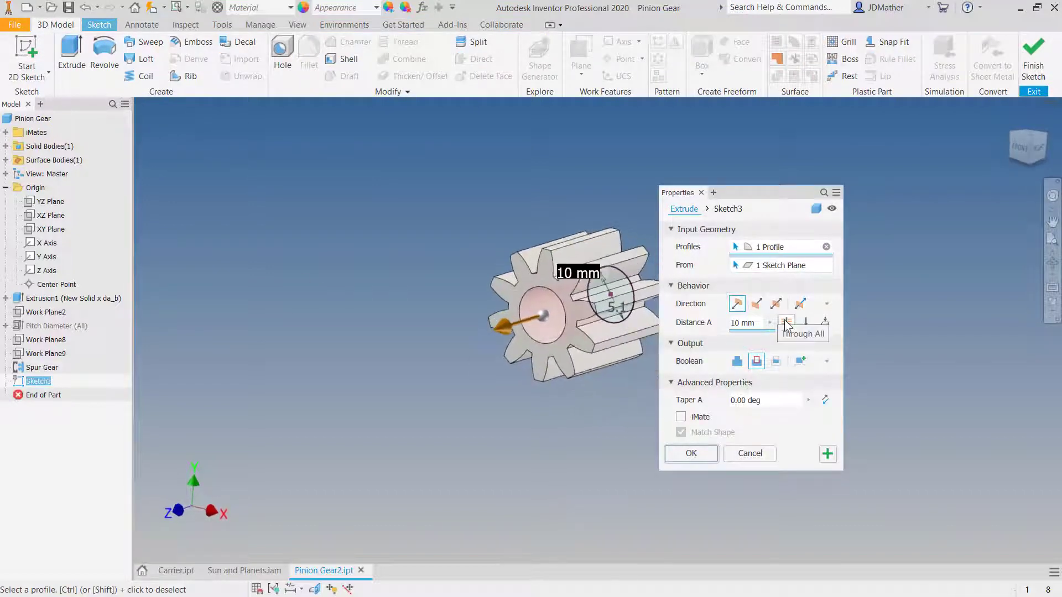
click(692, 453)
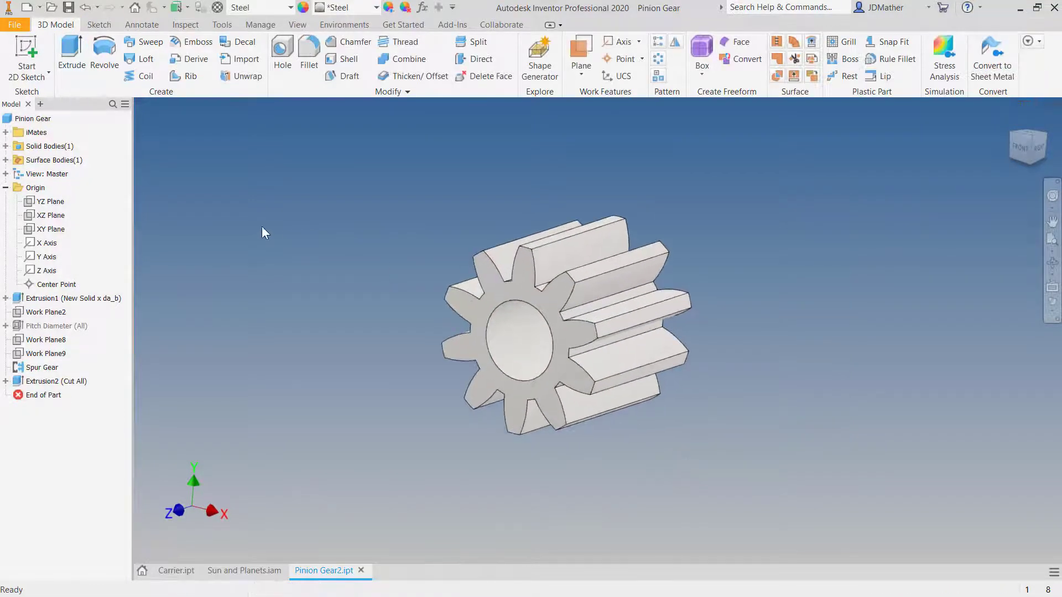
click(7, 146)
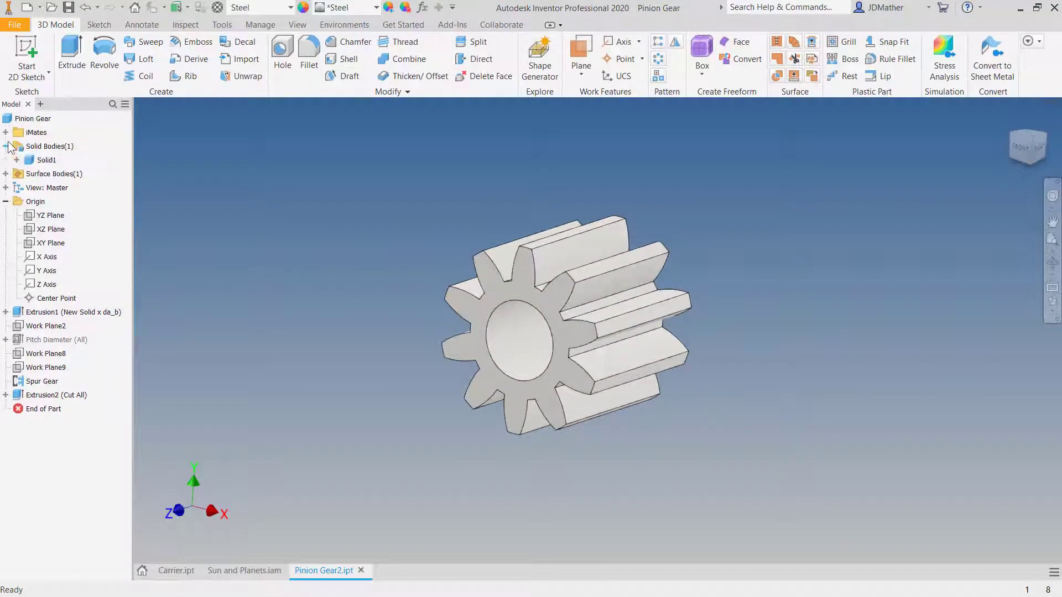
click(46, 160)
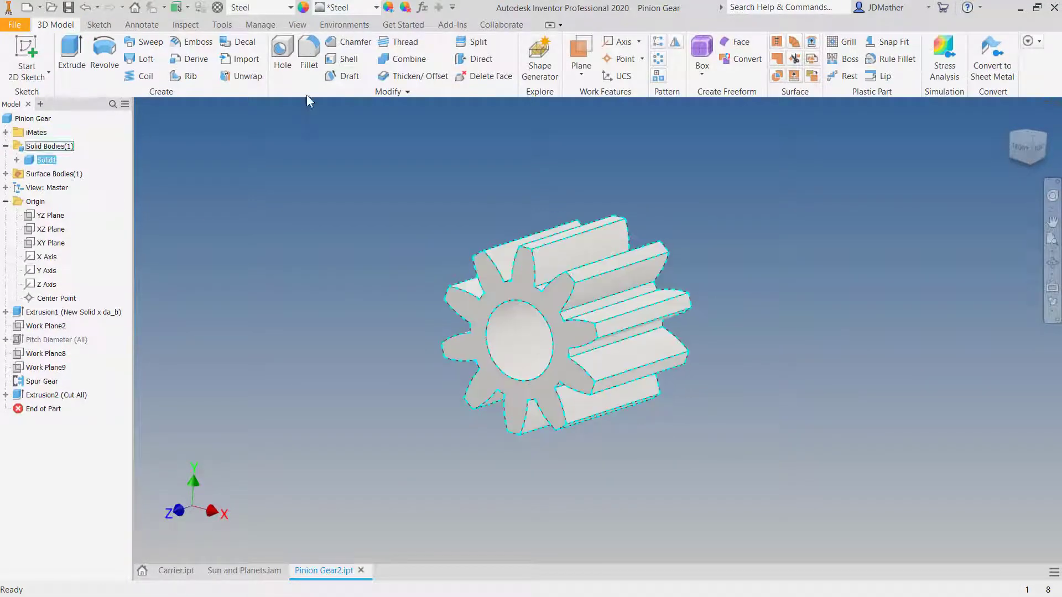
click(392, 6)
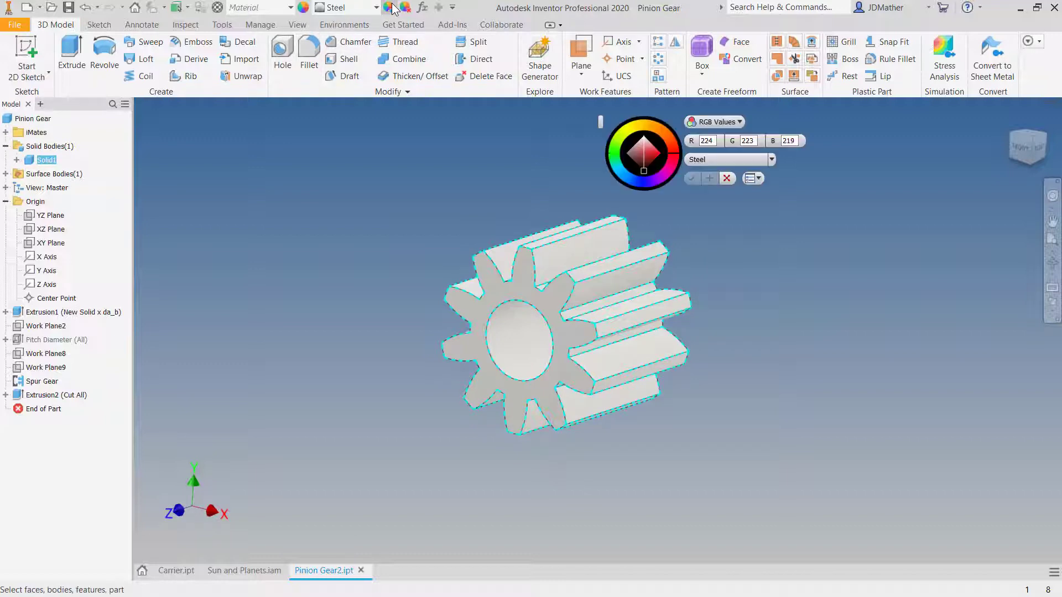
click(614, 151)
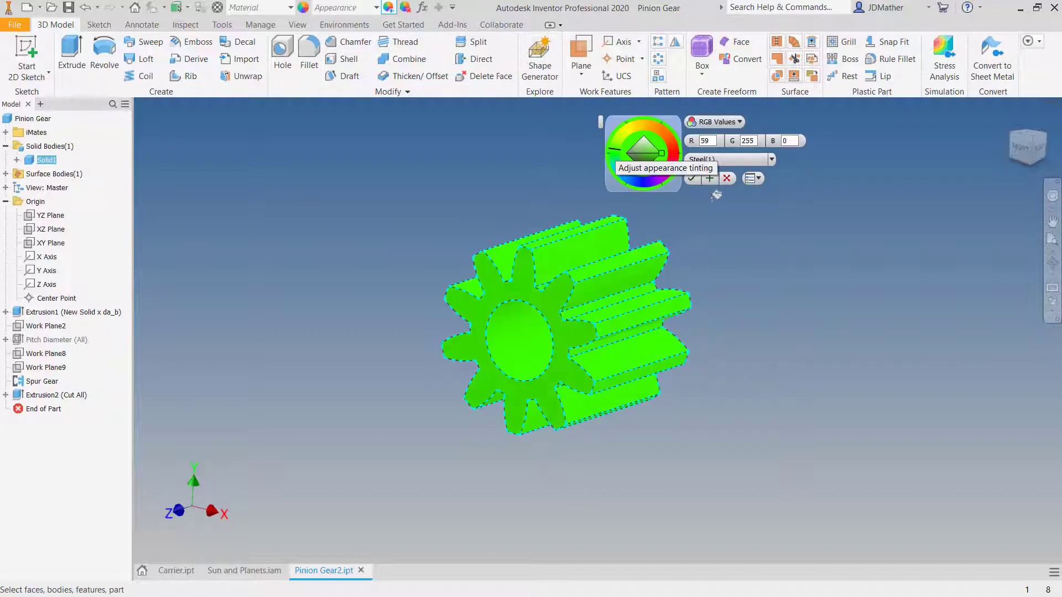
click(691, 178)
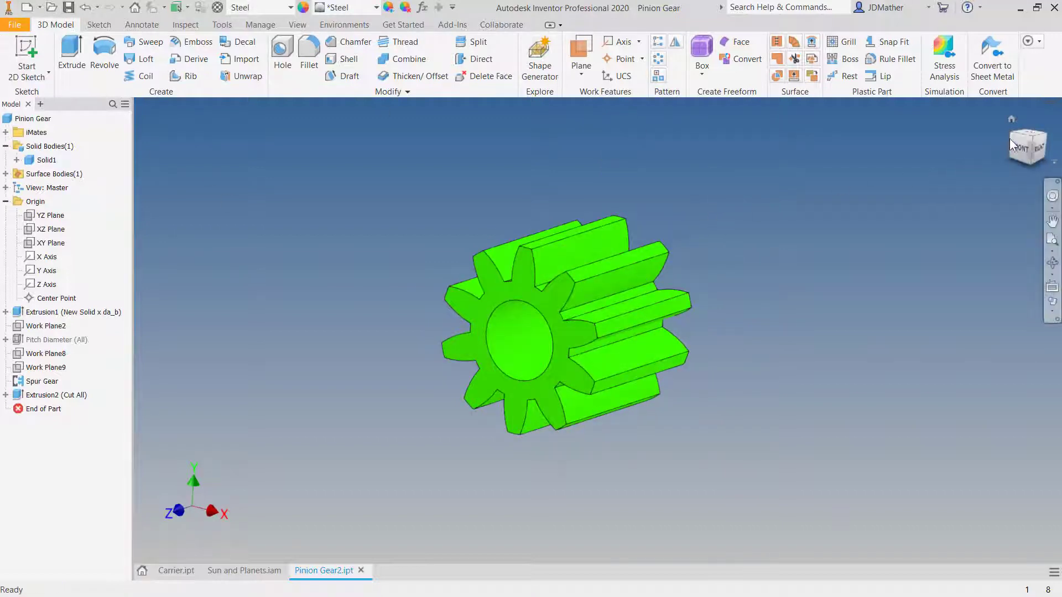
- Return to the Sun and Planets assembly and add an Insert constraint between the green pinion's rear bore edge and the base edge of the carrier's upper post
click(1057, 104)
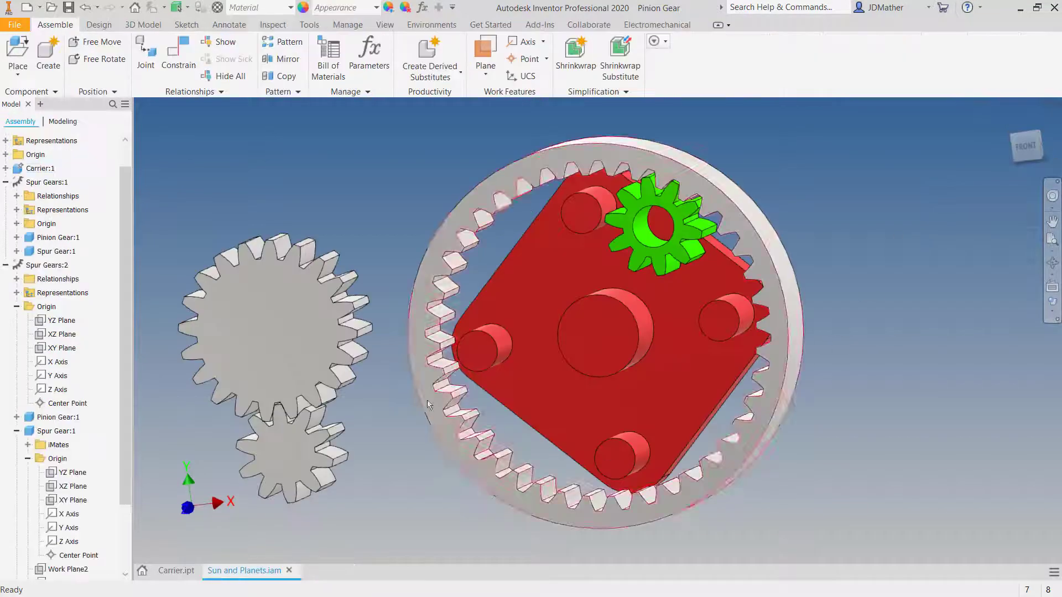
shift+middle_drag(463, 160, 430, 161)
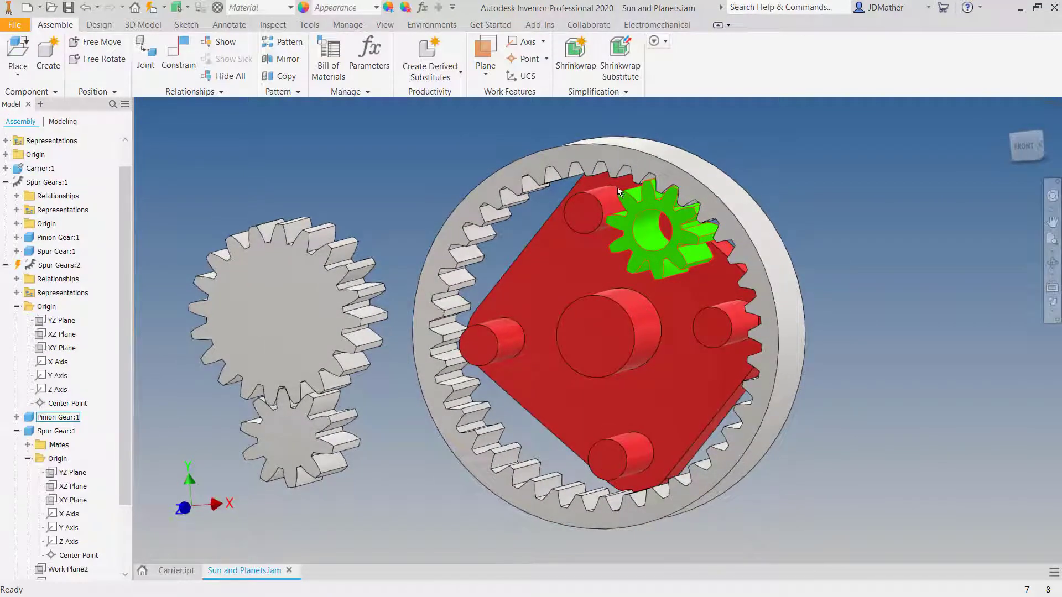
click(182, 56)
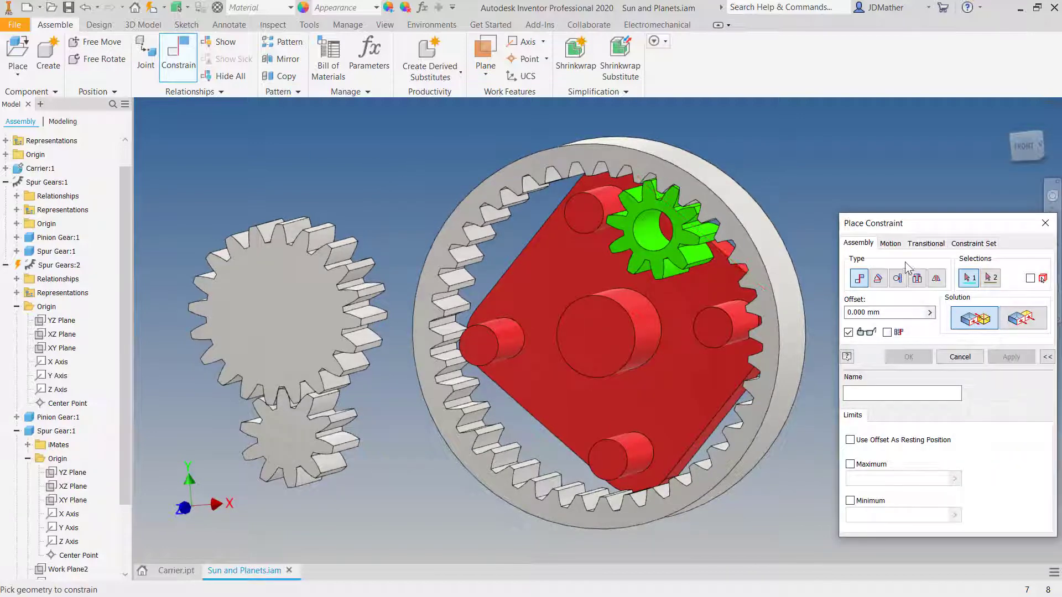
click(653, 231)
shift+middle_drag(611, 232, 610, 192)
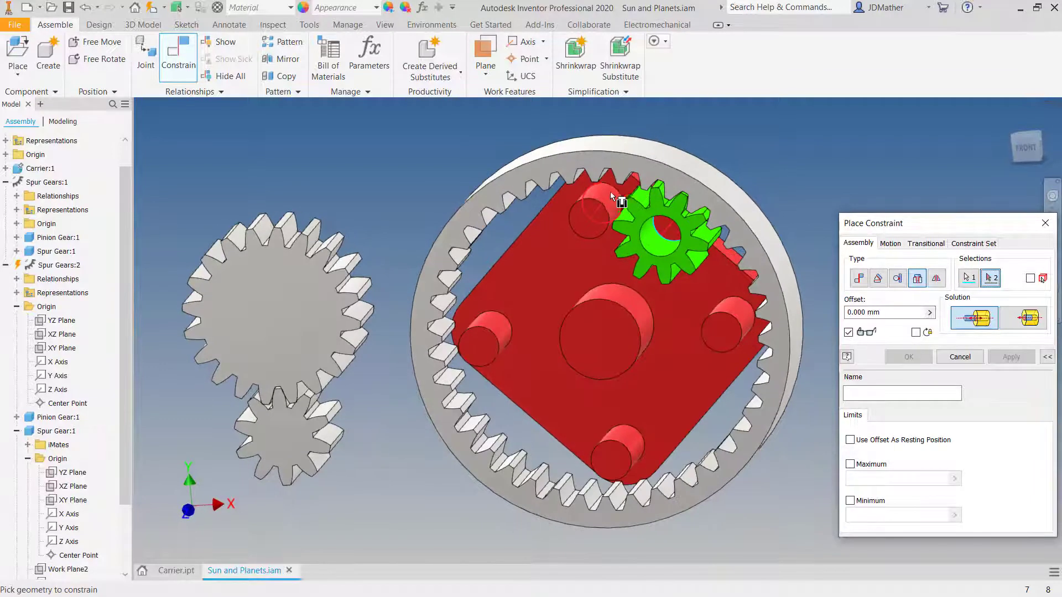
click(618, 188)
shift+middle_drag(669, 254, 600, 341)
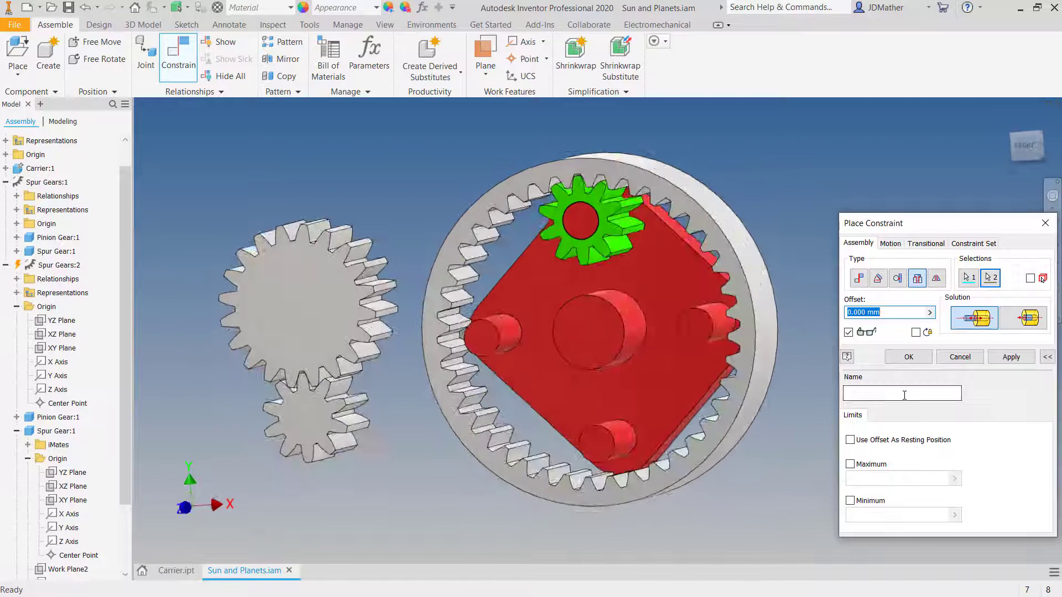
click(908, 357)
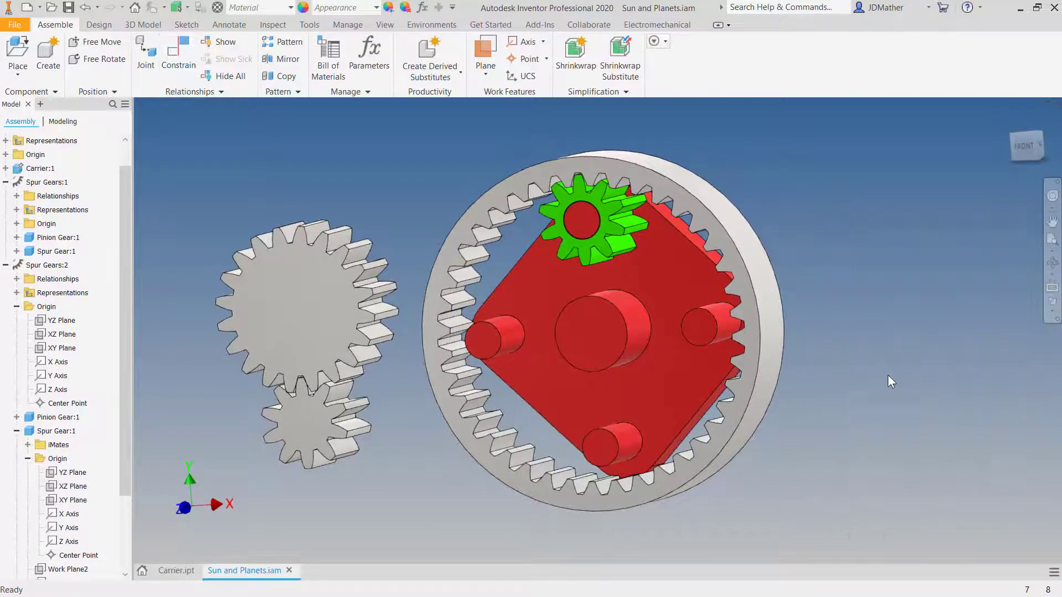
- Open the green pinion gear as its own part and turn on the visibility of its Pitch Diameter surface
shift+middle_drag(888, 375, 407, 479)
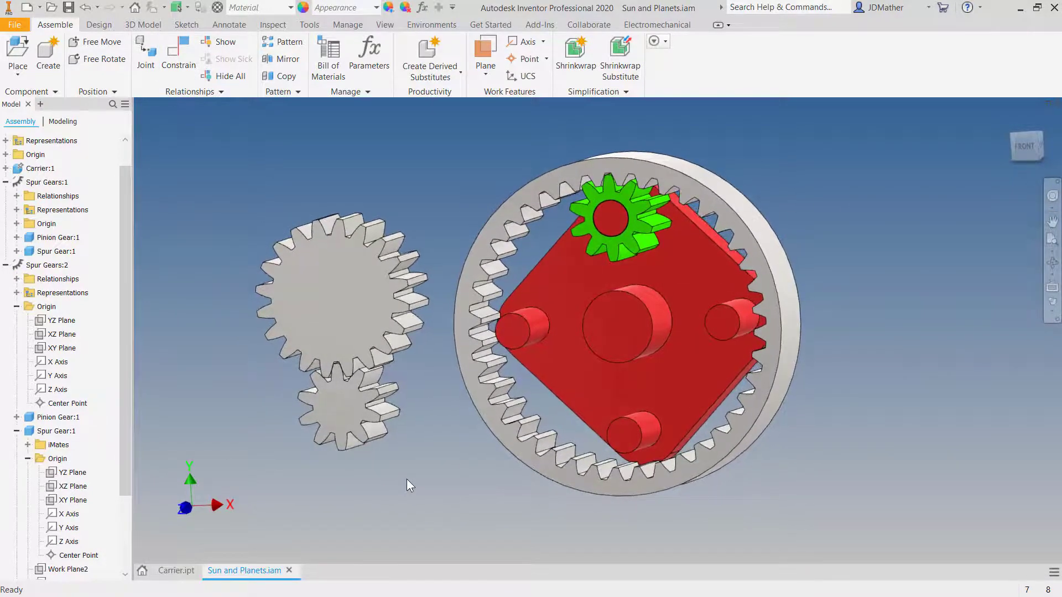
shift+middle_drag(337, 450, 535, 314)
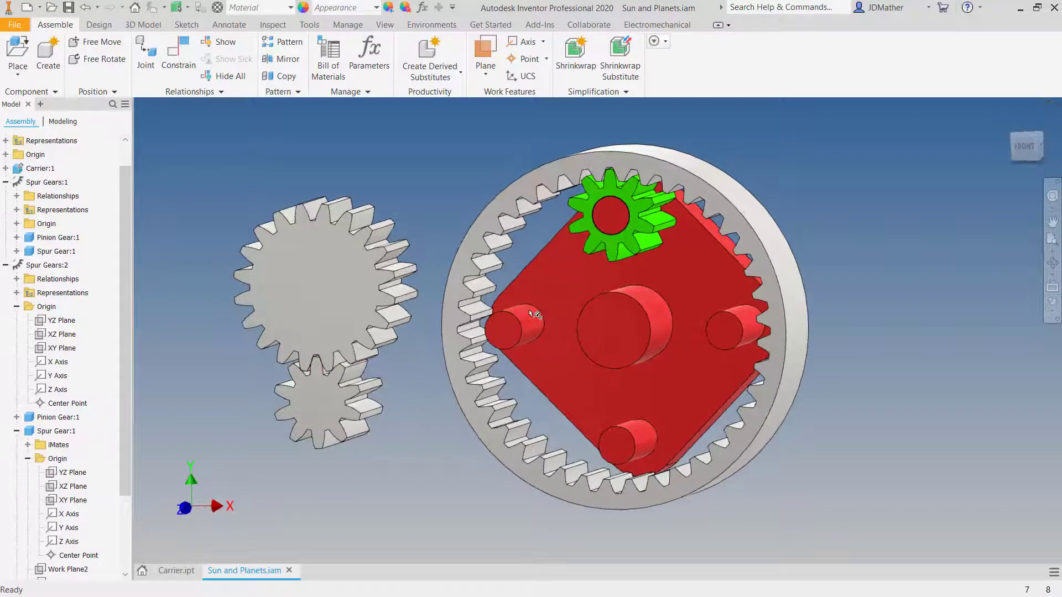
right_click(634, 247)
click(632, 210)
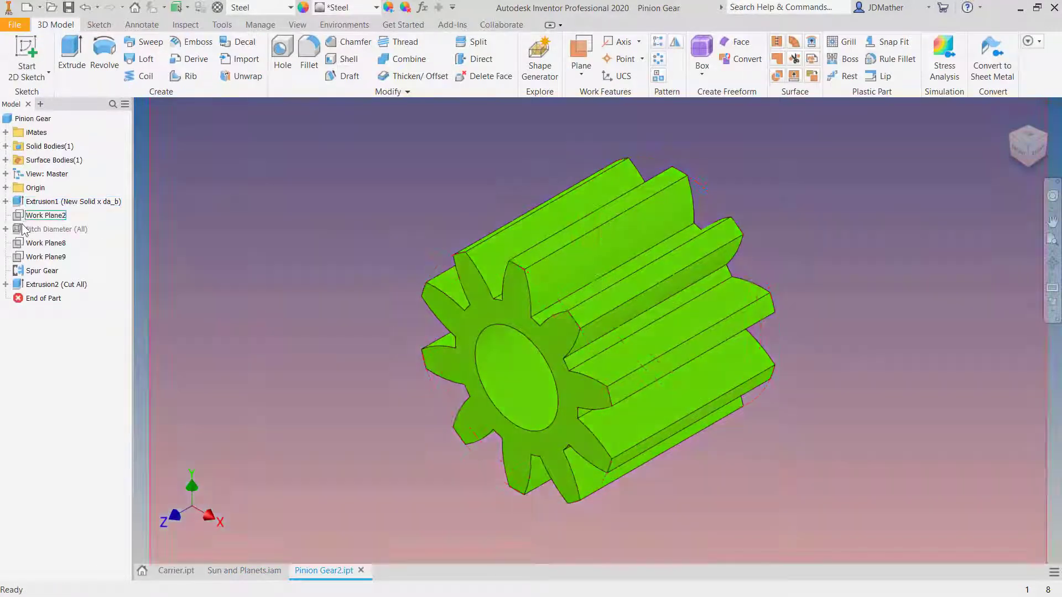
click(28, 230)
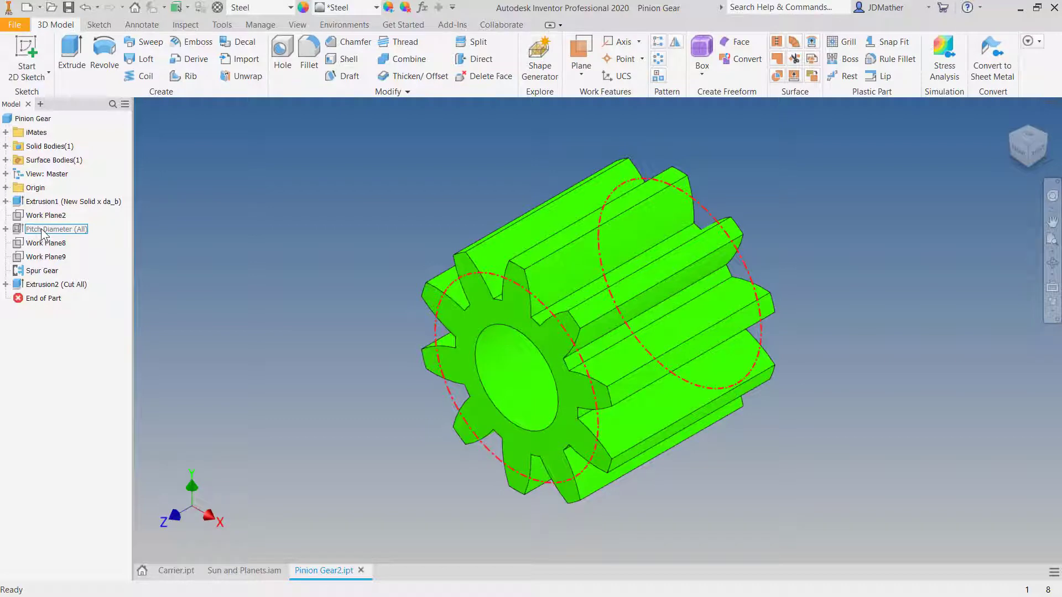
right_click(42, 229)
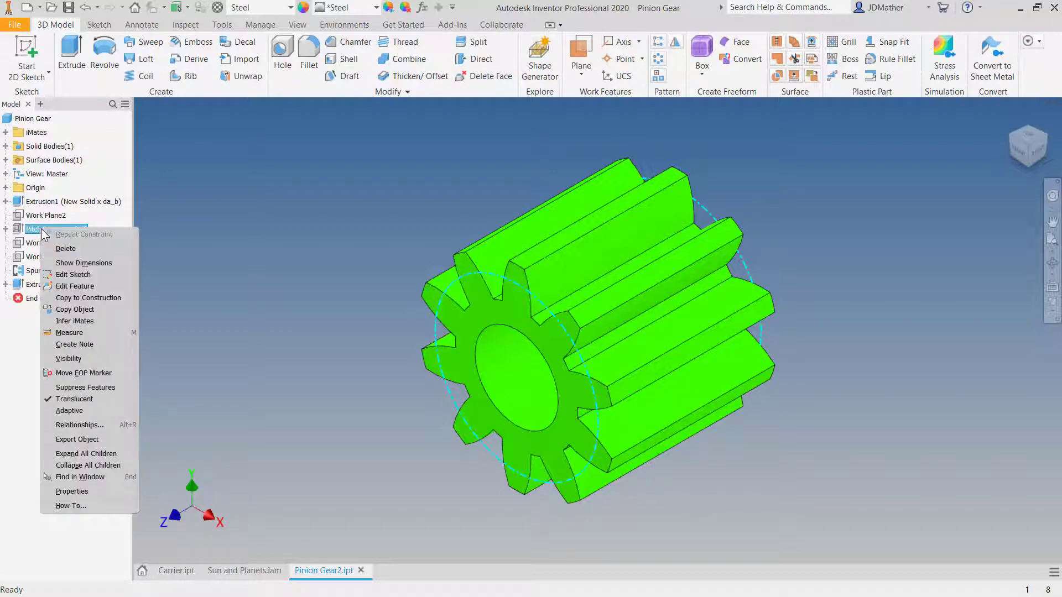
click(72, 359)
shift+middle_drag(371, 297, 629, 270)
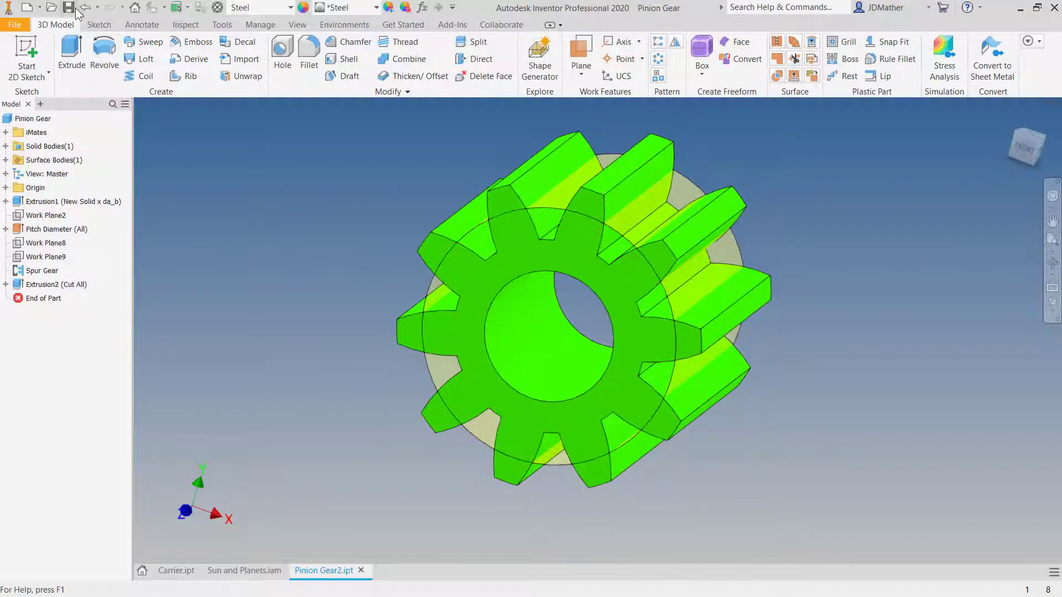
- Return to the Sun and Planets assembly and open the larger gear of the separate gear pair as its own part
click(1057, 104)
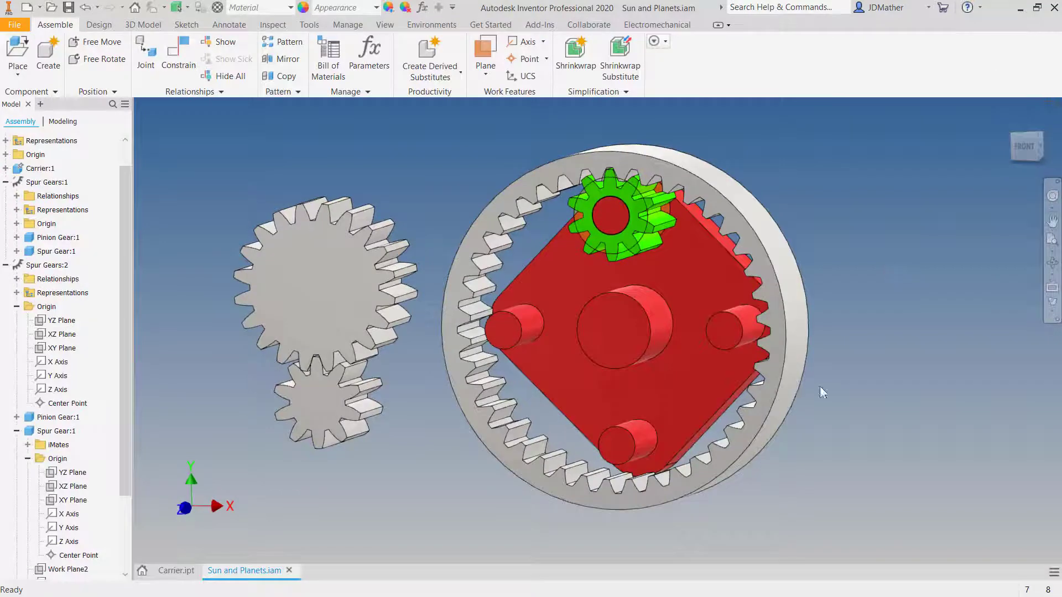
right_click(307, 307)
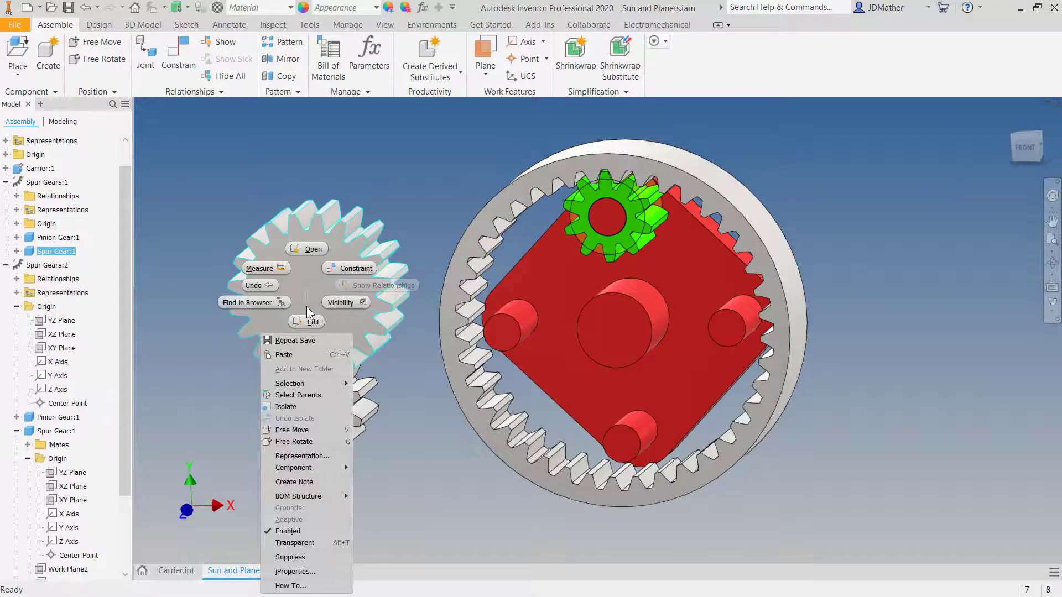
click(308, 251)
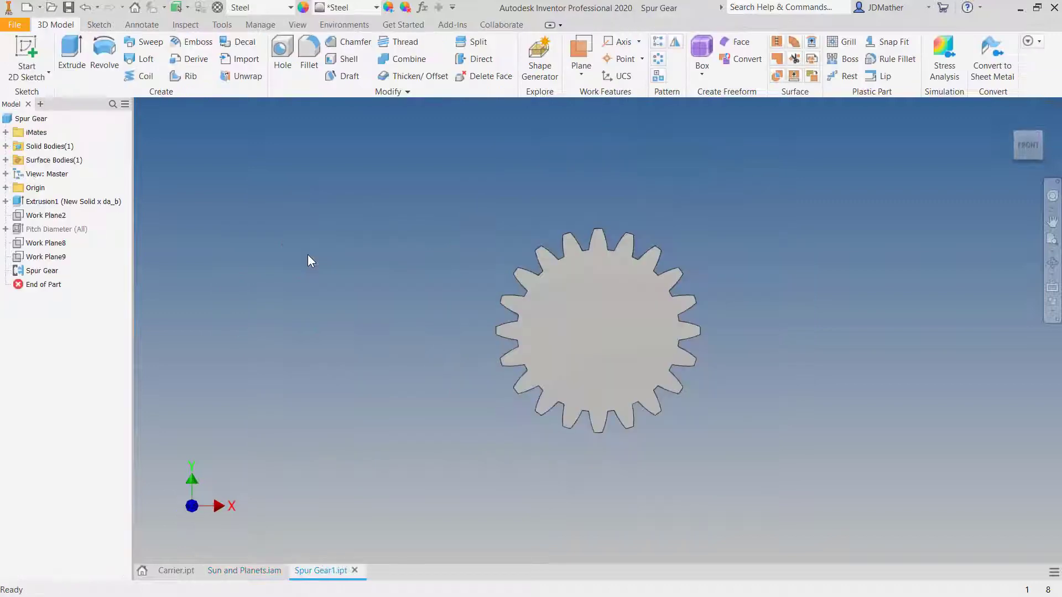
- Create a sketch on the spur gear's XY Plane and draw a 10.1 mm diameter circle centered on the origin
click(5, 188)
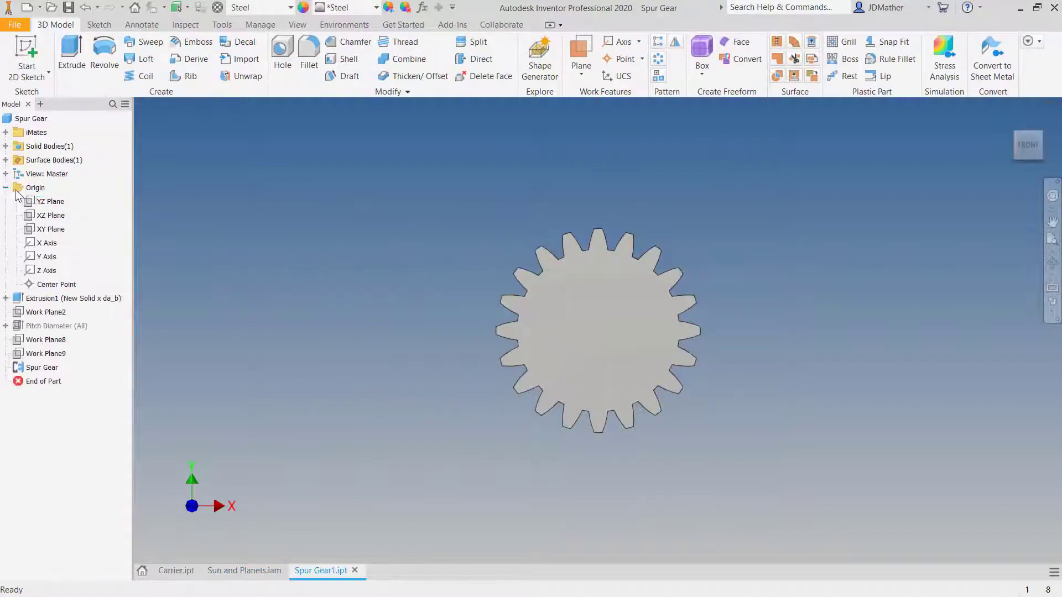
right_click(55, 229)
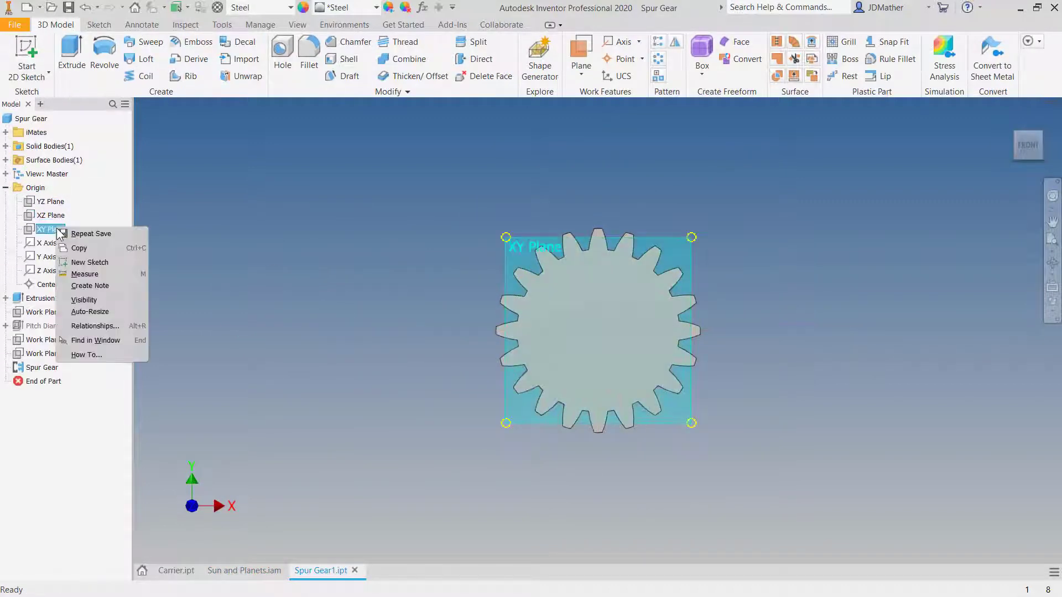
click(88, 262)
key(c)
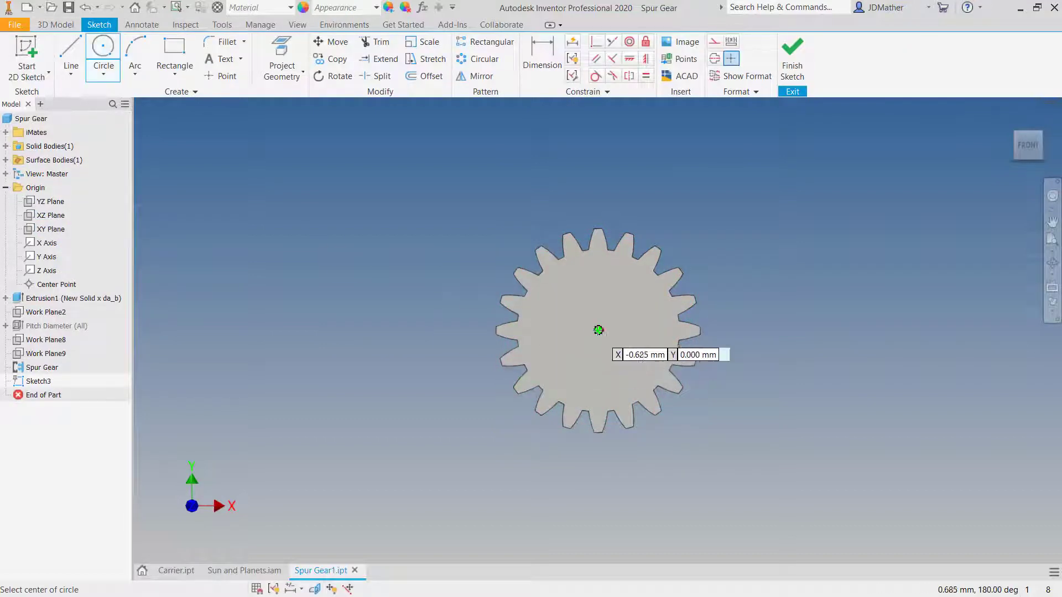
click(599, 330)
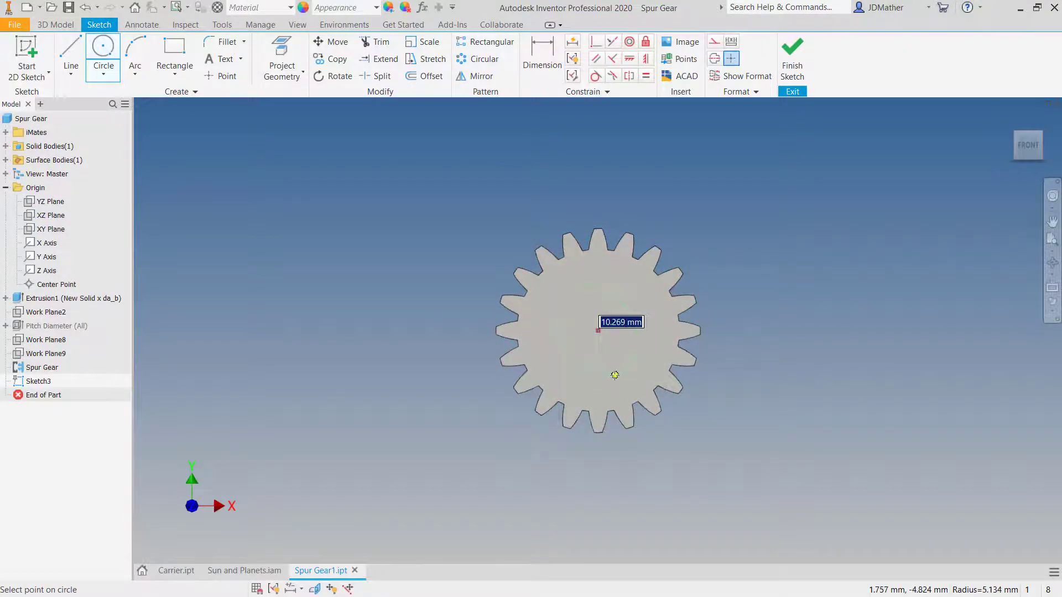
text(10.1)
key(Return)
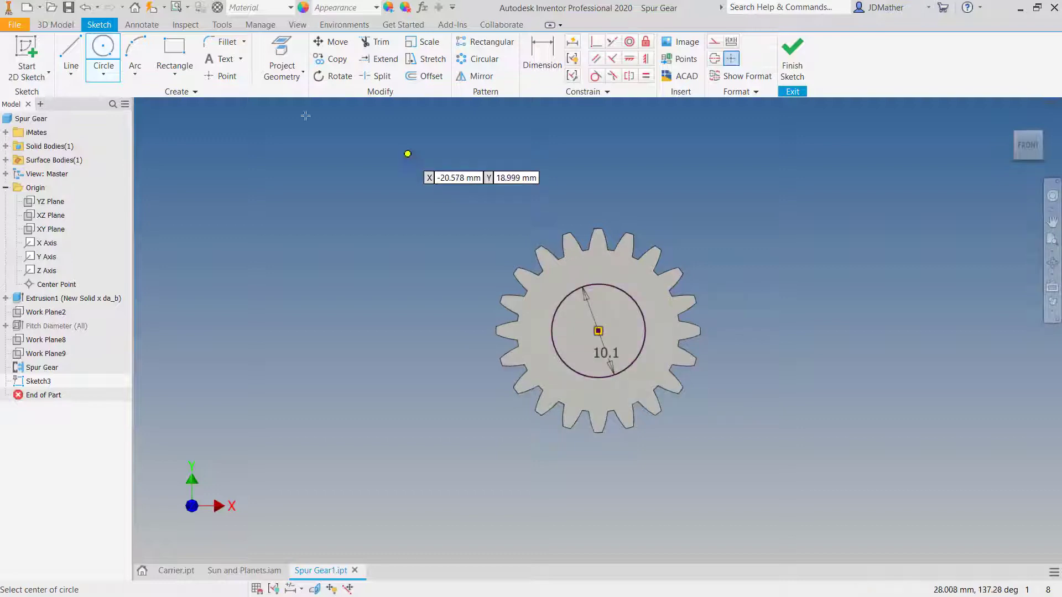
- Extrude the 10.1 mm circle as a Through All cut to bore the spur gear
click(55, 24)
key(e)
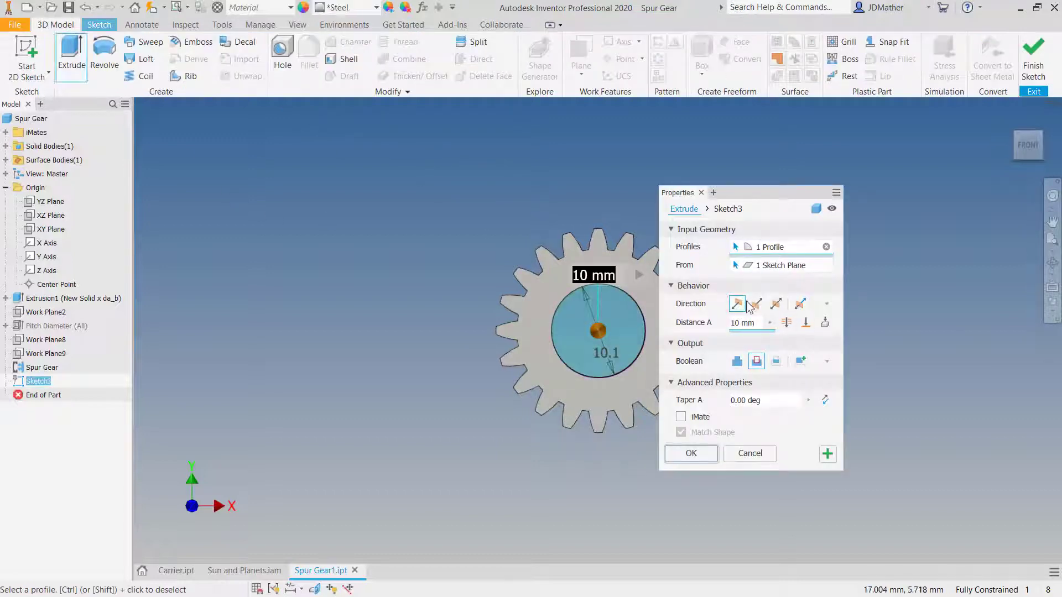
click(786, 323)
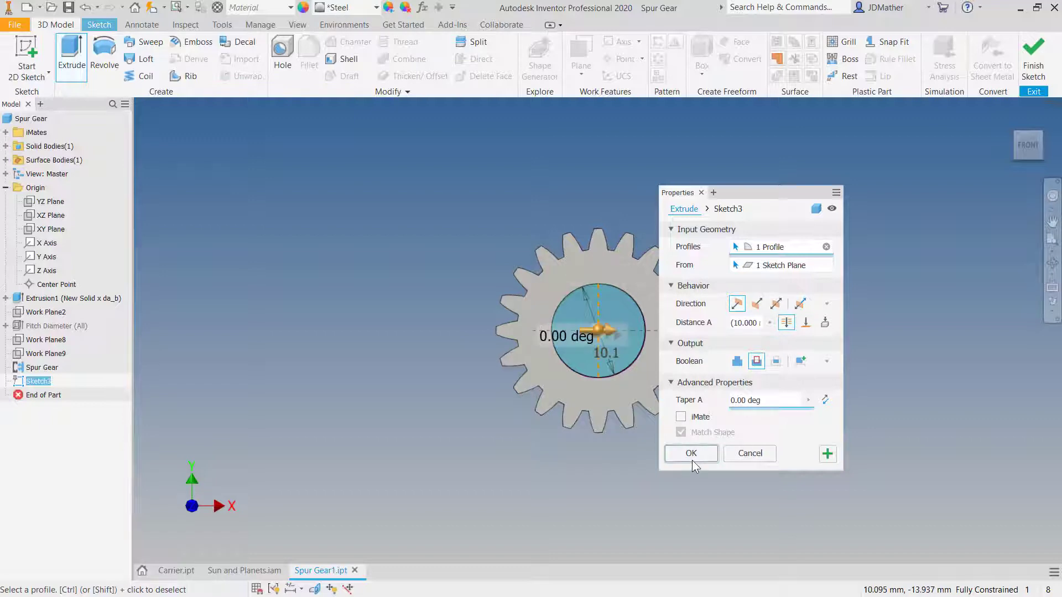
click(692, 459)
key(F6)
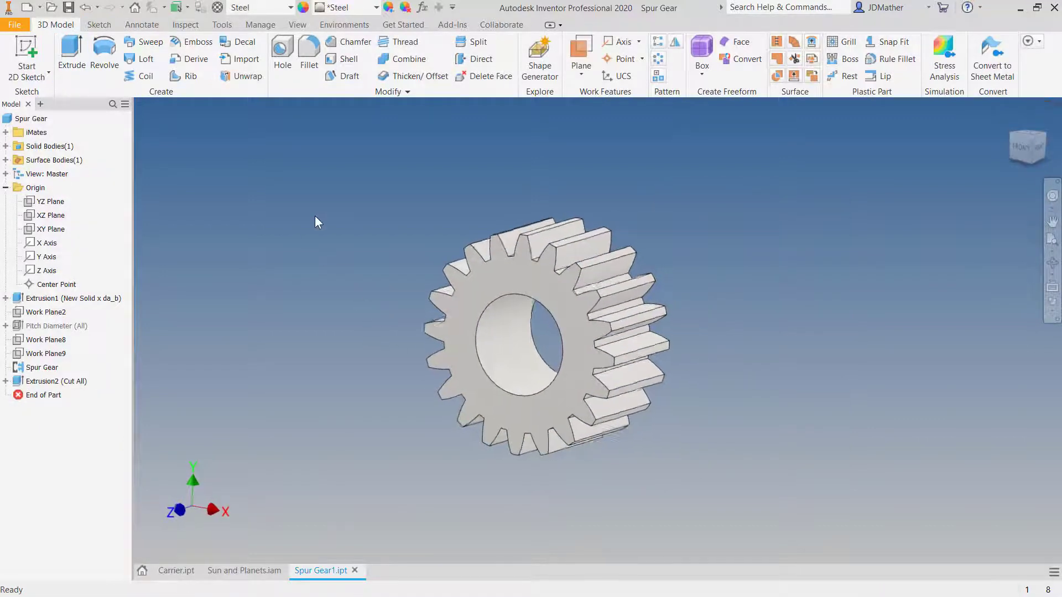
- Tint the spur gear's solid body golden yellow by adjusting its appearance color
click(6, 146)
click(47, 161)
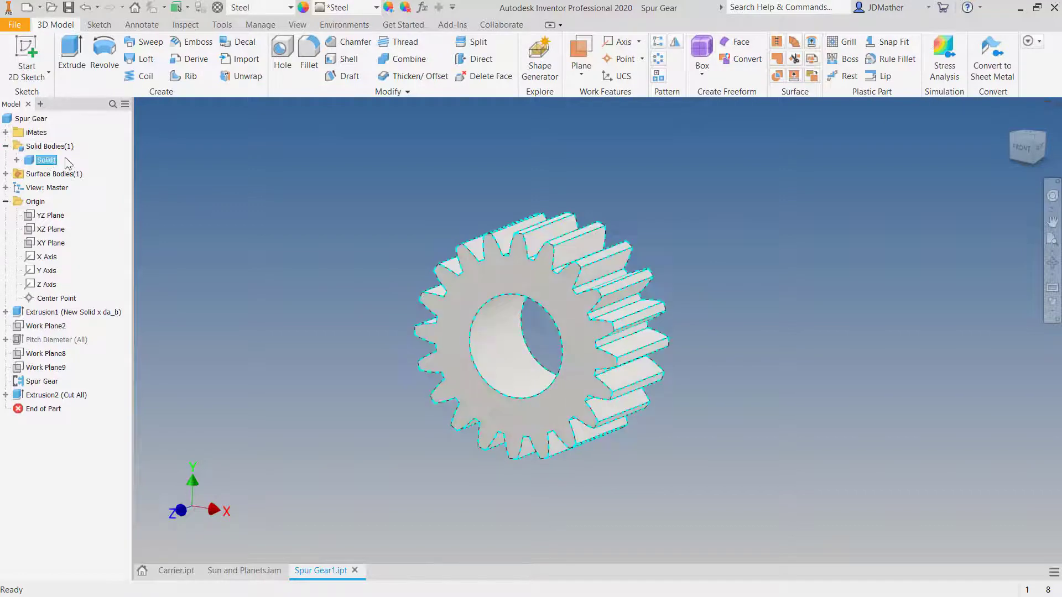
click(388, 7)
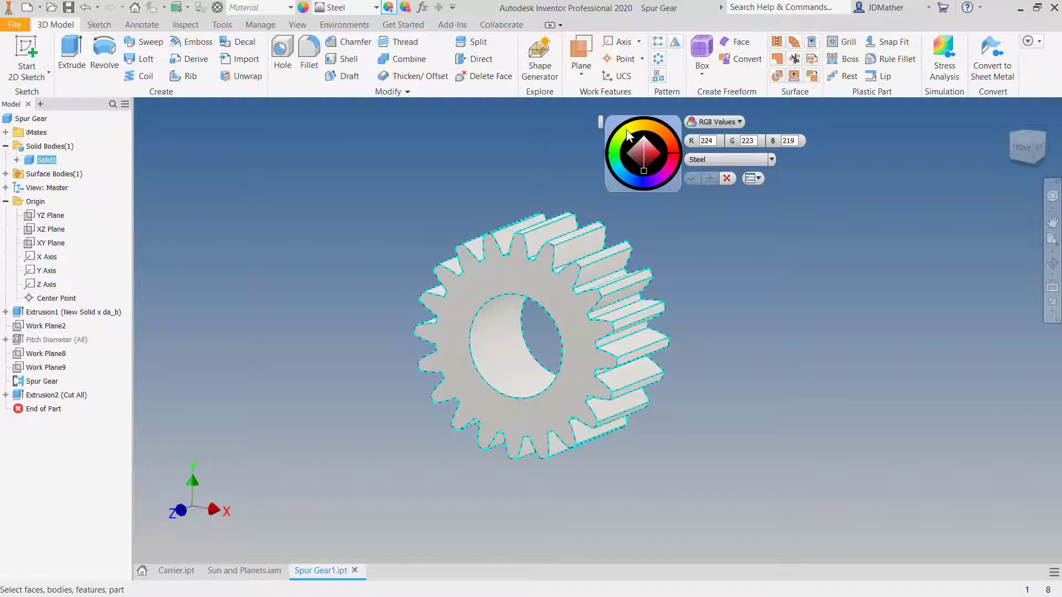
click(625, 129)
click(639, 125)
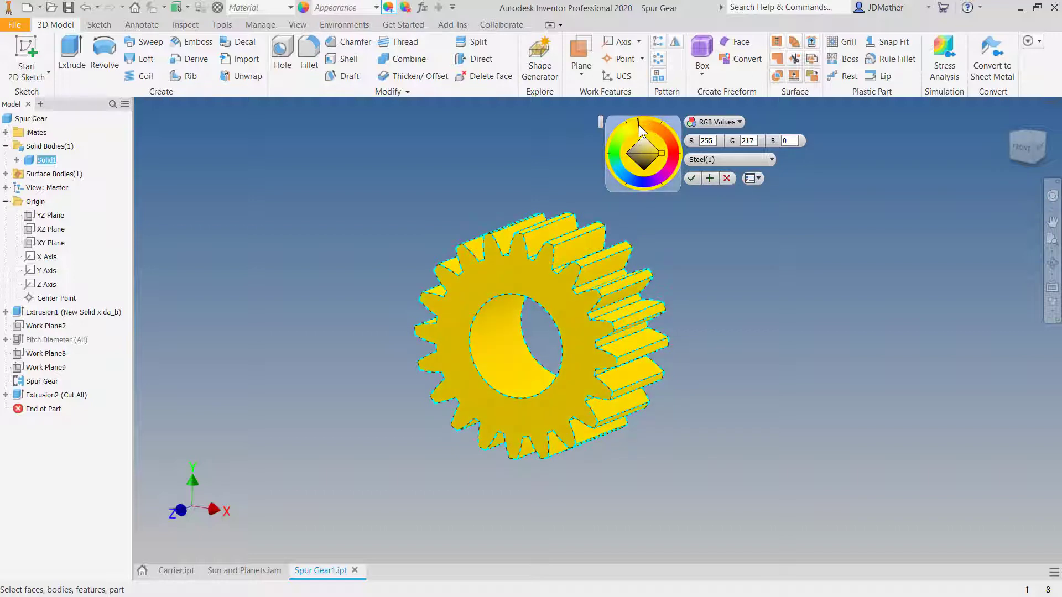
click(633, 131)
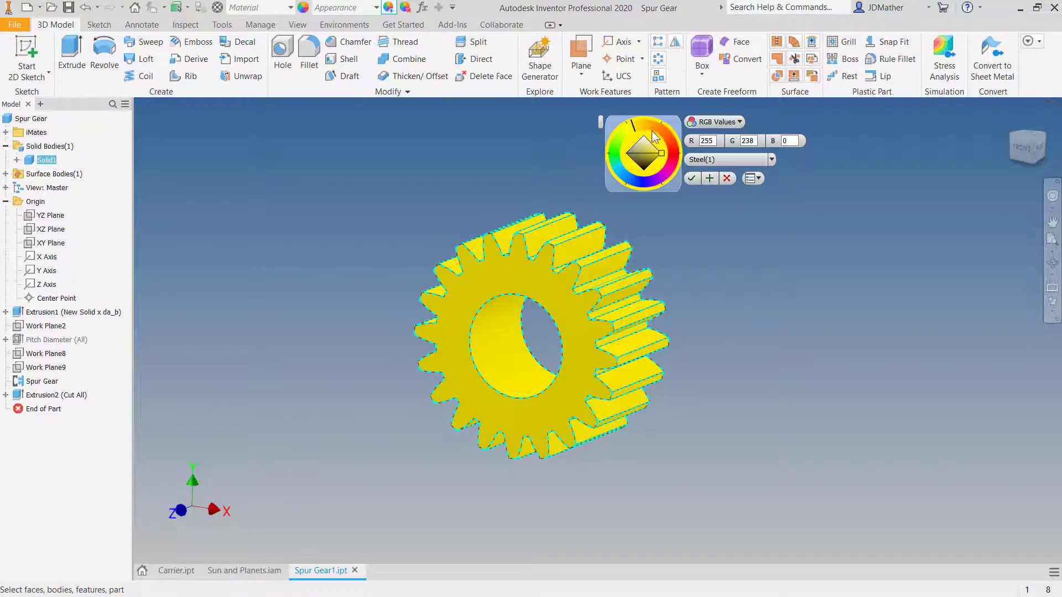
click(644, 129)
click(691, 178)
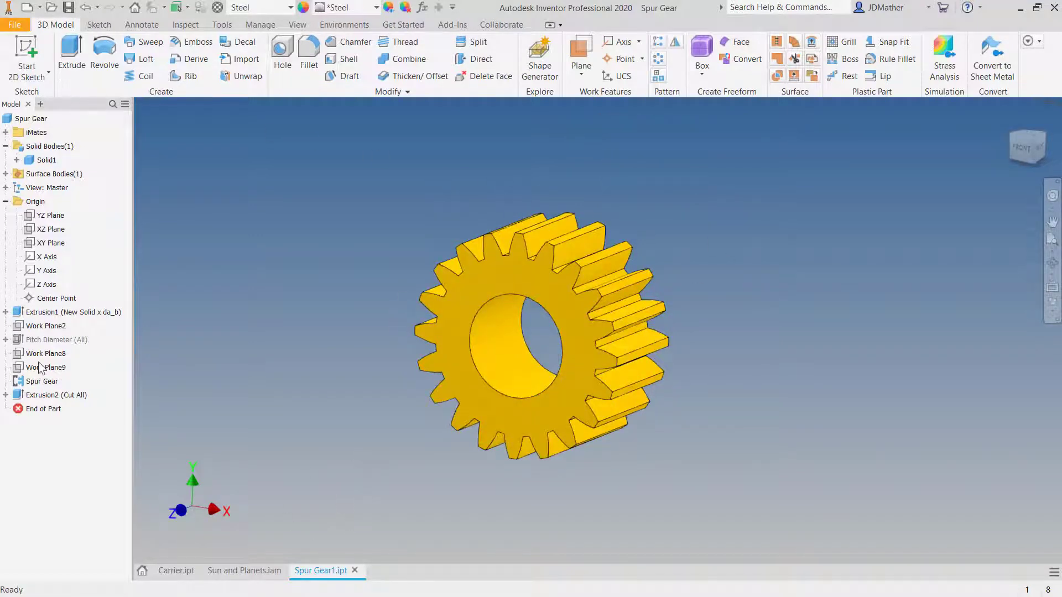
- Make the spur gear's Pitch Diameter surface visible and close the part to return to the Sun and Planets assembly
right_click(41, 339)
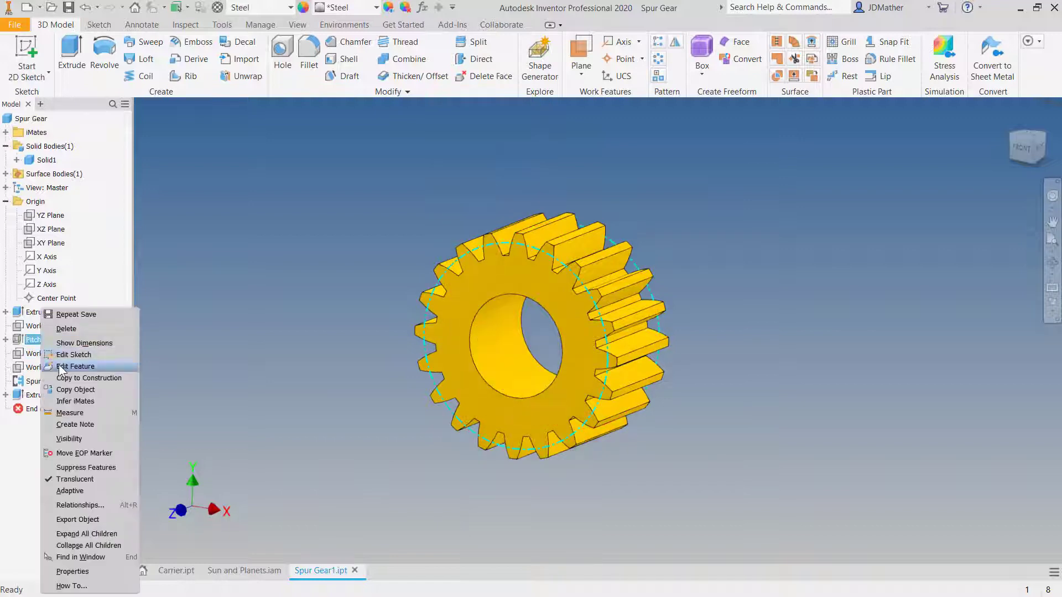
click(66, 439)
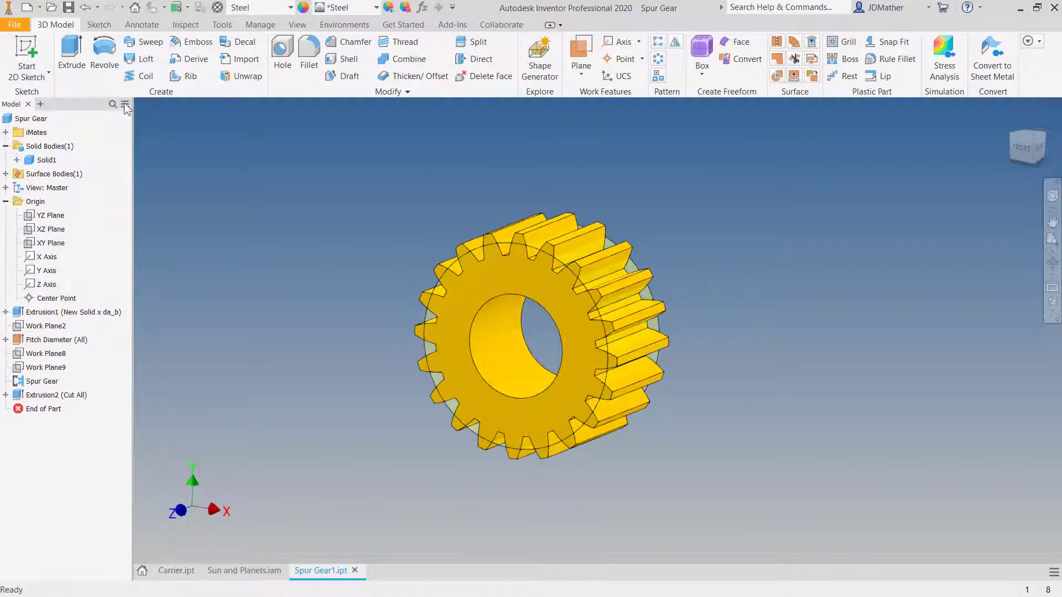
click(354, 570)
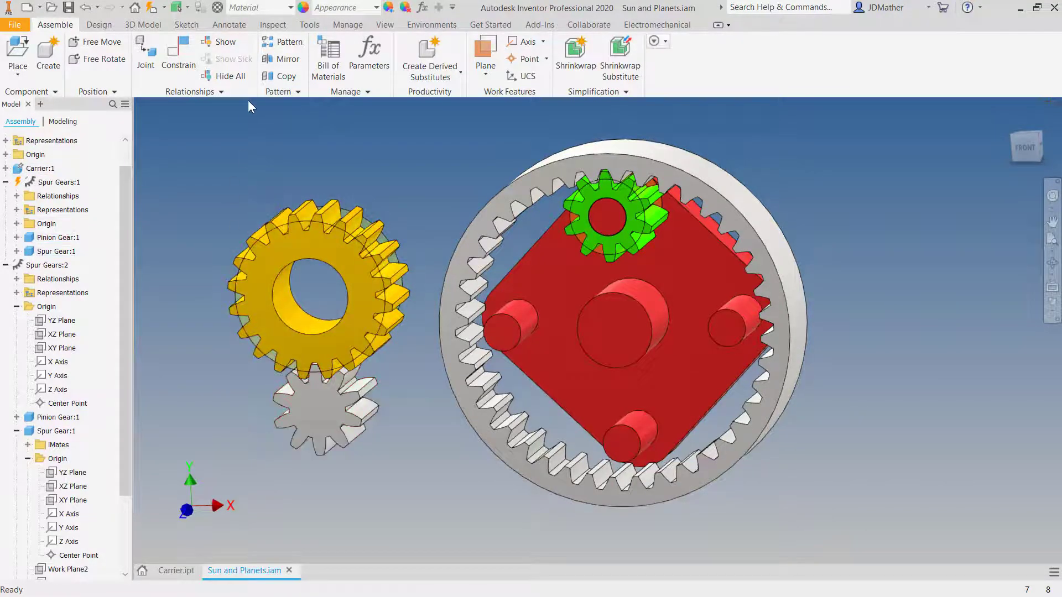
- Add an Insert constraint with 0 mm offset between the rear edge of the yellow sun gear's bore and the carrier's central post
click(182, 54)
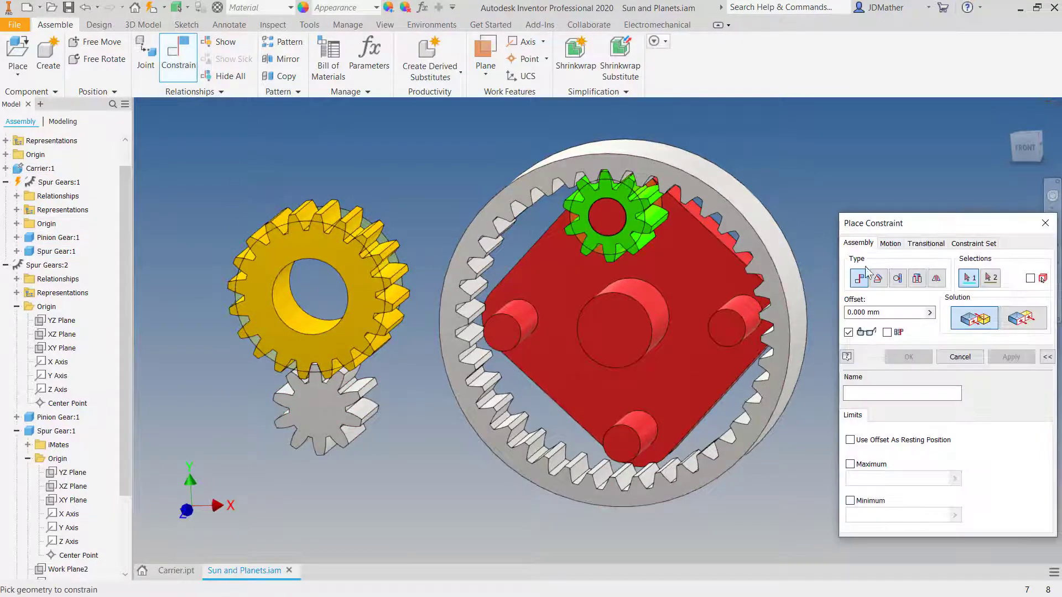
click(316, 333)
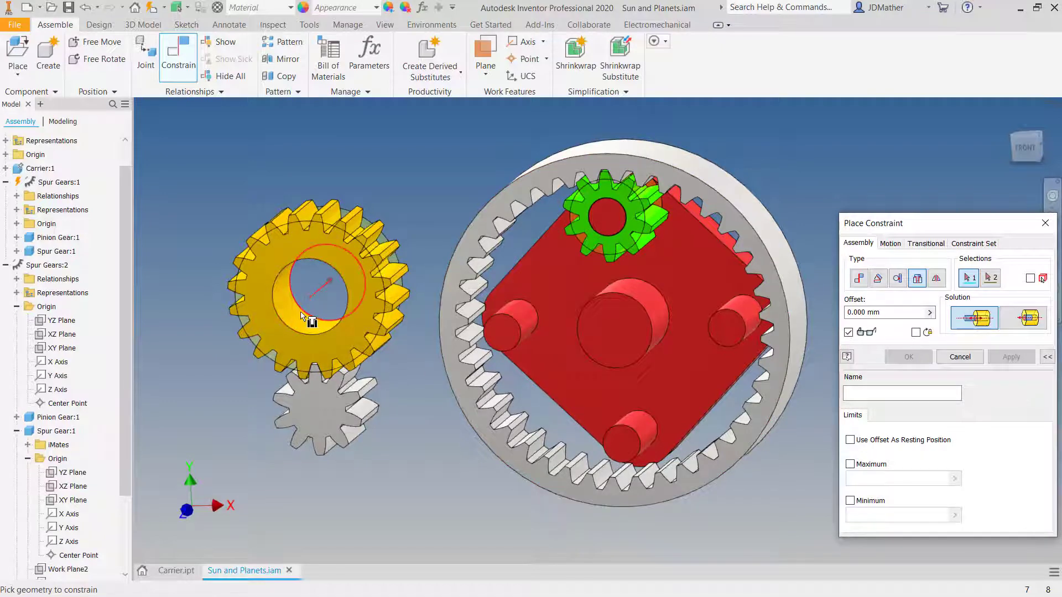
click(668, 306)
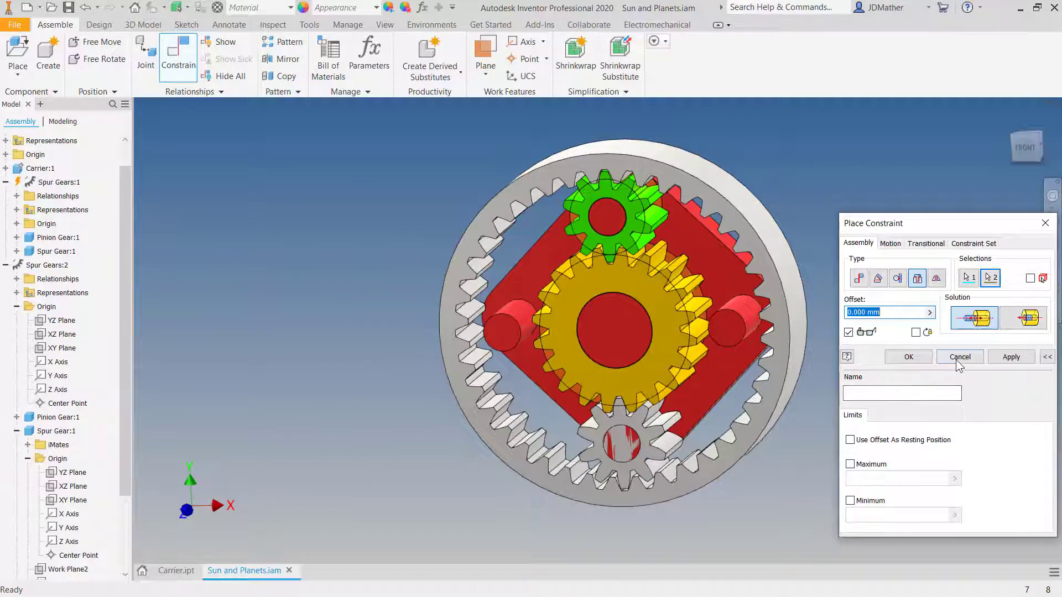
click(908, 356)
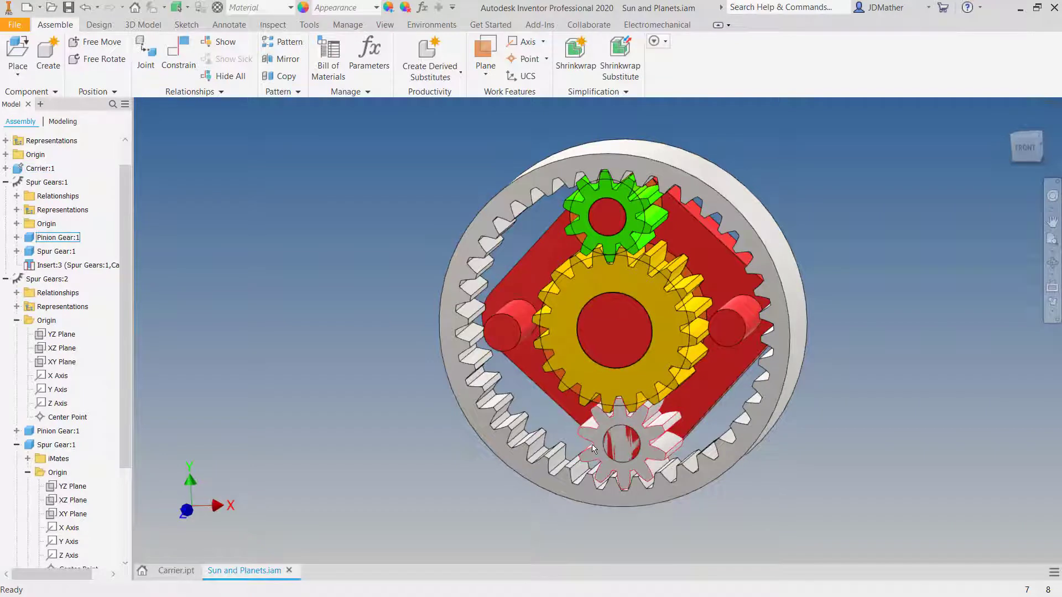
- Open the uncolored pinion gear that meshes below the yellow sun gear as its own part
shift+right_click(321, 418)
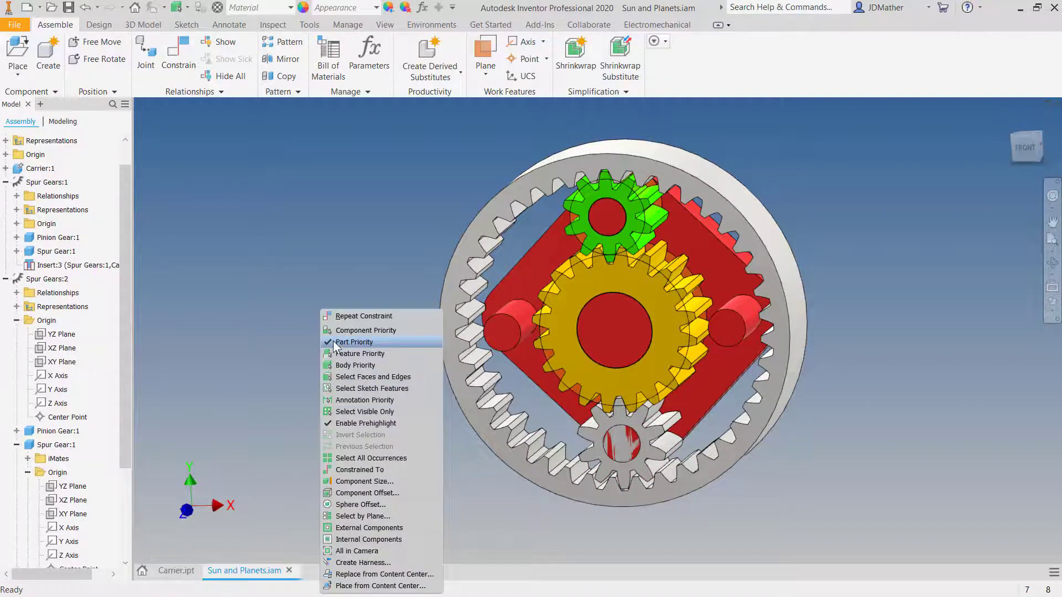
click(301, 353)
right_click(592, 431)
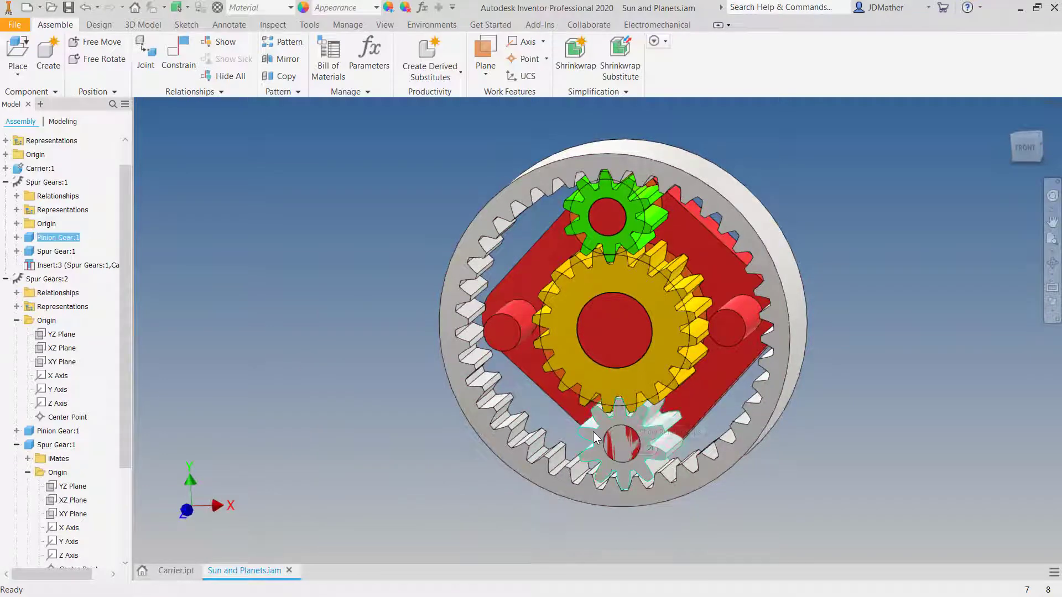
click(592, 395)
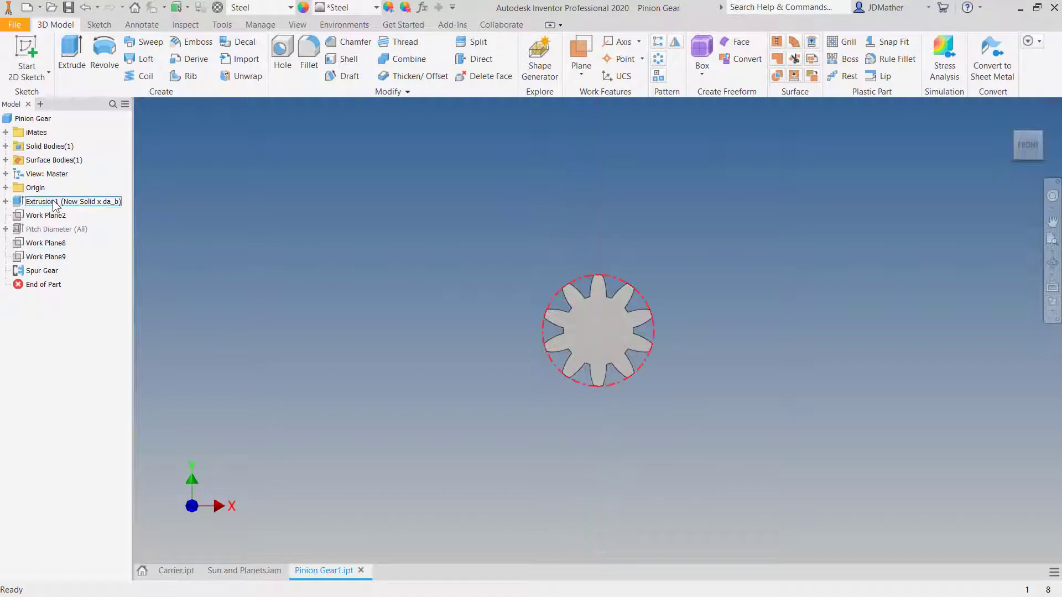
- Create a sketch on the pinion gear's XY Plane and draw a 5.1 mm diameter circle centered on the origin
click(5, 188)
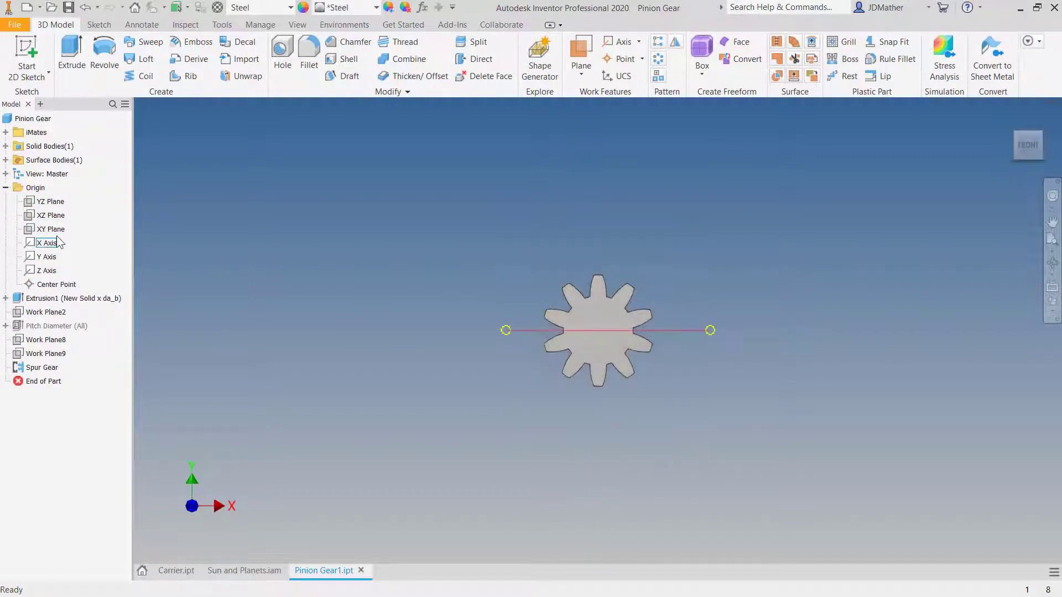
right_click(56, 230)
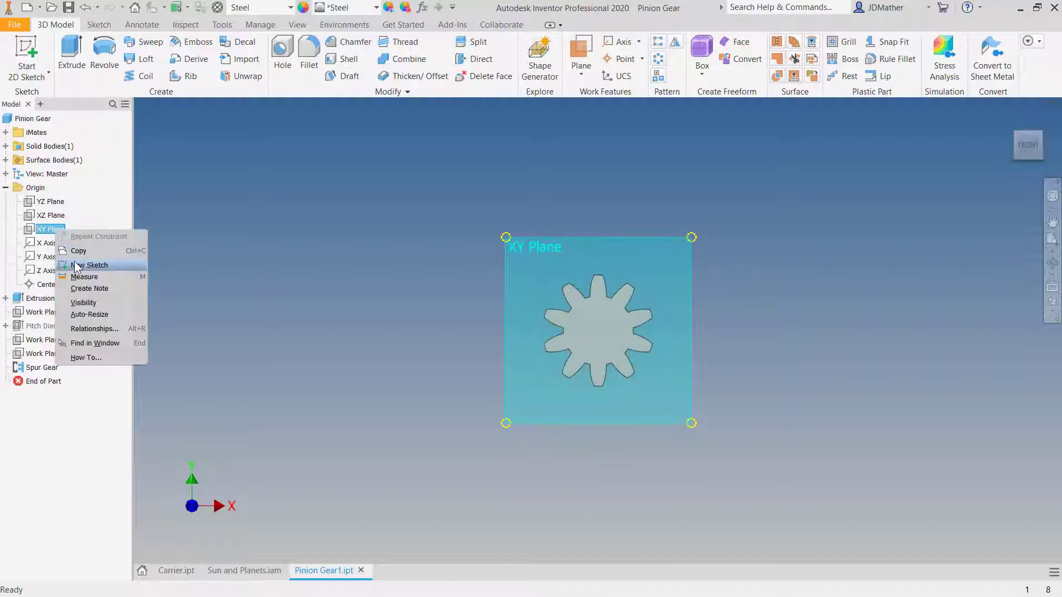
click(89, 265)
click(103, 51)
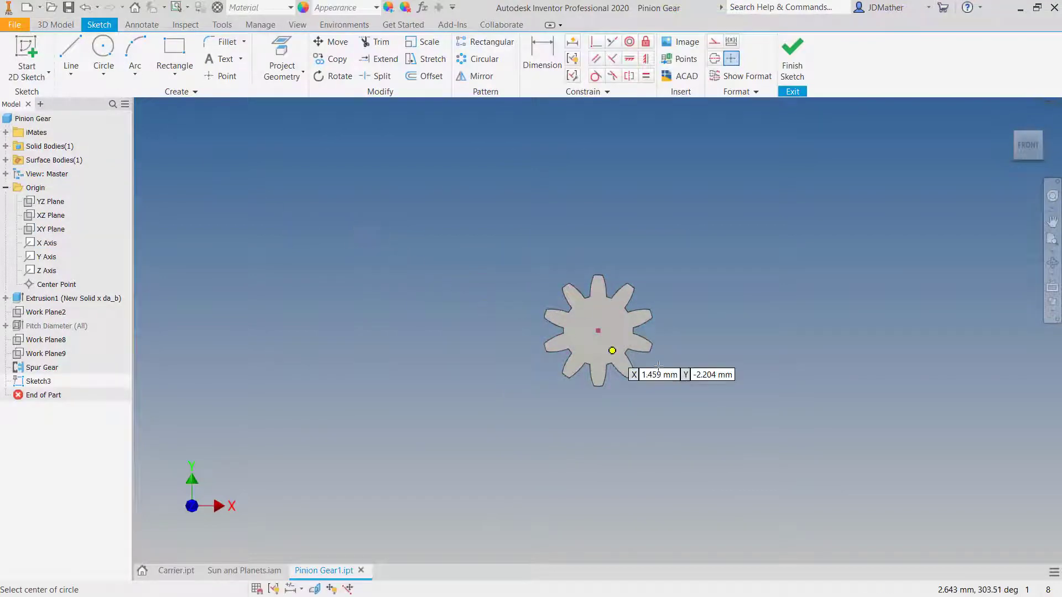
click(598, 330)
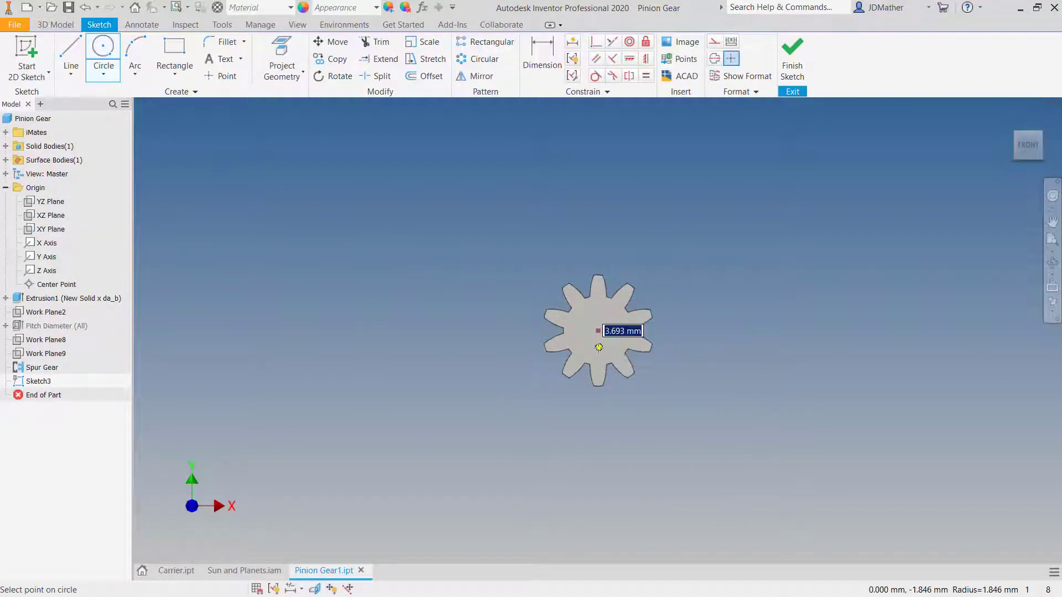
text(5.1)
key(Return)
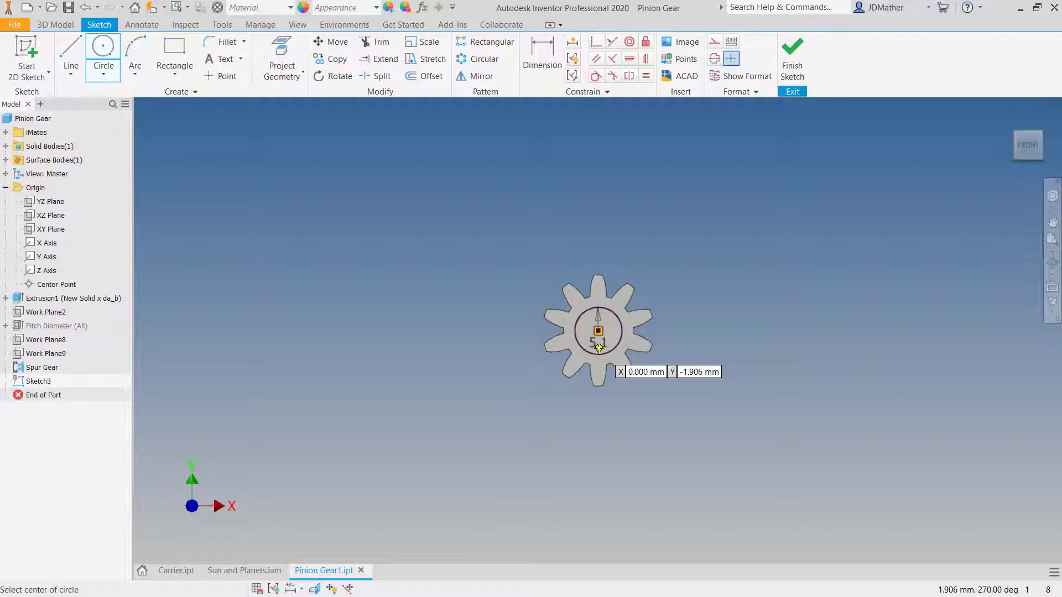
- Extrude the 5.1 mm circle as a Through All cut to bore the pinion gear
click(56, 24)
click(68, 49)
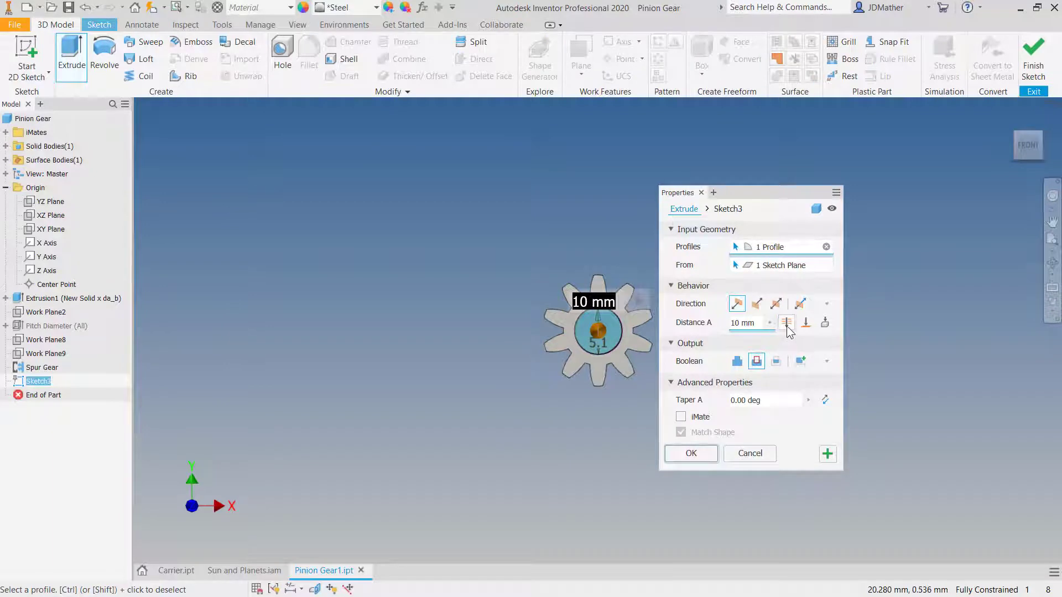
click(683, 459)
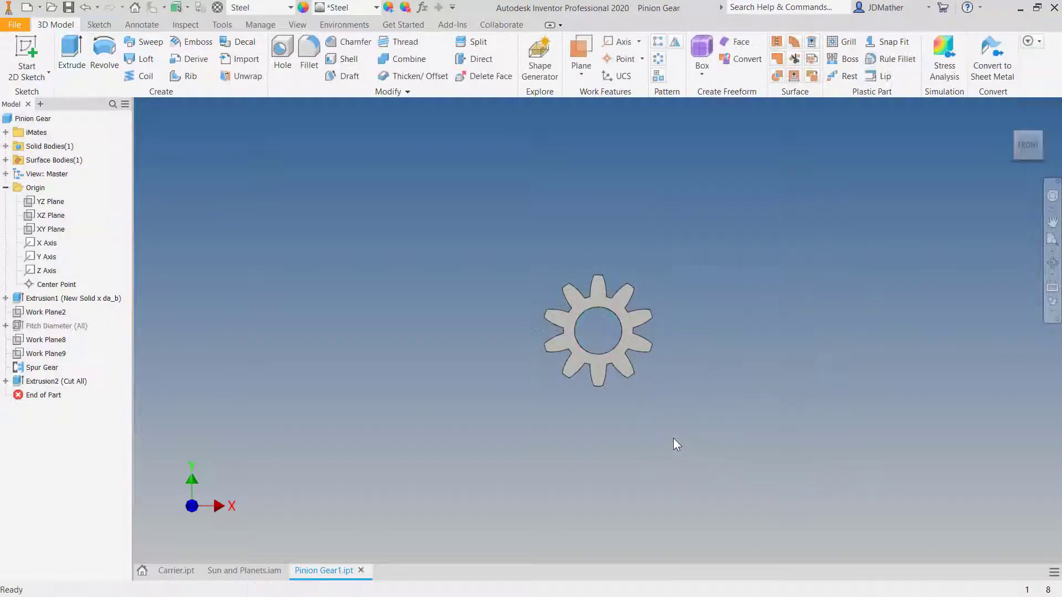
- Tint the pinion gear's solid body turquoise green (RGB 0, 255, 196) by adjusting its appearance color
scroll(575, 313, up, 1)
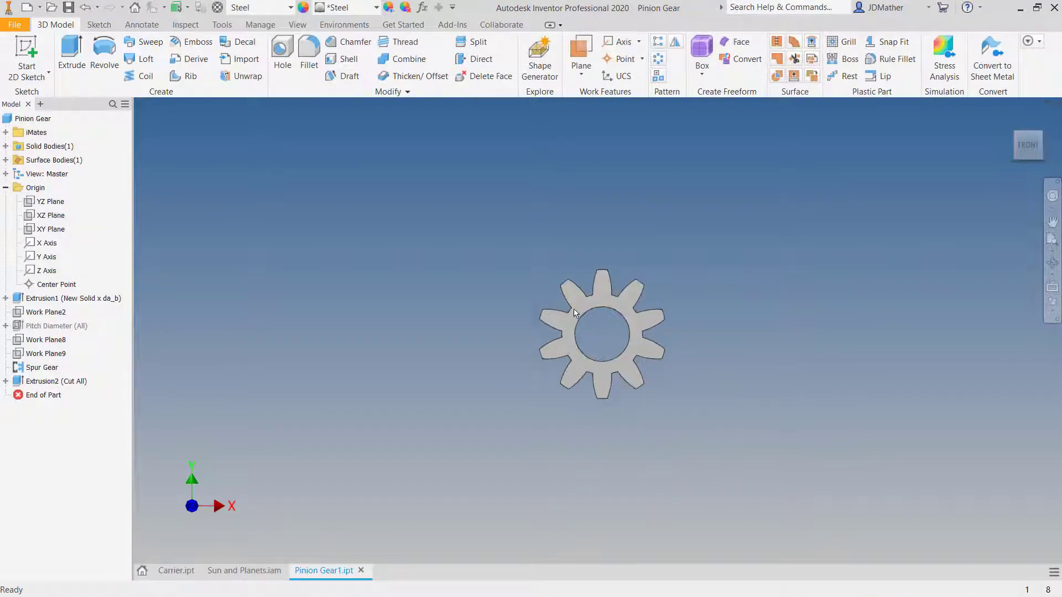
click(6, 145)
click(47, 160)
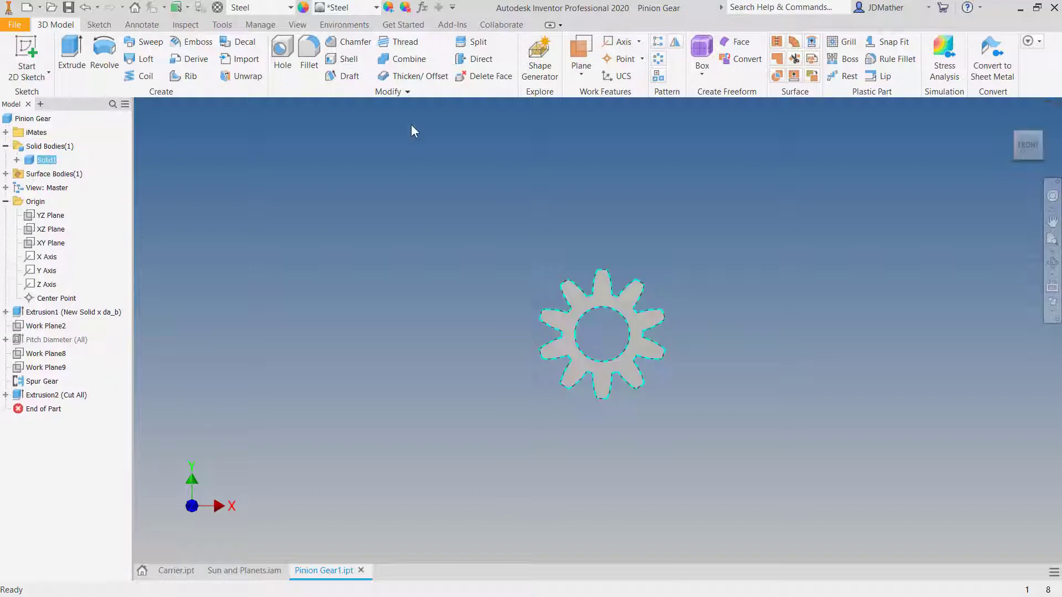
click(389, 8)
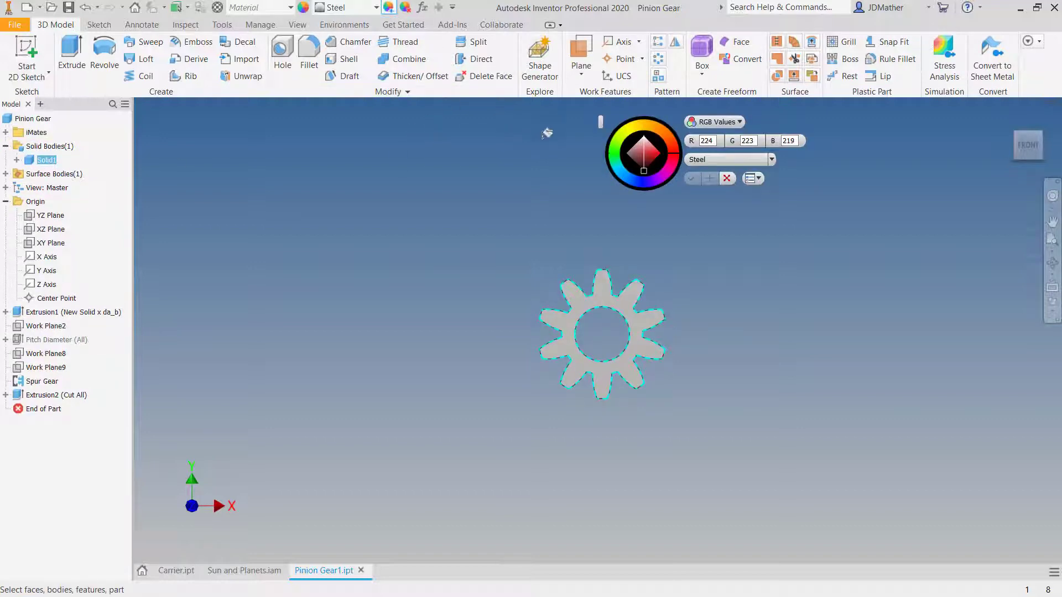
click(614, 165)
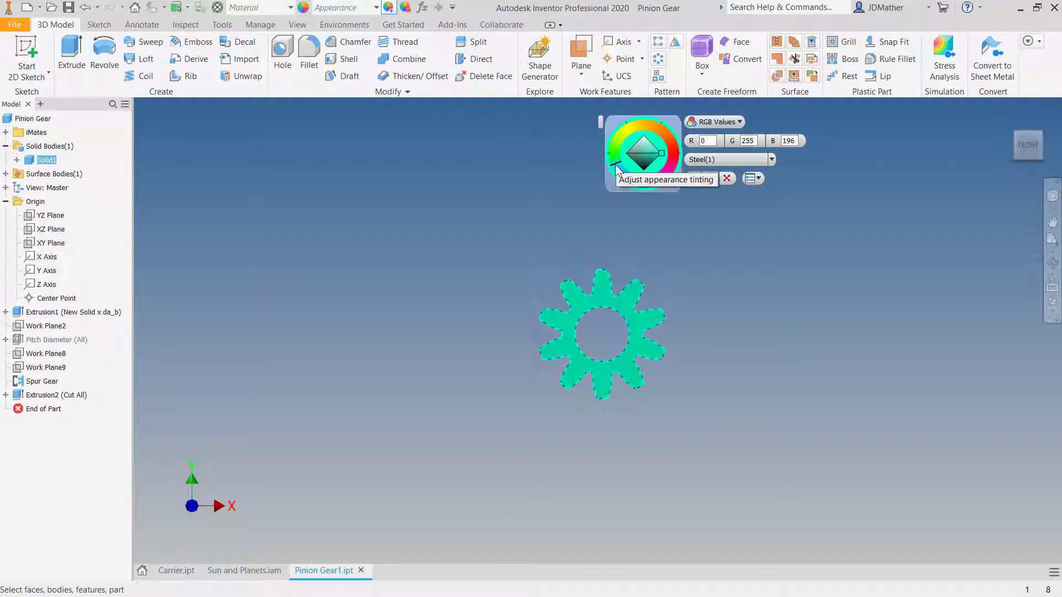
click(692, 178)
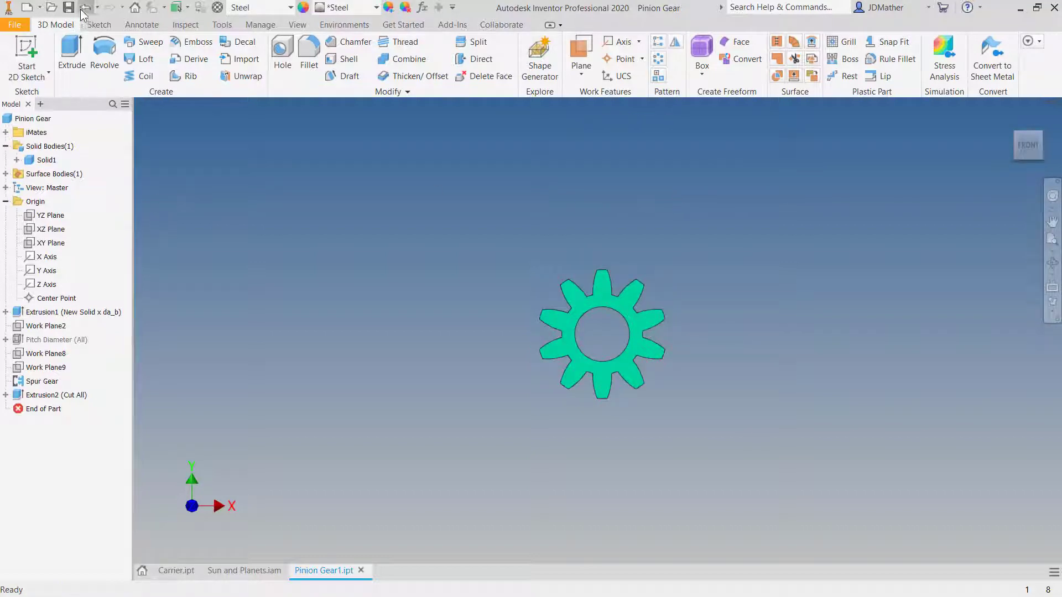
- Make the pinion gear's Pitch Diameter surface visible, save the part, and return to the Sun and Planets assembly
right_click(33, 341)
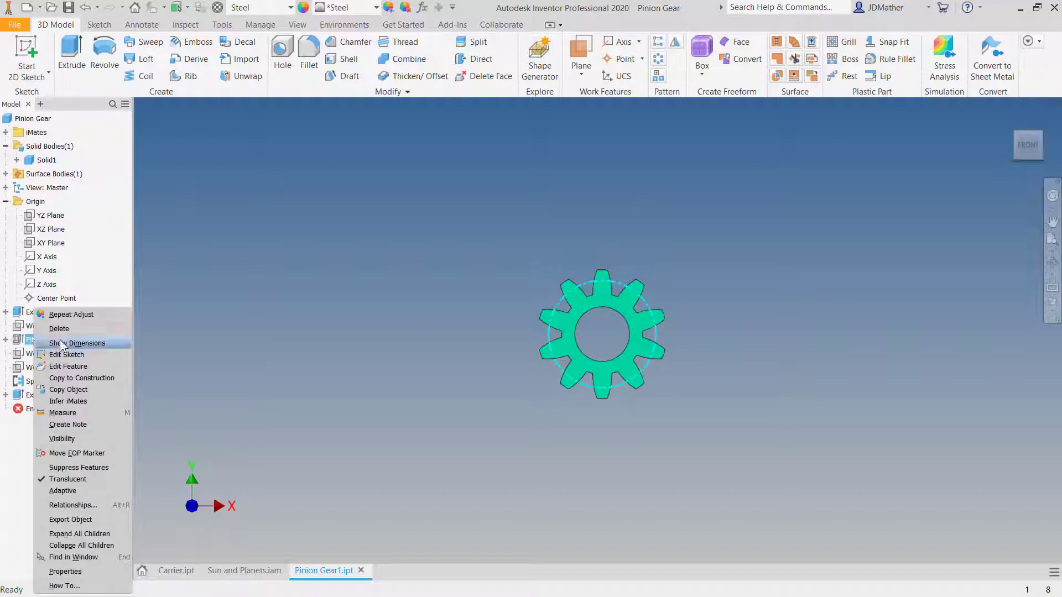
click(62, 438)
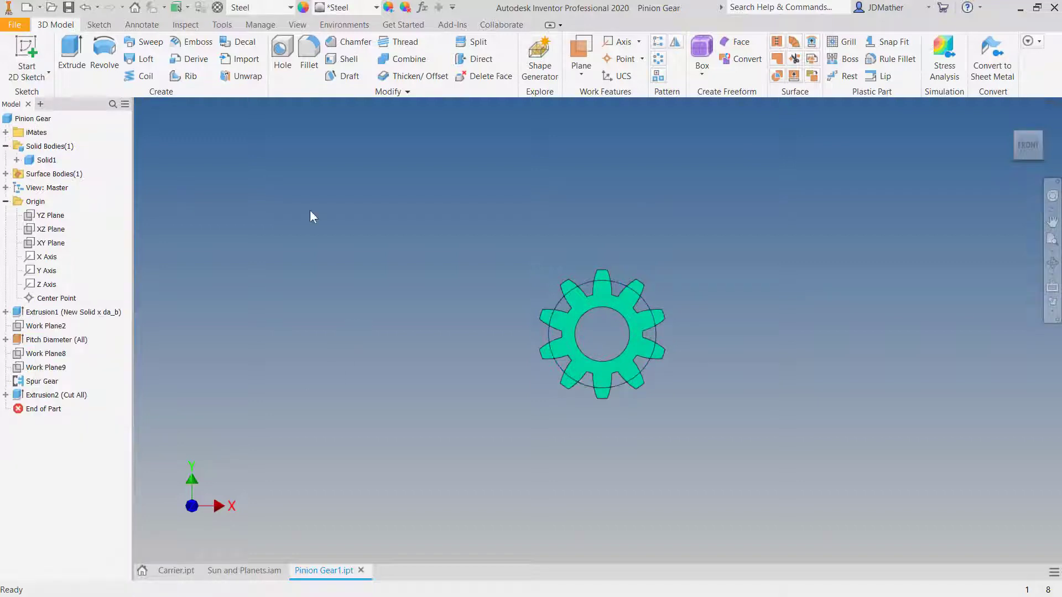
click(72, 10)
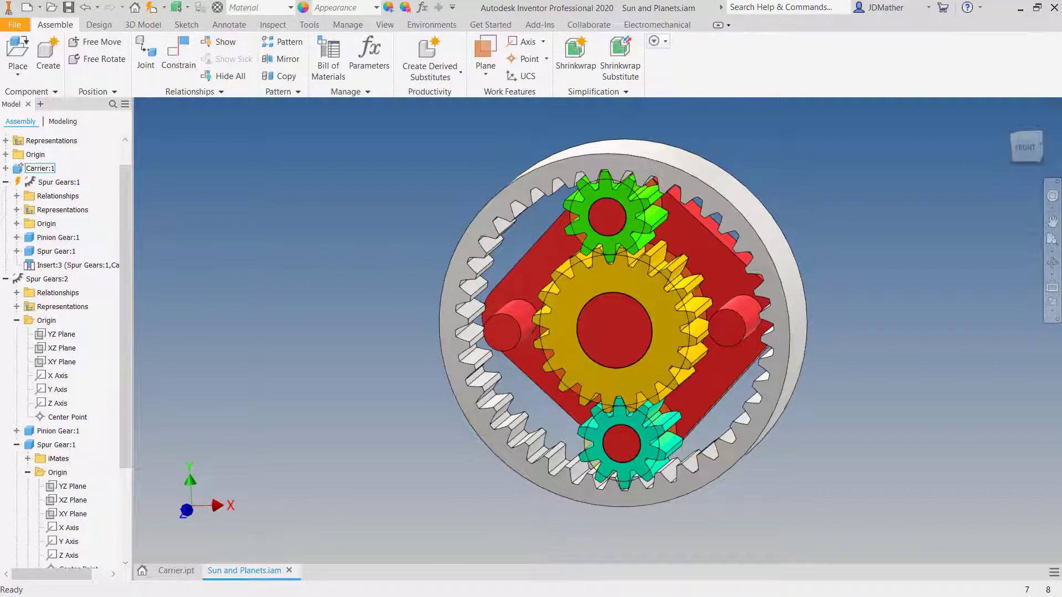
- Pull the turquoise pinion off the lower carrier post and add a 0 mm offset Insert constraint between its bore edge and that post
scroll(627, 476, down, 5)
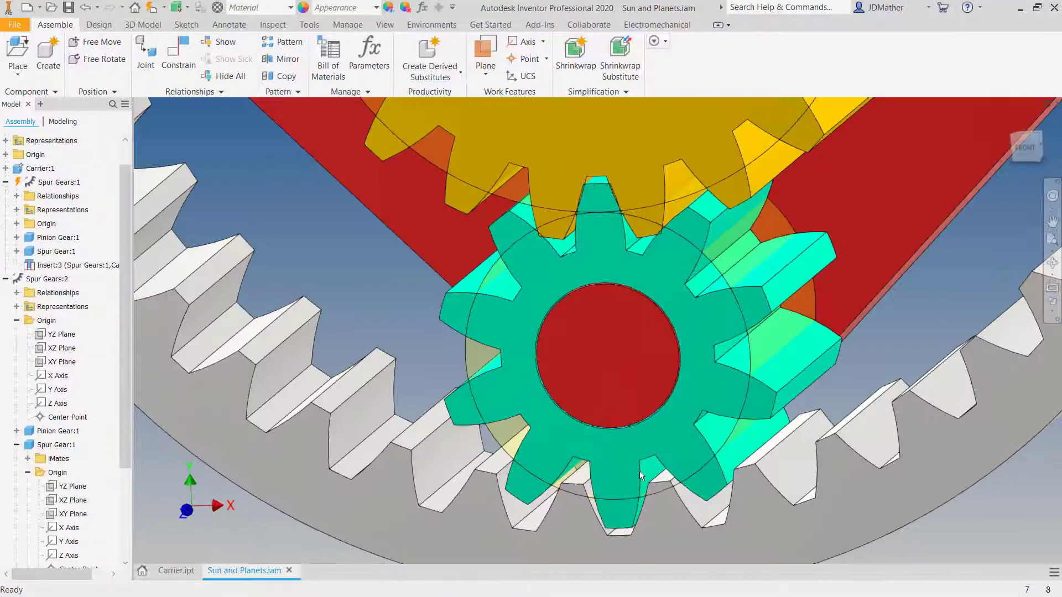
drag(550, 450, 379, 362)
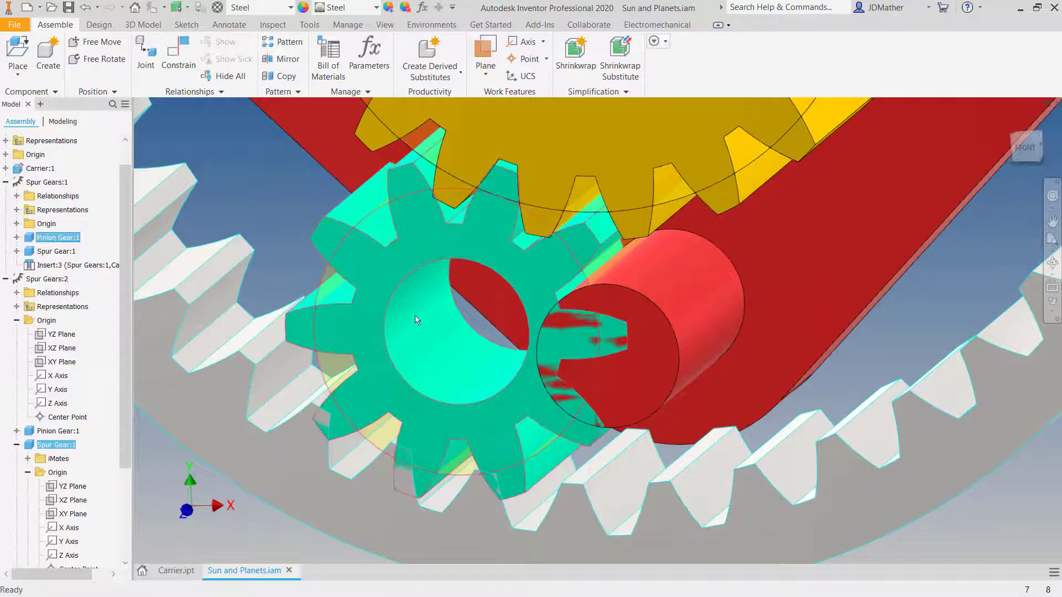
click(170, 476)
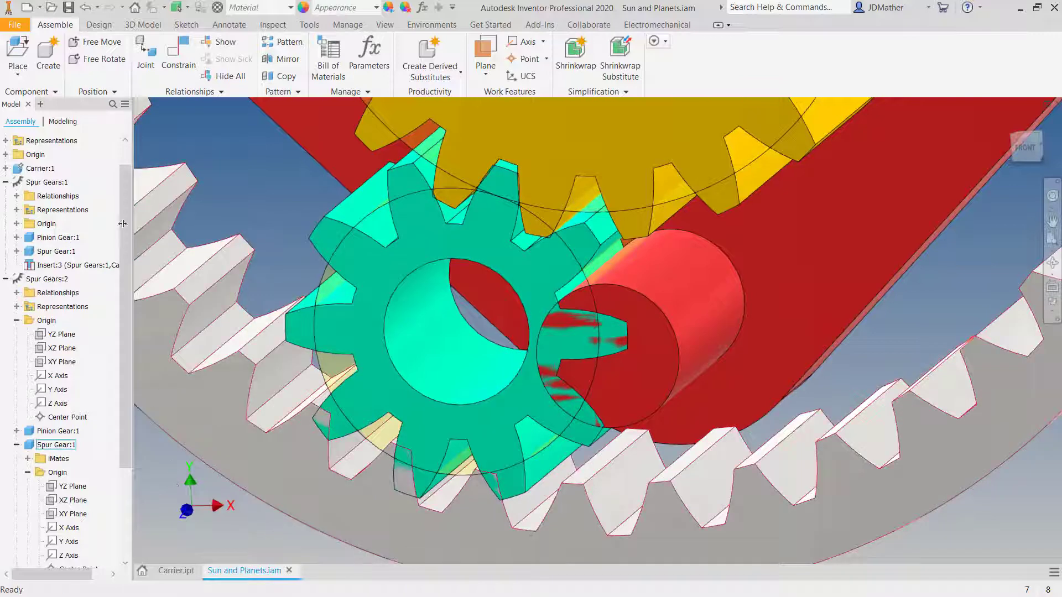
click(179, 55)
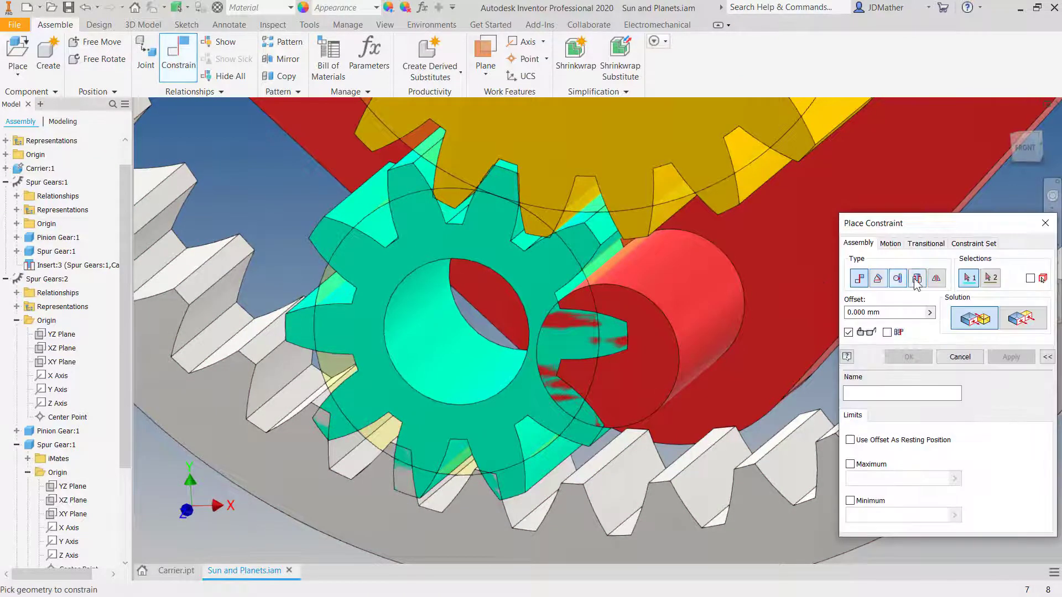
click(921, 283)
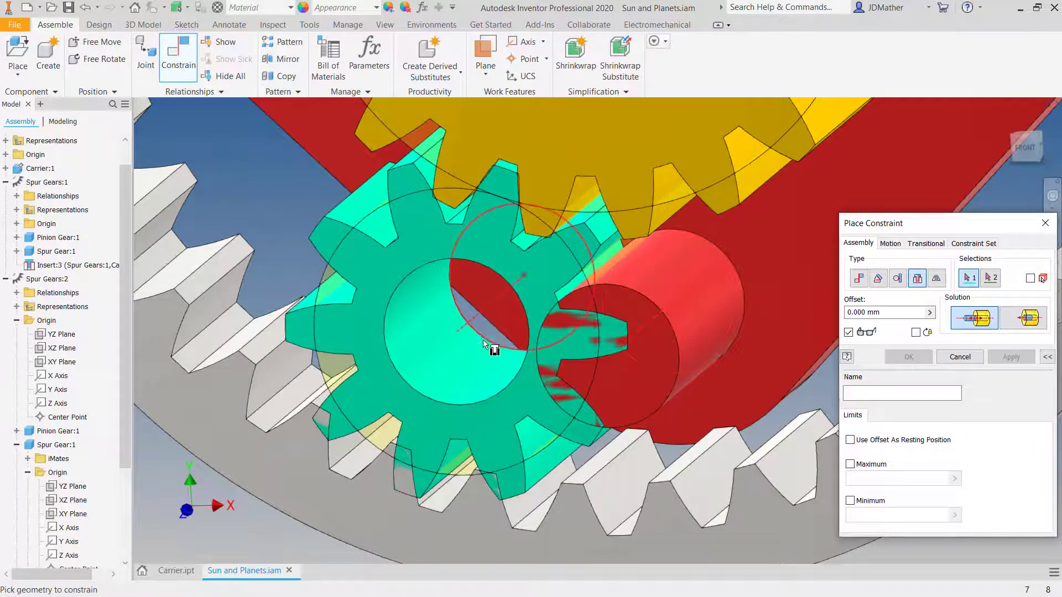
click(508, 361)
click(742, 307)
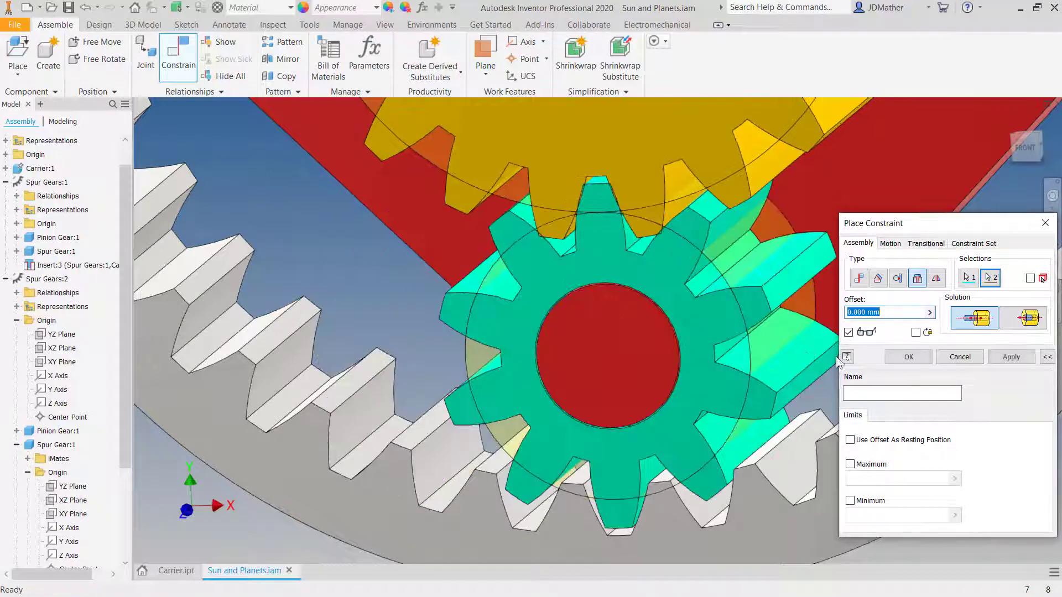
click(888, 356)
- Collapse the Spur Gears:2 and Spur Gears:1 entries in the assembly's model tree
scroll(653, 357, up, 4)
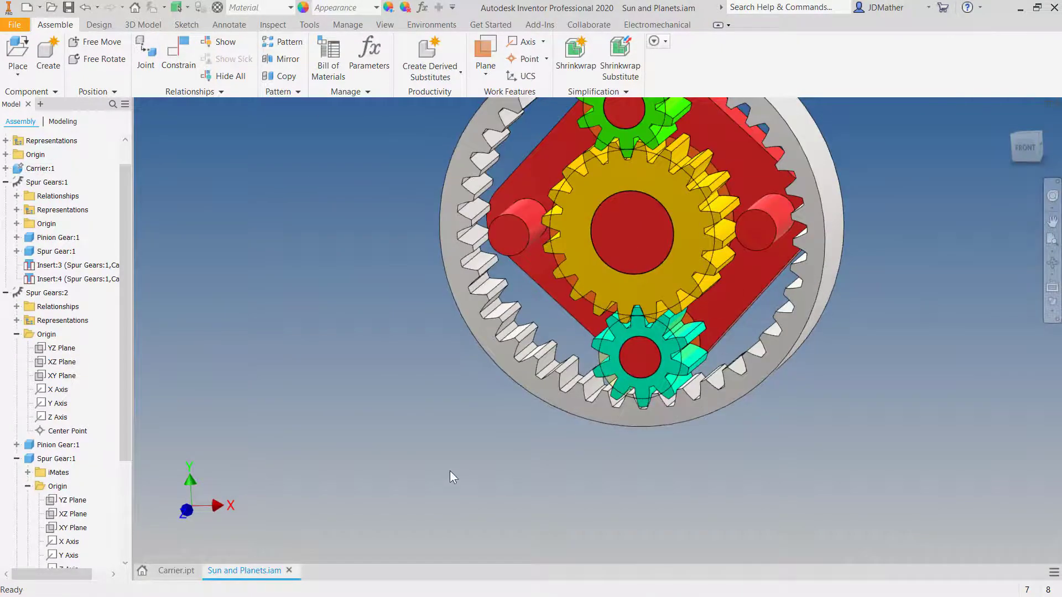
scroll(449, 471, up, 2)
scroll(436, 360, down, 3)
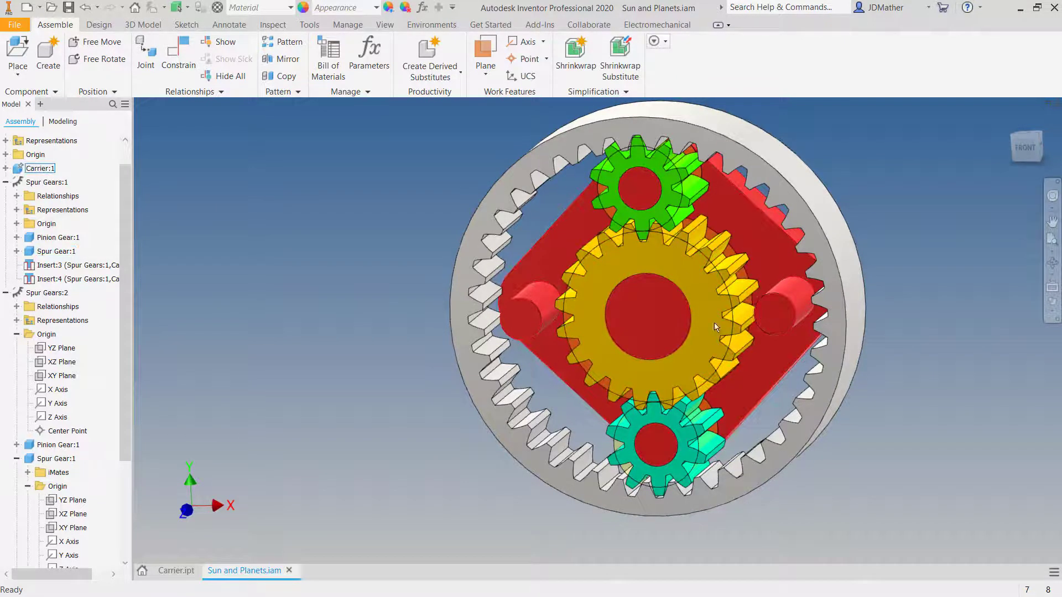
click(6, 293)
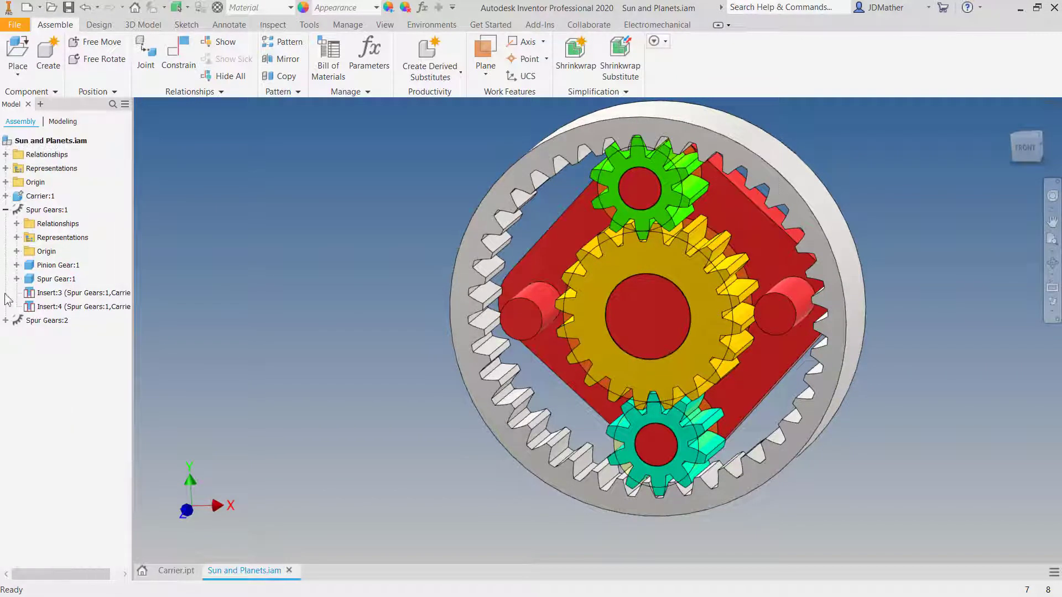
click(5, 211)
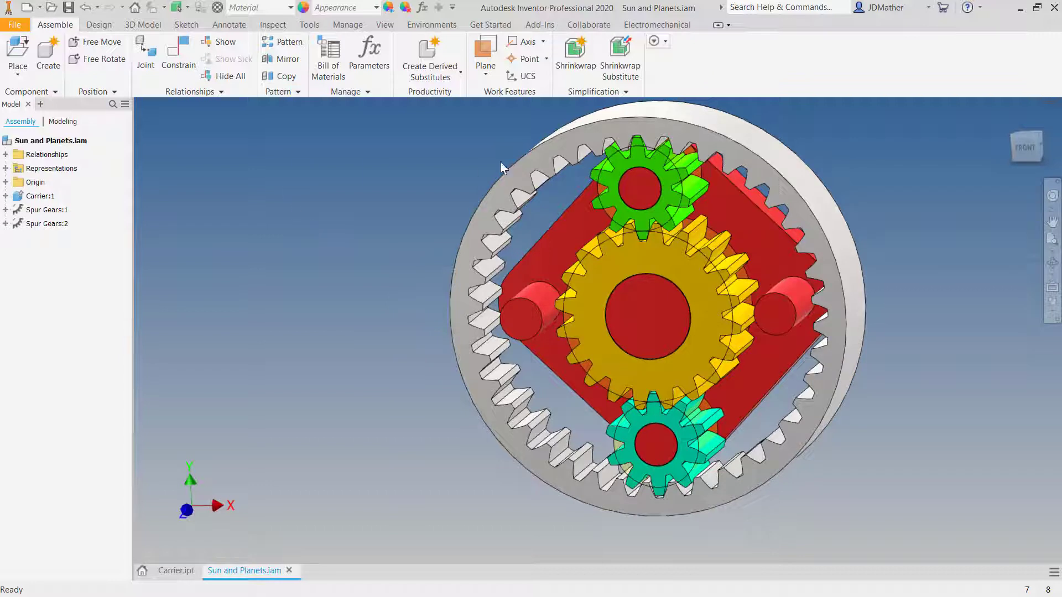
- Set up and calculate a new spur gear set with a 20 ul / 10 ul ratio, non-internal, and Gear2 set to No Model
click(99, 24)
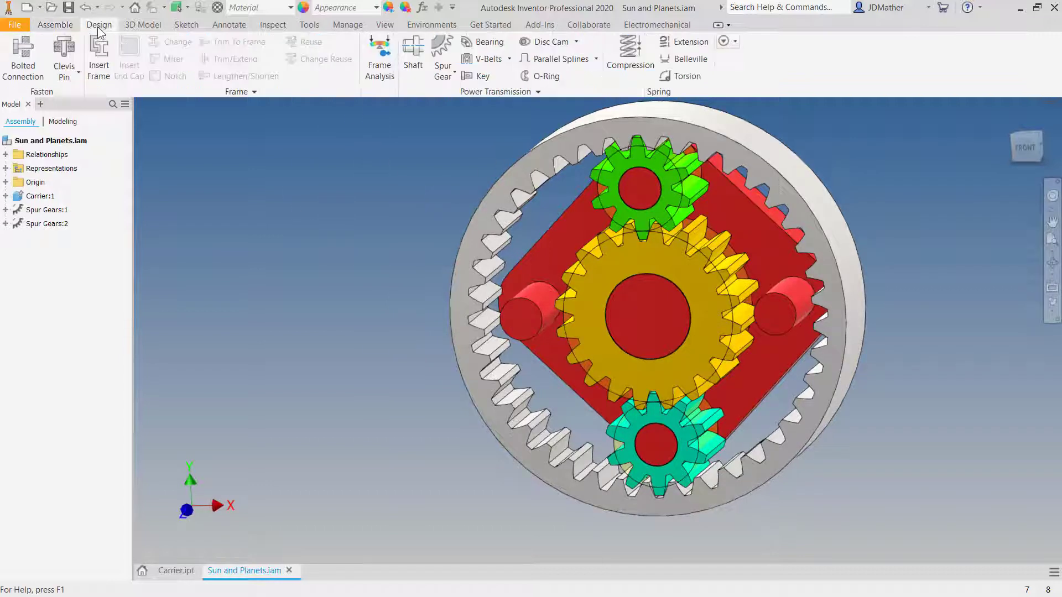
click(446, 50)
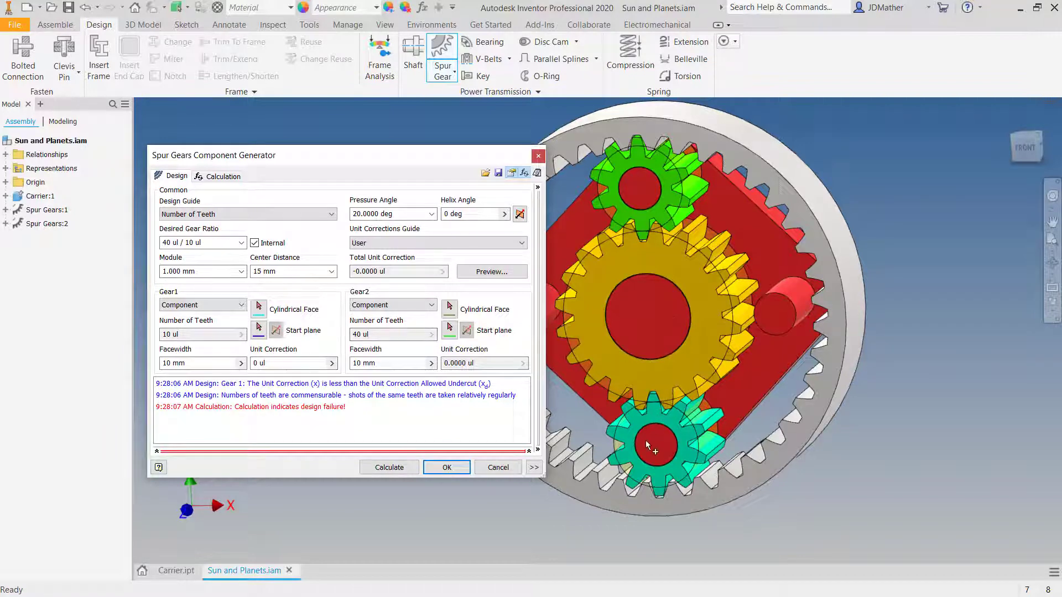
click(167, 243)
click(167, 243)
click(408, 307)
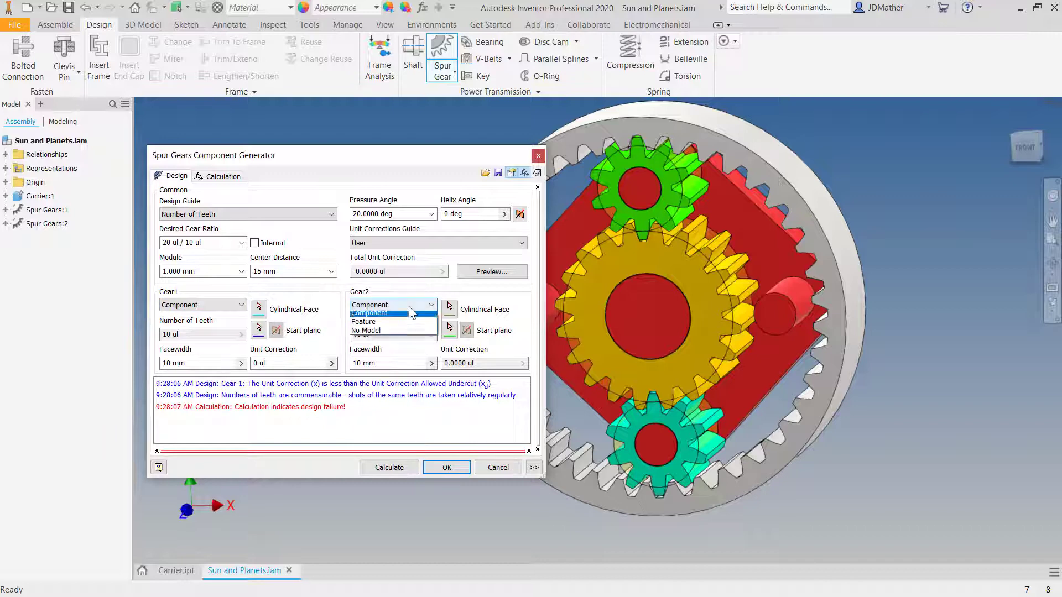
click(375, 334)
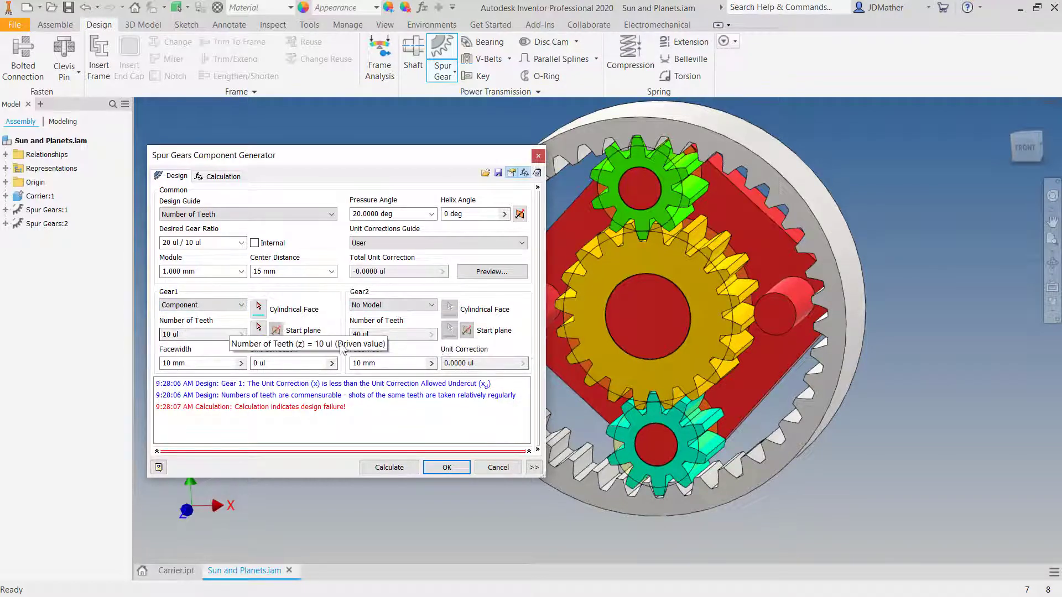
click(390, 467)
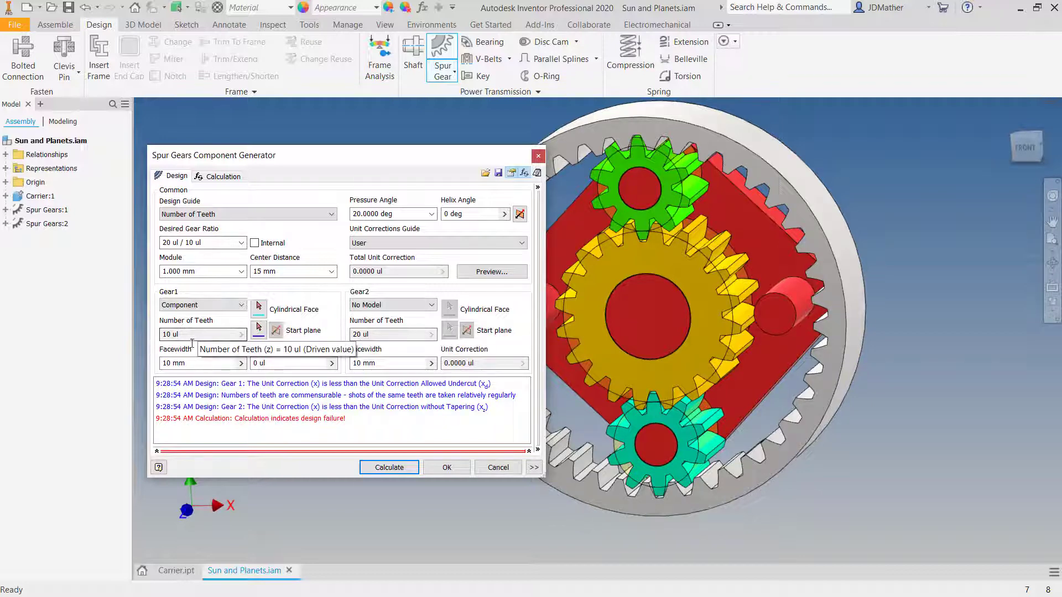
- Generate the 10-tooth pinion with the default file names, accept the design warnings, and place it to the left of the ring gear
click(443, 470)
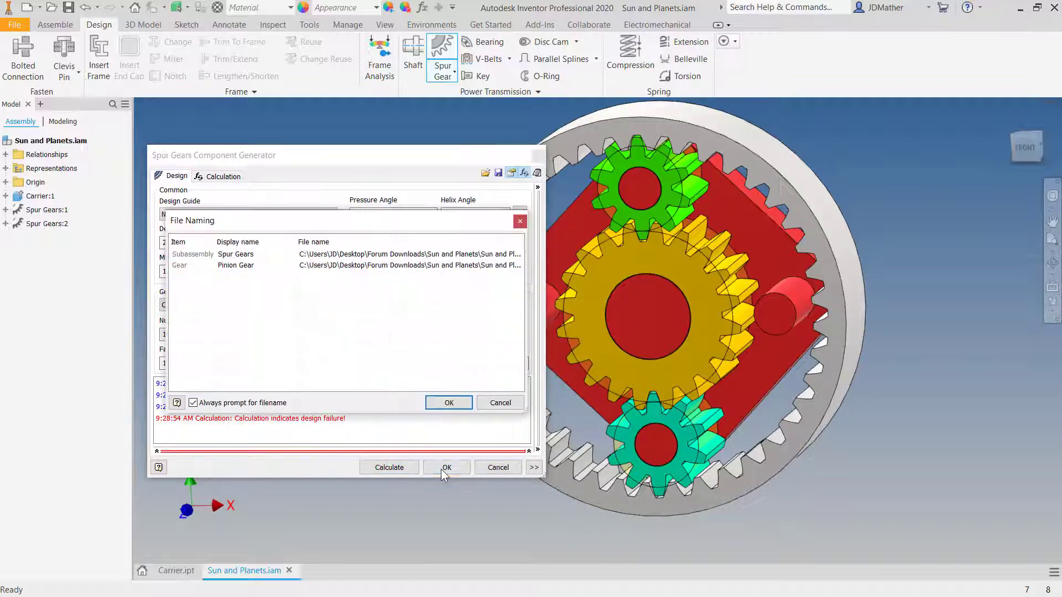
click(446, 403)
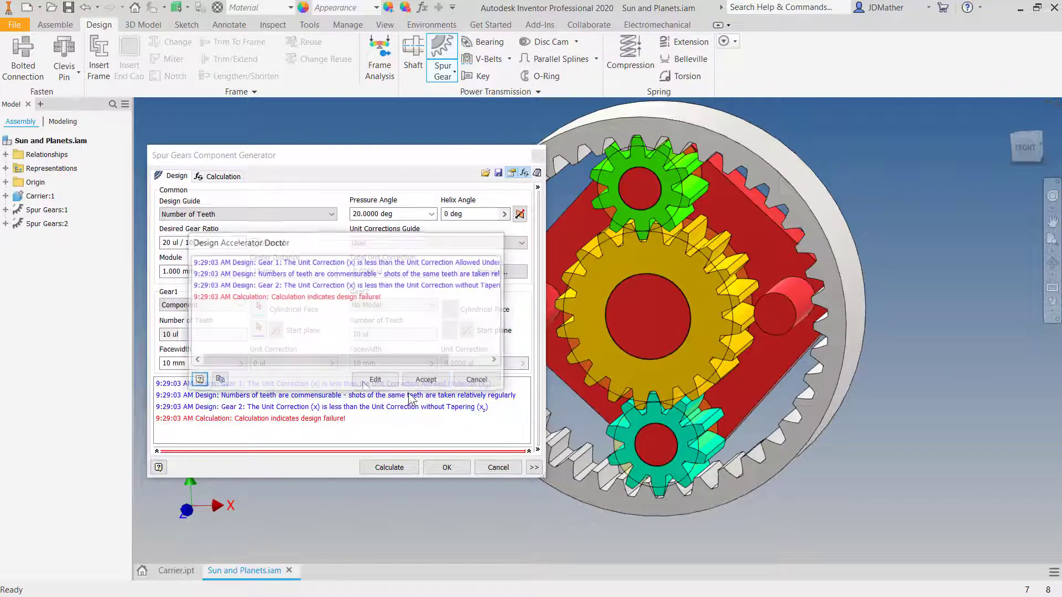
click(418, 380)
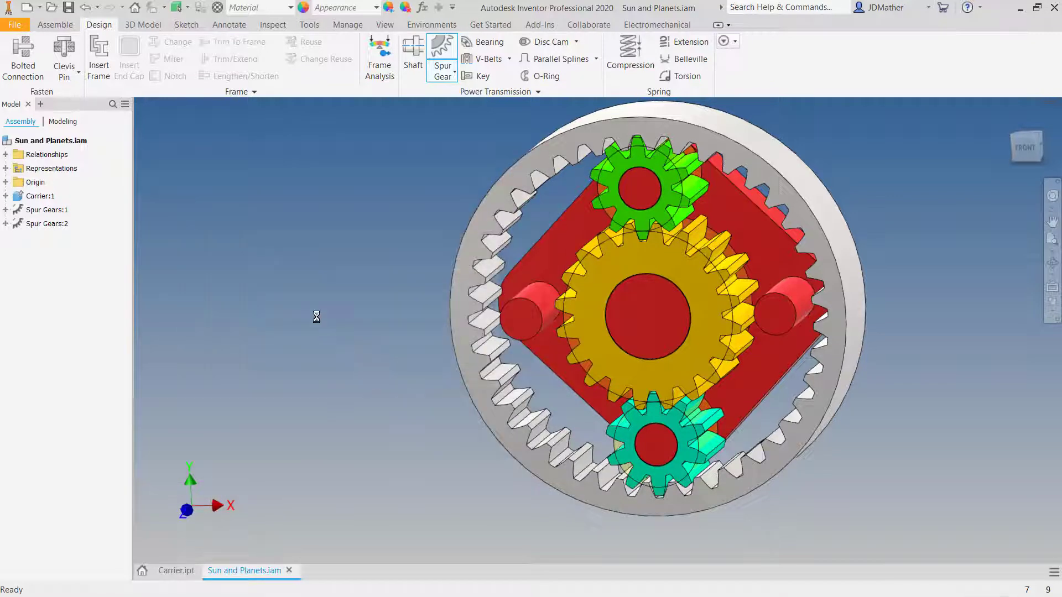
click(336, 324)
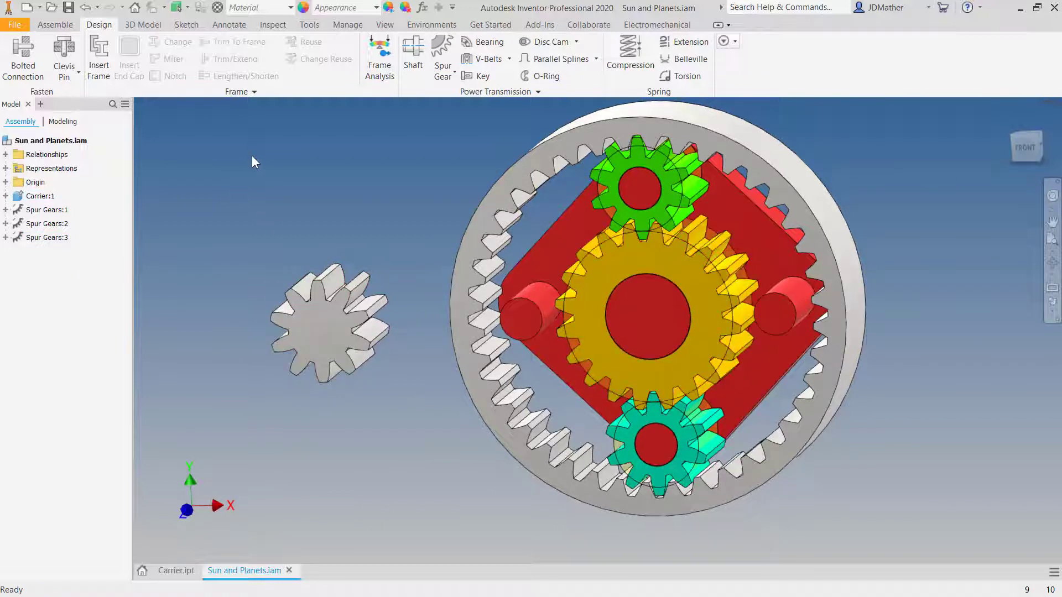
- Generate another 10-tooth pinion with the same spur gear settings and place it to the right of the ring gear
click(440, 55)
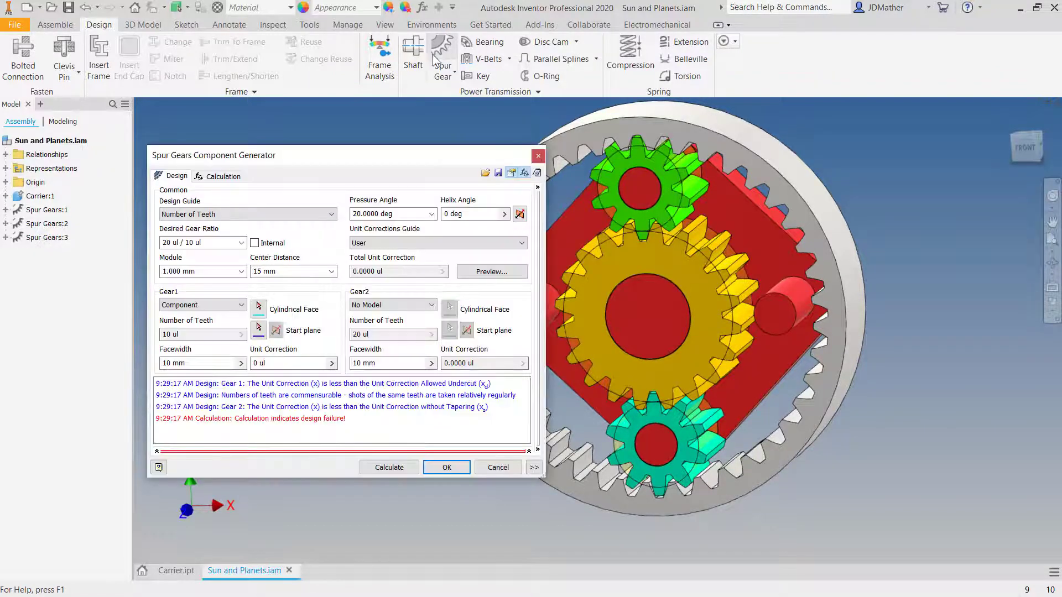
click(436, 469)
click(446, 403)
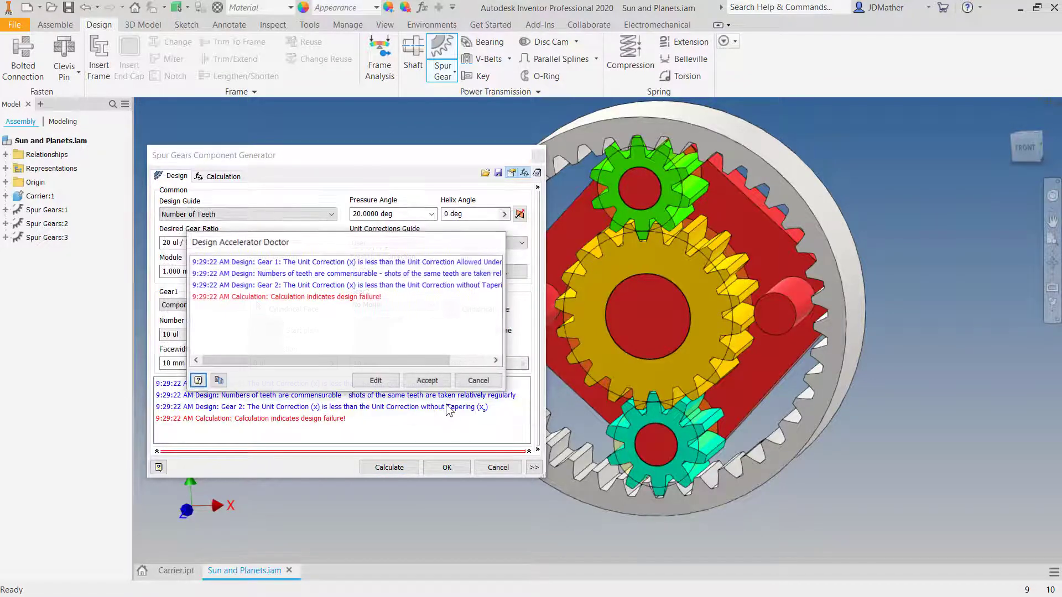
click(426, 381)
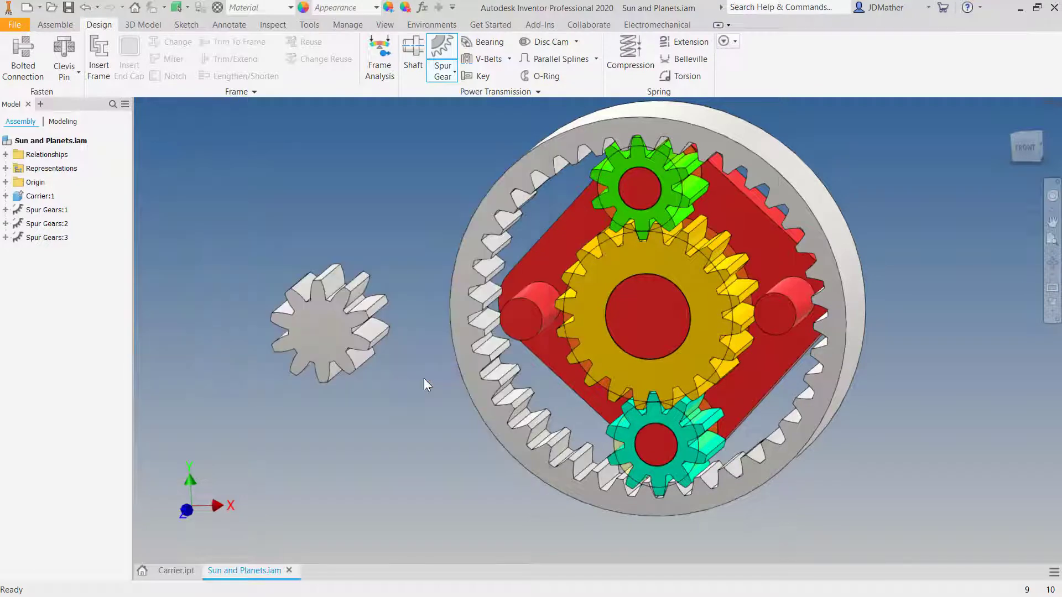
click(982, 353)
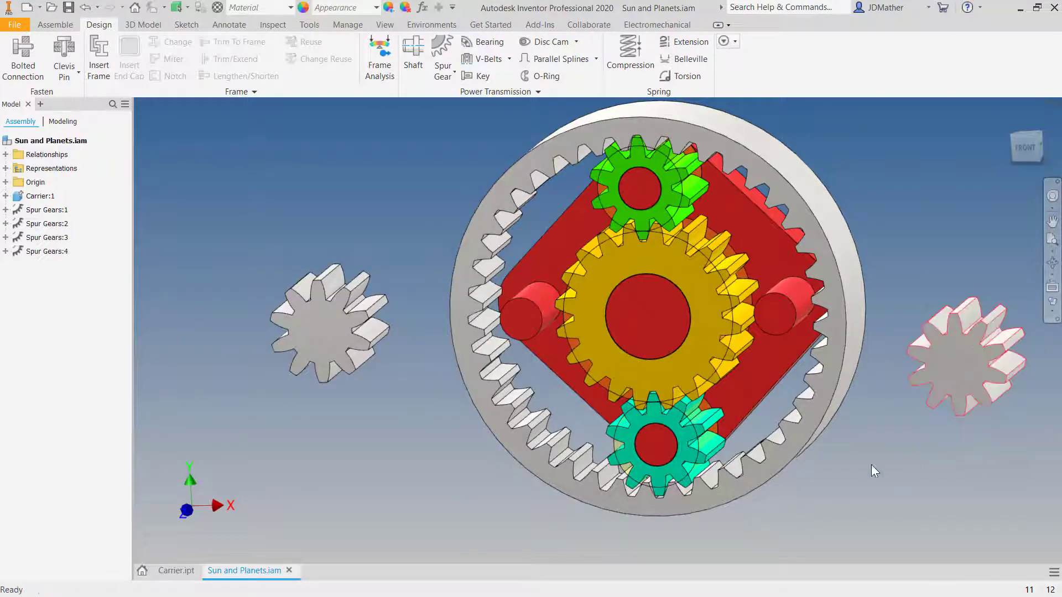
right_click(838, 488)
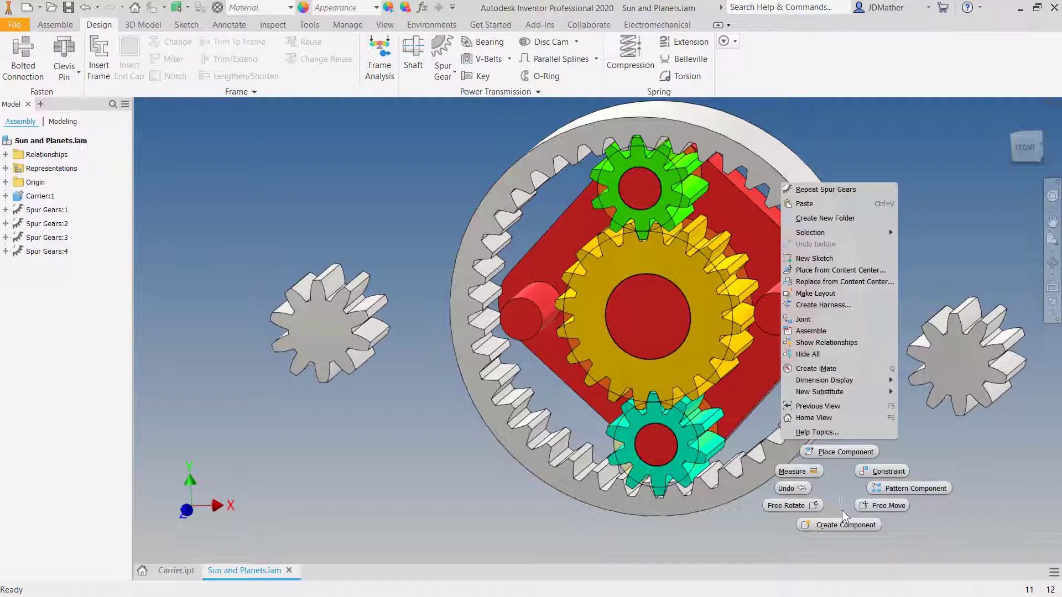
key(Escape)
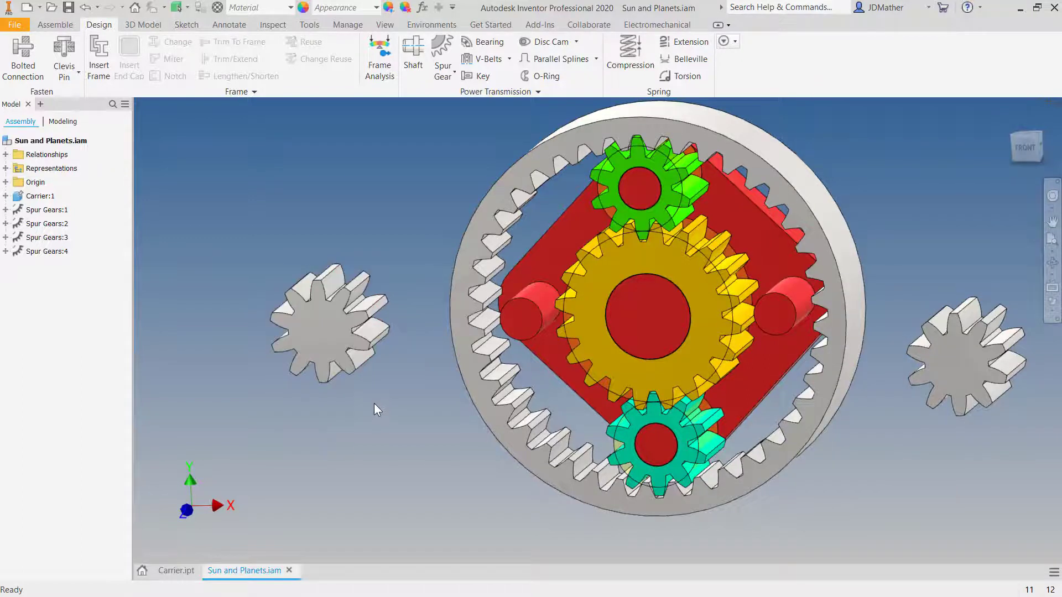
right_click(39, 251)
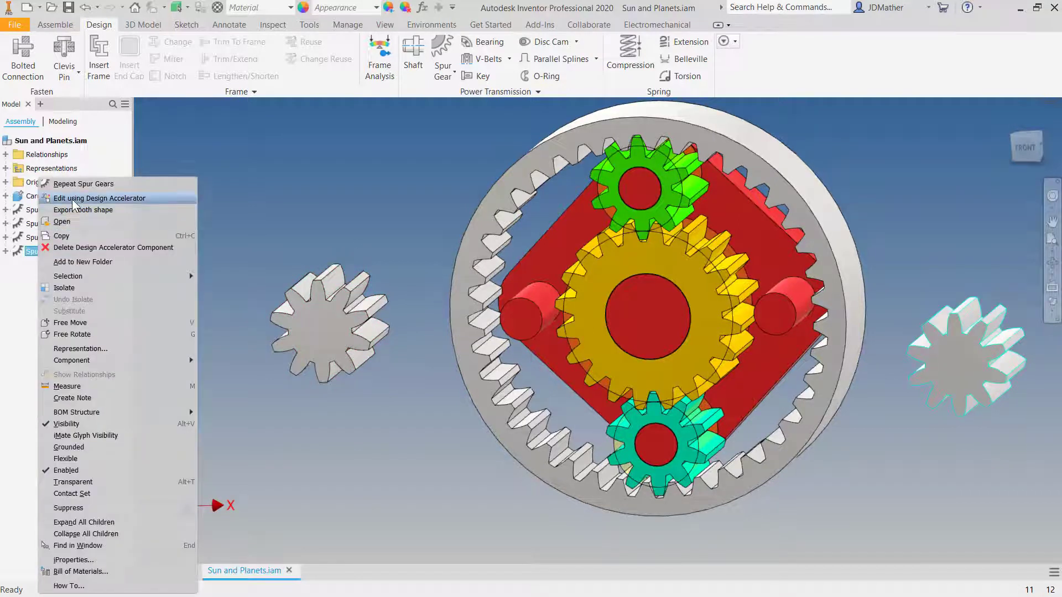
click(263, 201)
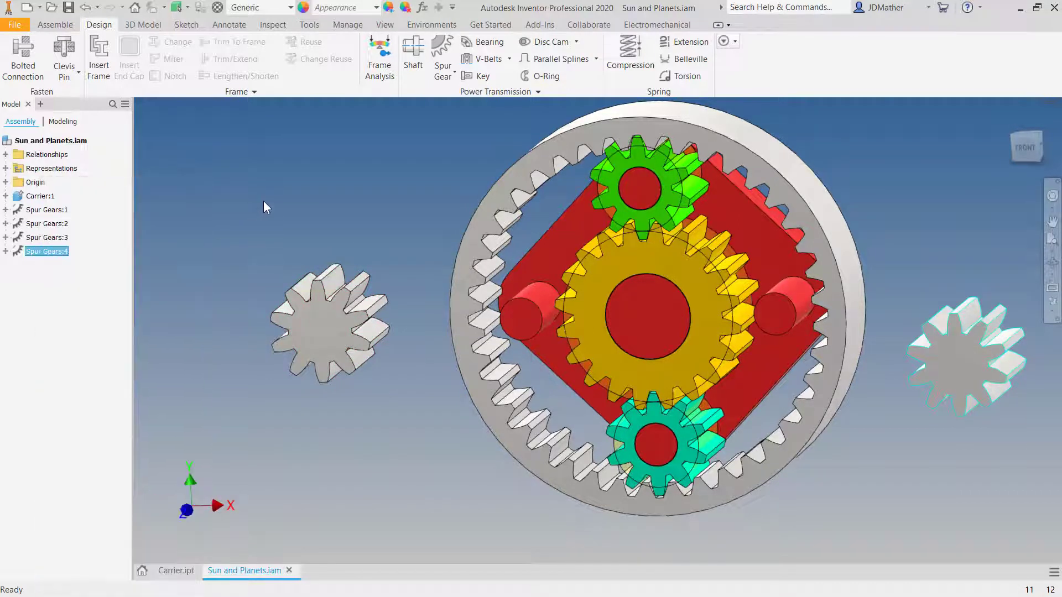
- Open the new pinion gear beside the ring gear's left side as a part and make its Pitch Diameter surface visible
right_click(321, 356)
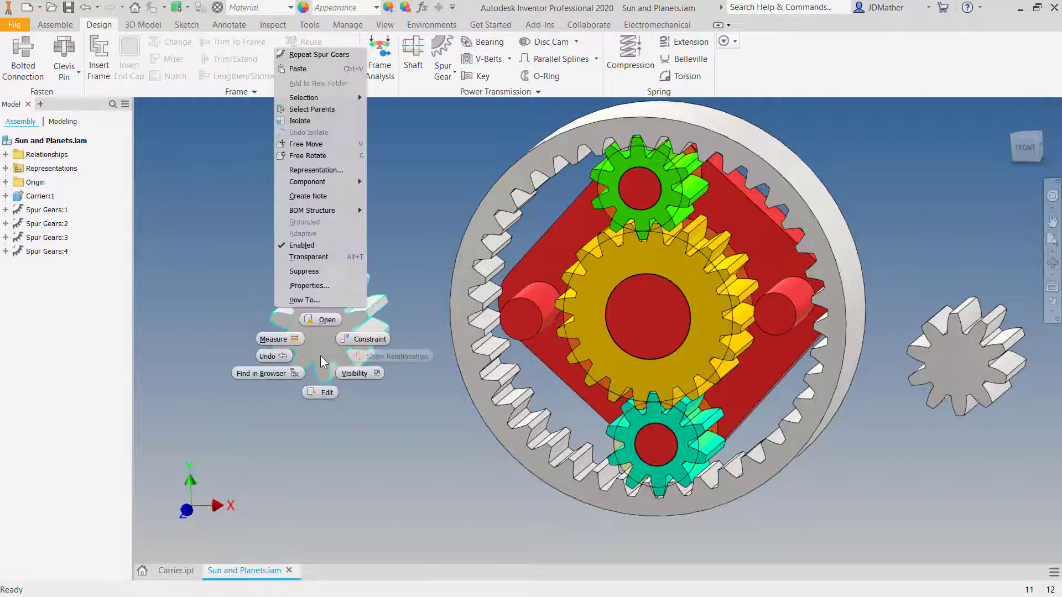
click(326, 320)
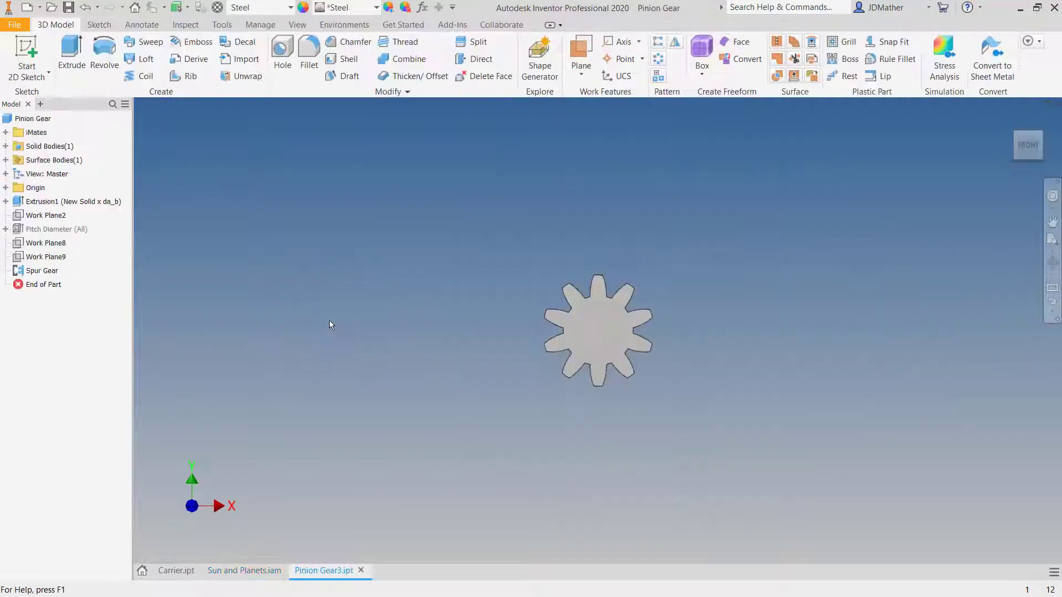
right_click(16, 230)
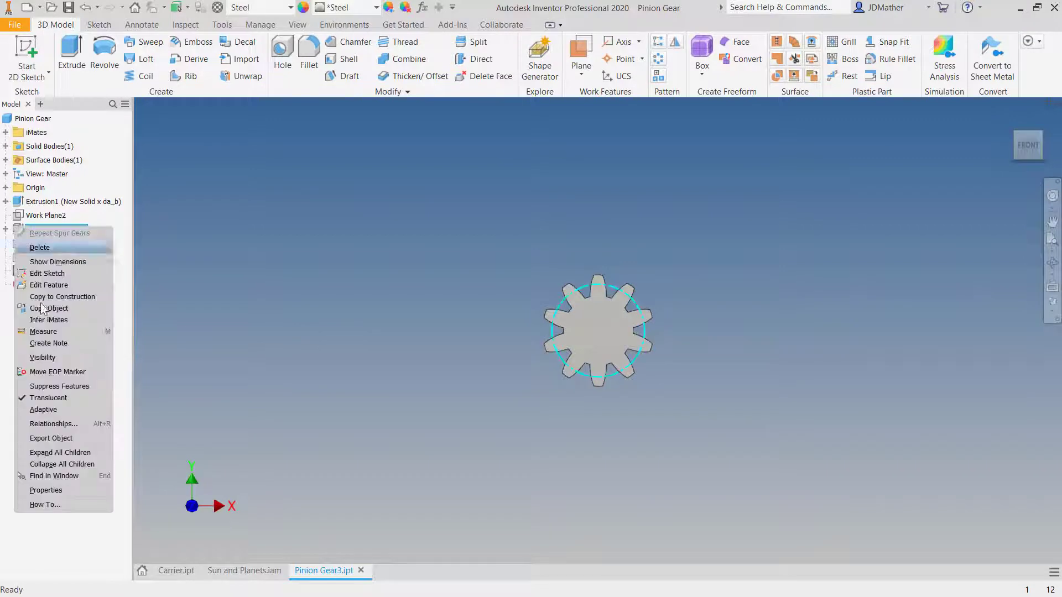
click(44, 359)
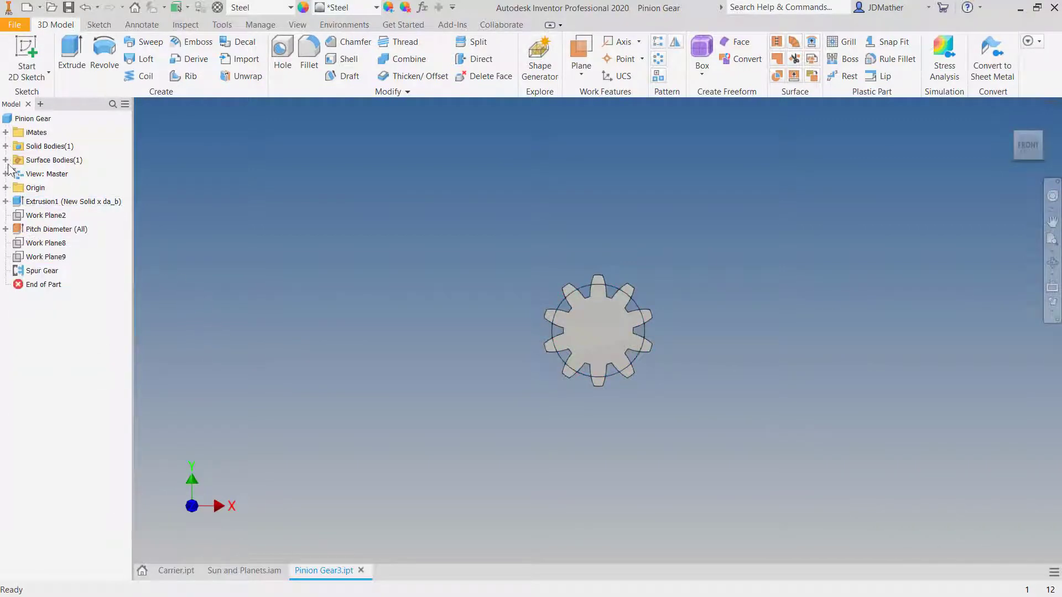
- Sketch a 5.1 mm diameter circle centered on the origin of the pinion gear's XY plane
click(5, 188)
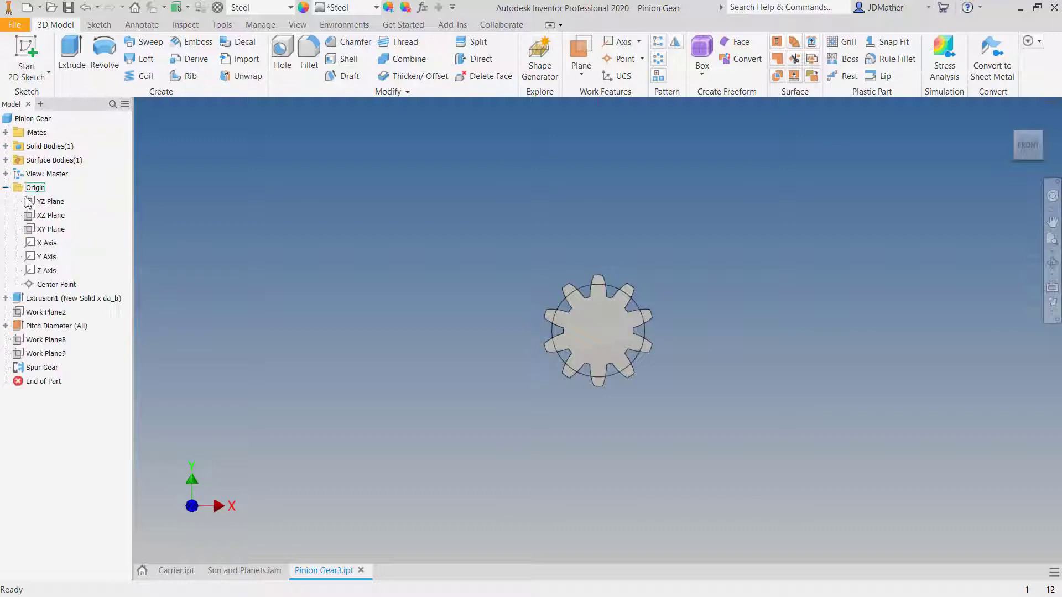
right_click(49, 229)
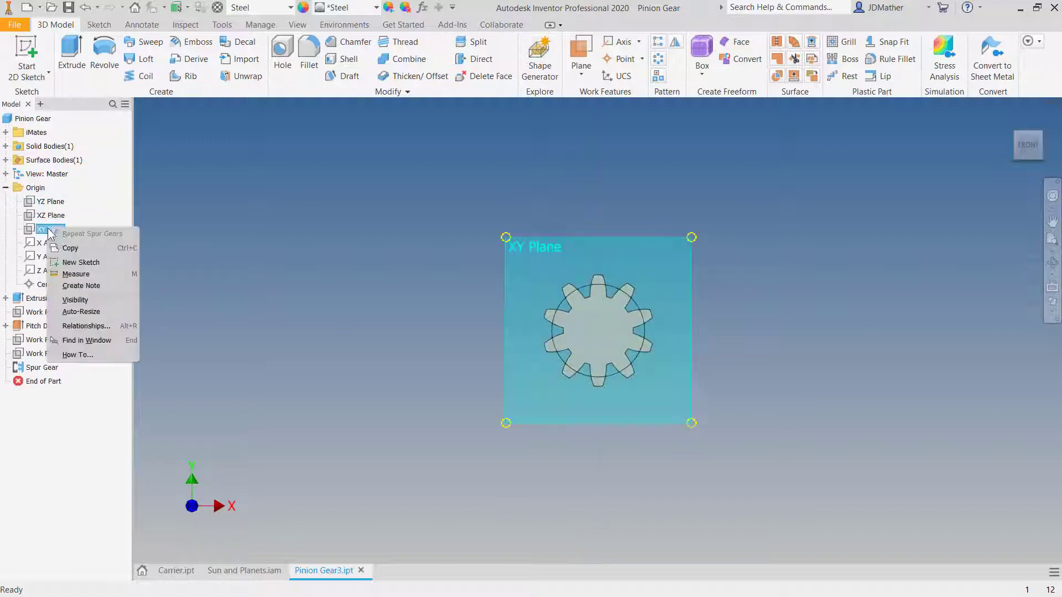
click(77, 263)
click(102, 55)
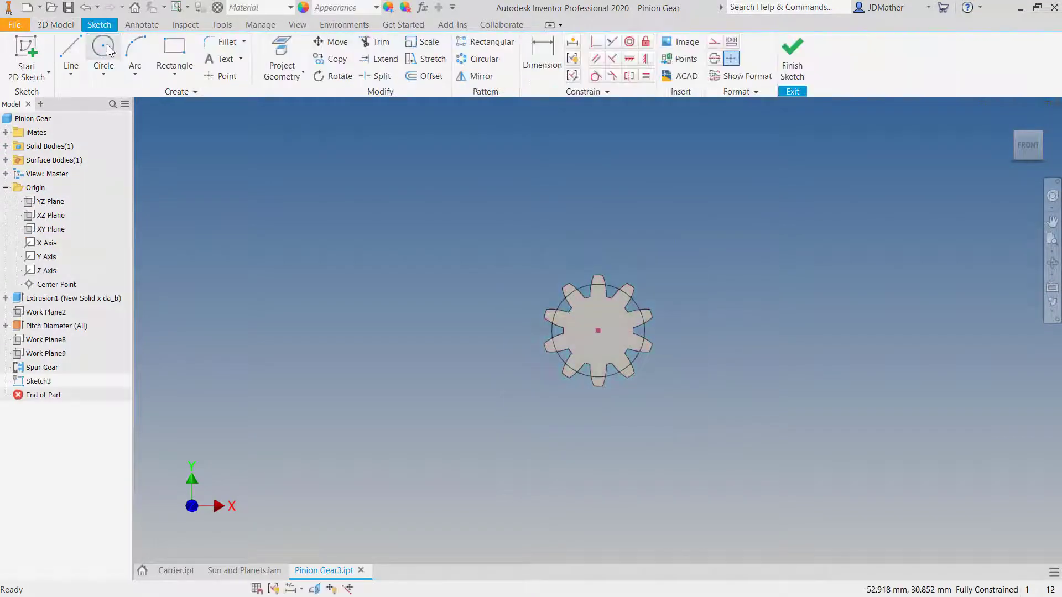
click(598, 330)
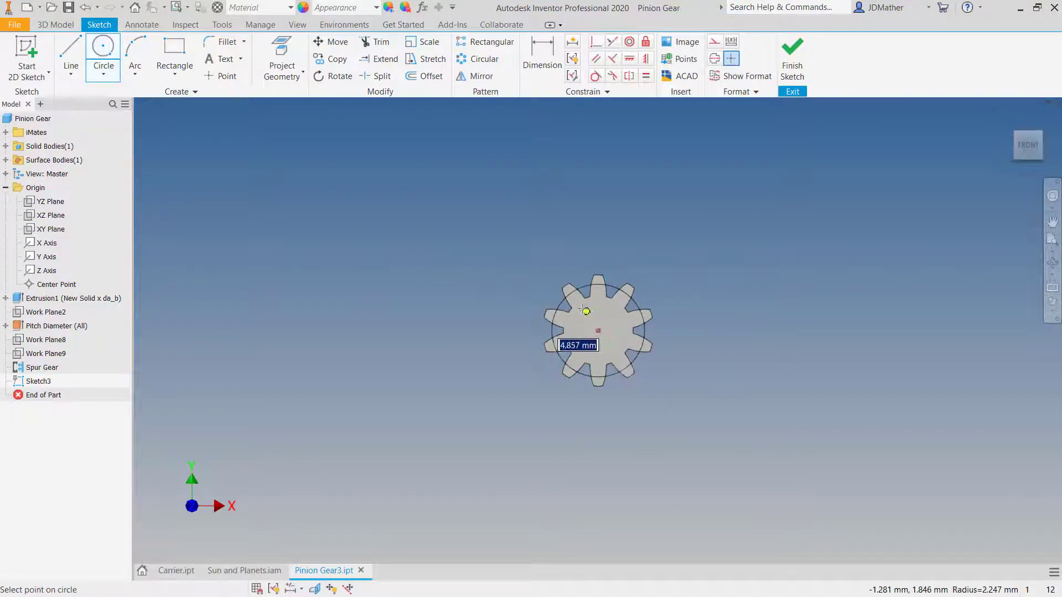
text(5.1)
key(Return)
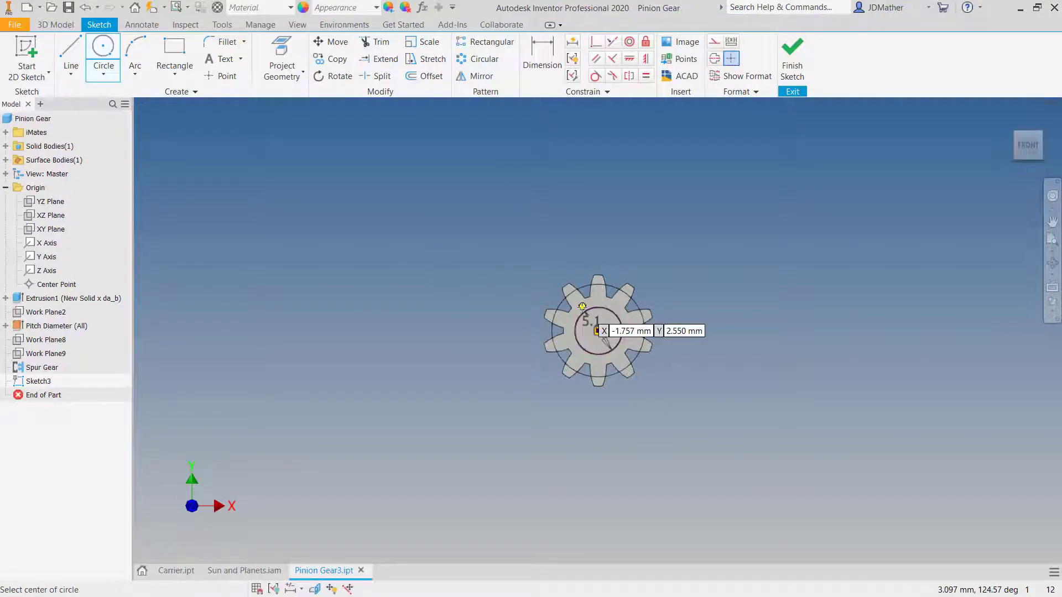
- Extrude the circle as a Through All cut to bore the pinion gear
click(53, 24)
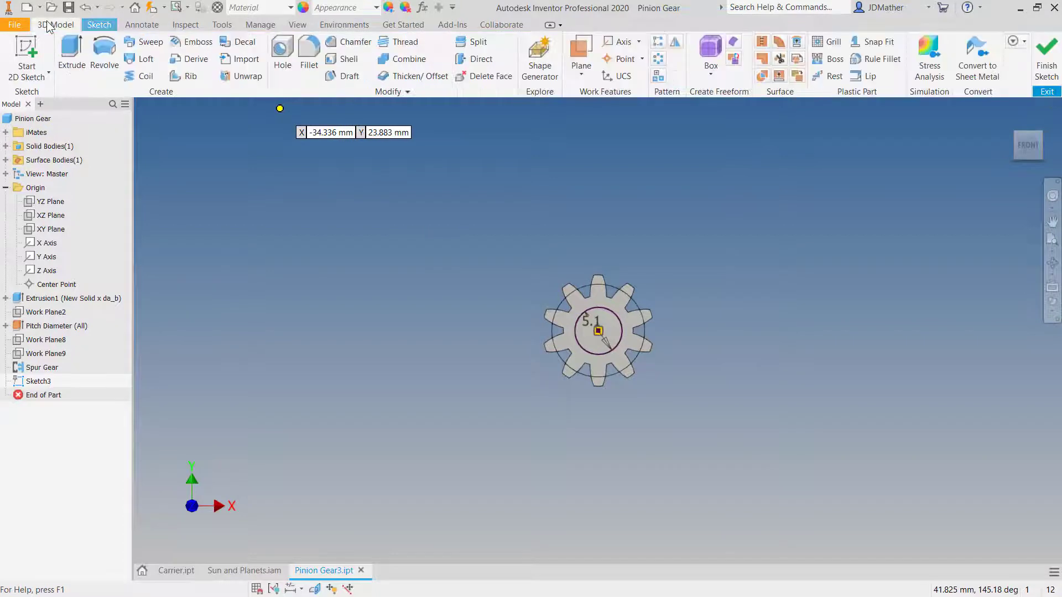
click(71, 53)
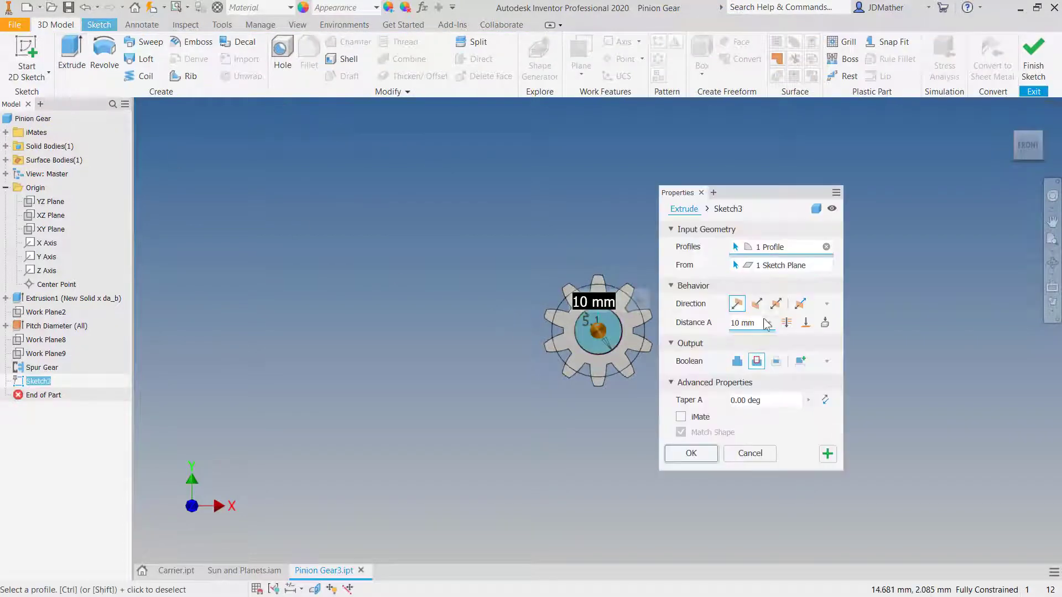
click(787, 322)
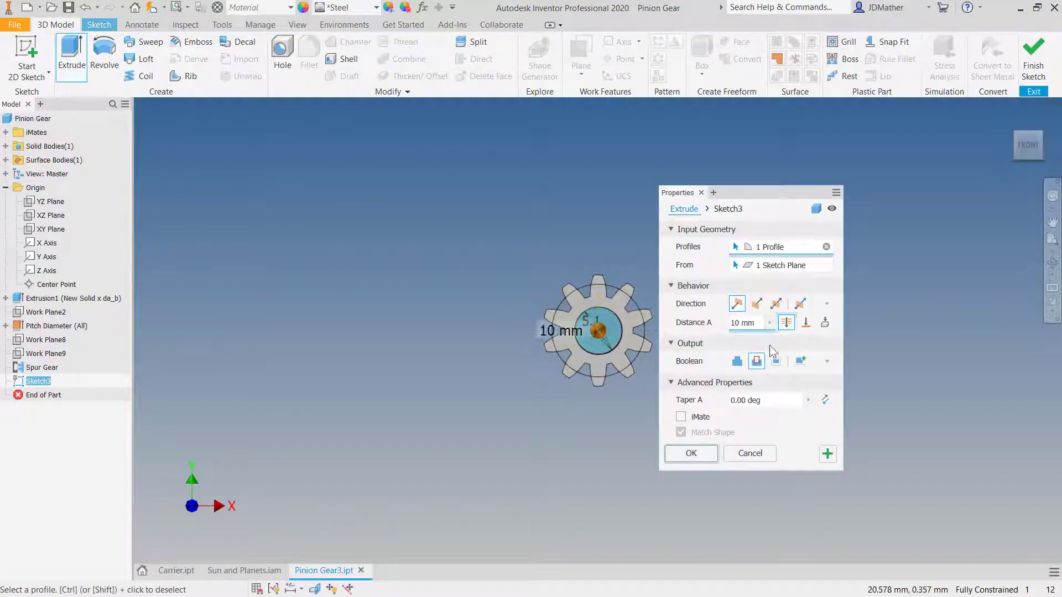
click(698, 455)
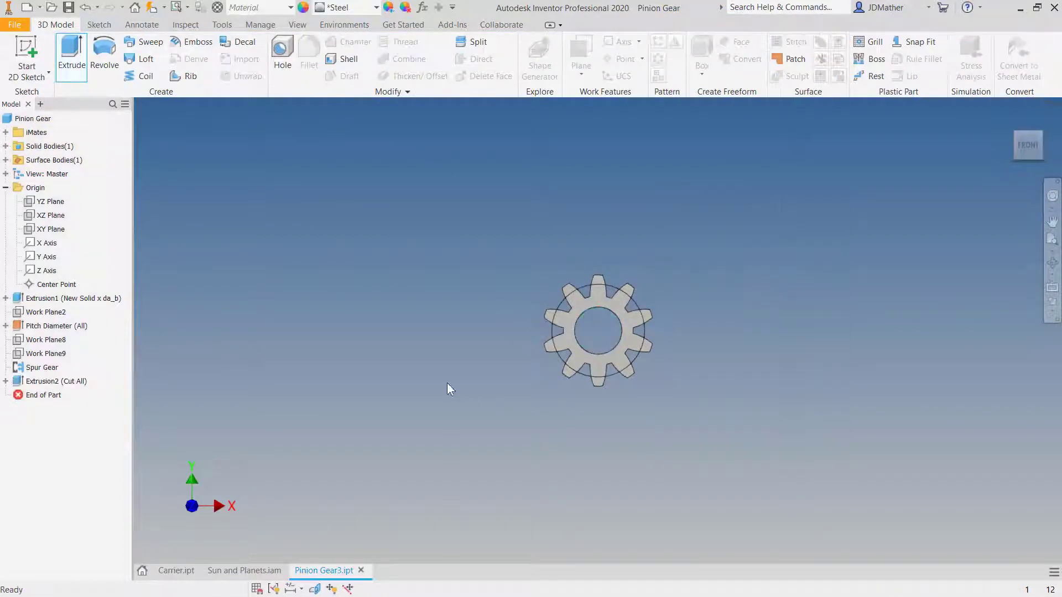
- Tint the pinion gear's solid body light blue (RGB 0, 204, 255) by adjusting its appearance color
click(6, 146)
click(46, 160)
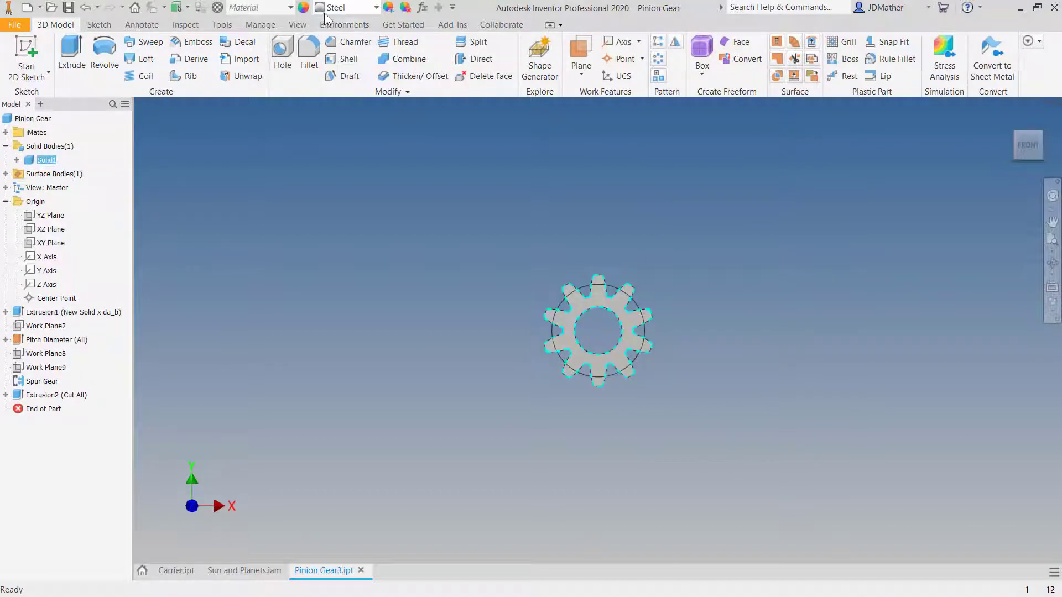
click(388, 7)
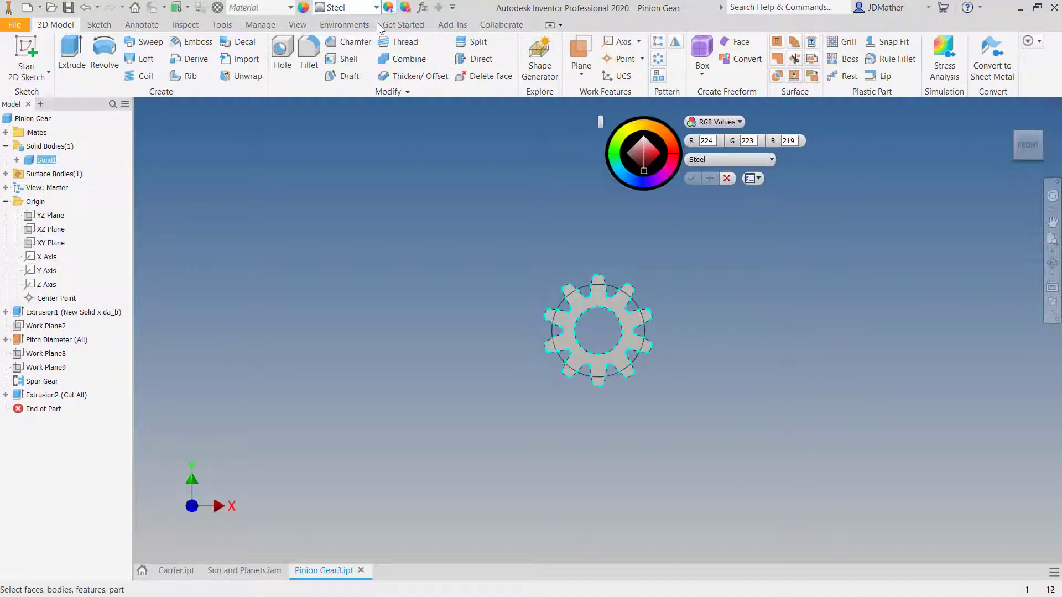
click(613, 171)
click(690, 178)
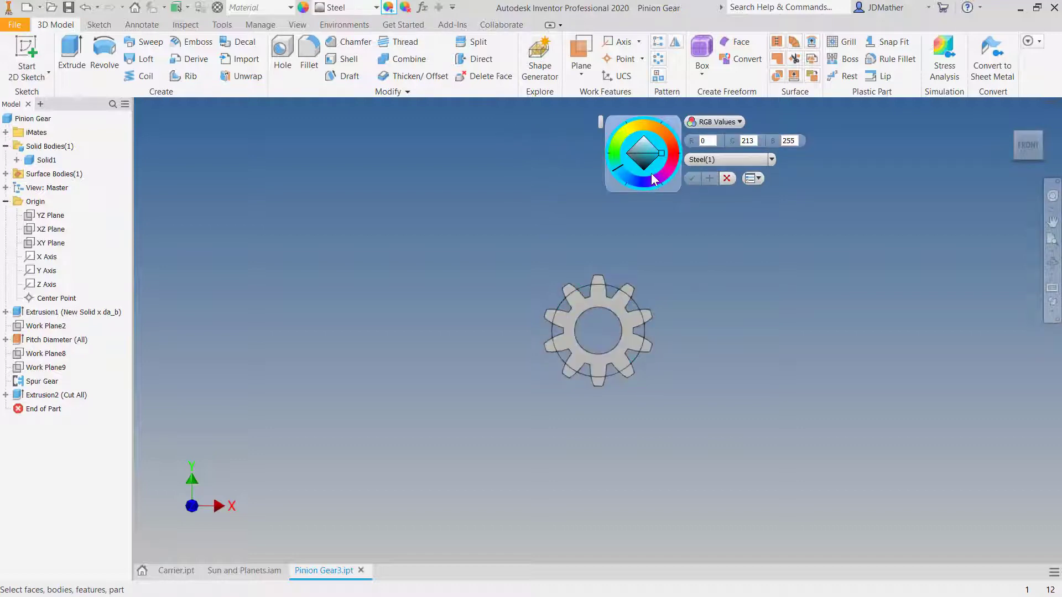
click(619, 170)
click(46, 160)
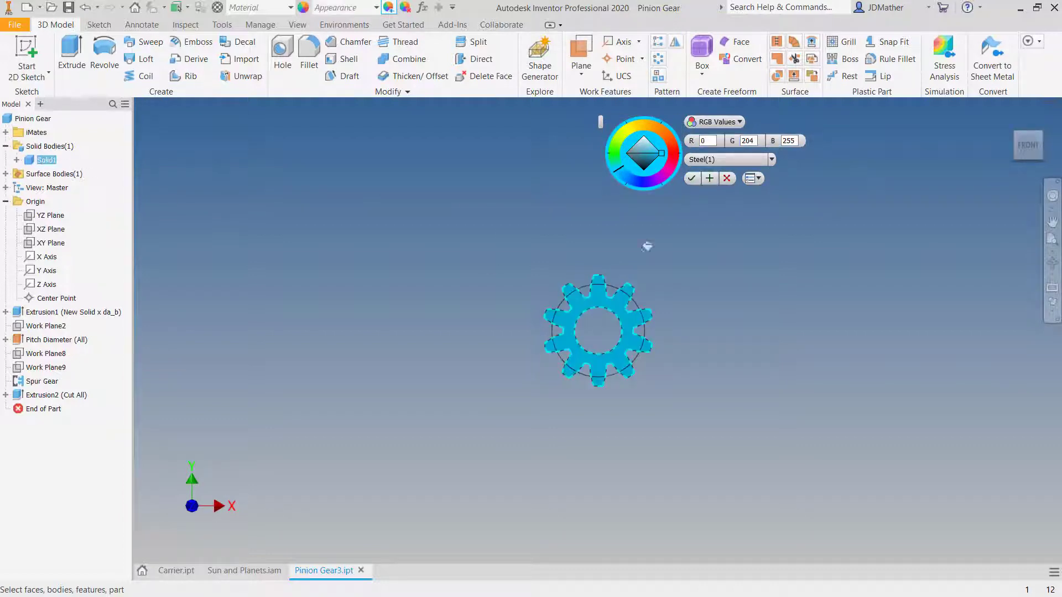
click(690, 178)
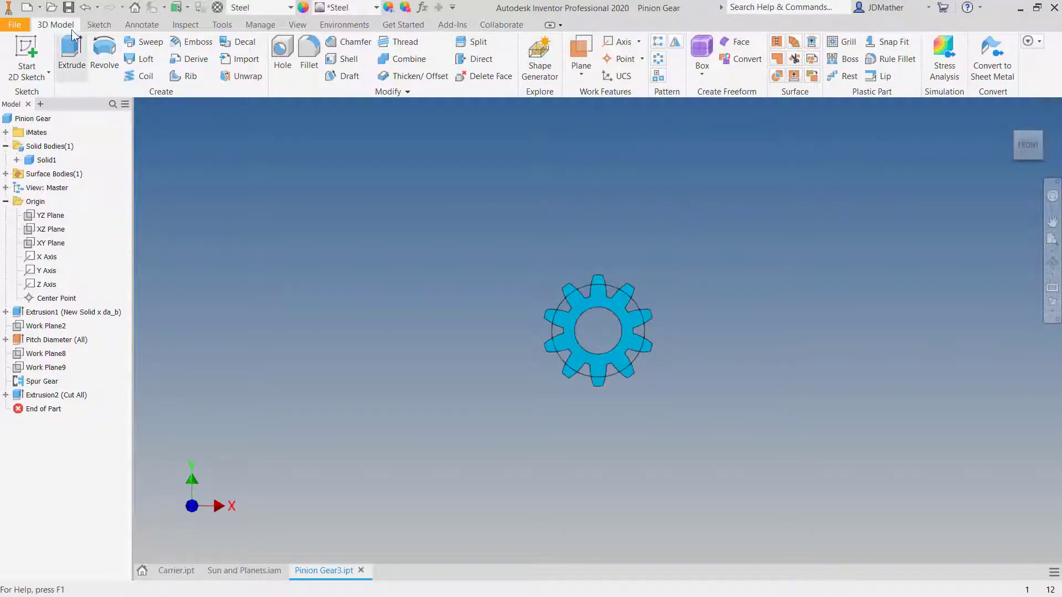
- Save the blue pinion gear part, return to the Sun and Planets assembly and open the uncolored pinion gear beside the ring gear's right side
click(68, 9)
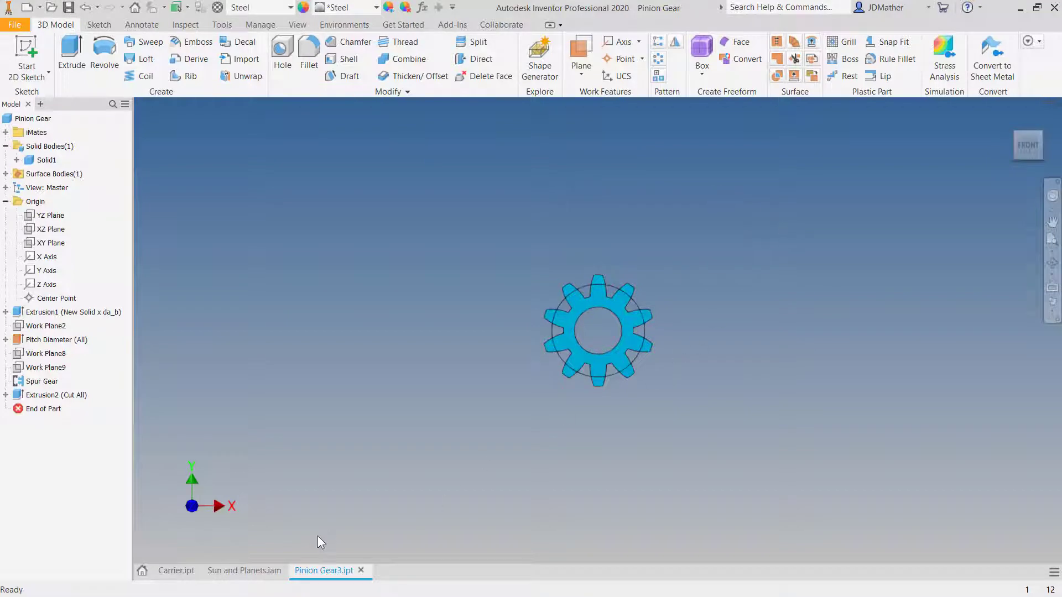
click(265, 573)
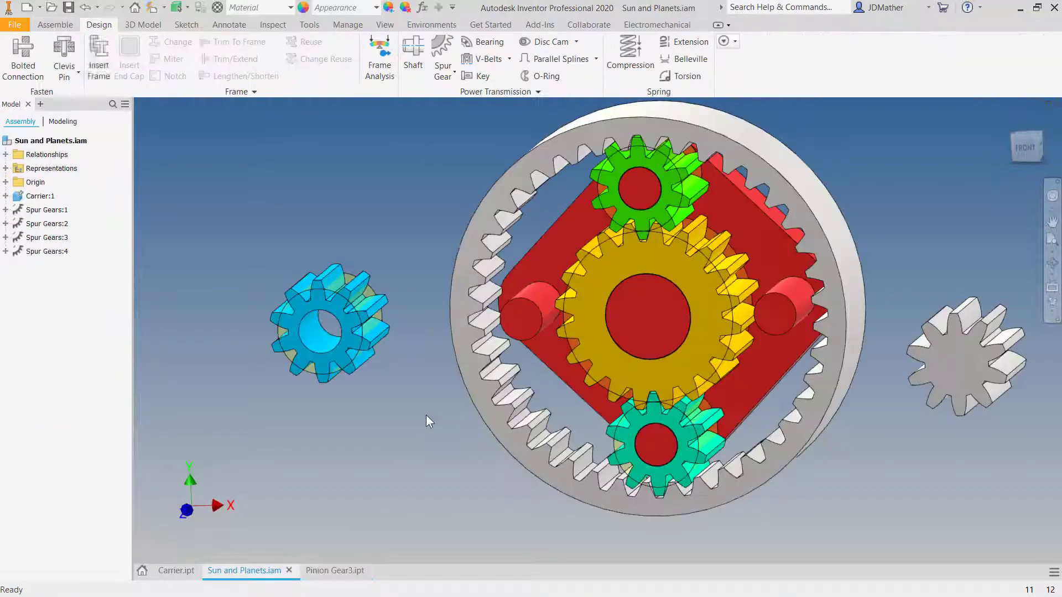
right_click(968, 353)
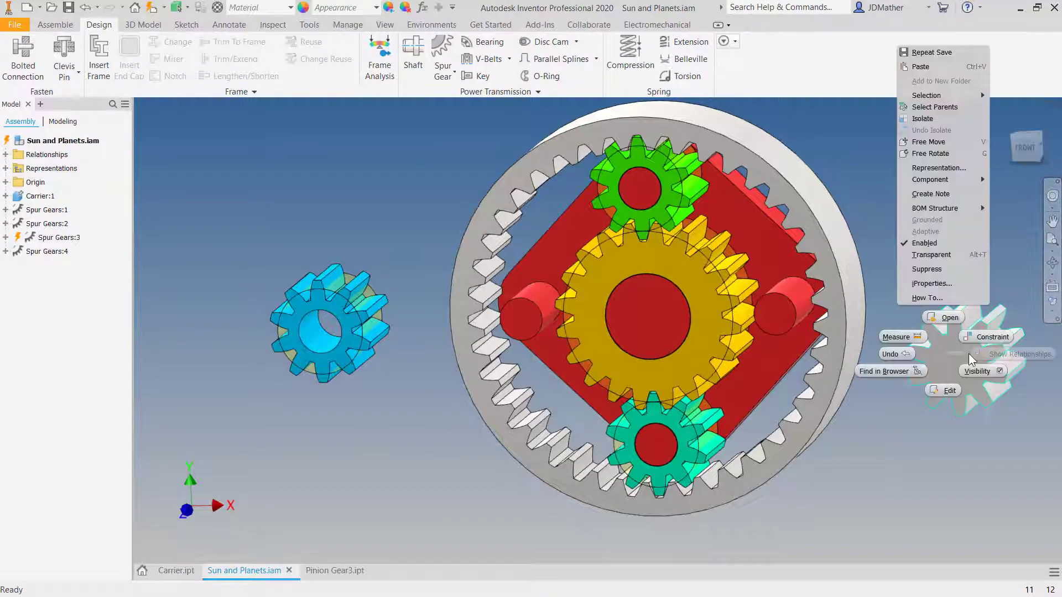
click(957, 321)
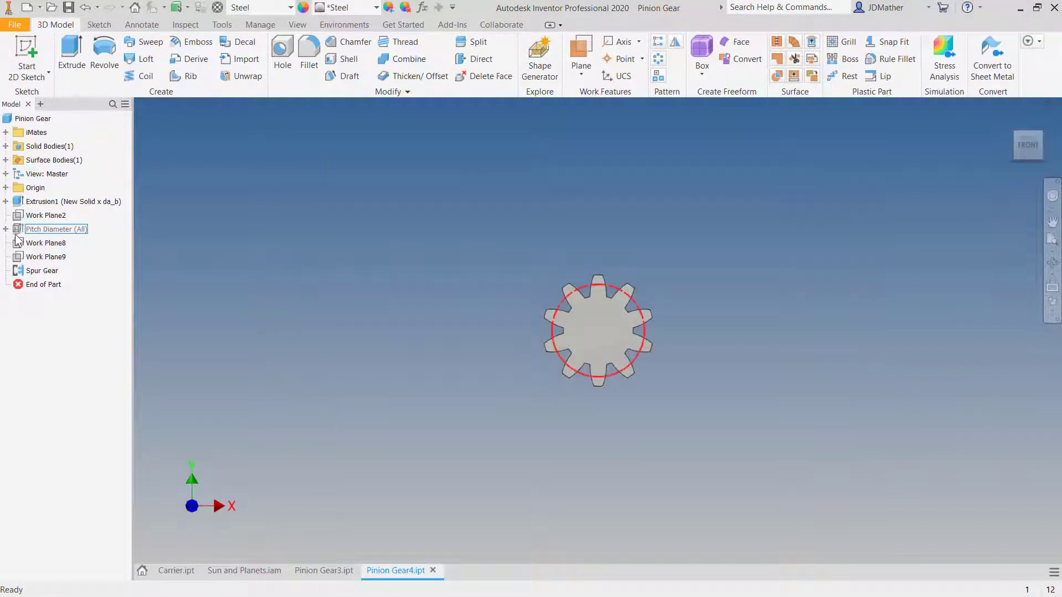
- Make the Pitch Diameter surface of this pinion gear visible
click(5, 229)
right_click(45, 245)
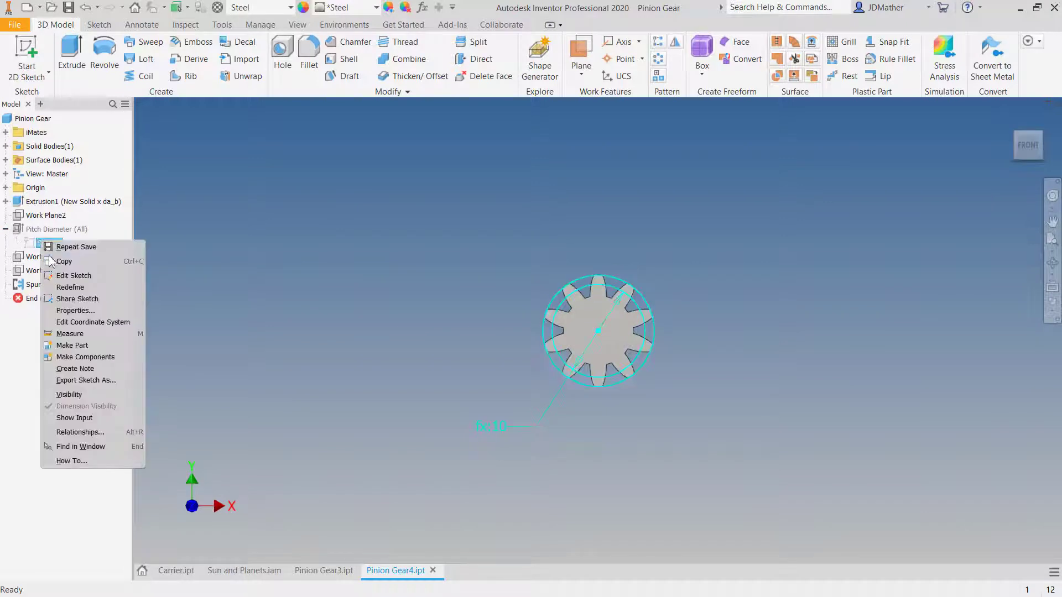
click(49, 230)
right_click(49, 230)
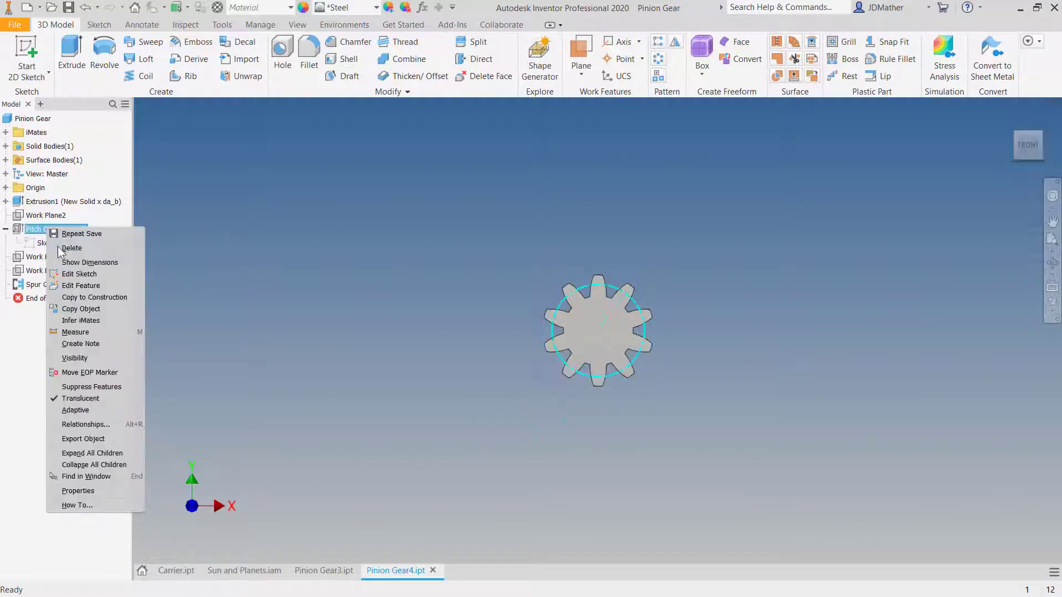
click(75, 358)
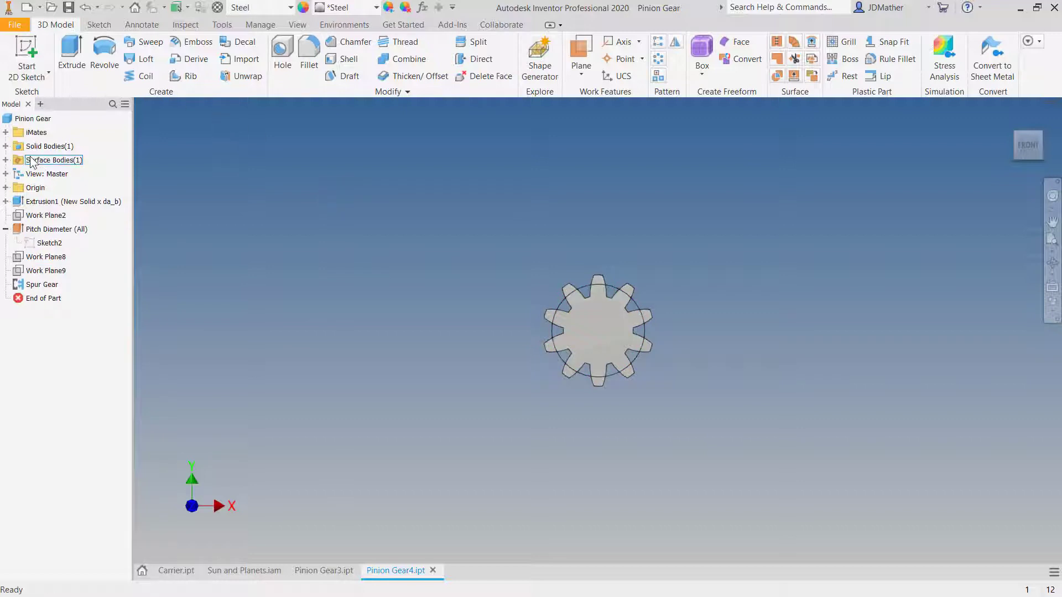
- Sketch a 5.1 mm diameter circle centered on the origin of this pinion gear's XY plane
click(6, 188)
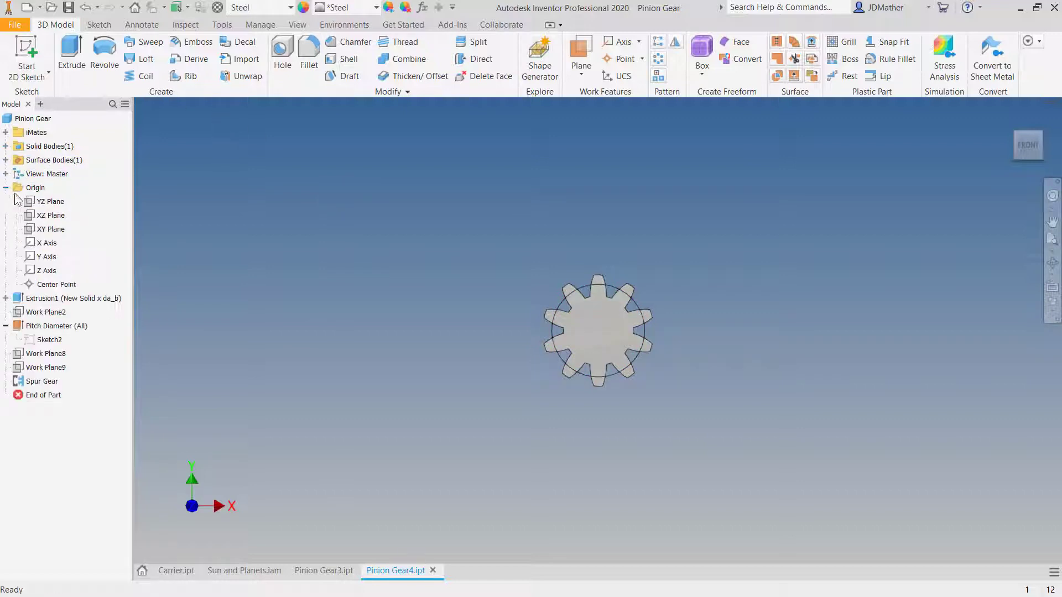
right_click(52, 235)
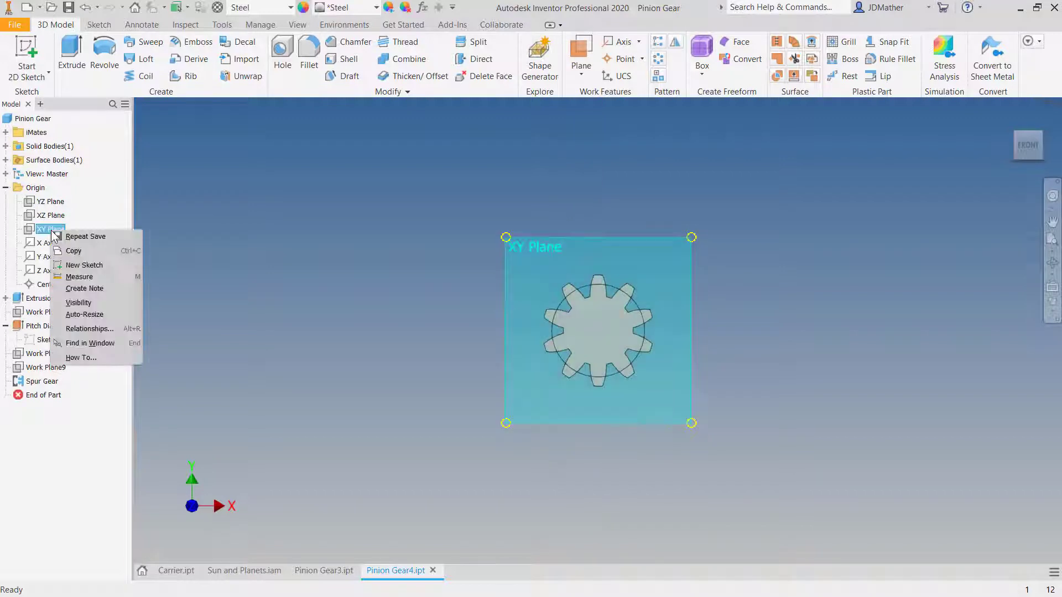
click(78, 268)
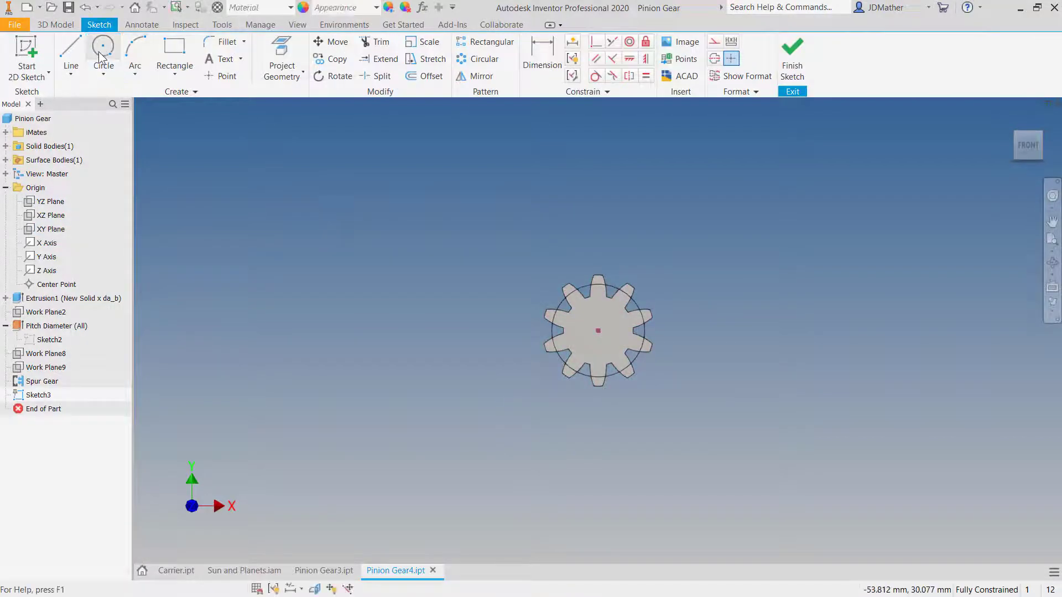
click(103, 49)
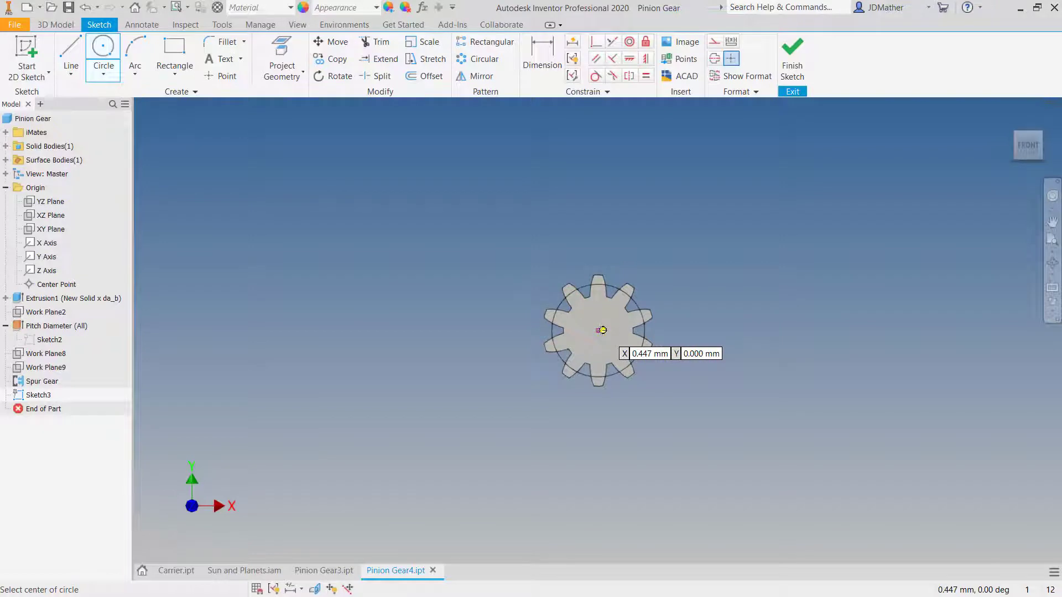
click(598, 330)
text(5)
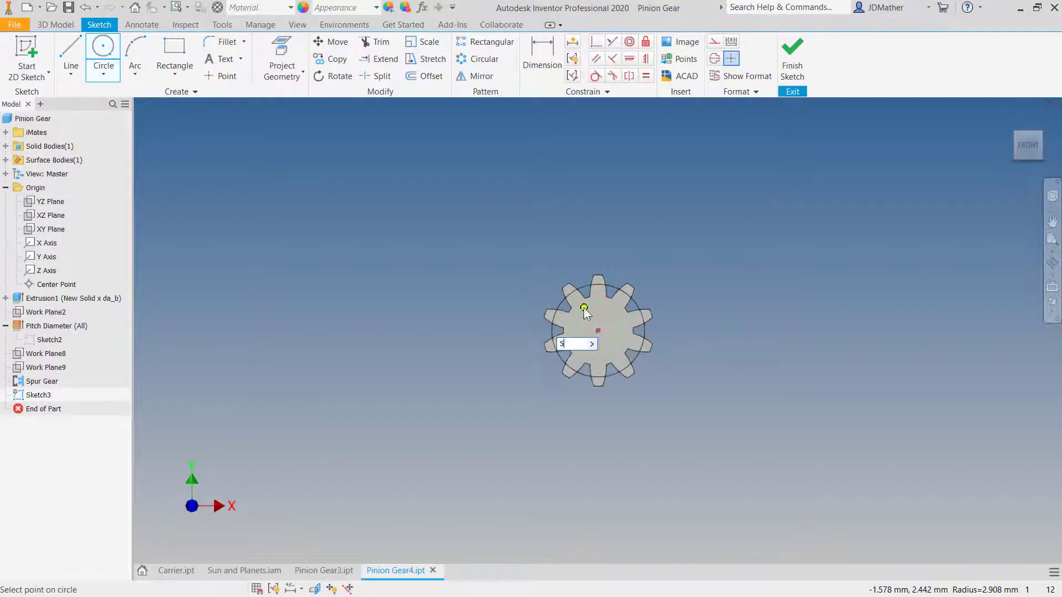
key(Return)
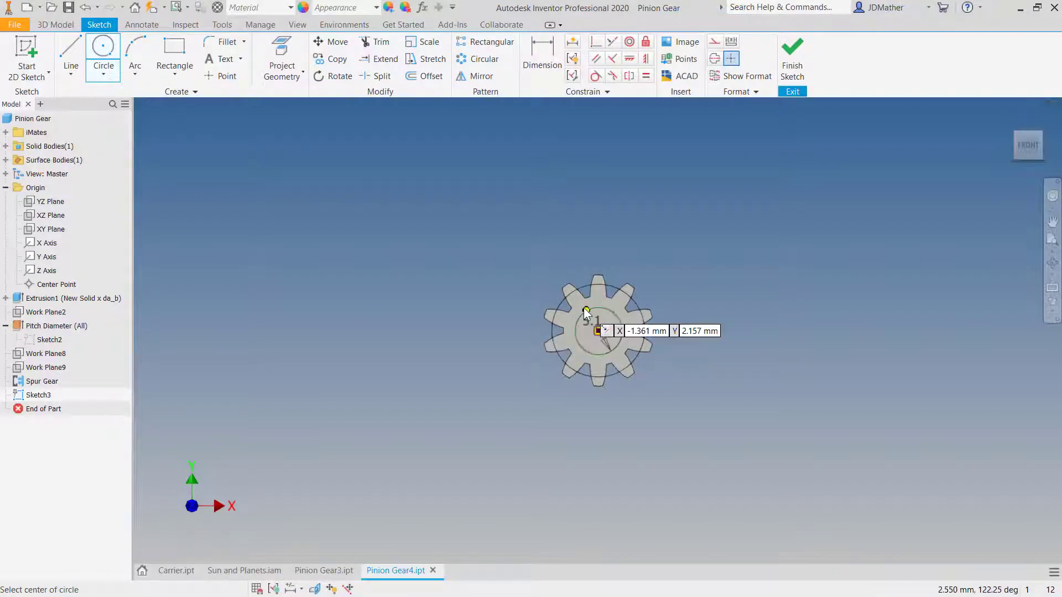
- Cut the circle through the whole pinion gear with Extrude to make its bore
click(56, 24)
click(78, 56)
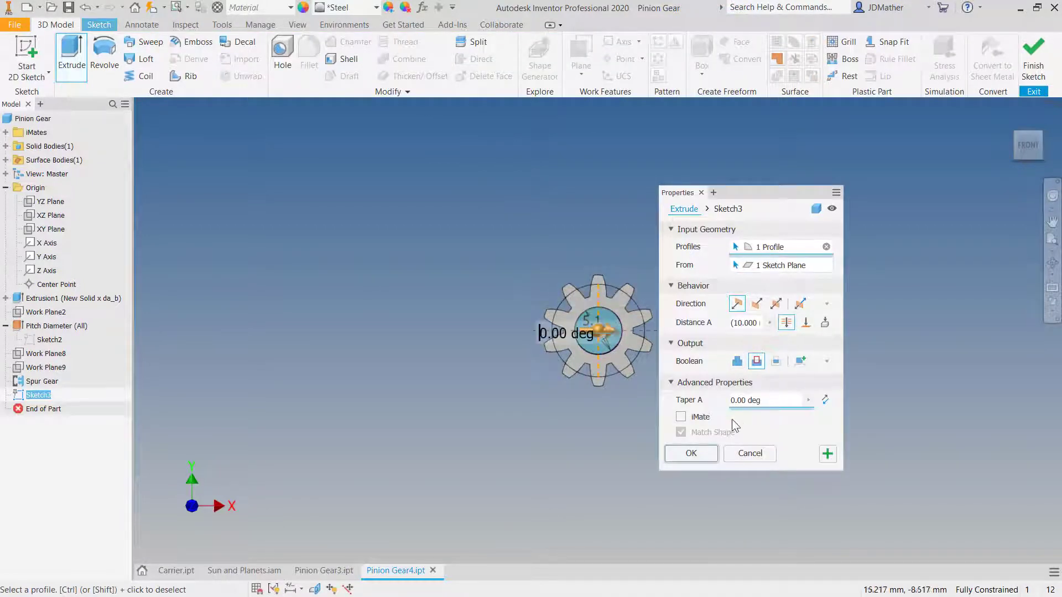
click(691, 453)
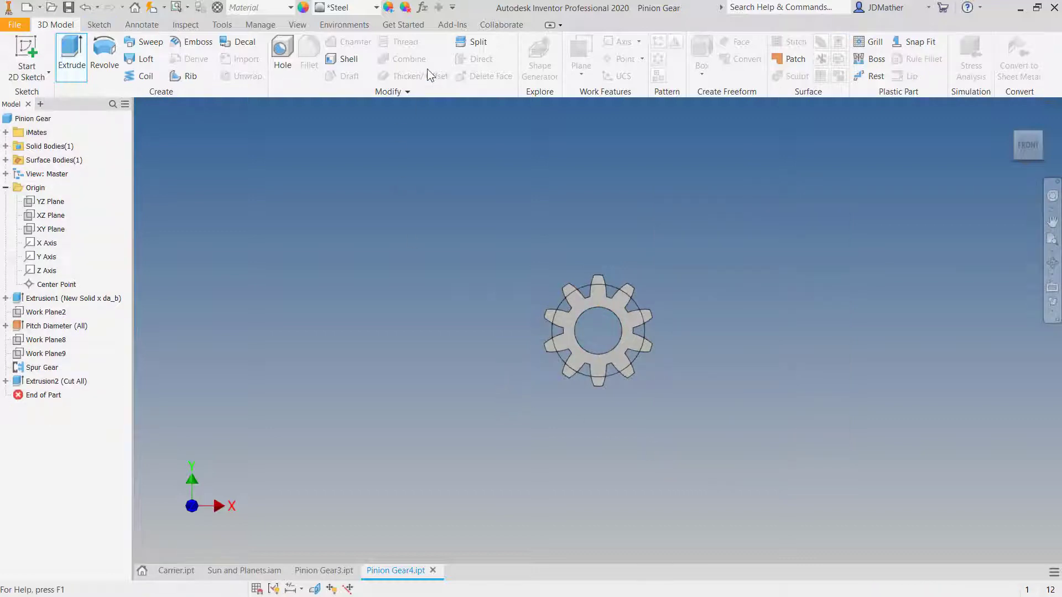
click(389, 8)
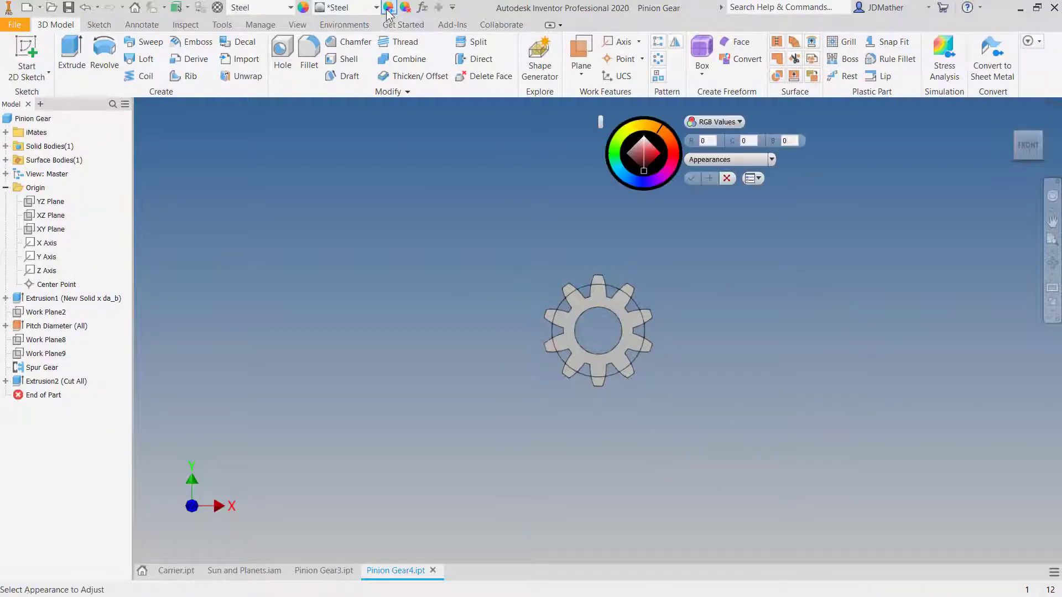
click(617, 144)
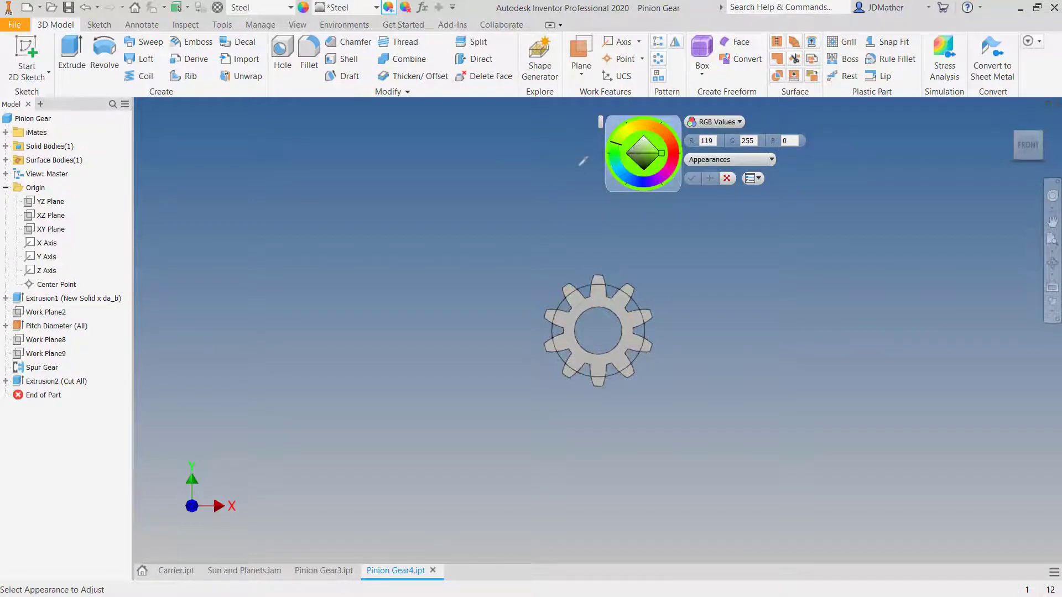
drag(616, 144, 617, 147)
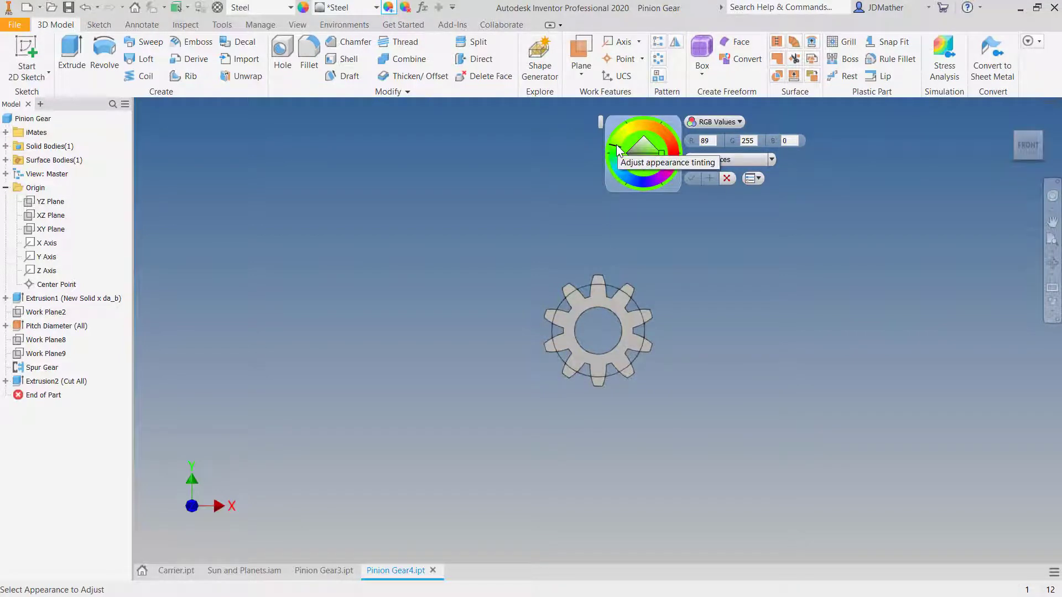
click(616, 144)
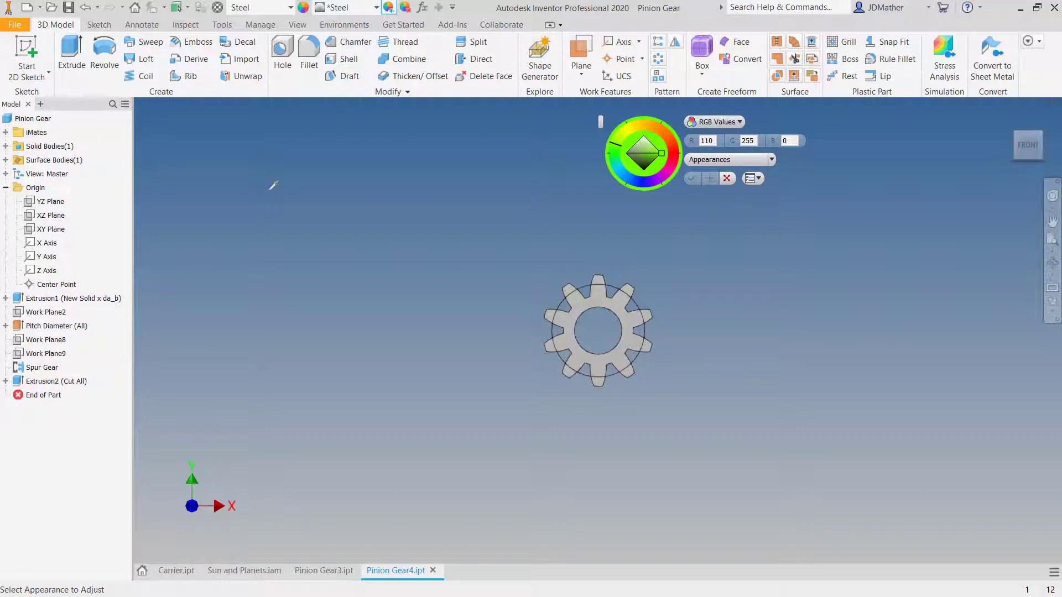
key(Escape)
- Tint the pinion gear's solid body yellow-green (RGB 119, 255, 0), then save and close the part
click(6, 146)
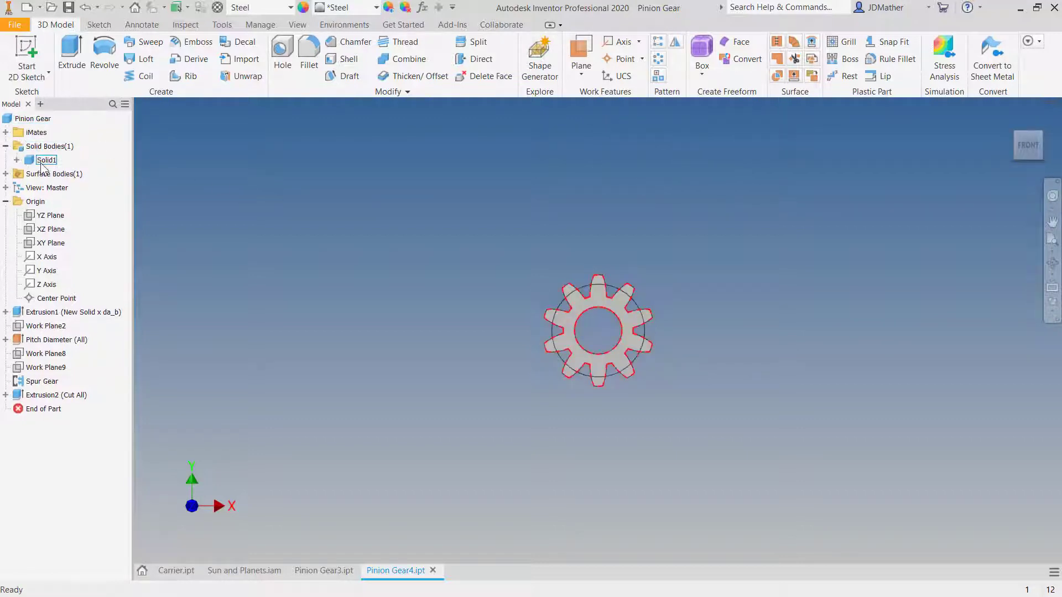
click(44, 161)
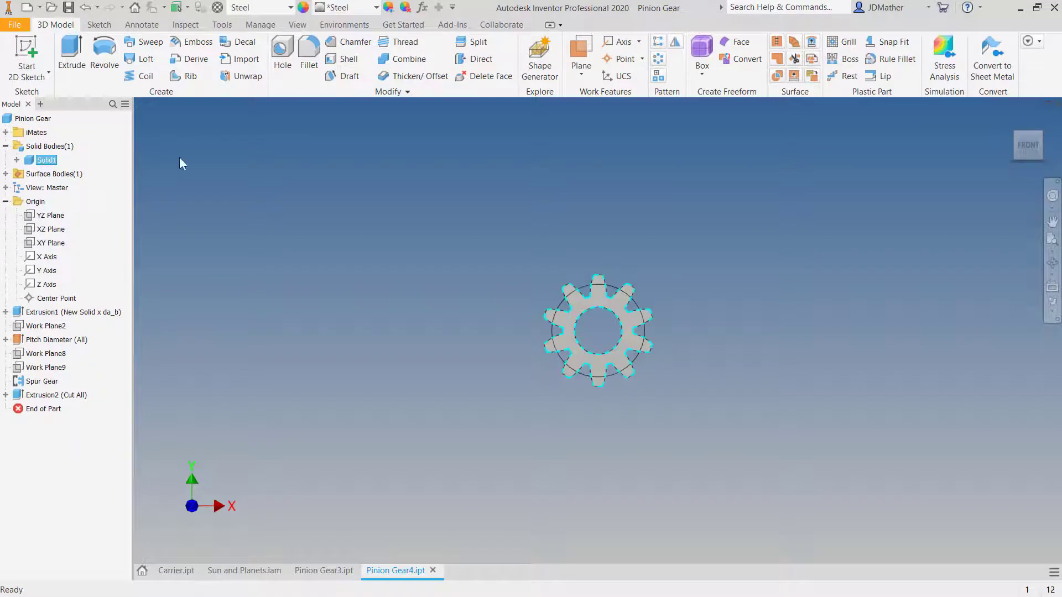
click(389, 8)
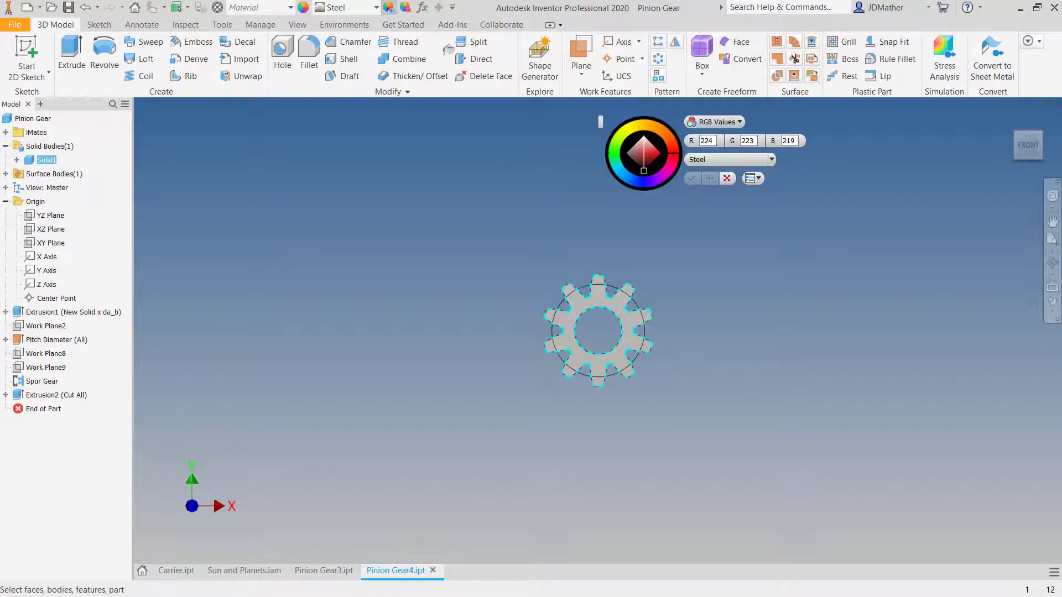
click(615, 147)
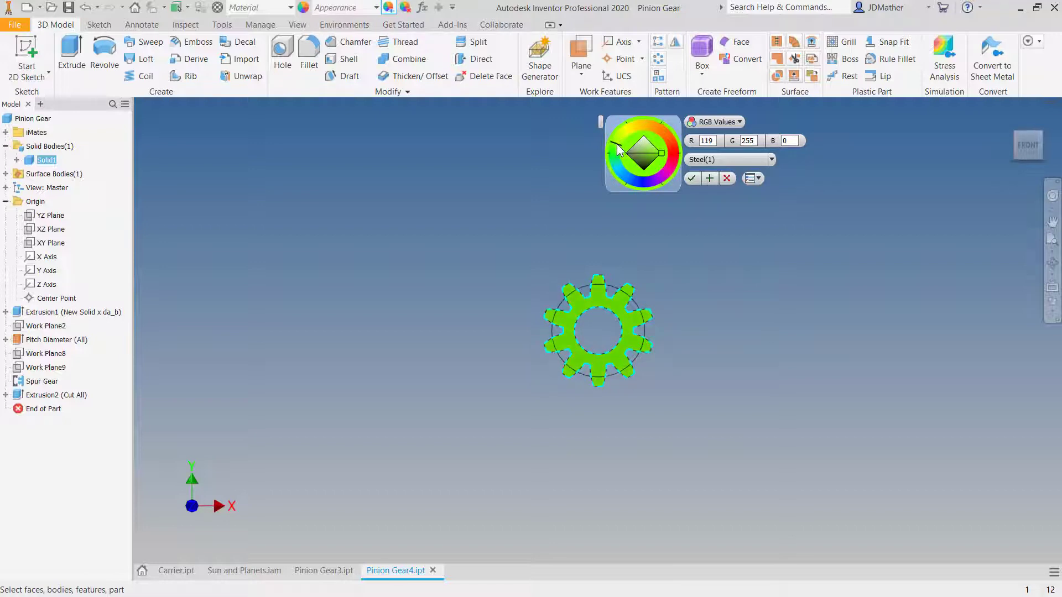
click(691, 178)
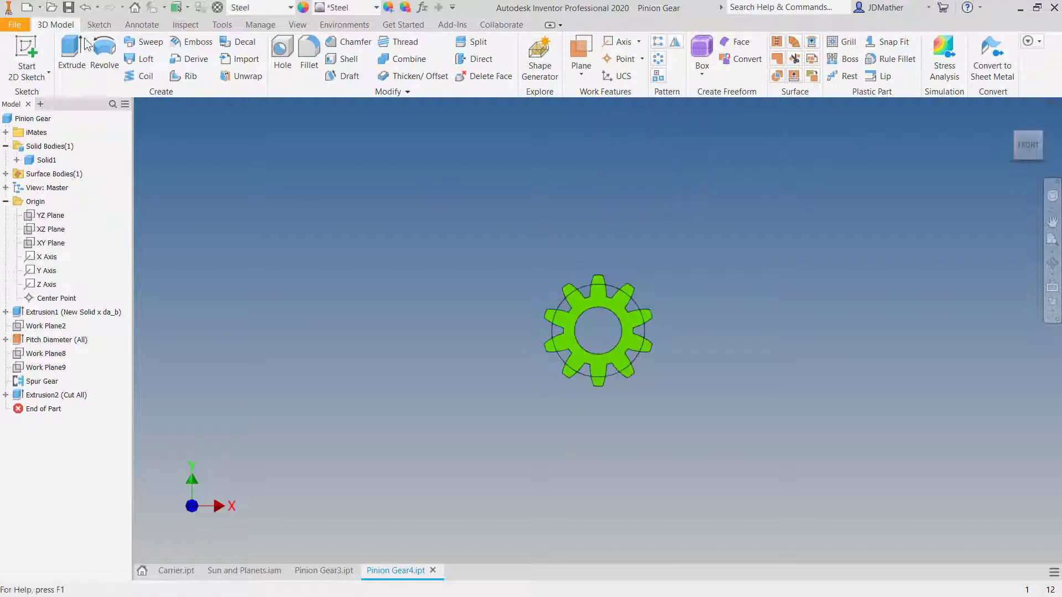
click(65, 7)
click(433, 570)
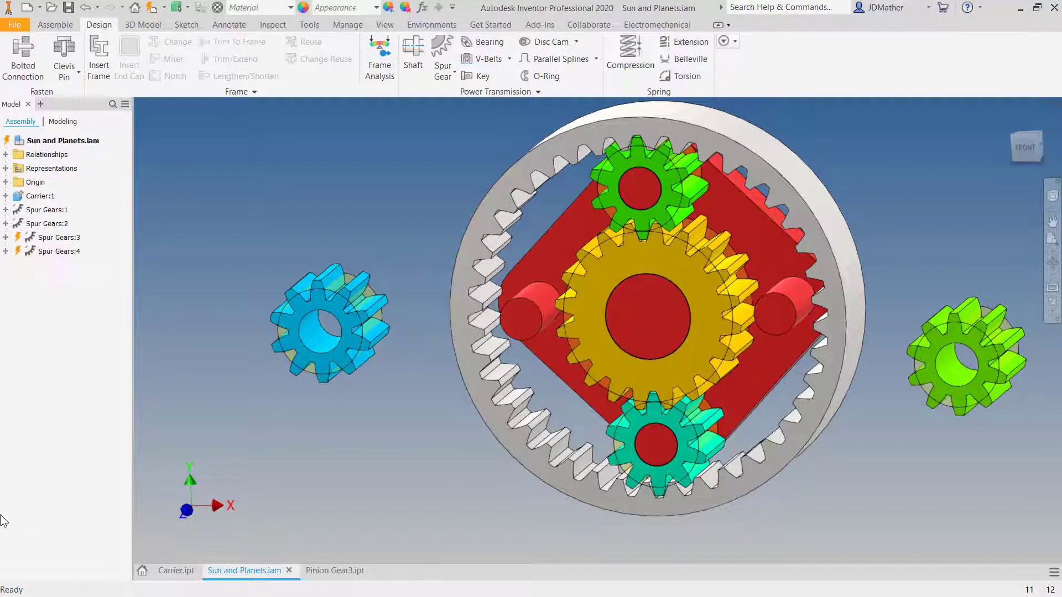
- Insert-constrain the blue pinion gear's bore to the carrier's left post with a 0 mm offset
key(c)
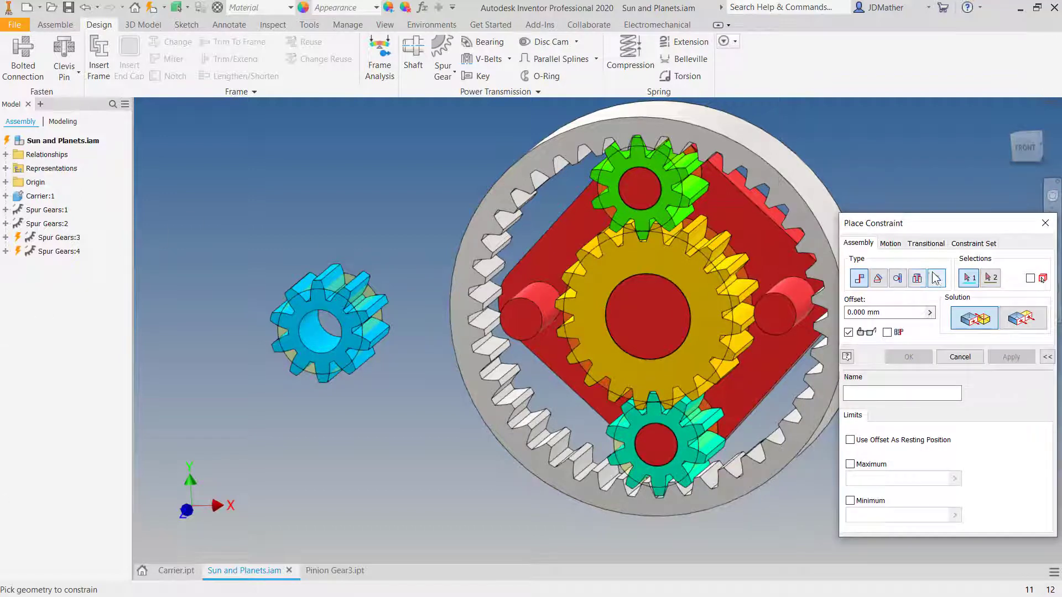
click(913, 281)
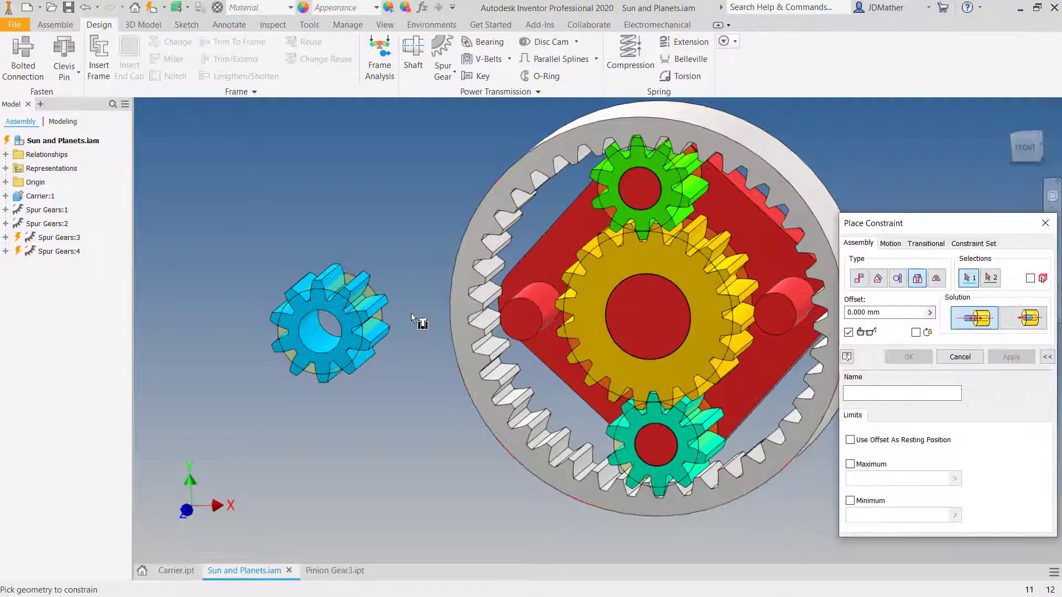
click(317, 330)
click(542, 281)
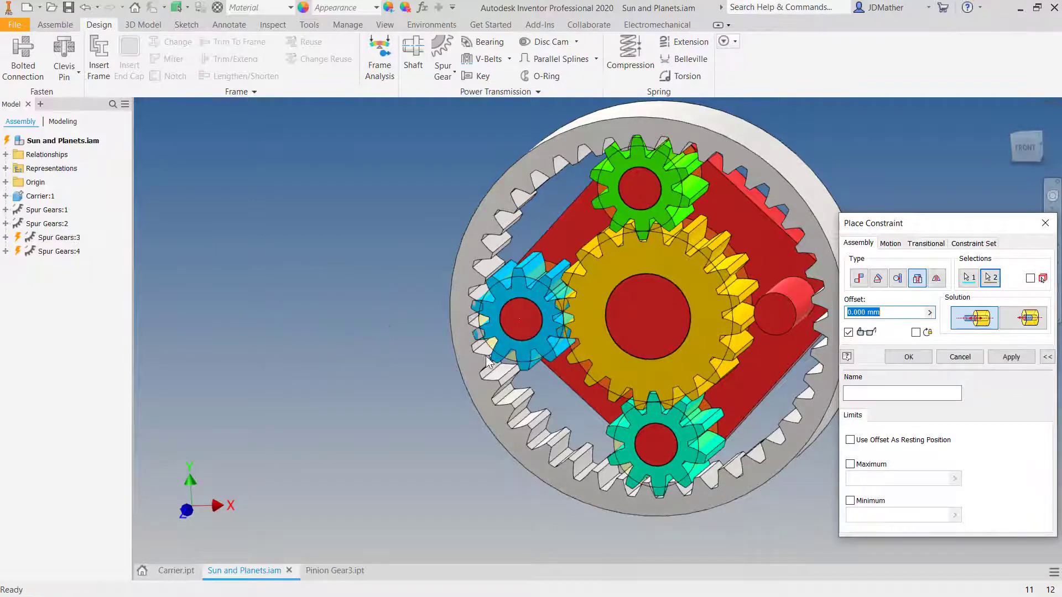
click(998, 357)
- Insert-constrain the yellow-green pinion gear's bore to the carrier's right post with a 0 mm offset
middle_drag(996, 355, 741, 354)
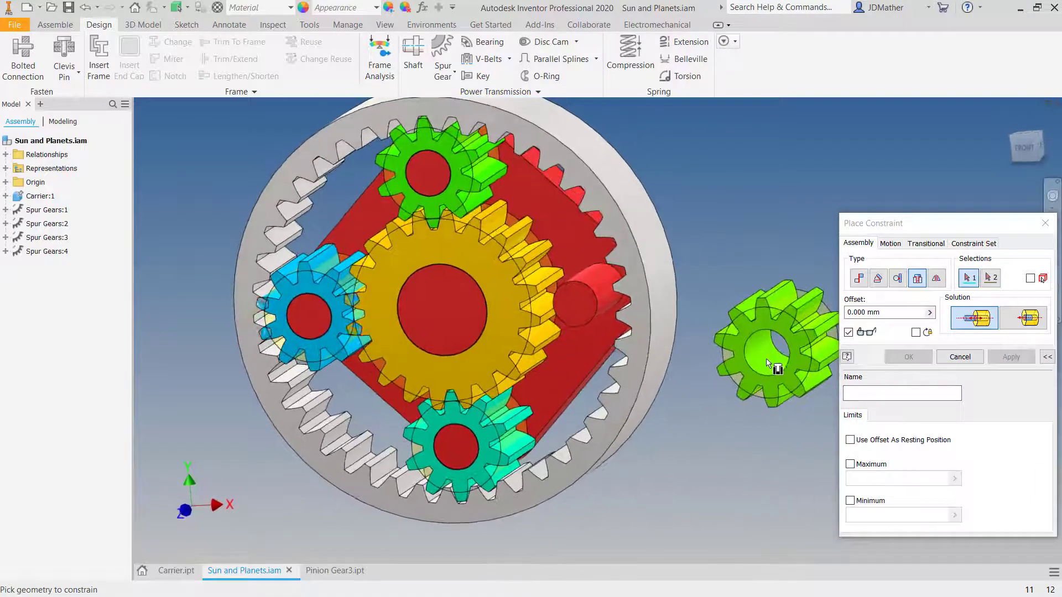
click(776, 343)
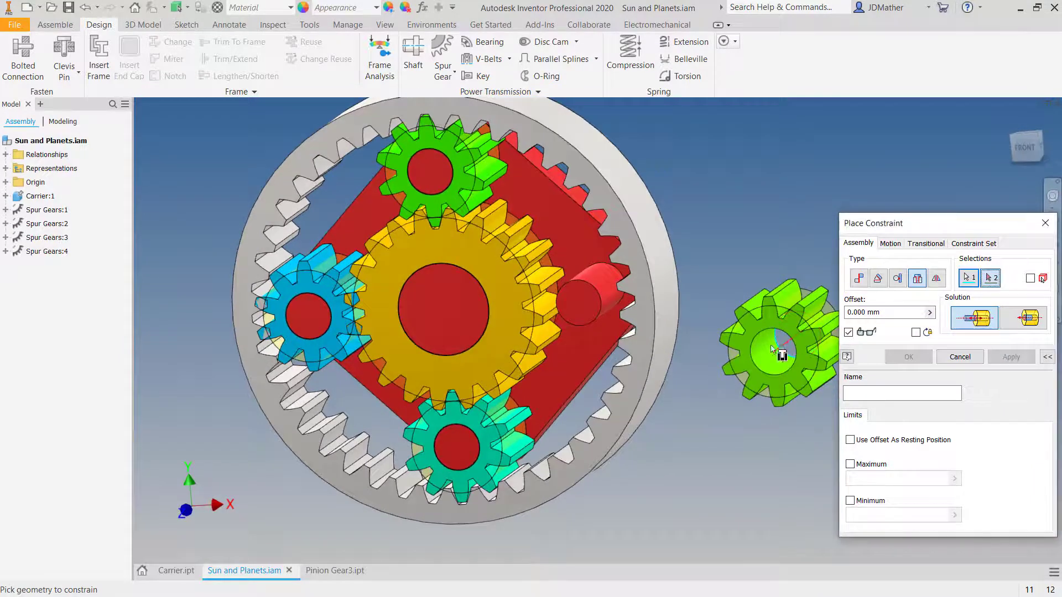
click(609, 271)
click(914, 358)
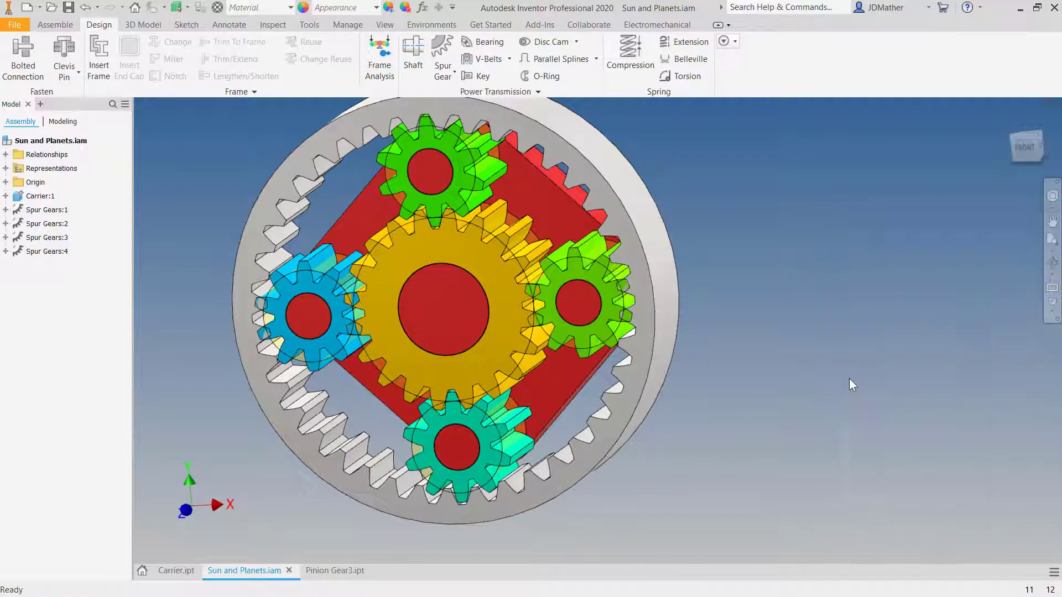
- Rotate the blue pinion gear about its post to align its teeth with the sun gear's tooth gaps, using the front view
shift+middle_drag(796, 379, 857, 366)
click(1020, 148)
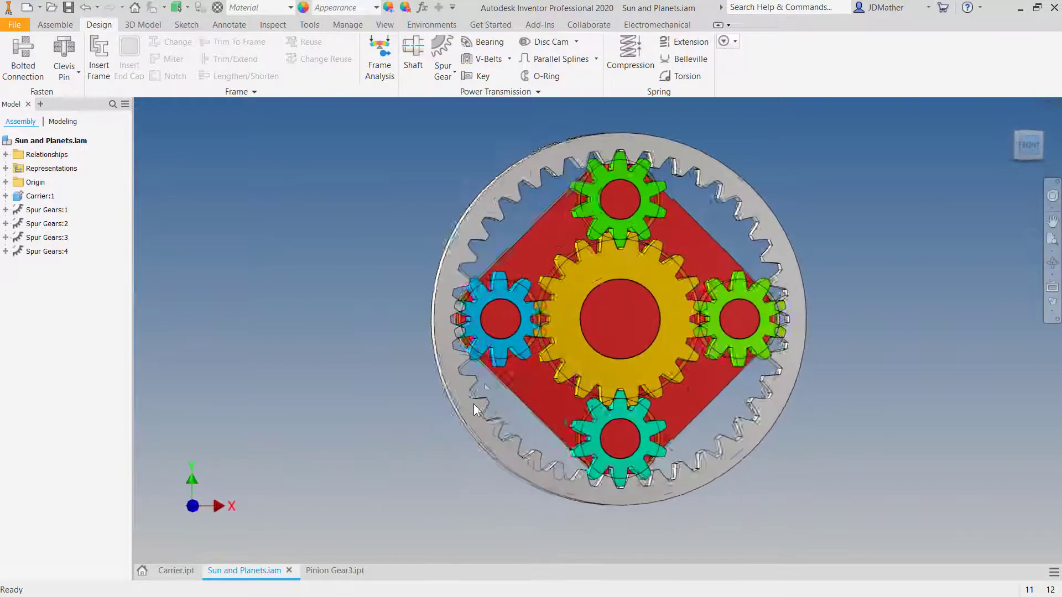
scroll(501, 372, up, 6)
drag(529, 349, 501, 349)
scroll(599, 255, down, 10)
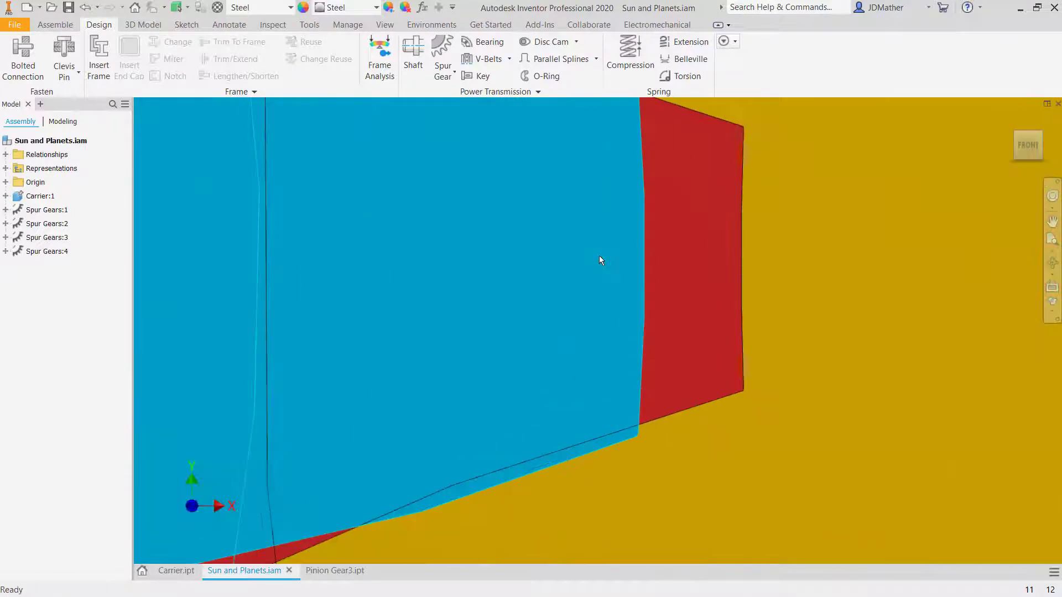
scroll(553, 404, up, 12)
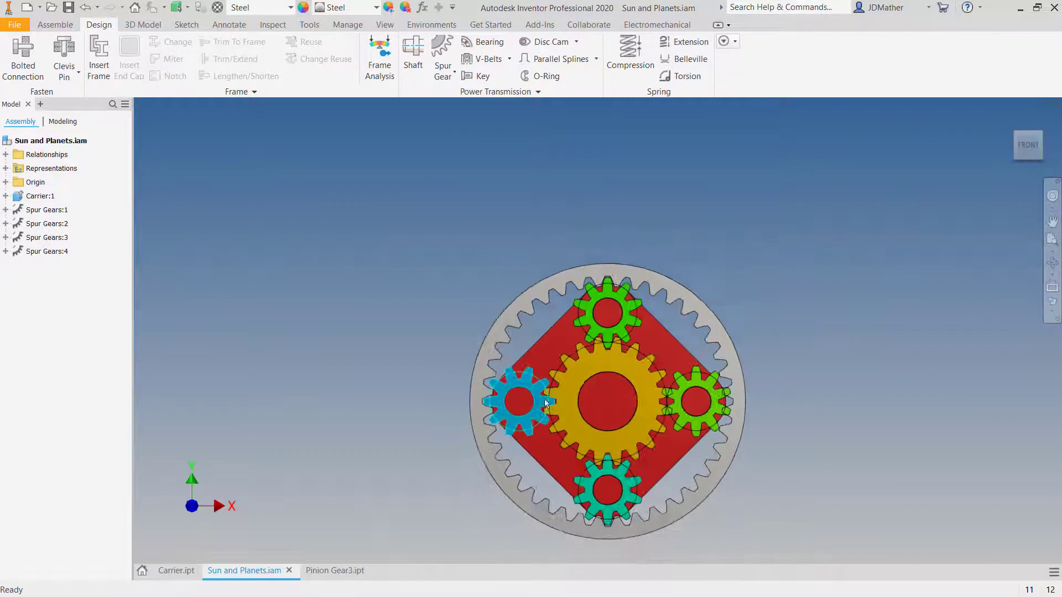
scroll(601, 505, down, 2)
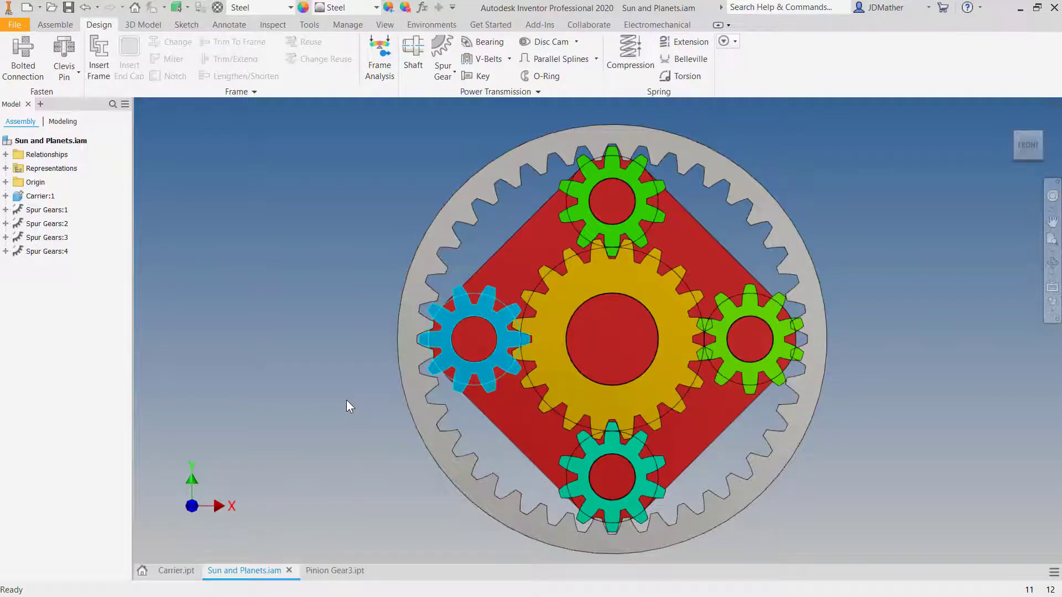
- Examine up close how the blue pinion's tooth sits in the sun gear's tooth gap
scroll(265, 376, up, 1)
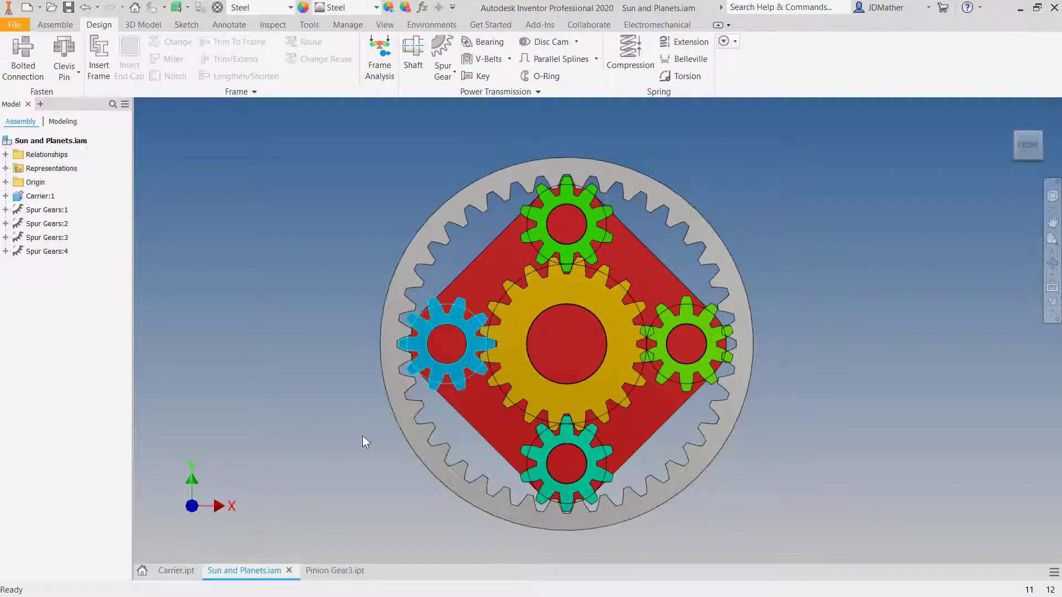
scroll(476, 371, down, 5)
scroll(506, 311, down, 4)
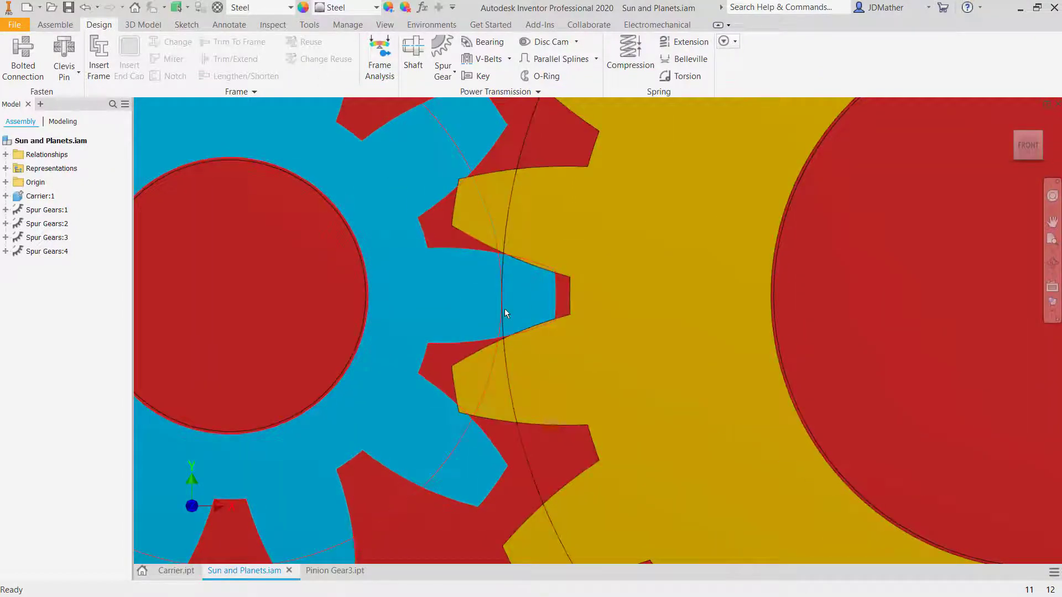
scroll(504, 308, up, 5)
scroll(274, 318, up, 3)
scroll(186, 354, down, 2)
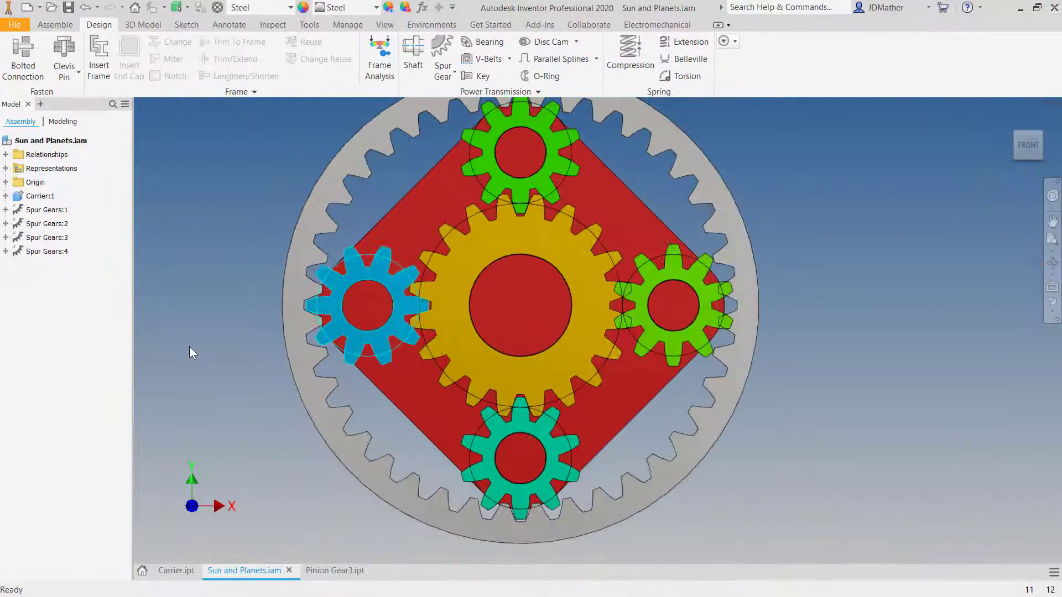
scroll(189, 346, down, 1)
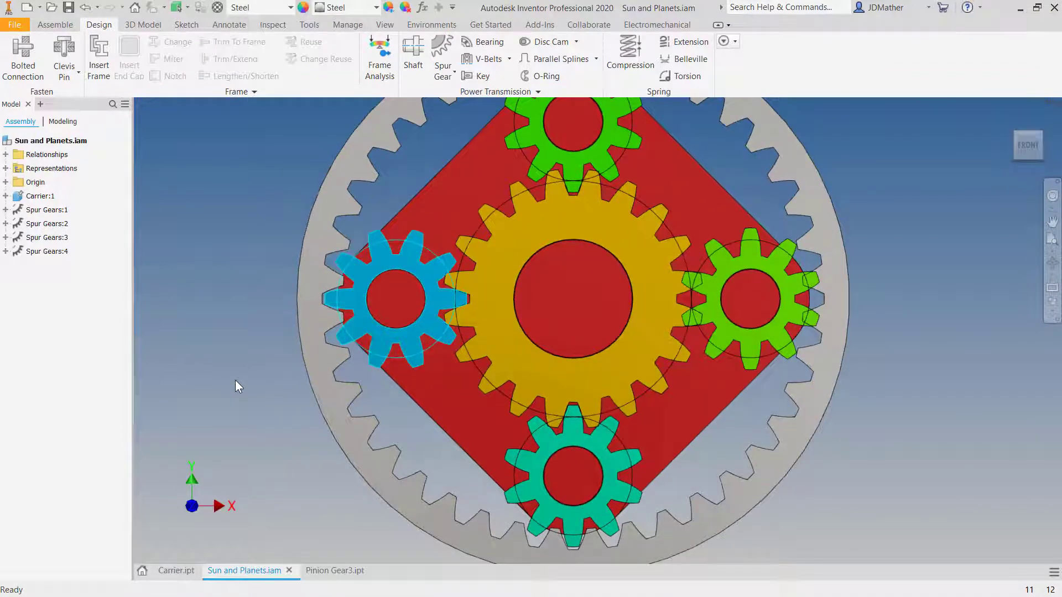
- Rotate the yellow-green pinion gear about its post to align its teeth with the sun gear's tooth gaps
click(240, 414)
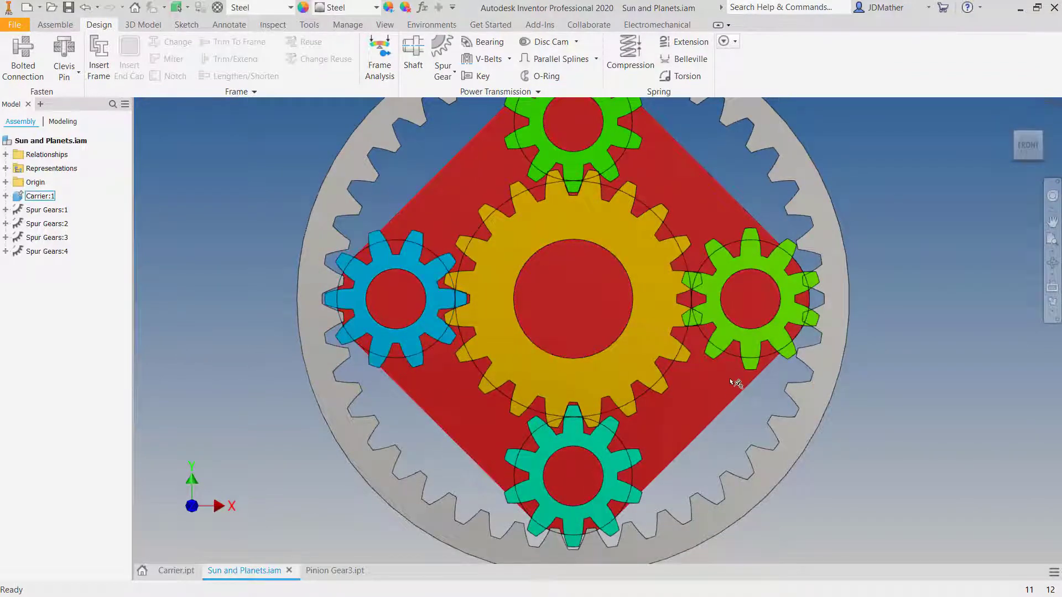
mouse_move(739, 337)
mouse_down()
mouse_move(765, 331)
mouse_move(752, 350)
mouse_up()
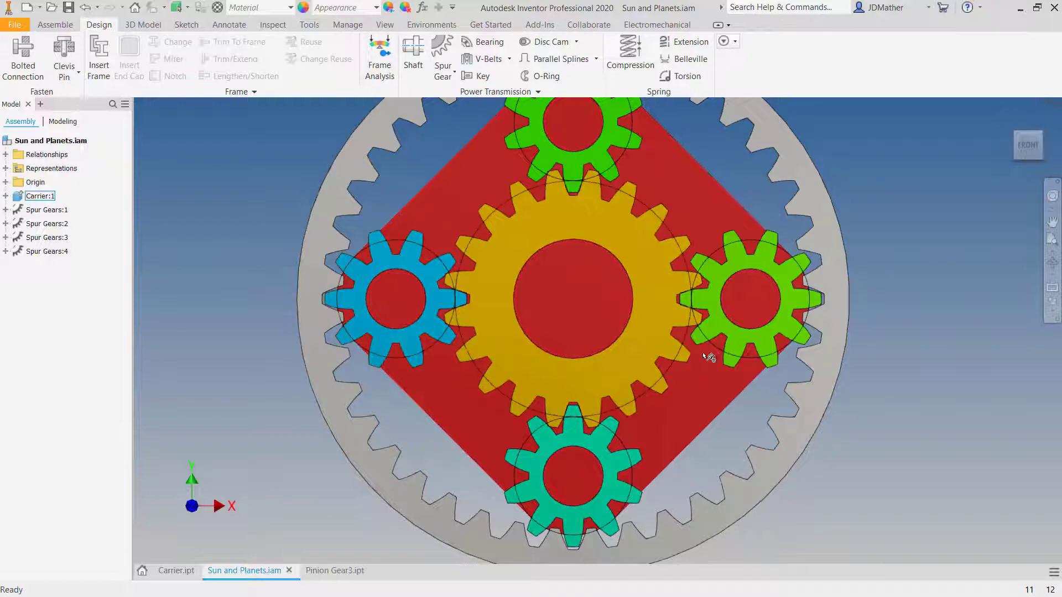
key(F6)
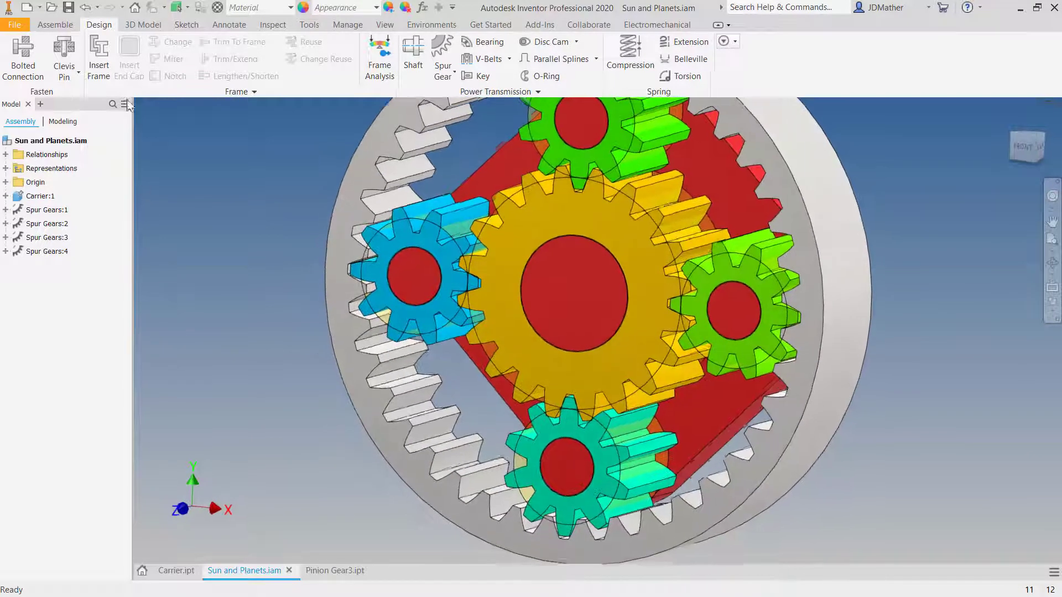
- Add a reverse rotation motion constraint from the blue pinion gear to the sun gear with a ratio of 0.5
click(54, 25)
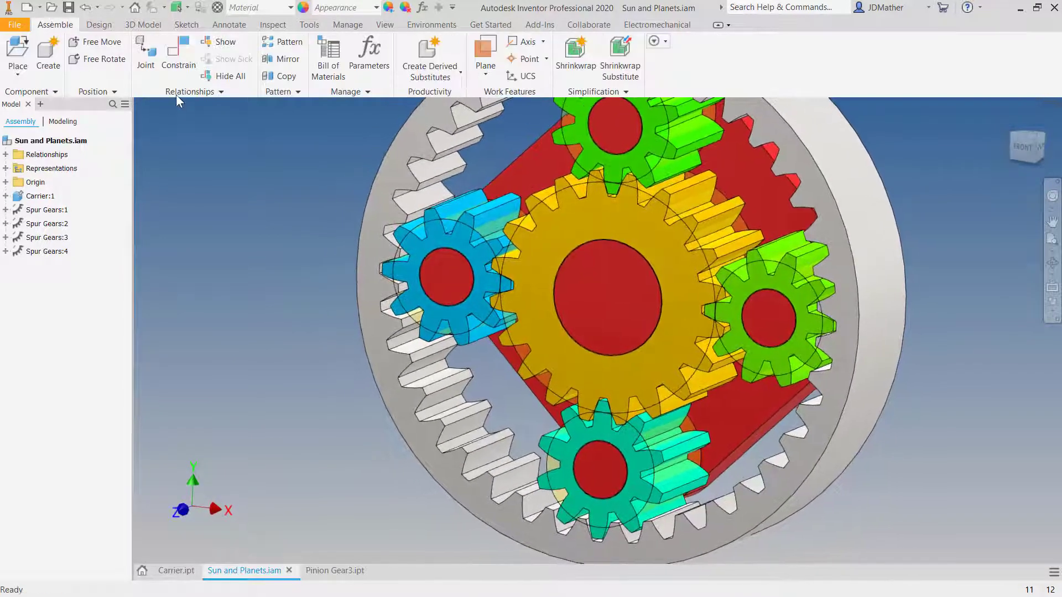
click(183, 54)
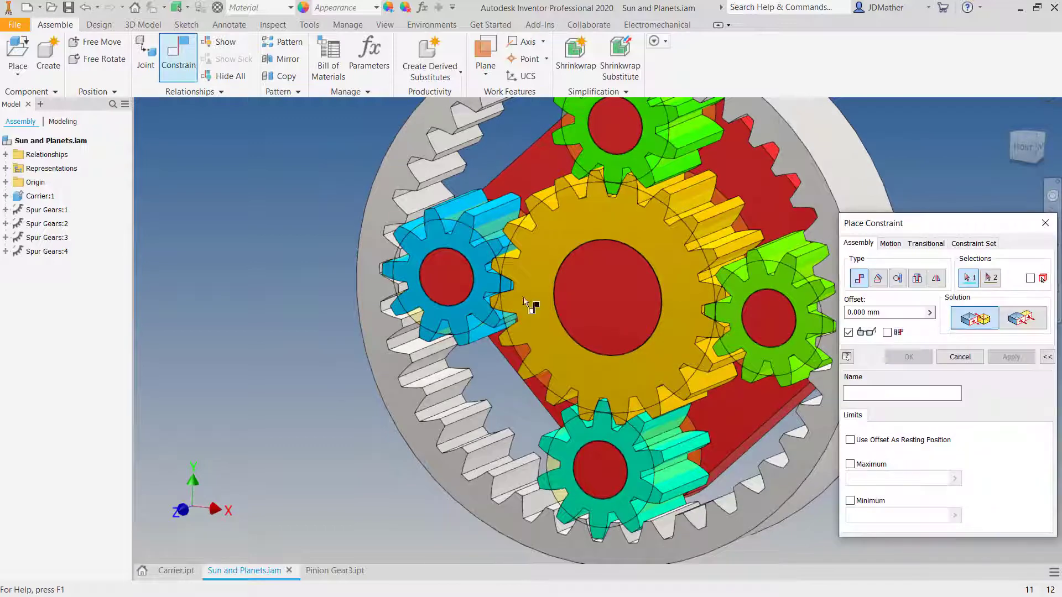
click(895, 246)
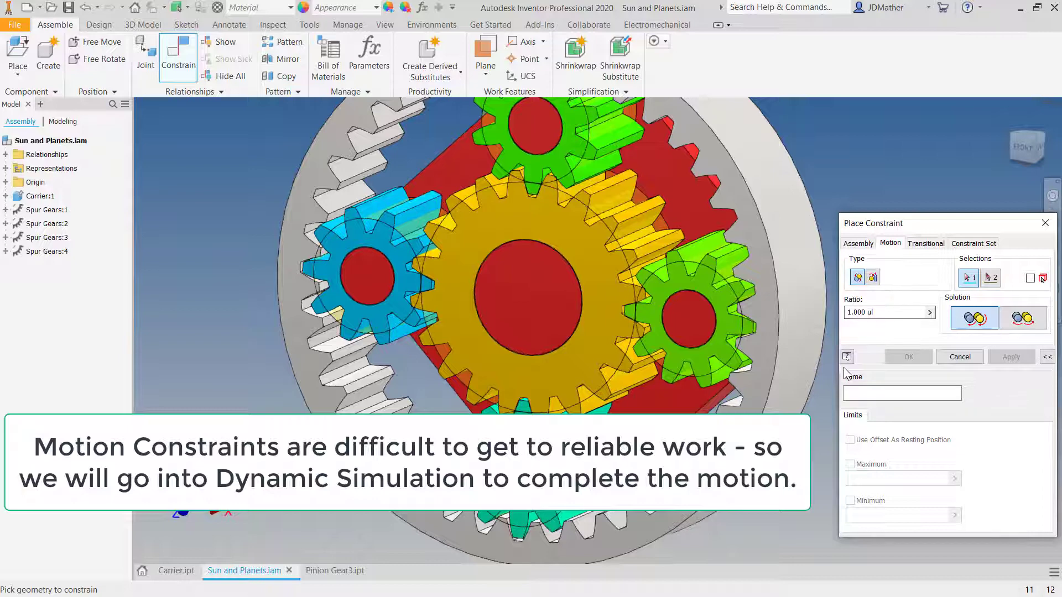
click(1011, 324)
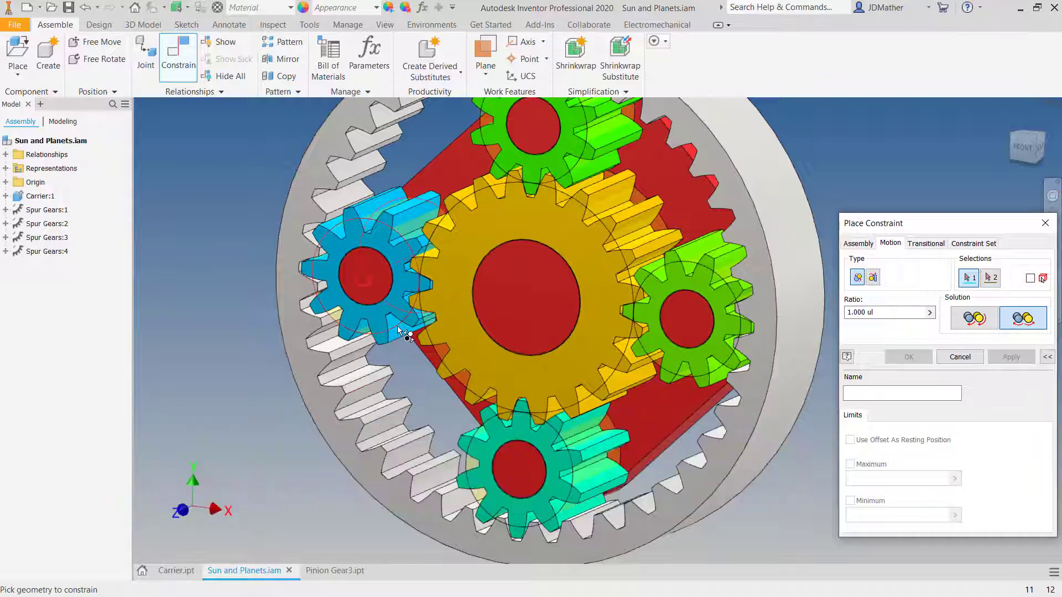
mouse_move(405, 334)
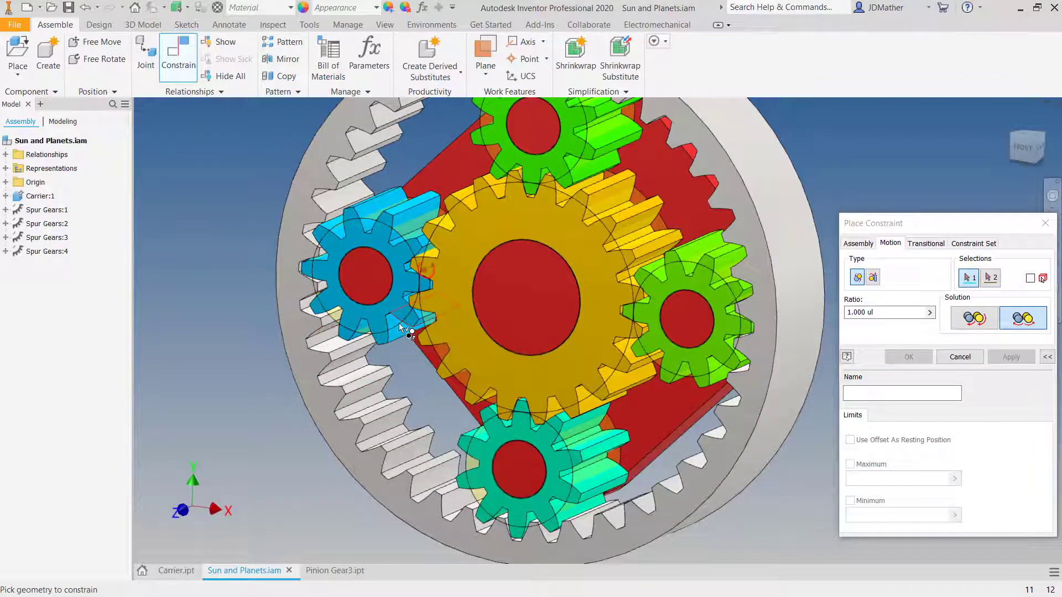
scroll(397, 323, up, 4)
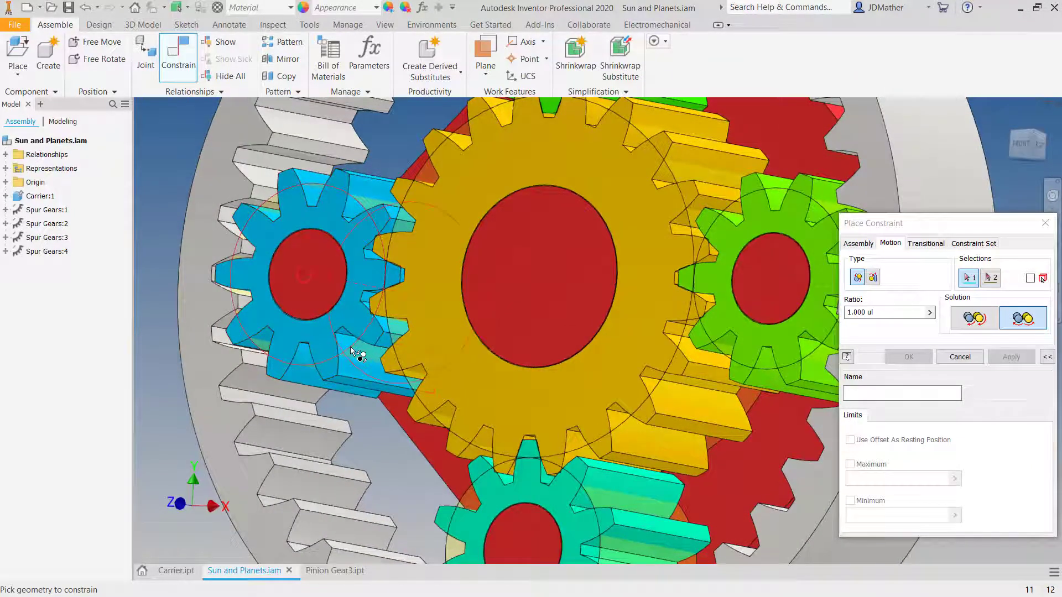
click(357, 348)
scroll(359, 354, down, 3)
shift+middle_drag(454, 391, 474, 371)
click(480, 372)
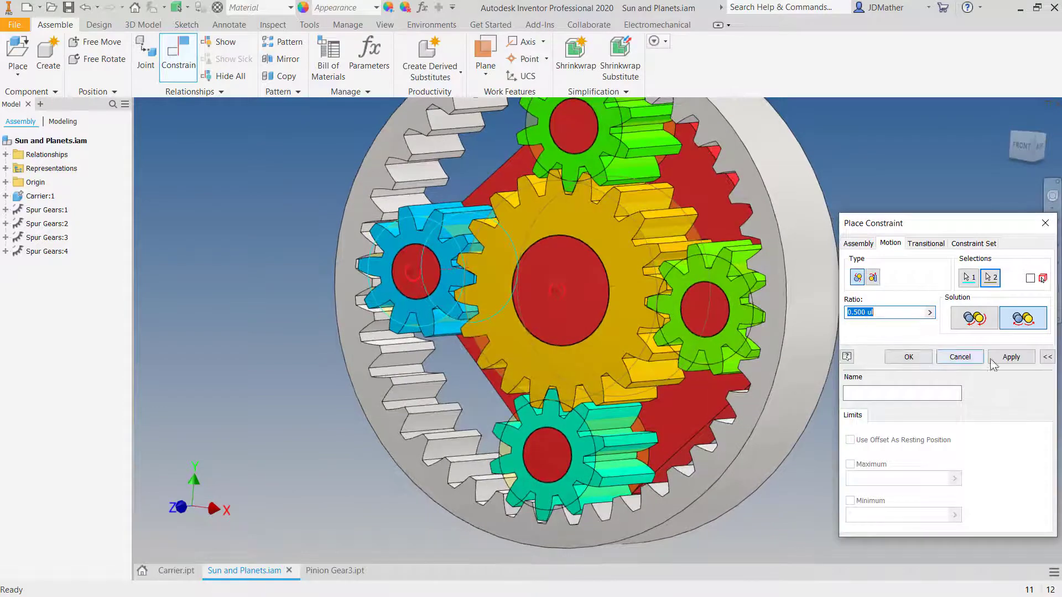
click(1008, 357)
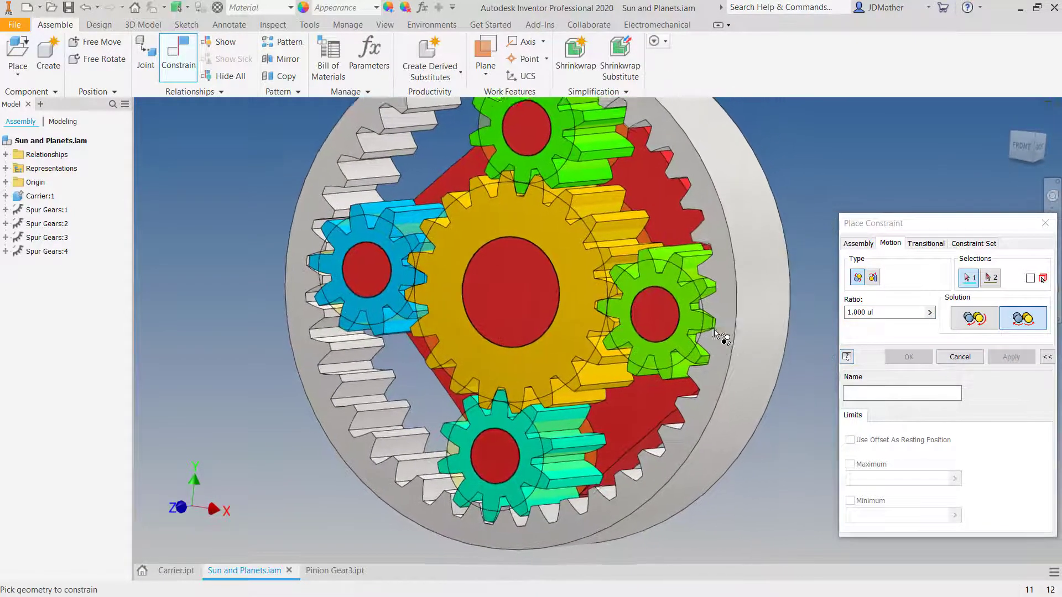
- Add a reverse rotation motion constraint from the yellow-green pinion to the sun gear, ratio 0.5, then save the assembly and its dependents
scroll(653, 401, up, 3)
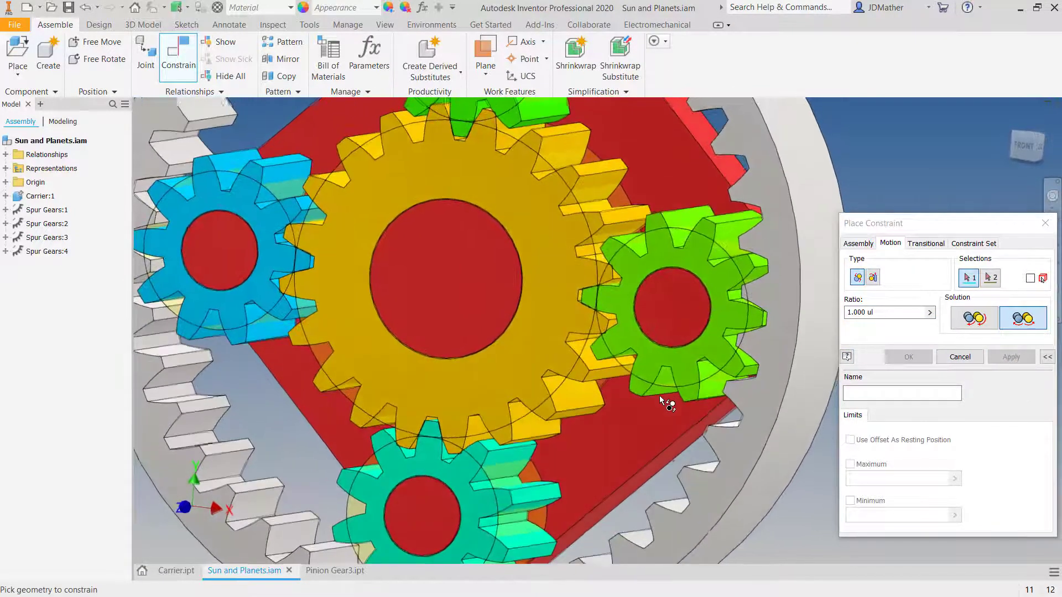
click(673, 390)
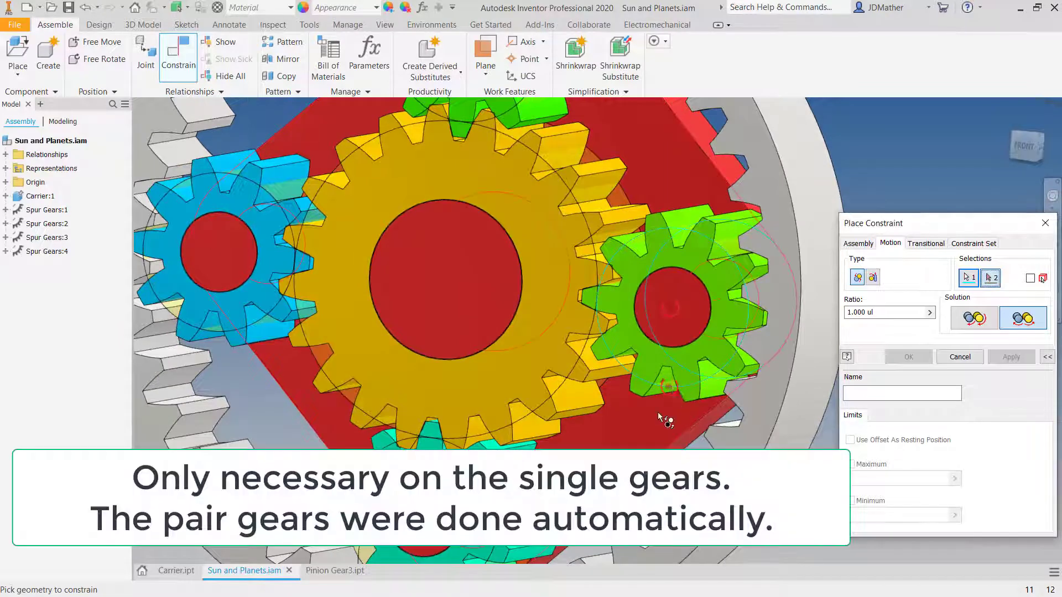
click(561, 388)
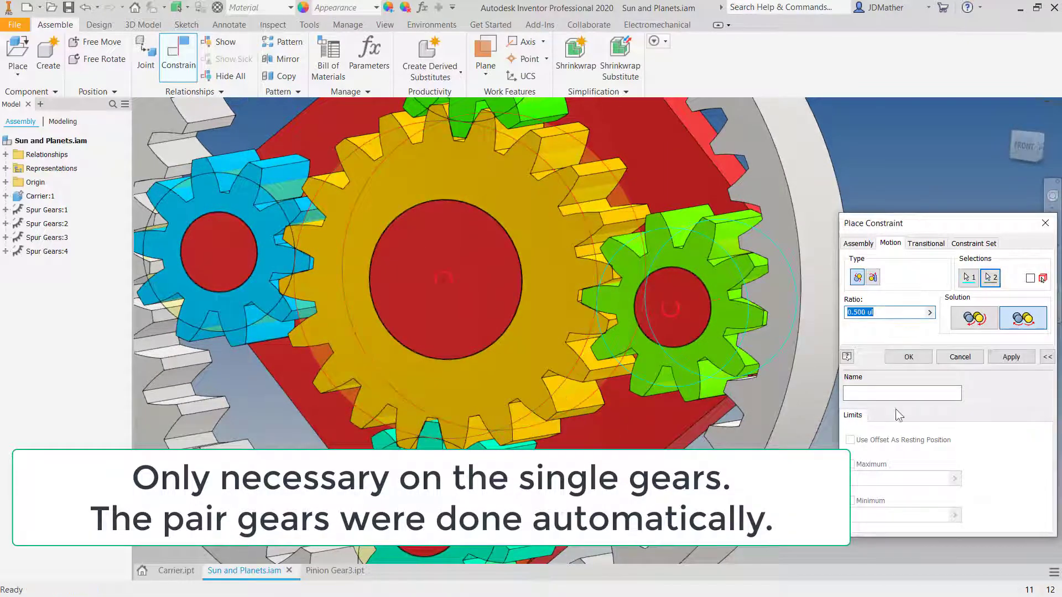
click(907, 353)
scroll(636, 332, down, 4)
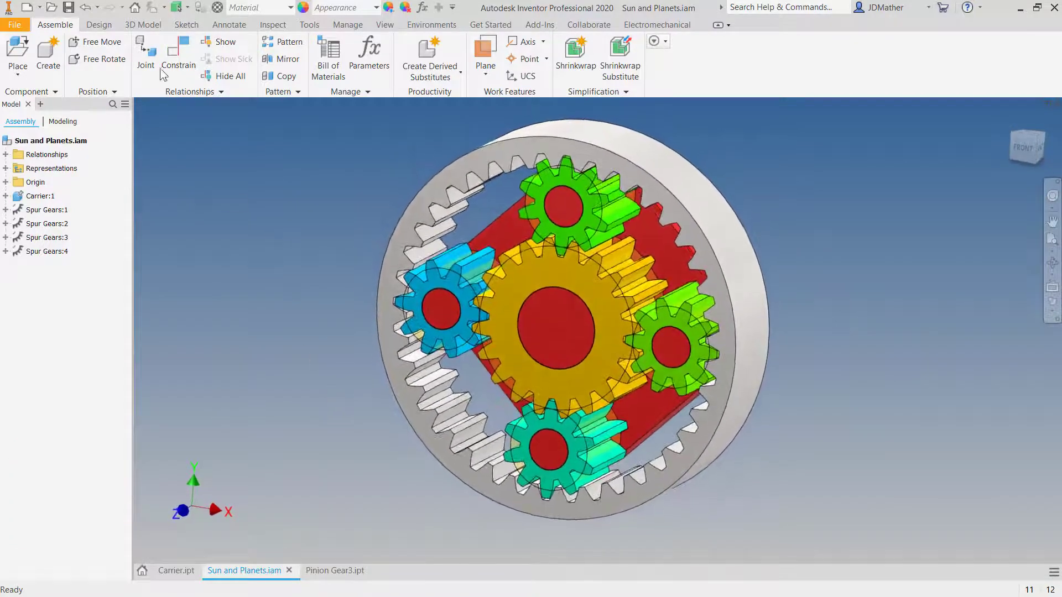
click(68, 7)
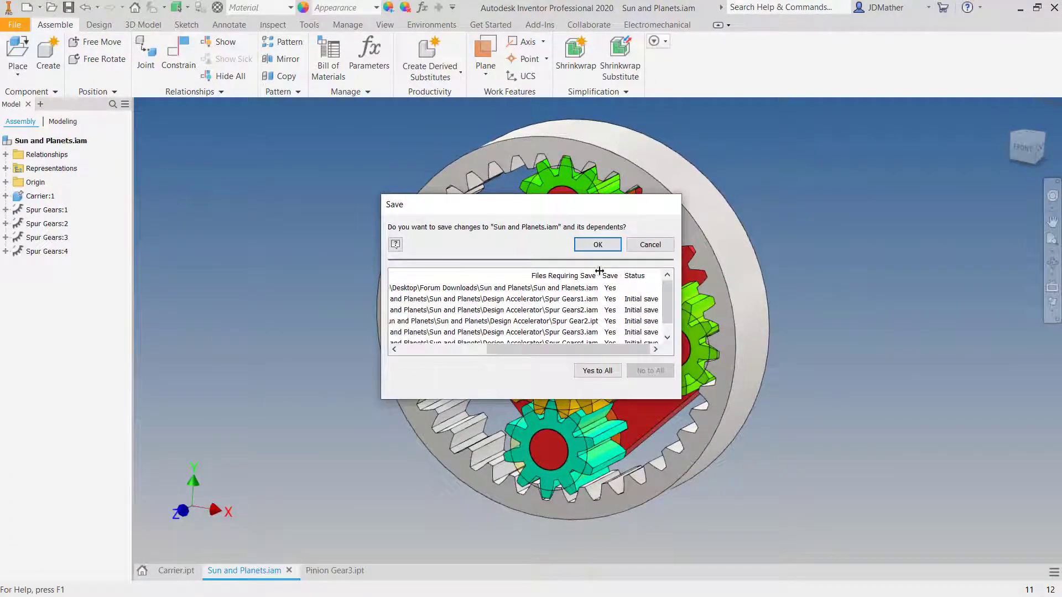
click(597, 244)
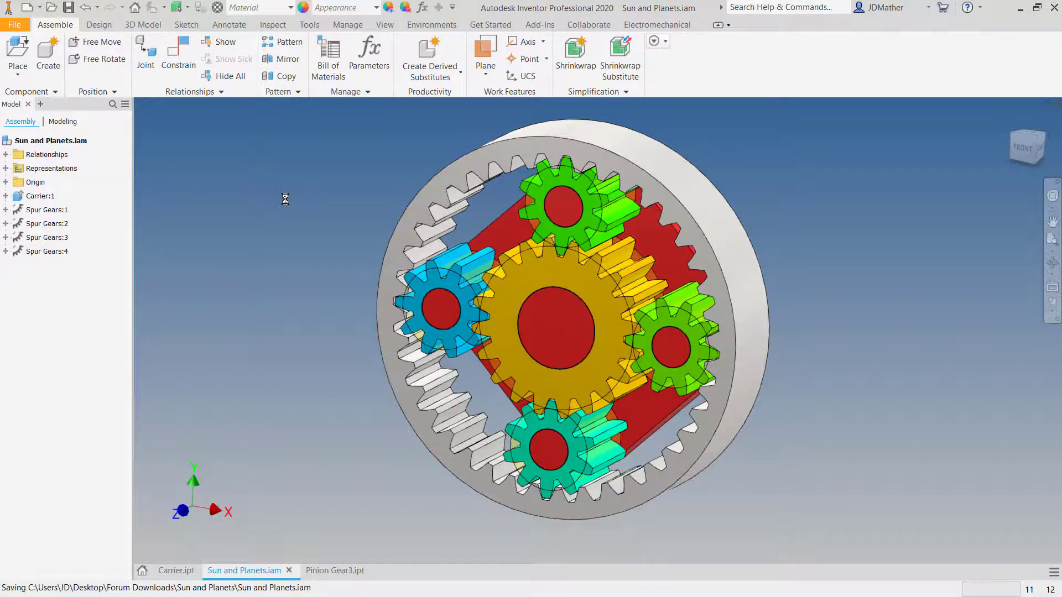
- Test the gear train's motion by trying to move the blue pinion and the upper green pinion
click(454, 303)
click(554, 231)
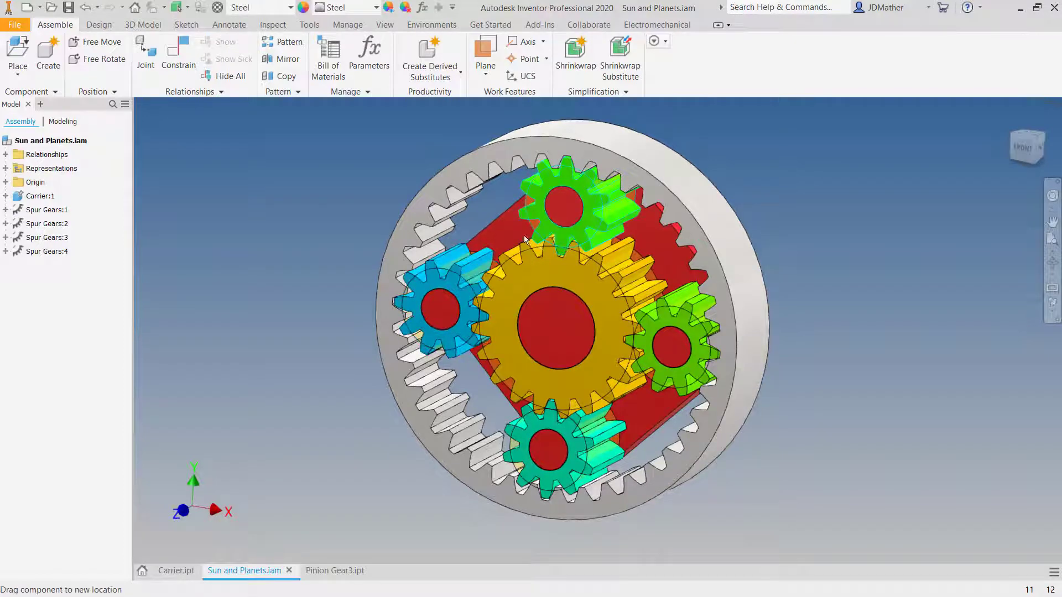
click(153, 220)
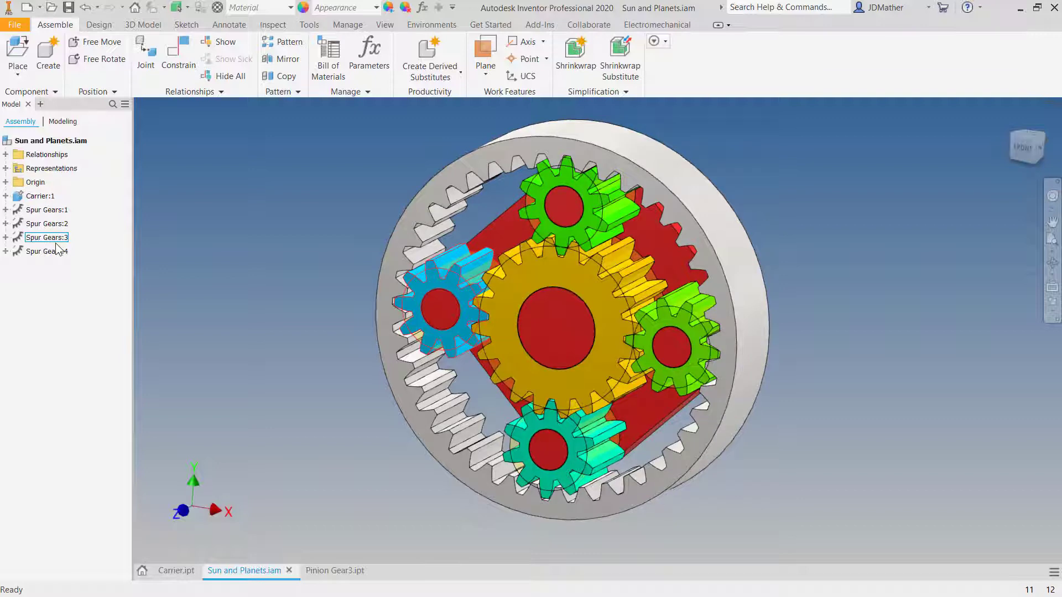
shift+middle_drag(194, 337, 261, 357)
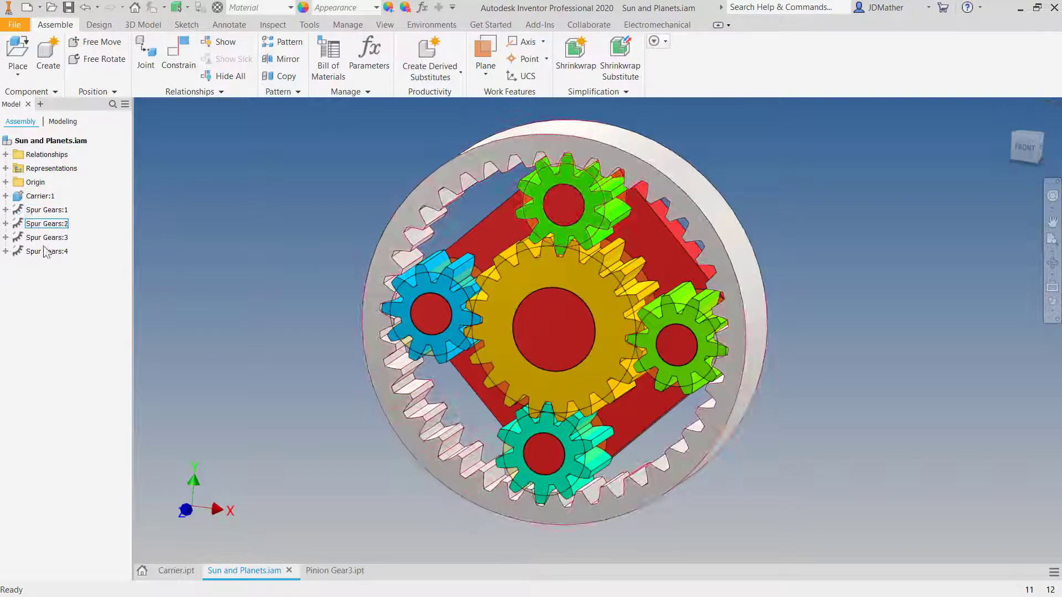
shift+middle_drag(166, 233, 201, 231)
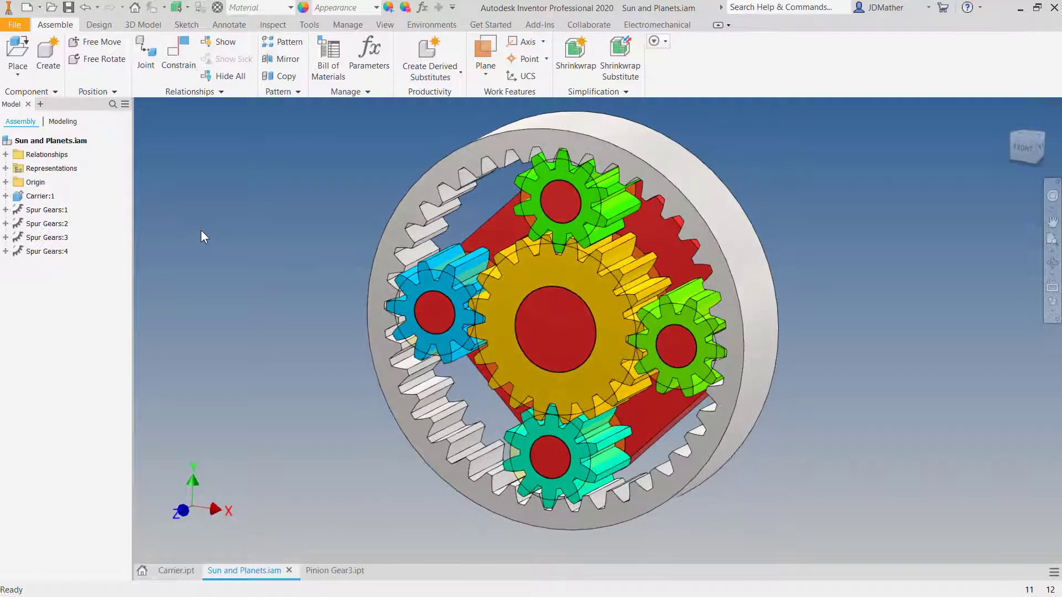
- Unground the carrier and move the assembly by its ring gear to test its freedom
right_click(38, 200)
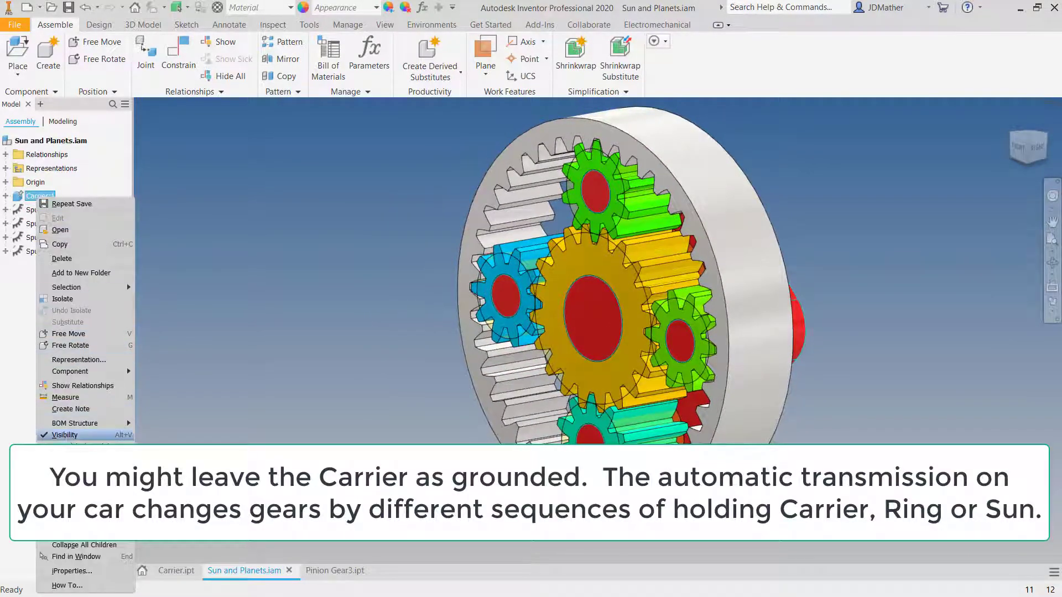
click(66, 481)
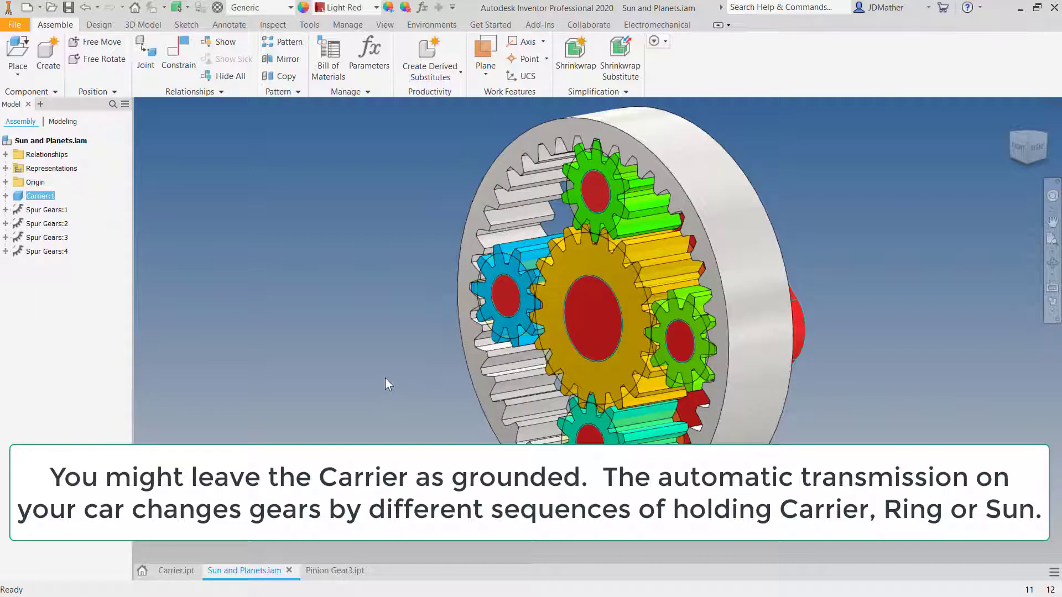
click(384, 377)
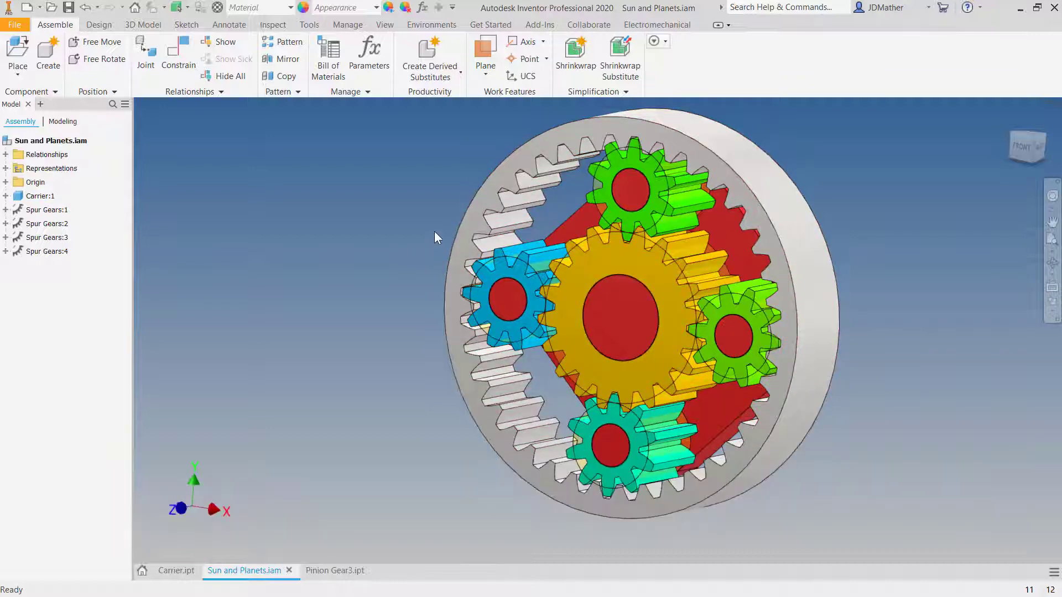
shift+middle_drag(364, 285, 466, 257)
drag(492, 231, 216, 239)
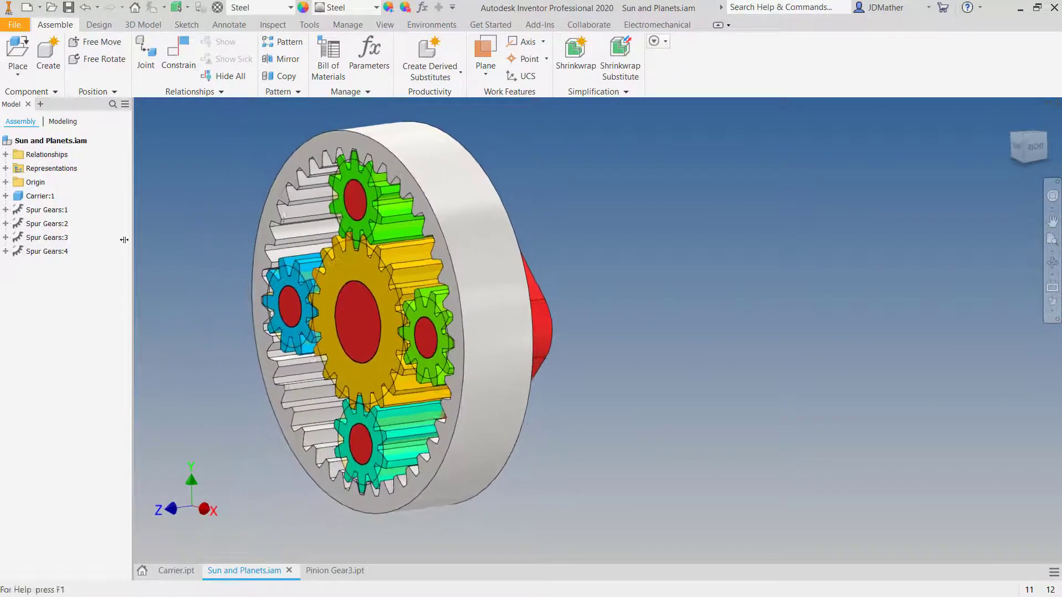
- Flush-constrain the carrier's XY plane to the assembly's origin XY plane with a 0 mm offset
click(6, 195)
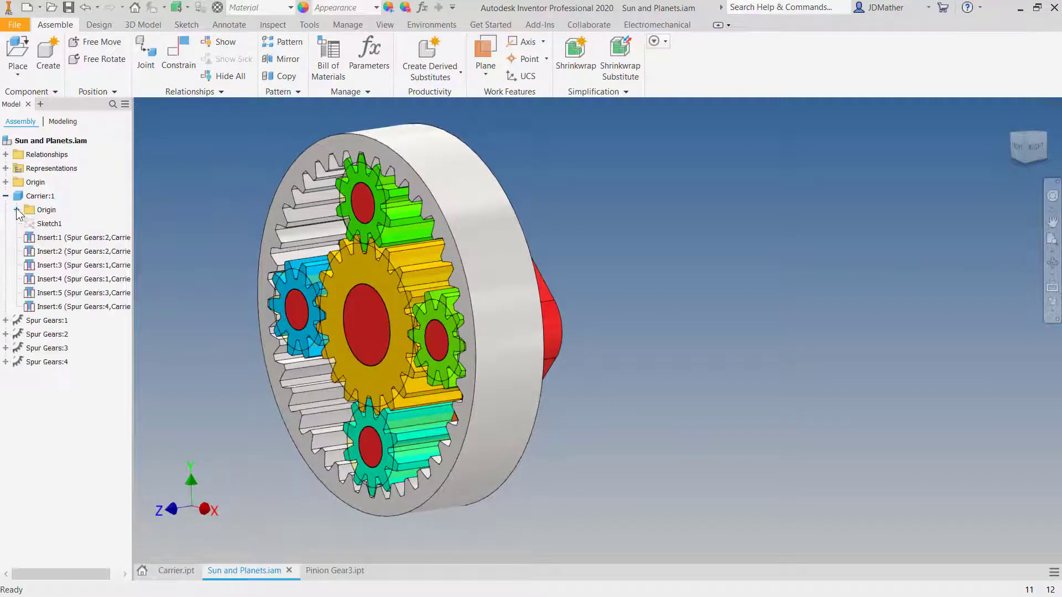
click(16, 210)
click(67, 254)
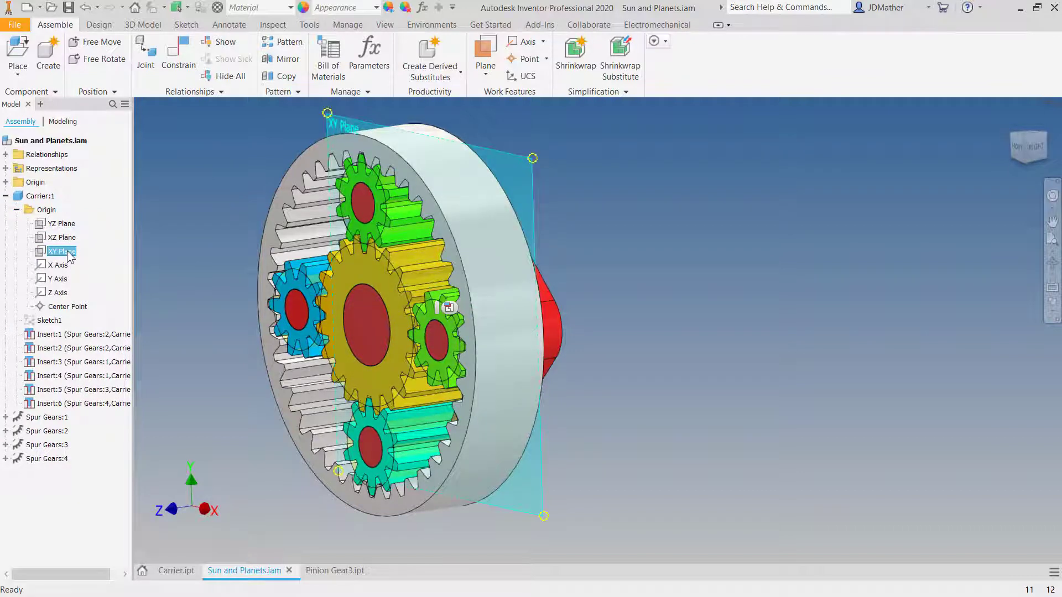
key(c)
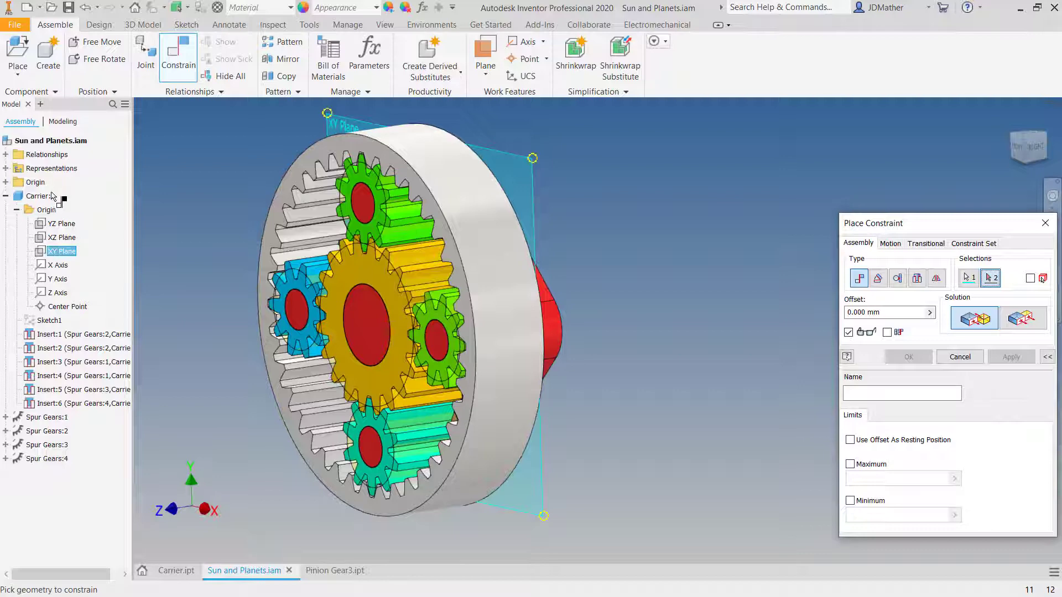
click(1019, 320)
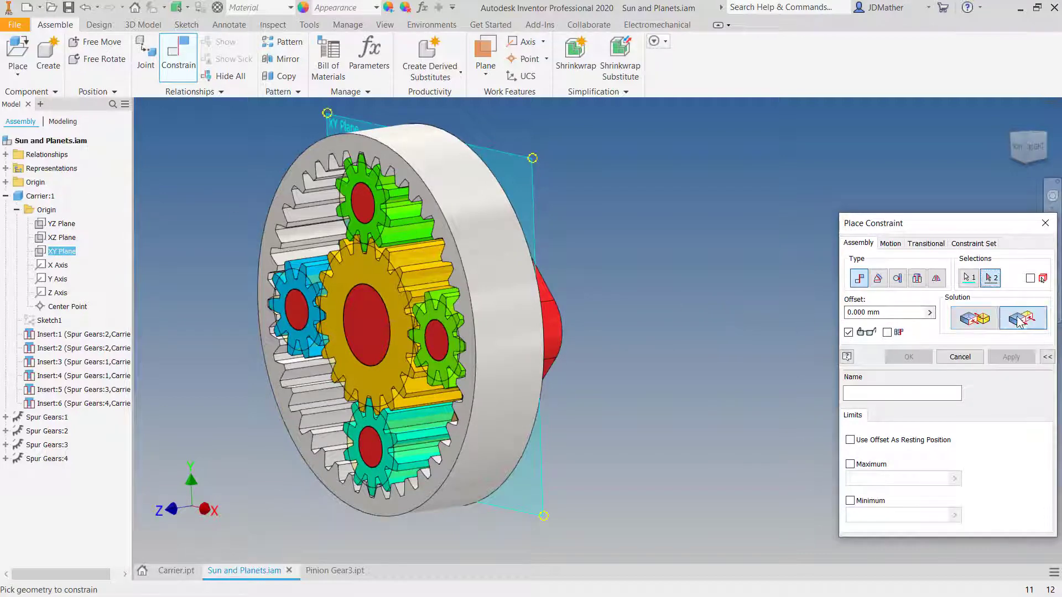
click(6, 183)
click(51, 223)
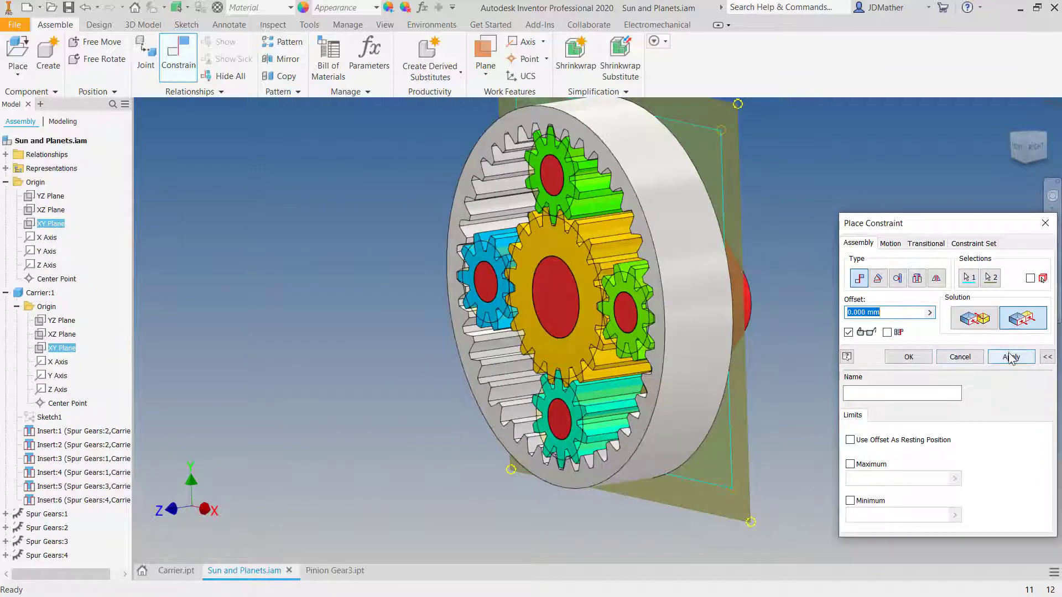
click(1011, 357)
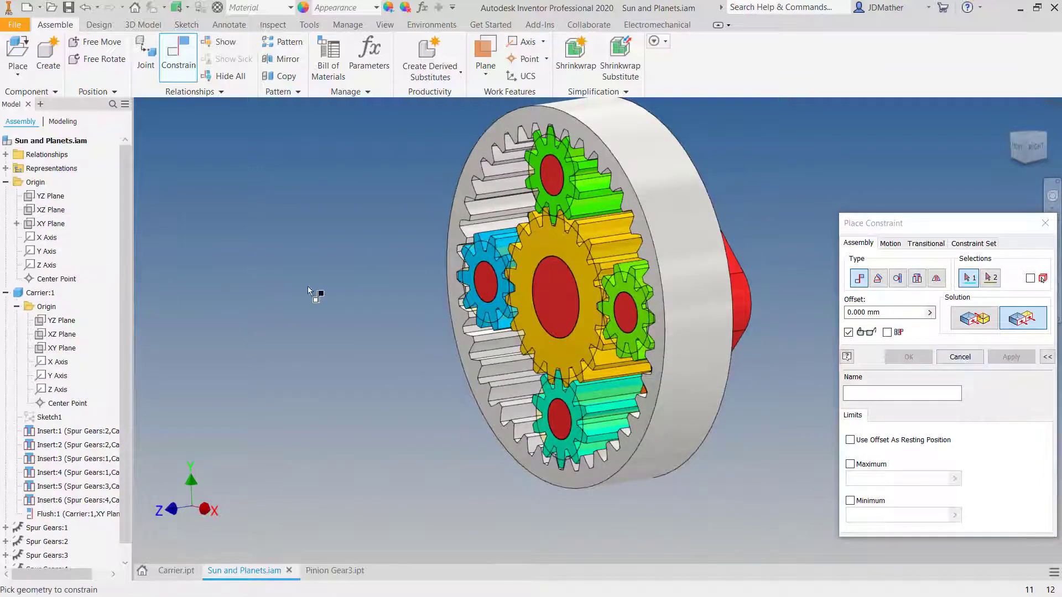
- Mate the carrier's Z axis to the assembly's origin Z axis with a 0 mm offset and test the ring gear's movement
click(975, 321)
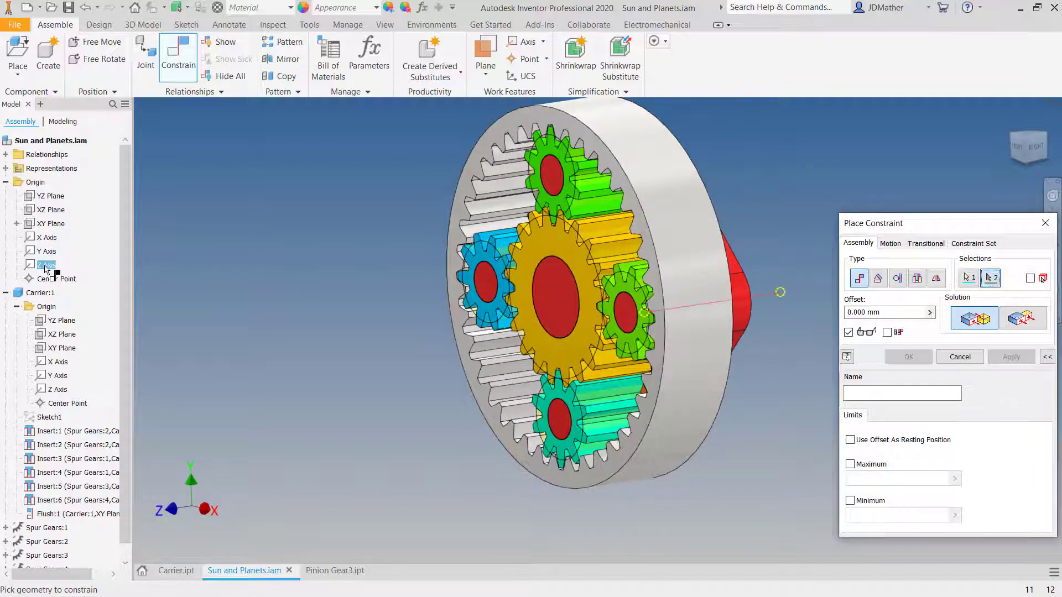
click(58, 390)
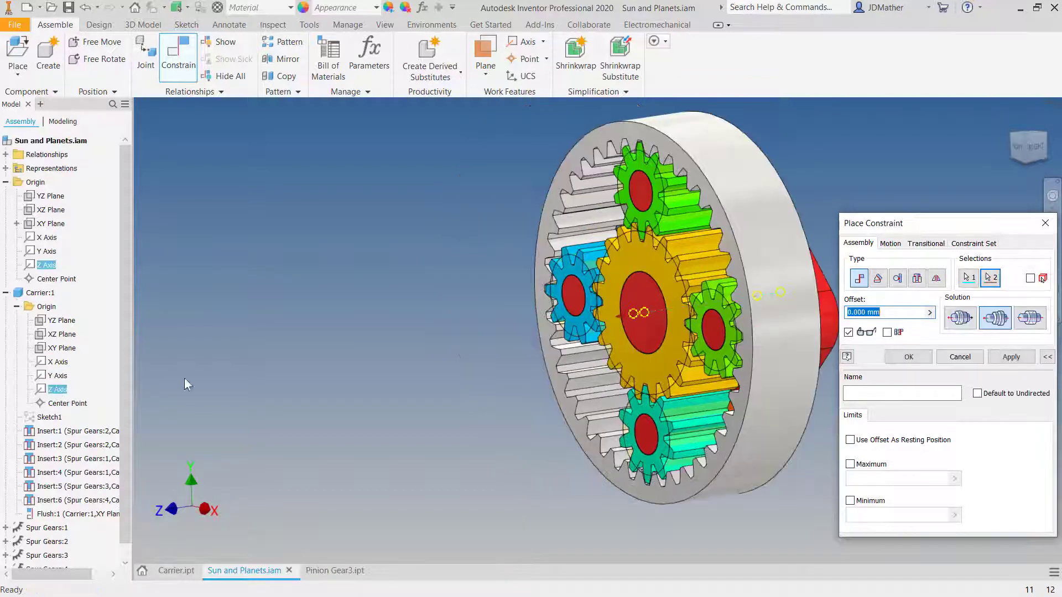
click(911, 355)
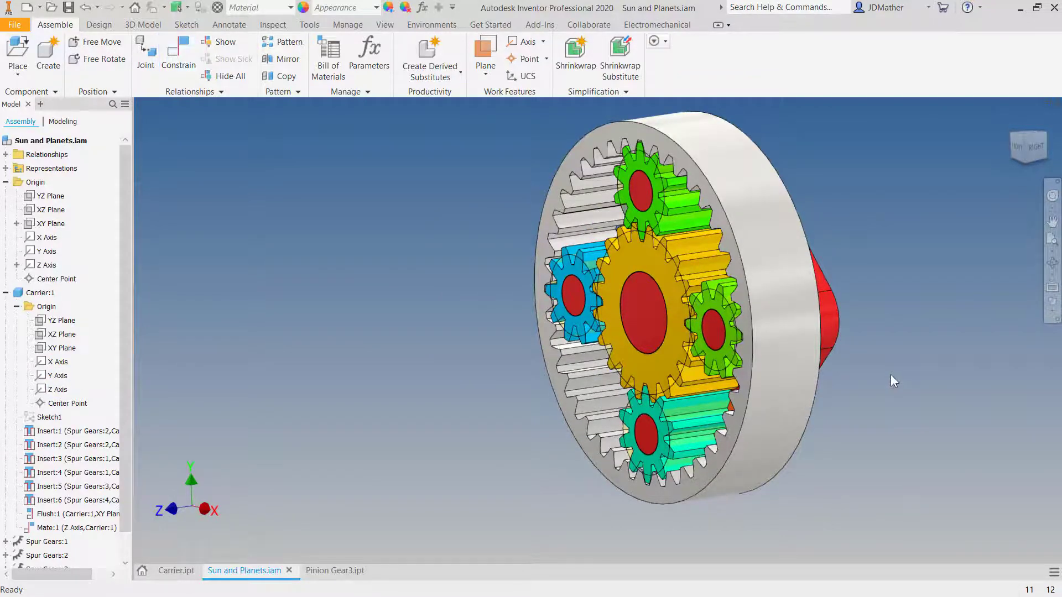
drag(567, 146, 608, 227)
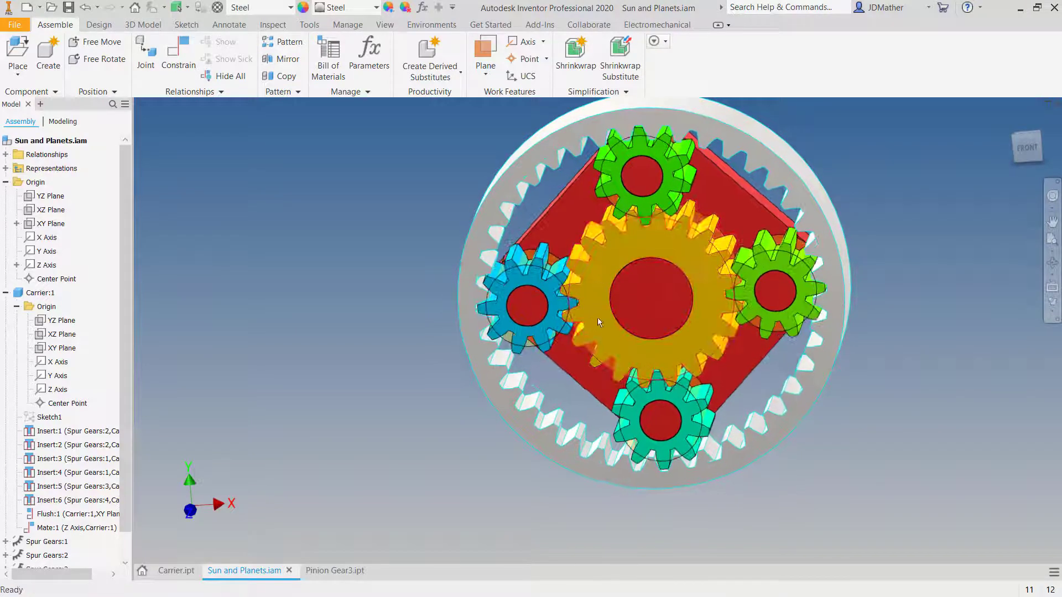
mouse_move(523, 176)
mouse_down()
mouse_move(512, 181)
mouse_move(529, 172)
mouse_up()
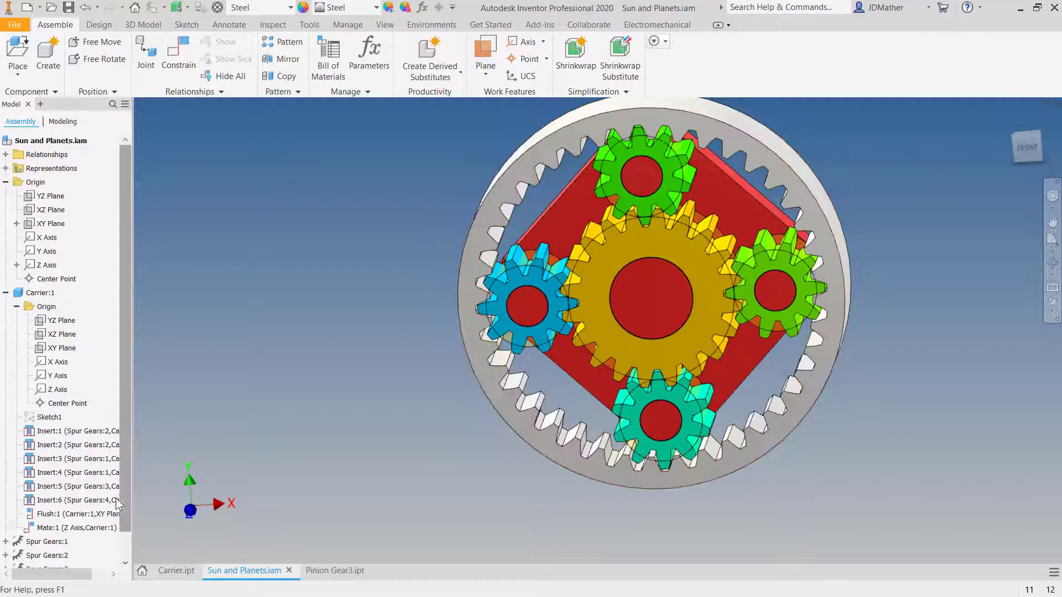
- Change the rotation motion constraint between the blue pinion and the sun gear to the forward solution
drag(124, 475, 117, 540)
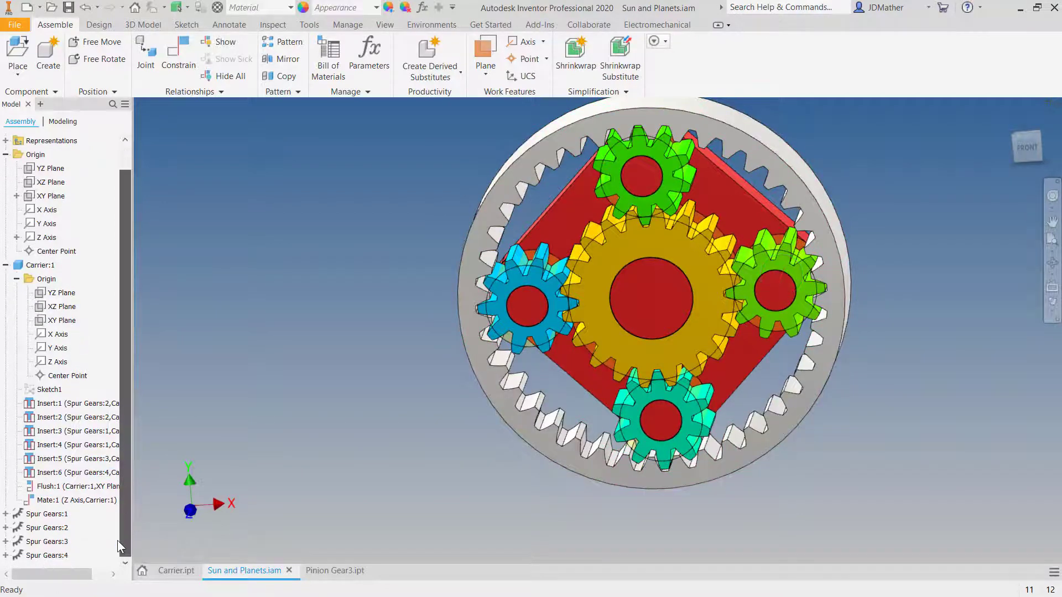
click(6, 265)
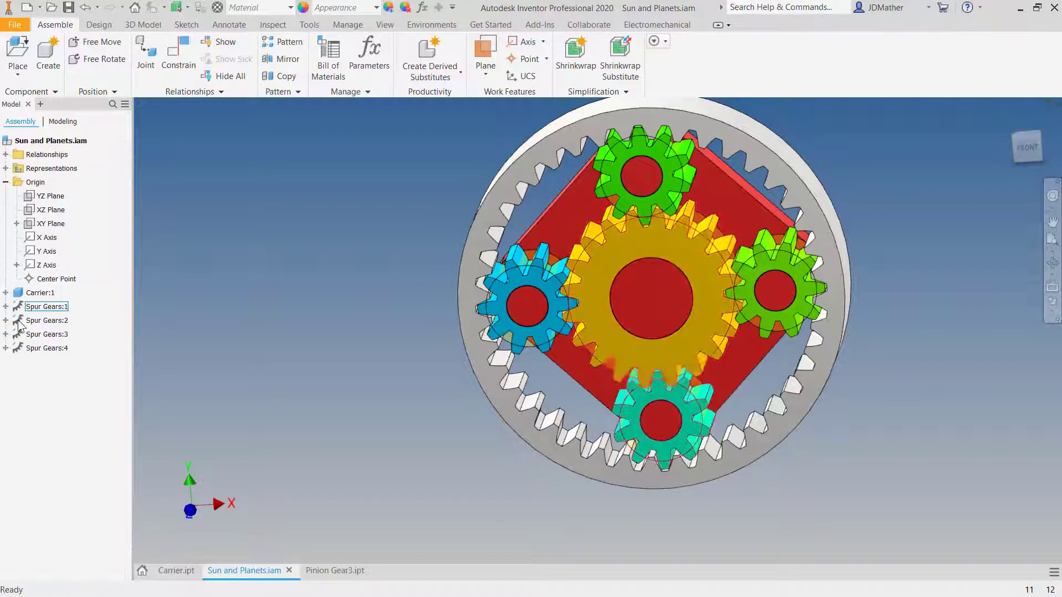
click(5, 154)
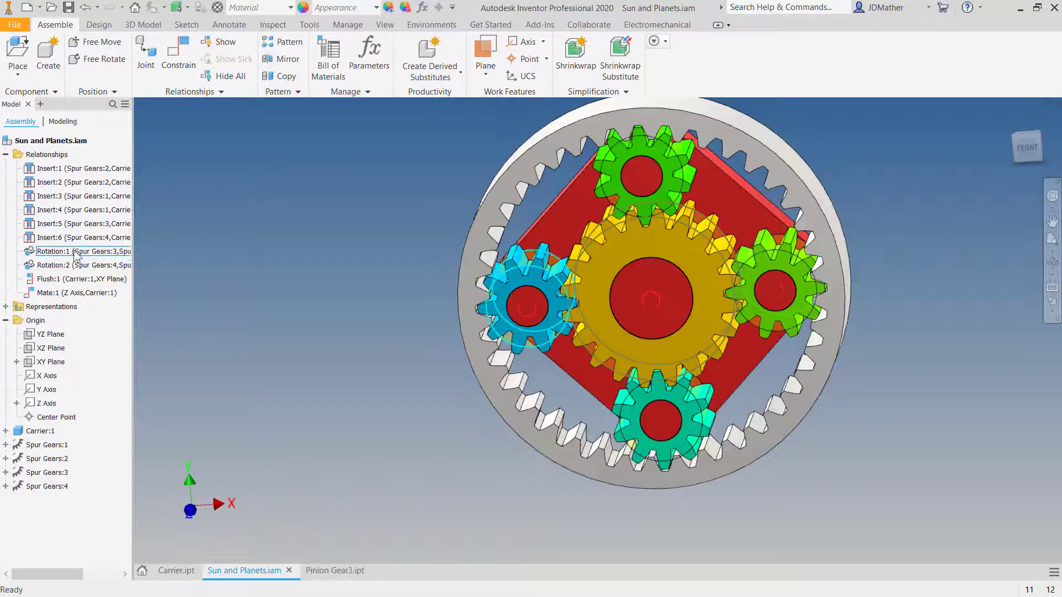
right_click(77, 253)
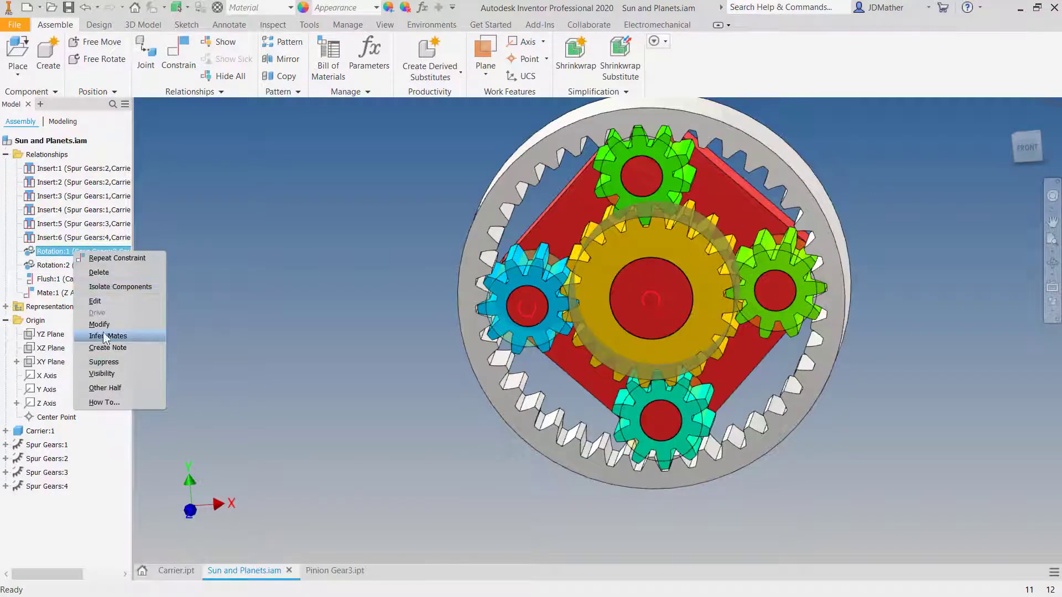
click(98, 300)
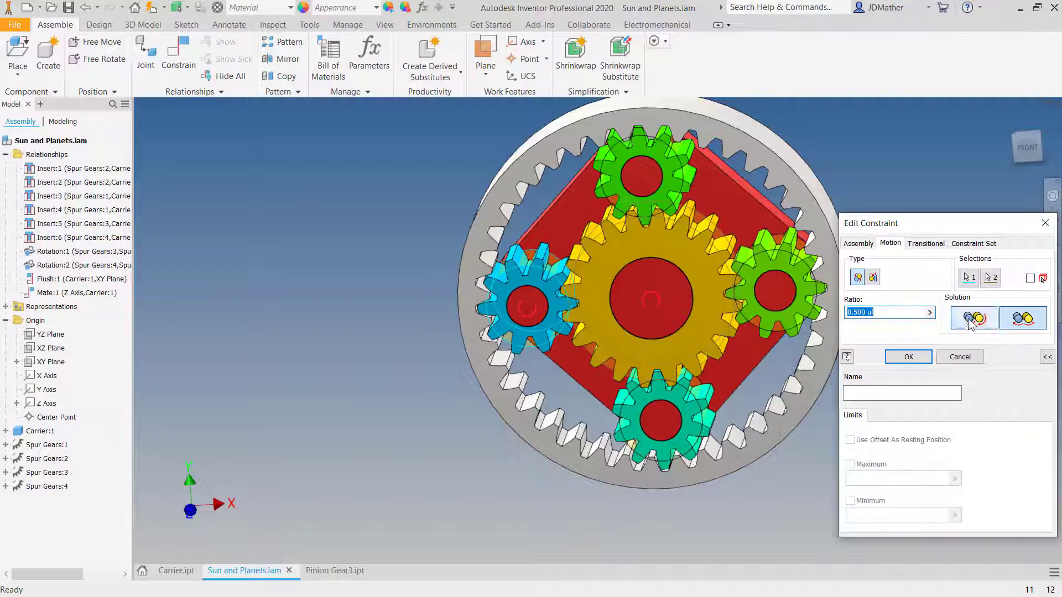
click(971, 319)
click(926, 358)
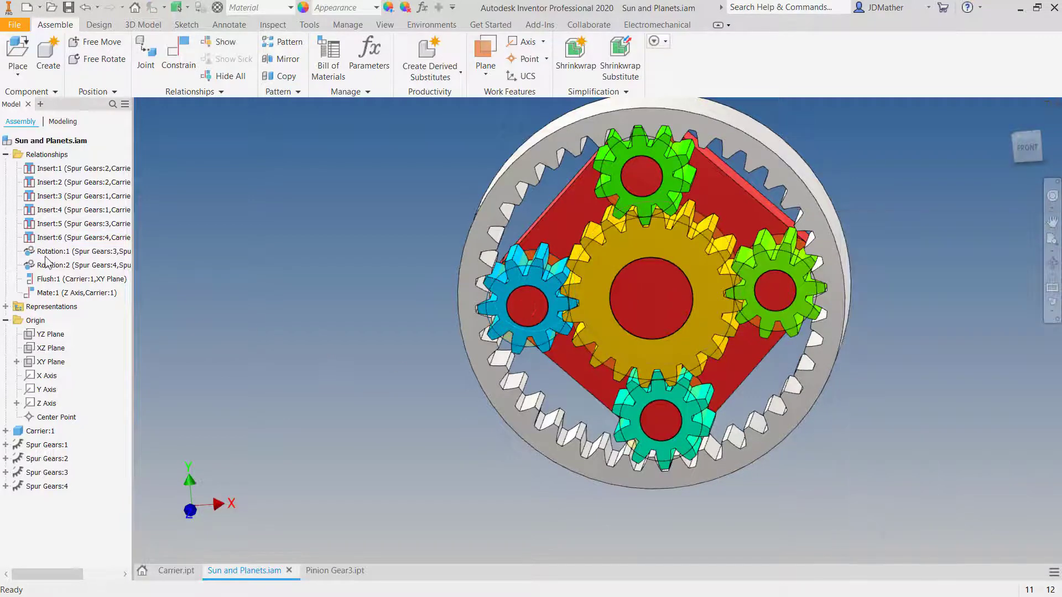
- Change the rotation motion constraint between the yellow-green pinion and the sun gear to the forward solution
right_click(48, 268)
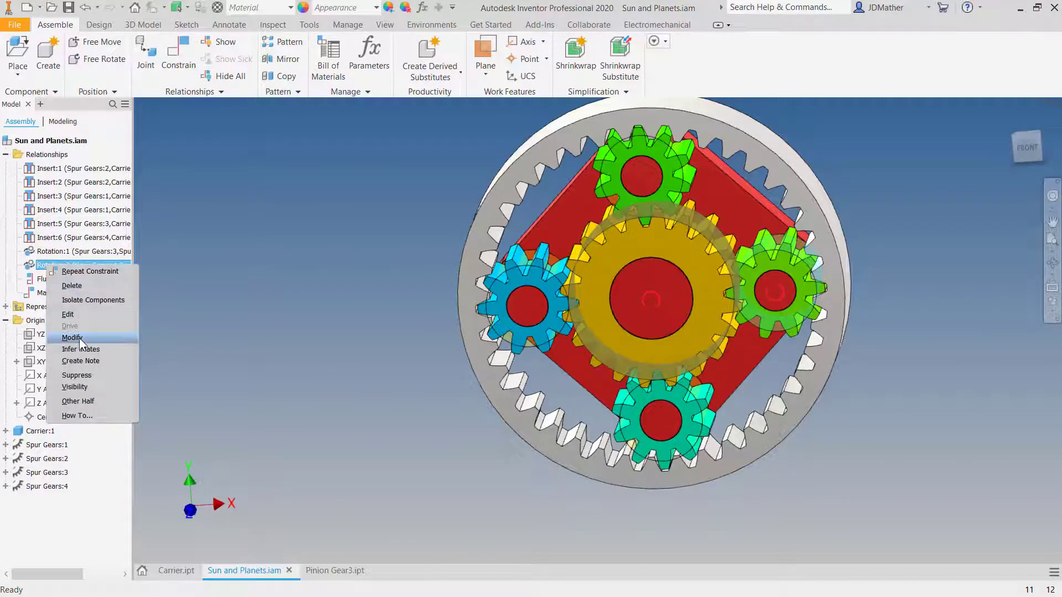
click(76, 316)
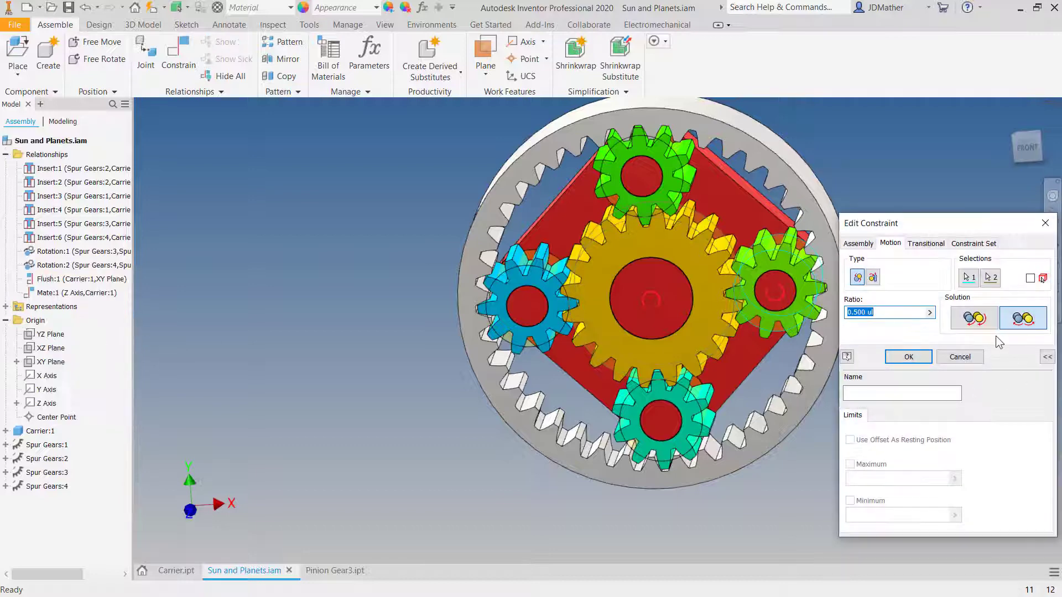
click(969, 325)
click(909, 357)
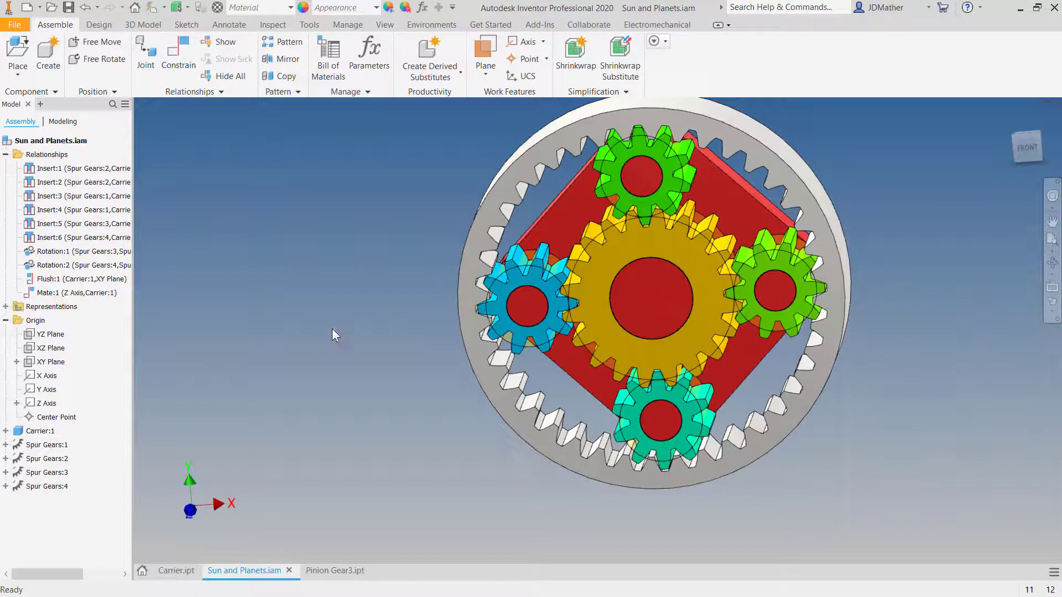
- Test the ring gear's motion with the edited rotation constraints and view the gear train at an angle
drag(480, 231, 509, 240)
shift+middle_drag(436, 306, 256, 470)
scroll(247, 459, down, 2)
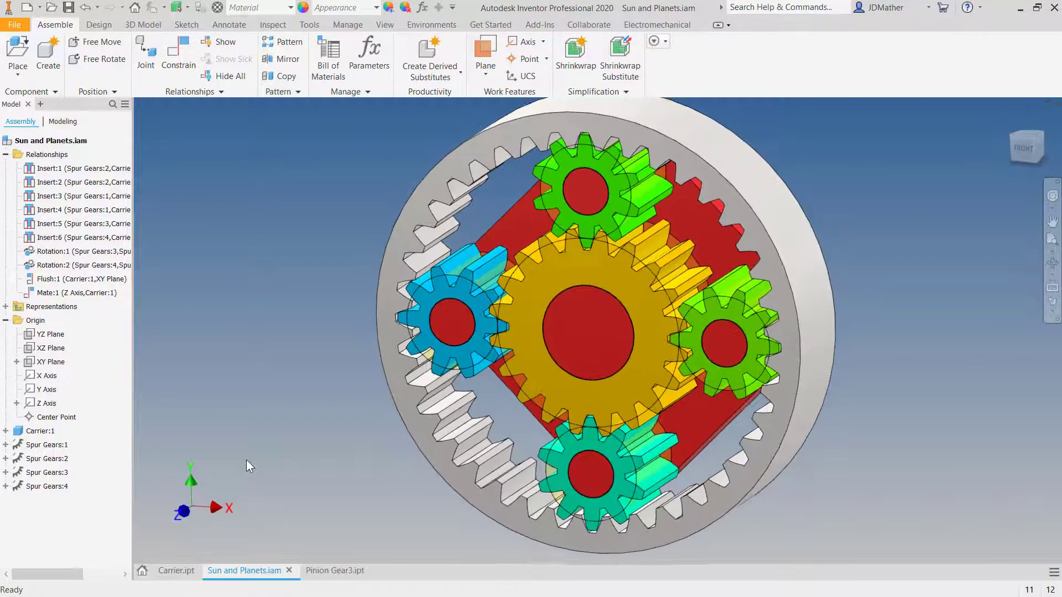
scroll(247, 459, up, 1)
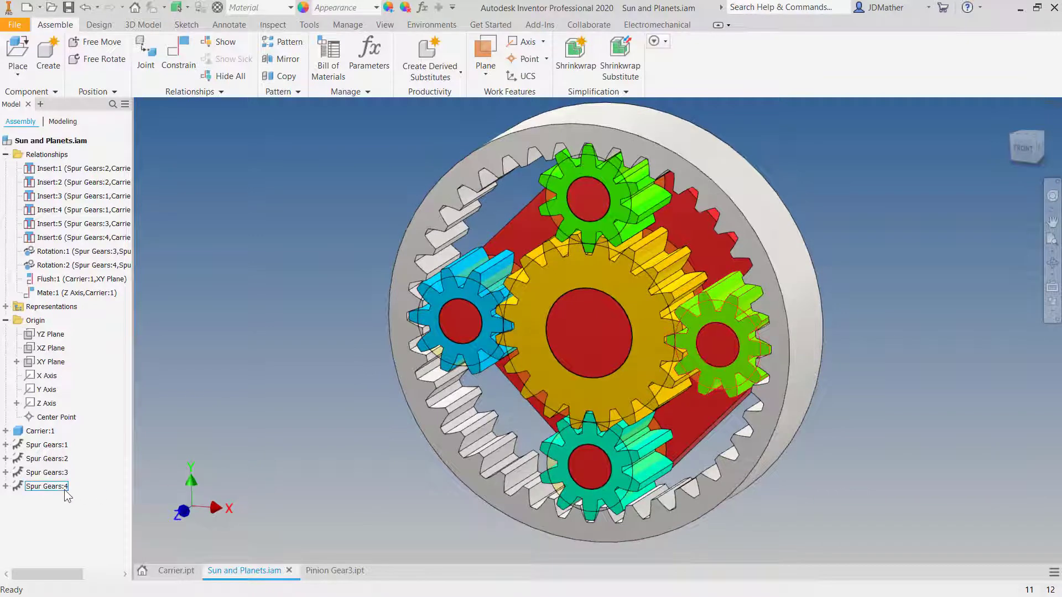
- Make the Spur Gears:1 and Spur Gears:2 subassemblies flexible
right_click(36, 448)
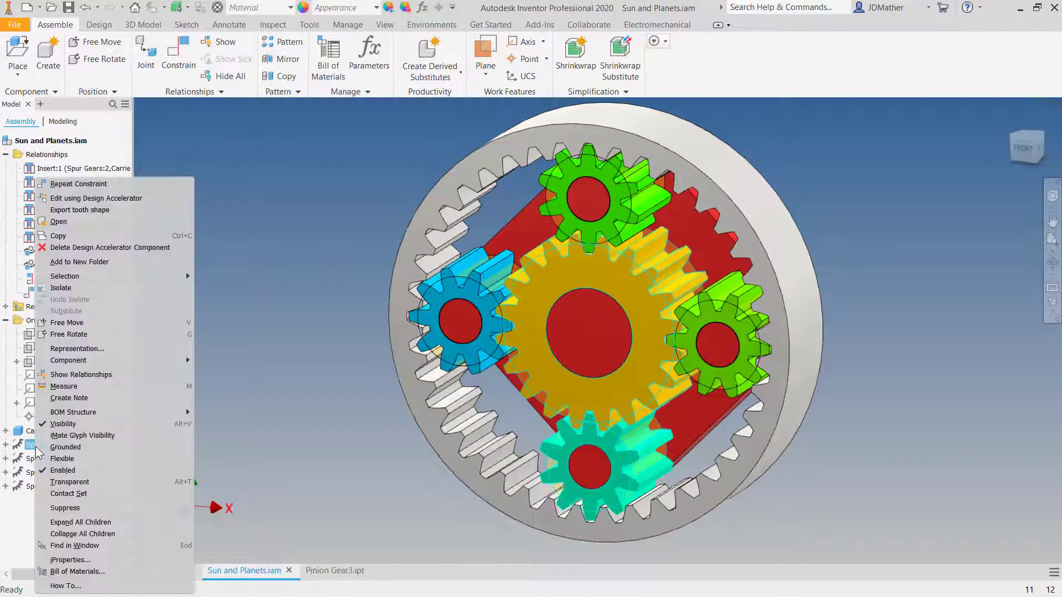
click(75, 470)
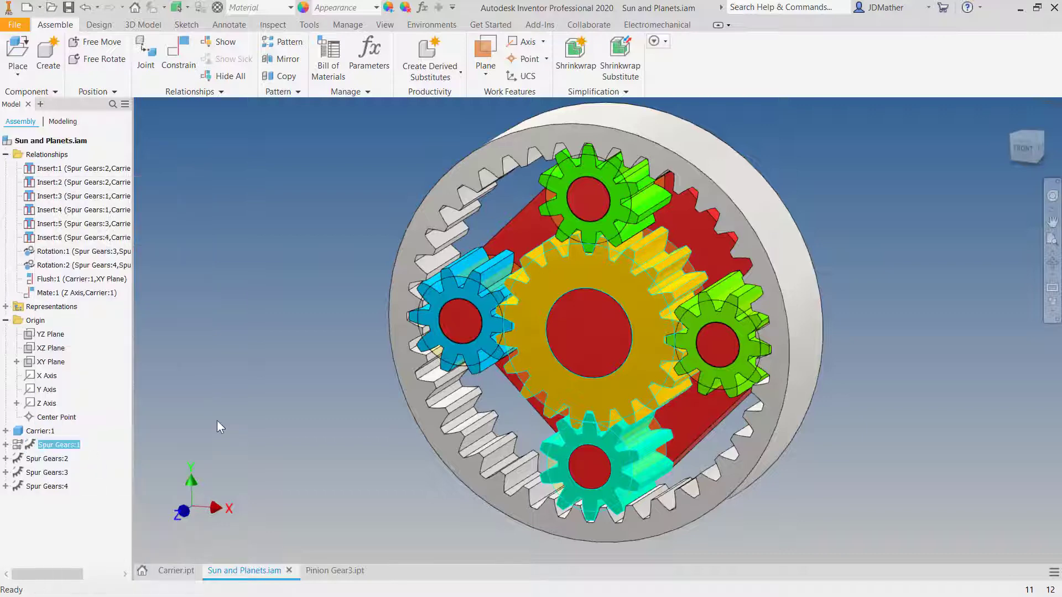
right_click(50, 458)
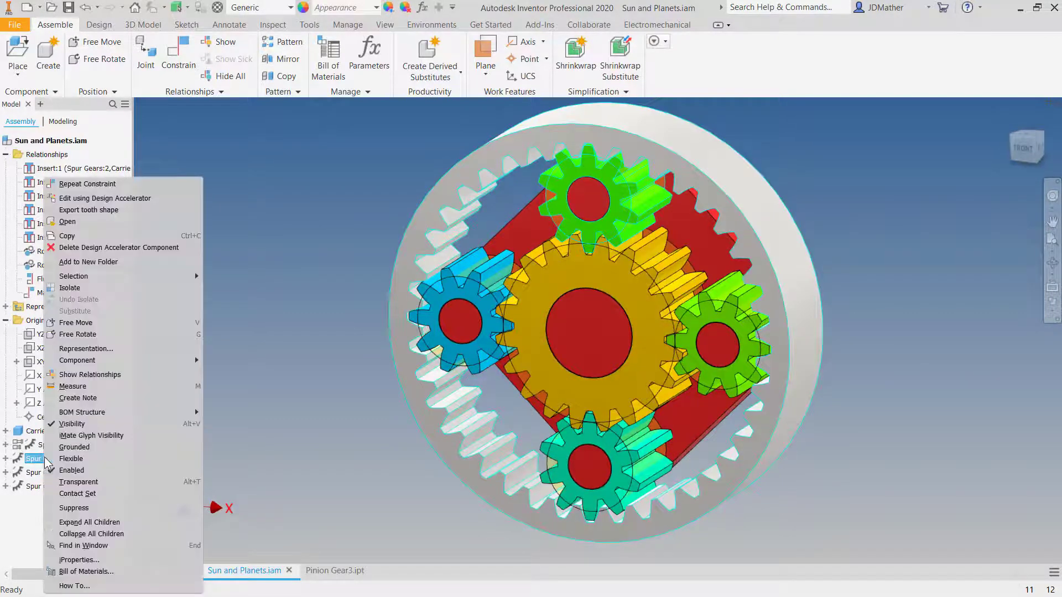
click(70, 470)
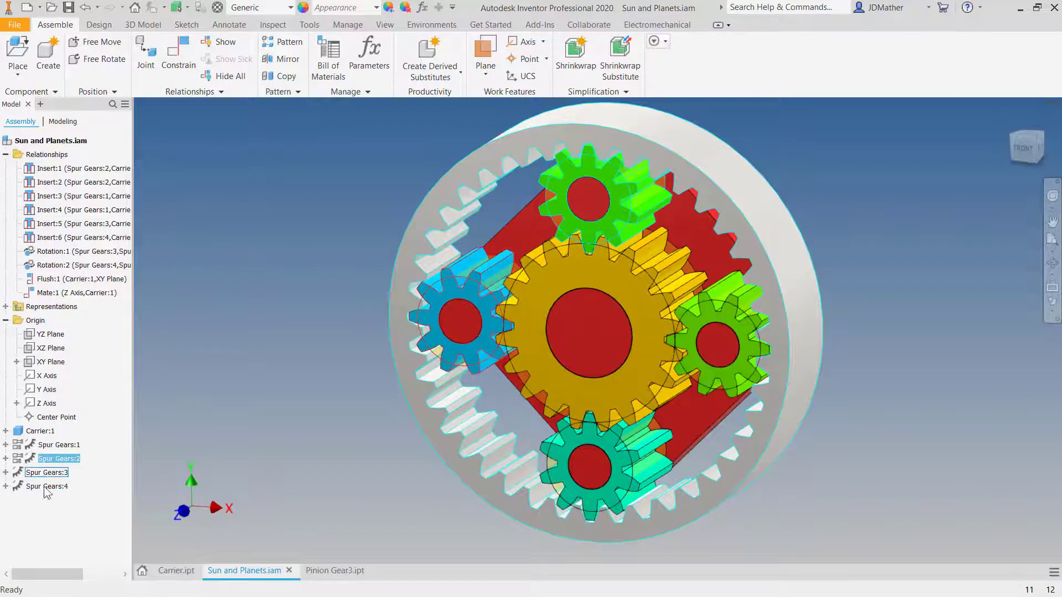
click(249, 473)
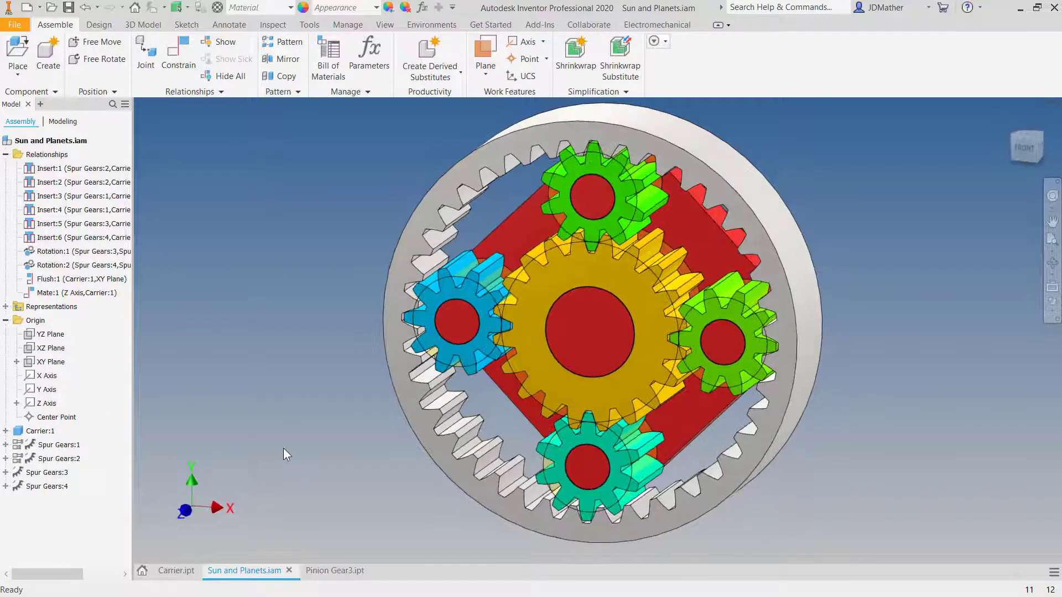
- Test the motion by moving the ring gear, the sun gear and the upper green pinion, and undo the last move
drag(423, 232, 434, 238)
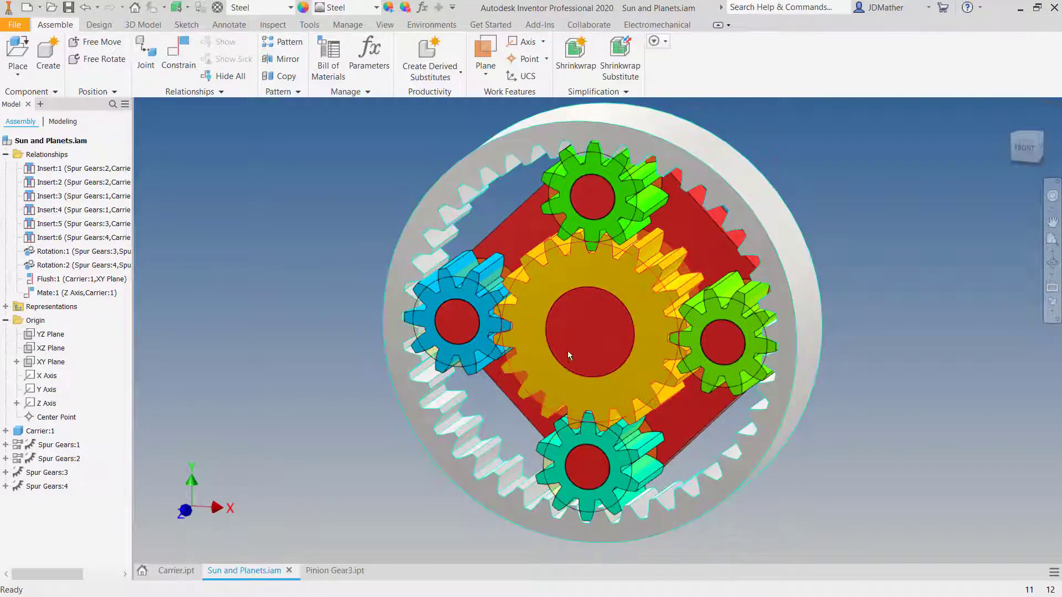
mouse_move(530, 338)
mouse_down()
mouse_move(531, 350)
mouse_move(537, 337)
mouse_up()
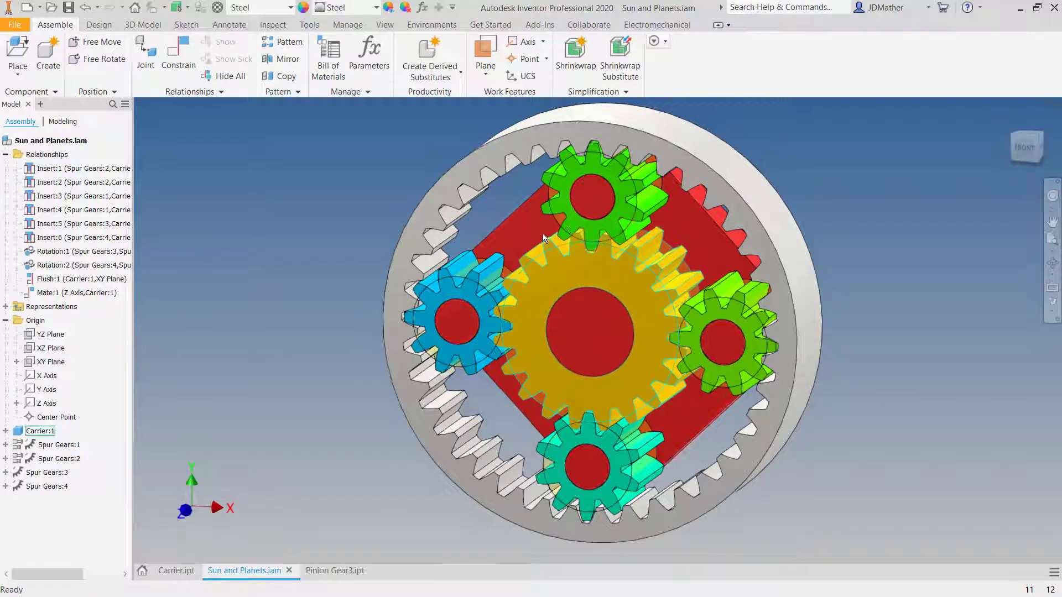
drag(569, 228, 598, 218)
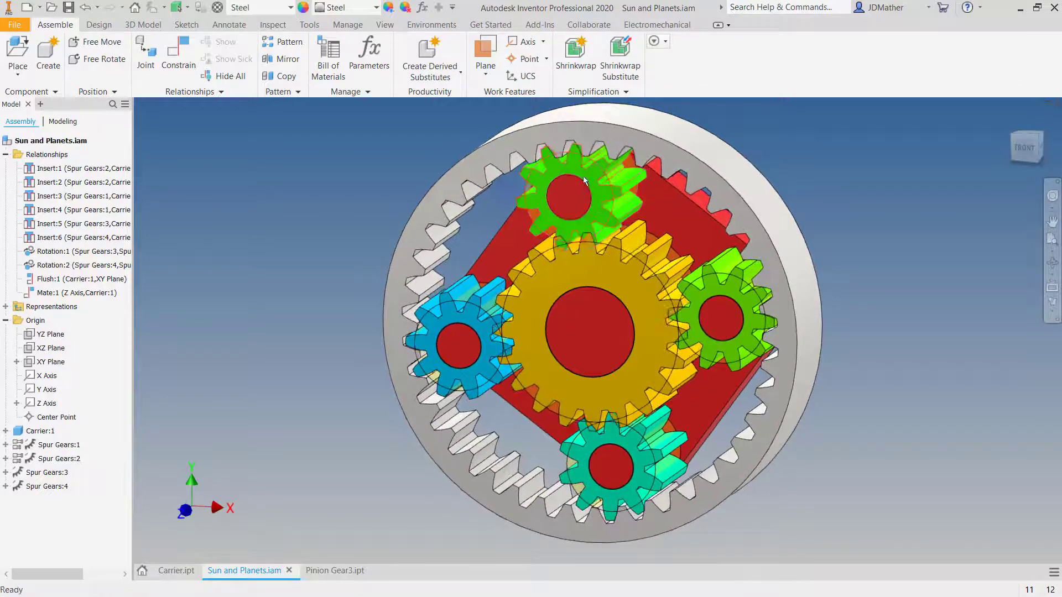
click(85, 7)
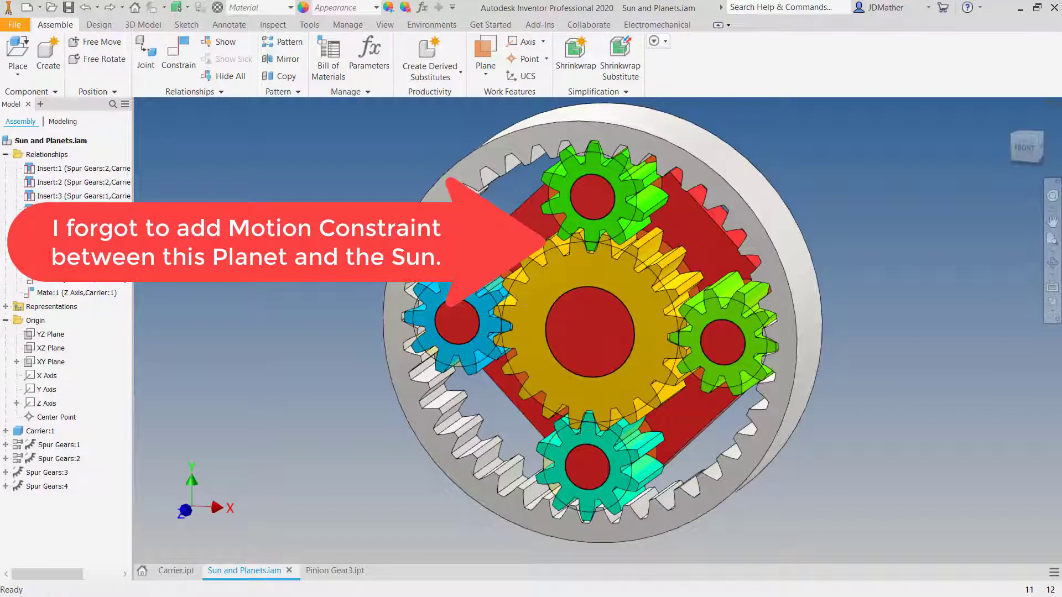
- Enter the Dynamic Simulation environment for the gear assembly and dismiss the over-constraint warning
shift+middle_drag(238, 268, 246, 277)
shift+middle_drag(247, 324, 287, 239)
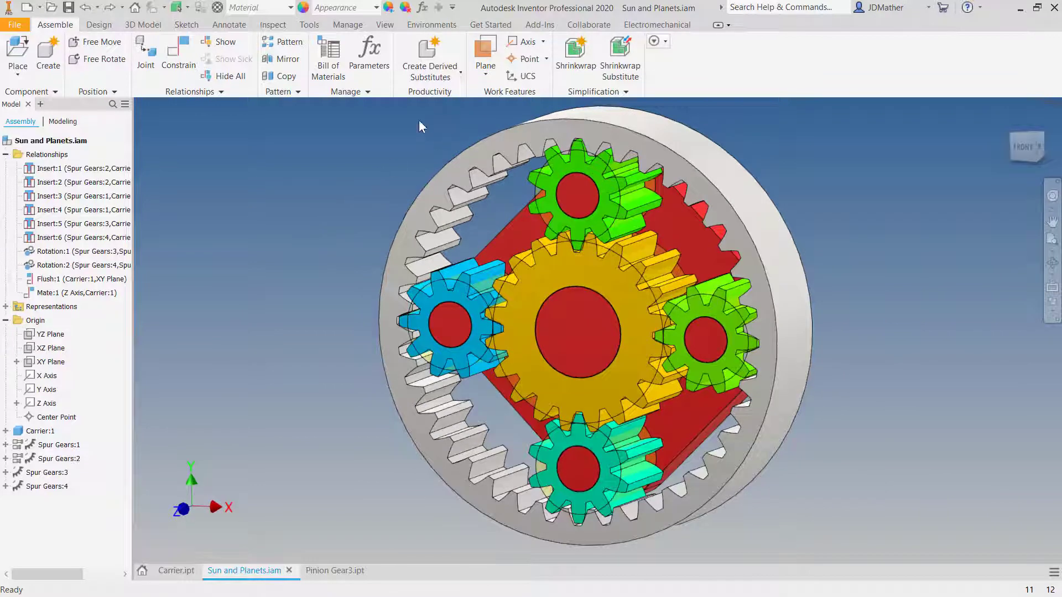
click(423, 25)
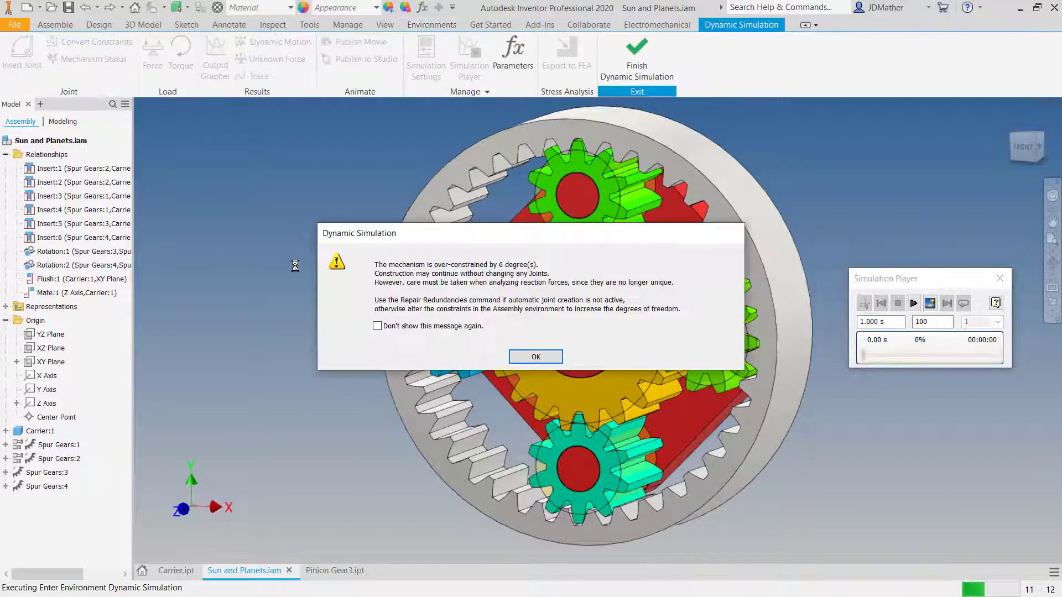
click(535, 357)
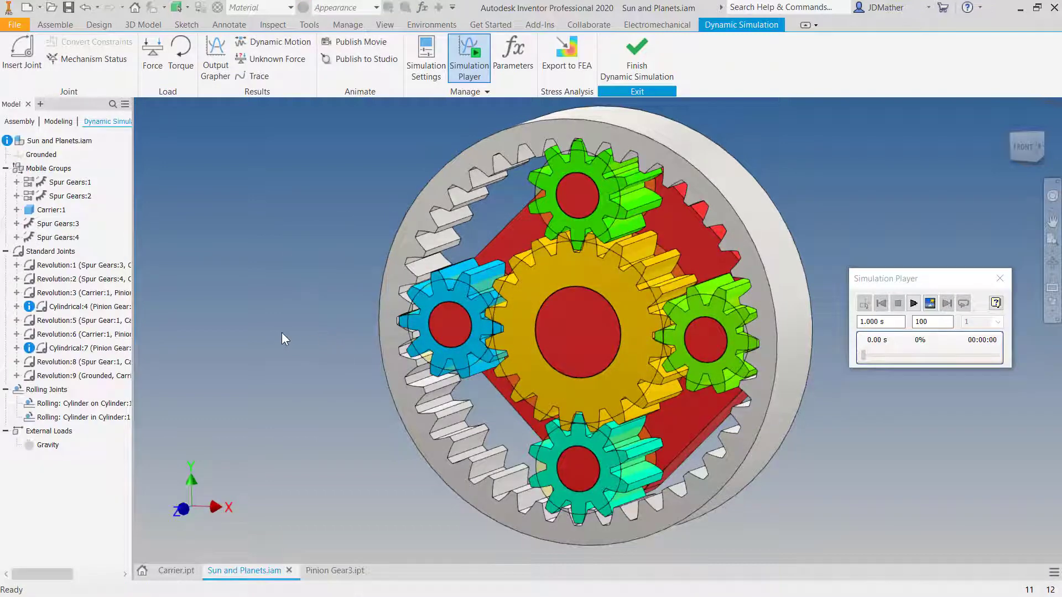
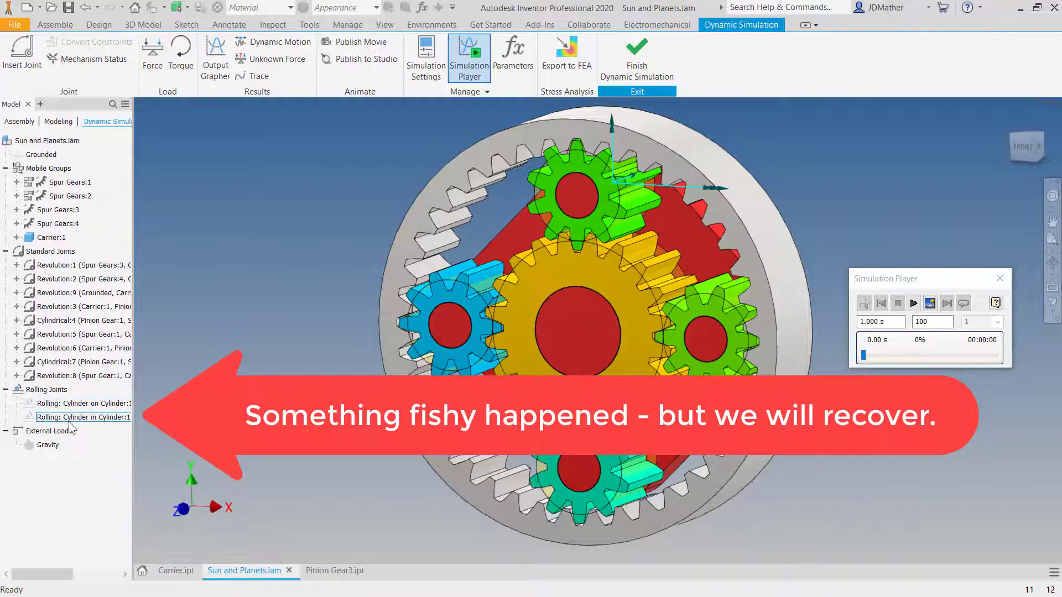
- Turn off automatic conversion of constraints to standard joints, keeping the standard joints already created
click(424, 63)
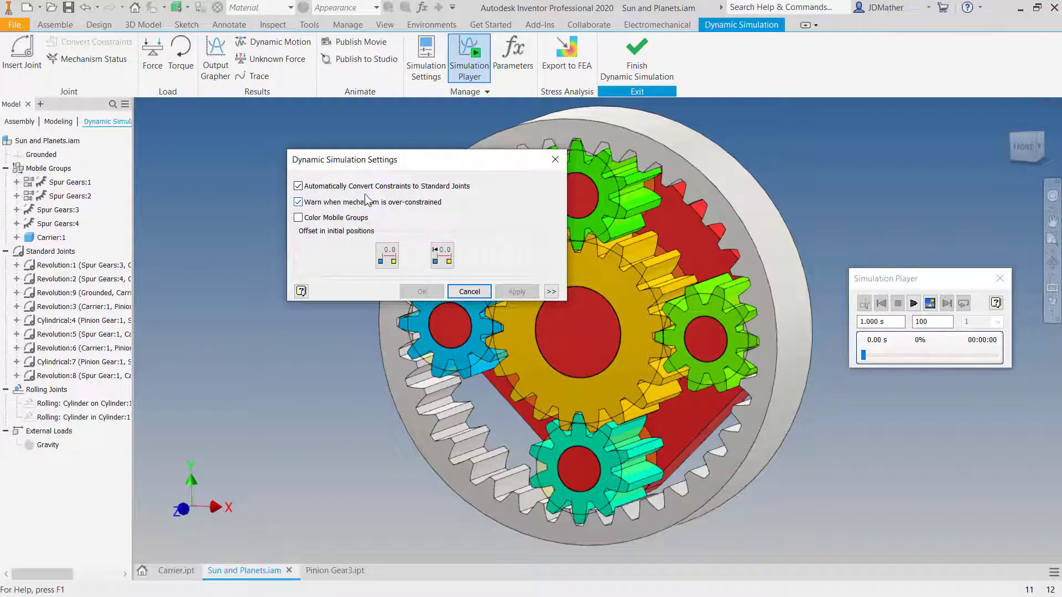
click(304, 187)
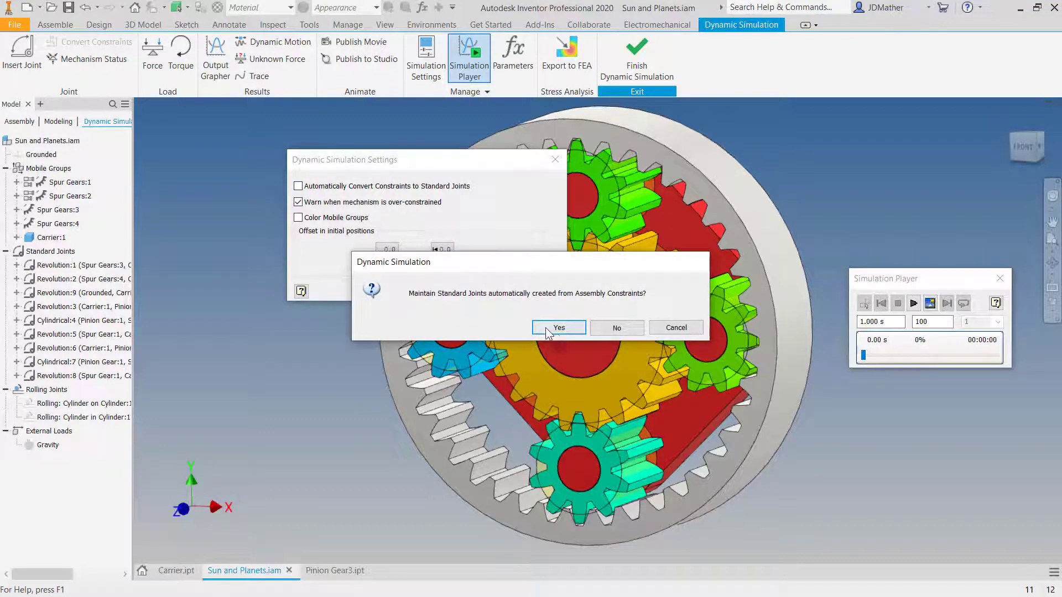
click(554, 329)
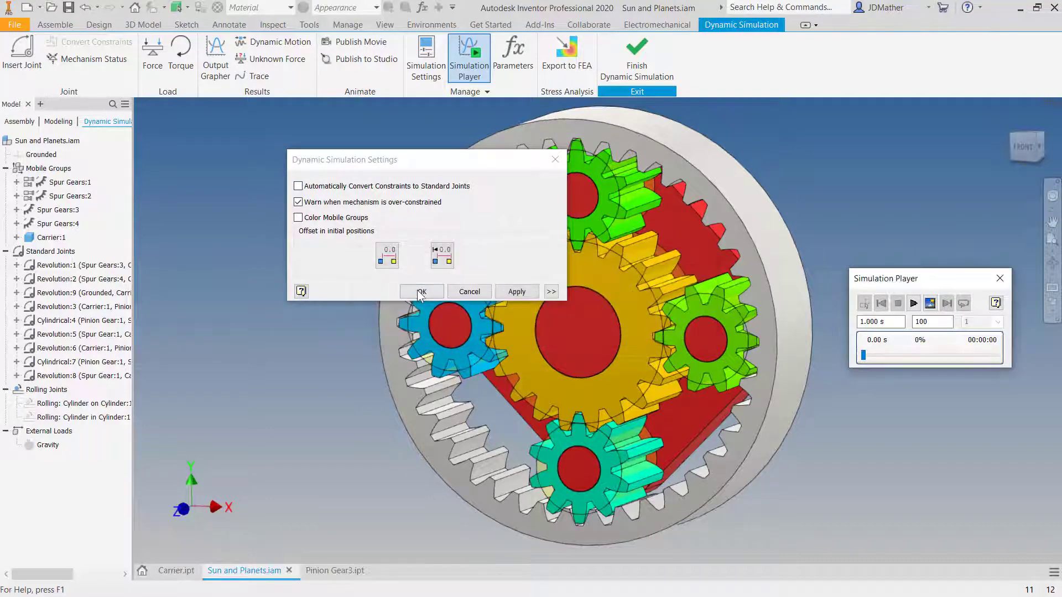
key(Return)
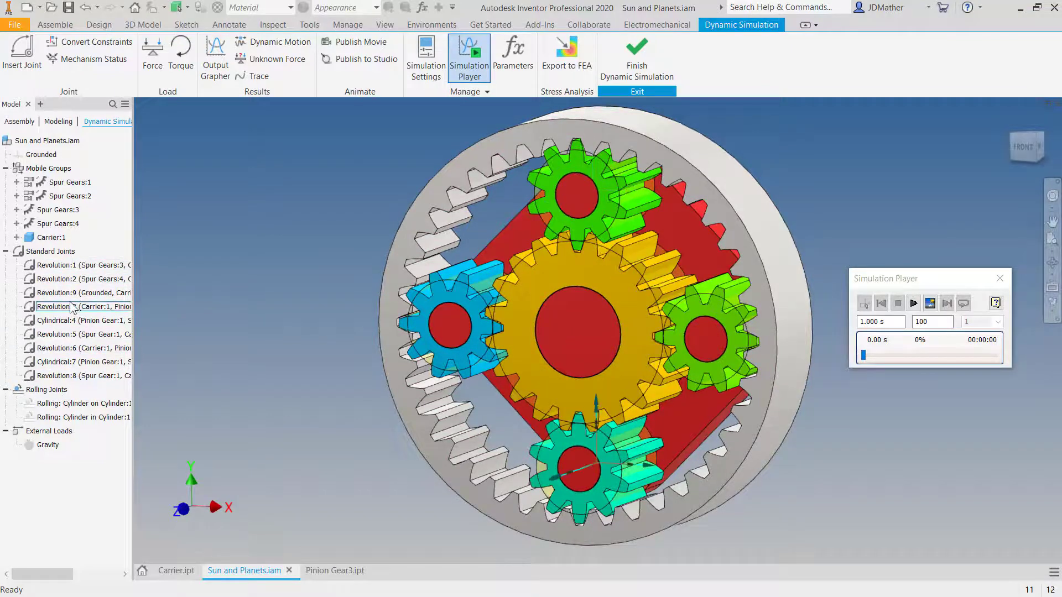
- Delete the standard joints Cylindrical:4 and Cylindrical:7, acknowledging the over-constraint message
right_click(67, 324)
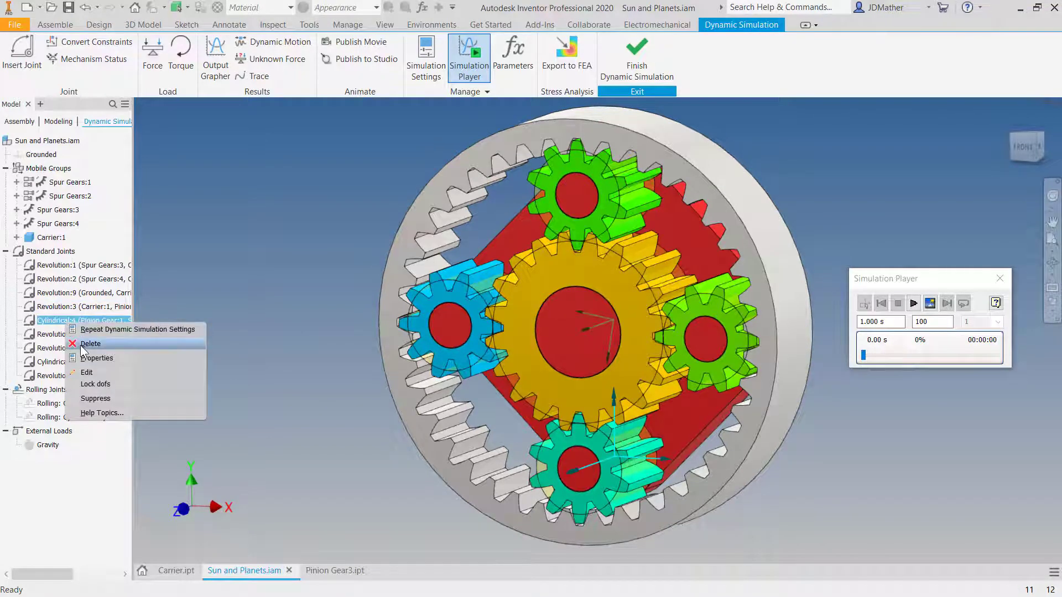
click(80, 343)
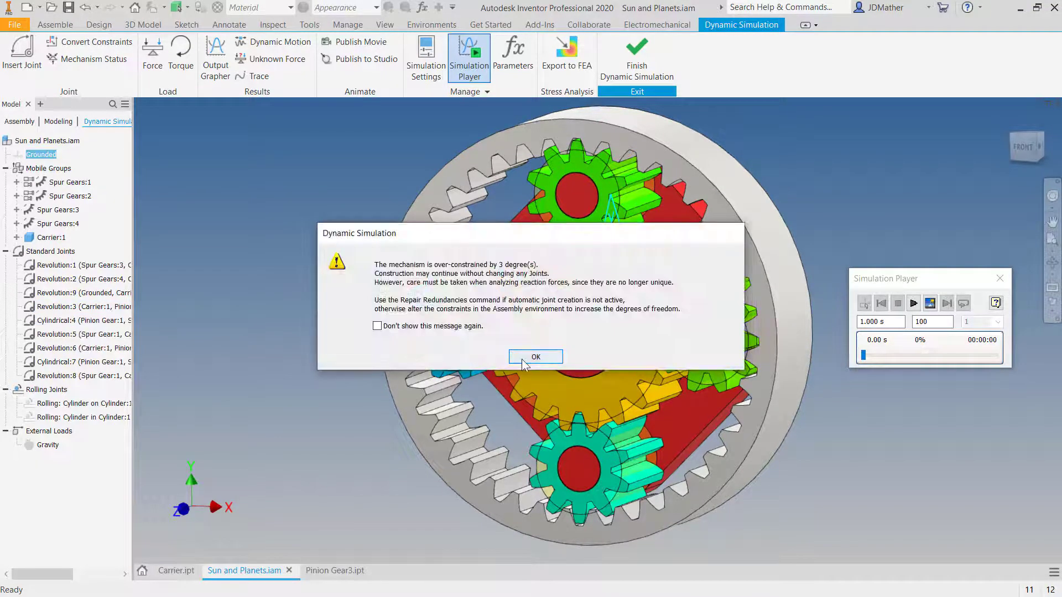
click(522, 358)
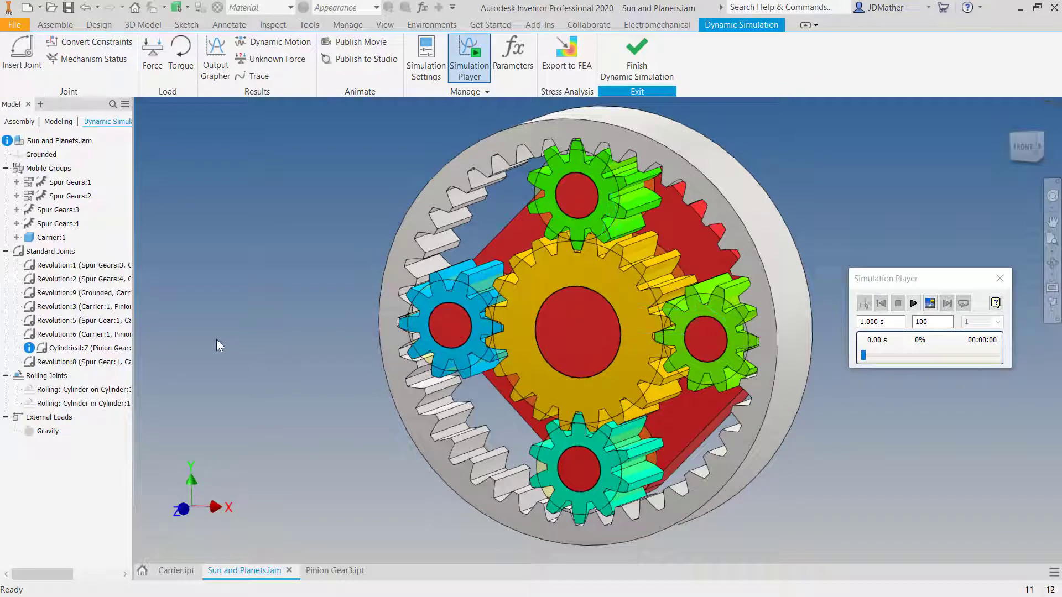
right_click(71, 349)
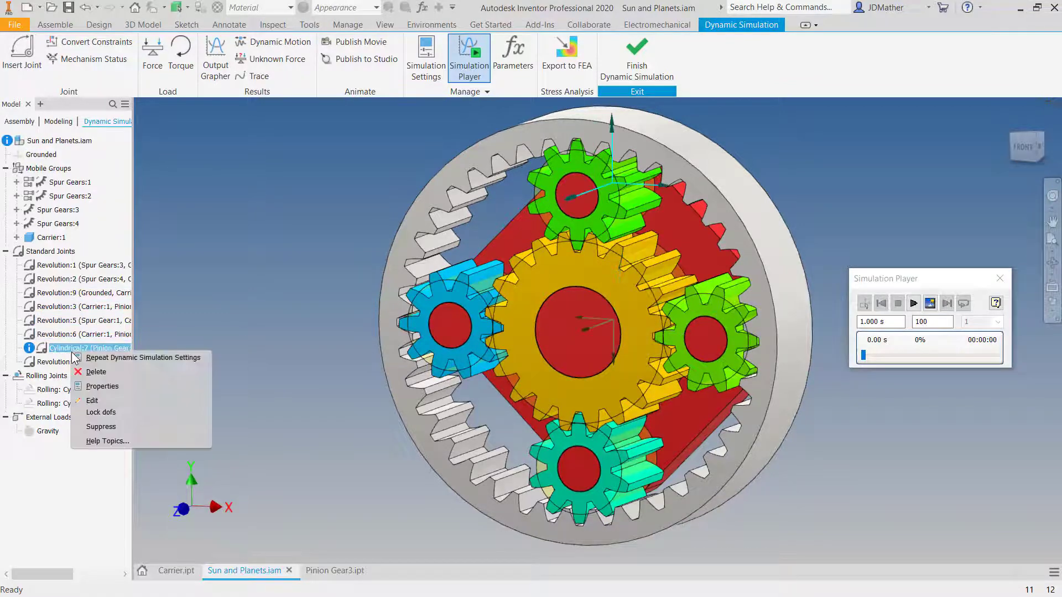
click(93, 373)
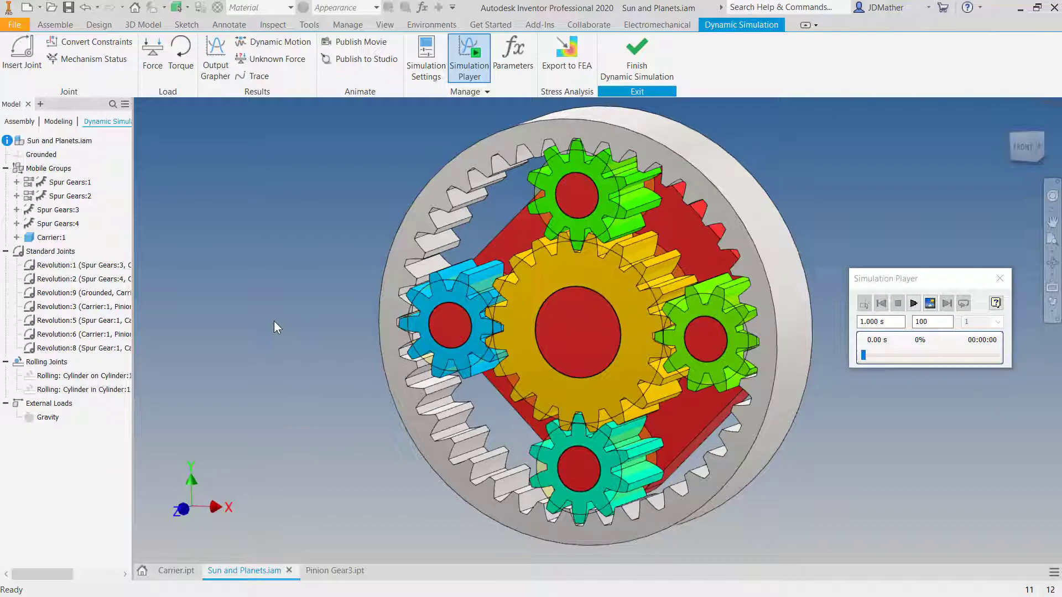
- Try to unsuppress the Rolling: Cylinder on Cylinder joint and dismiss the message
right_click(69, 379)
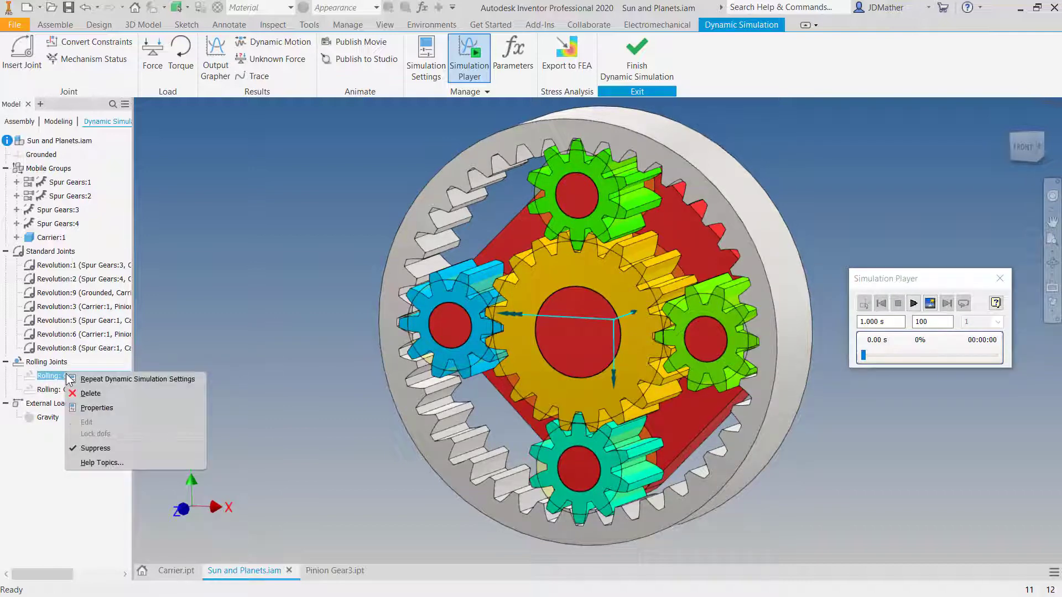
click(84, 445)
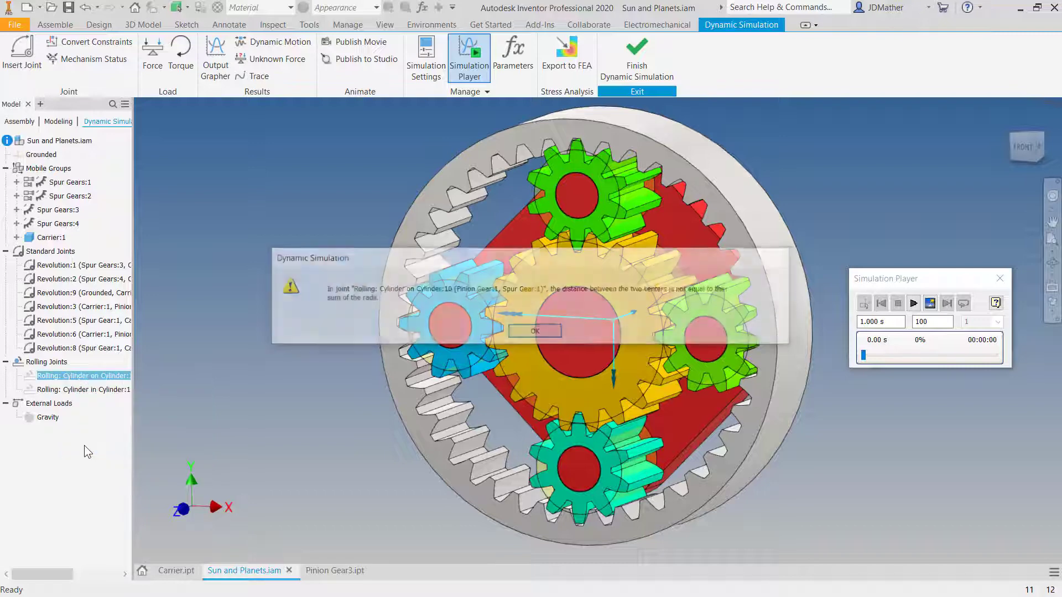
click(534, 332)
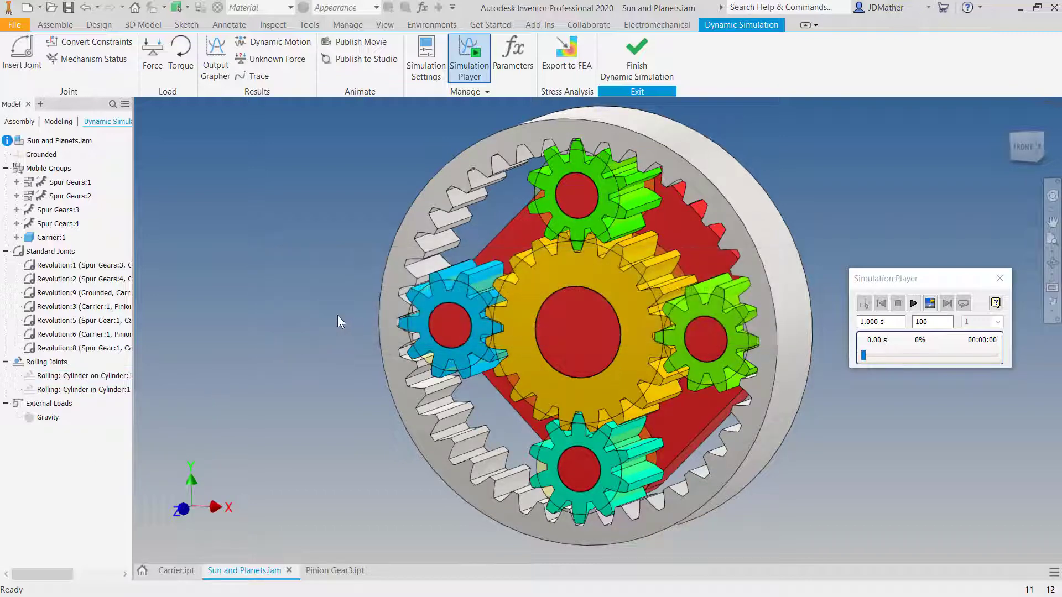
- Delete both suppressed rolling joints, the Cylinder on Cylinder and the Cylinder in Cylinder joint
right_click(69, 381)
click(83, 395)
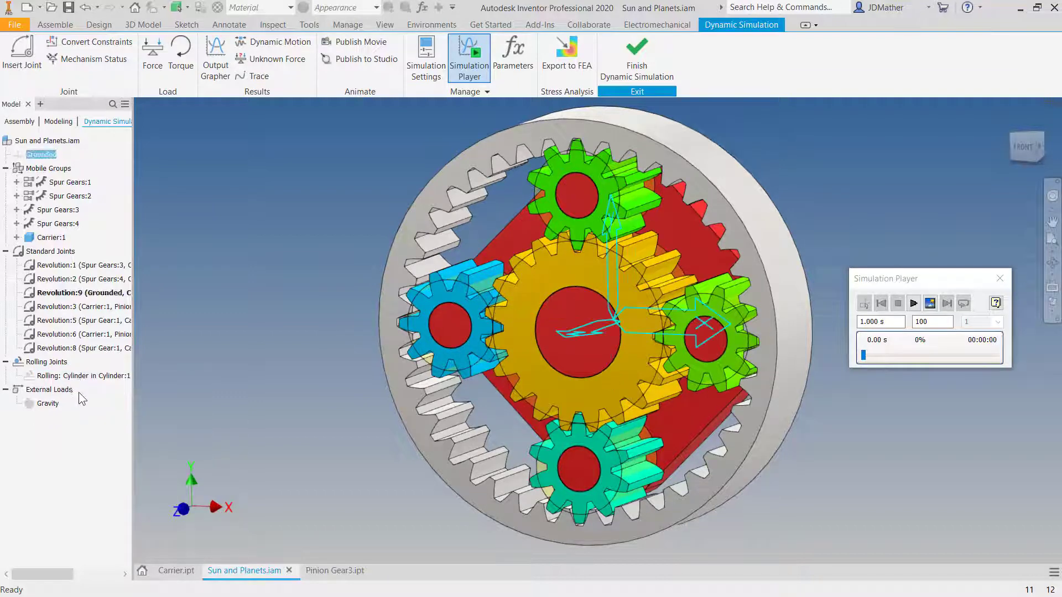
right_click(72, 377)
key(Escape)
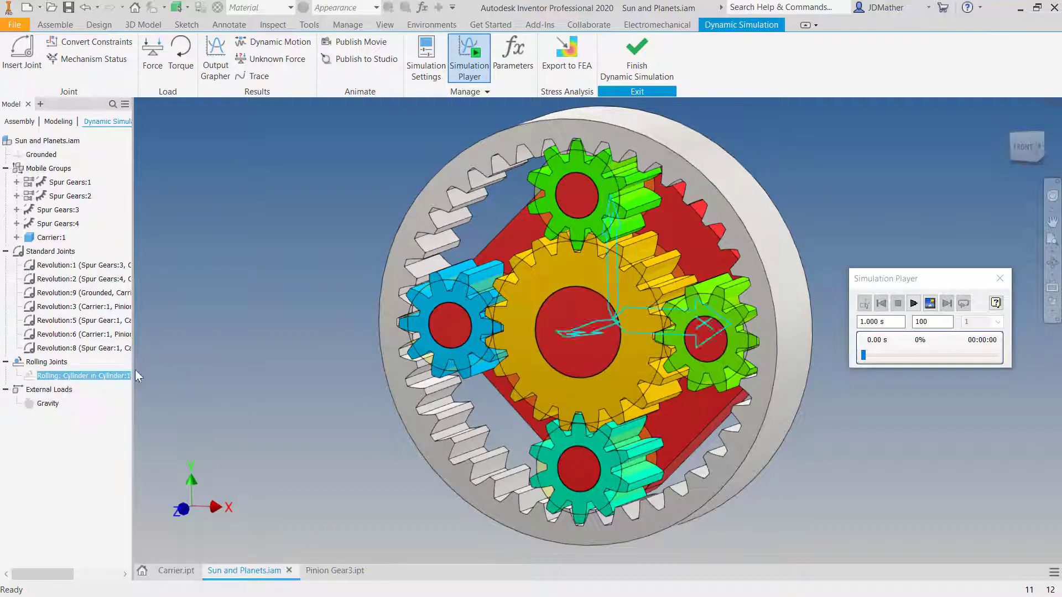
key(Delete)
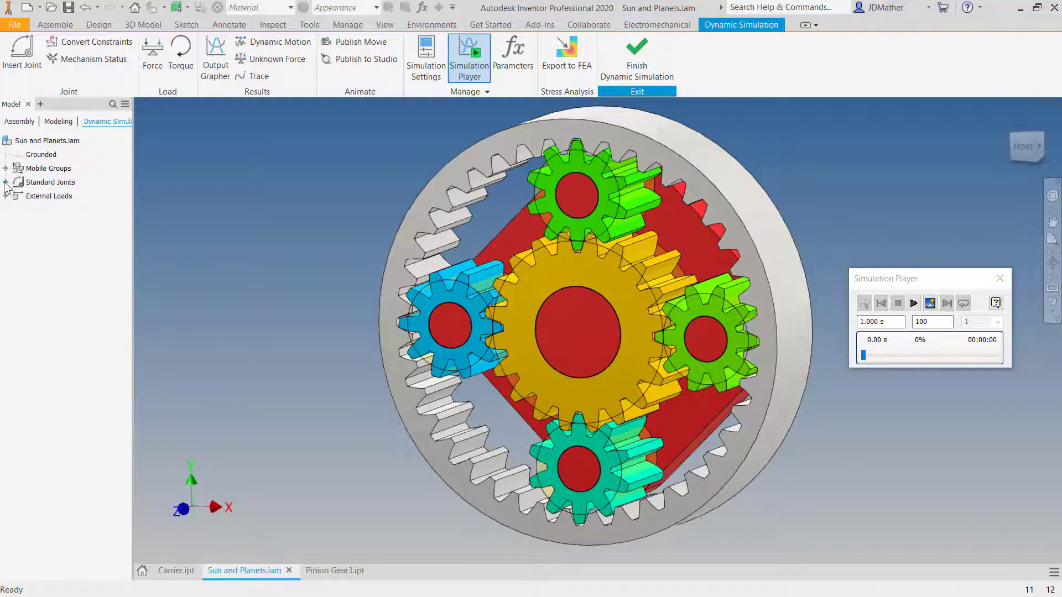
click(6, 182)
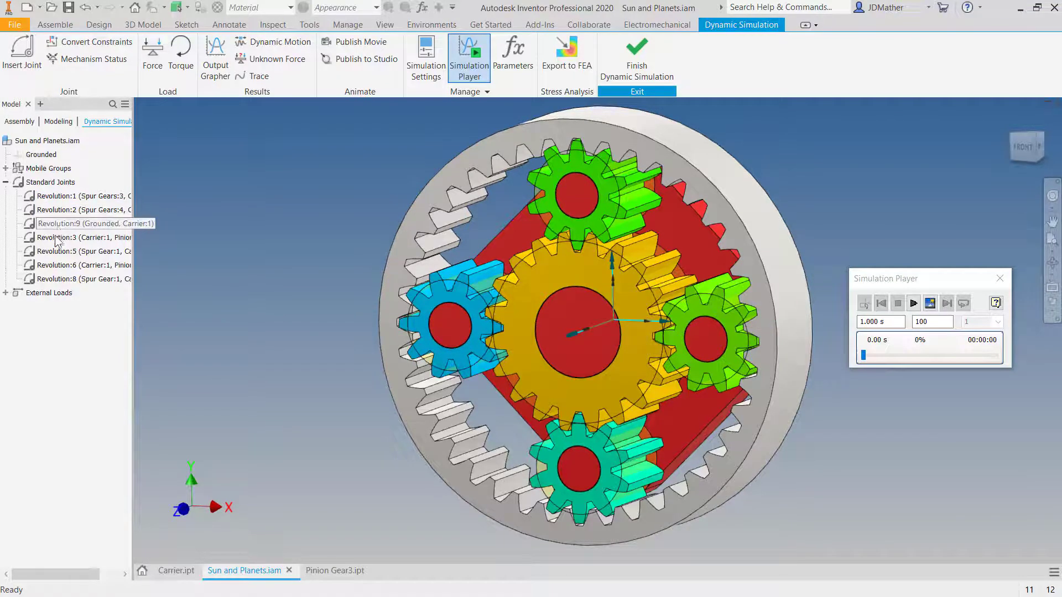
click(24, 51)
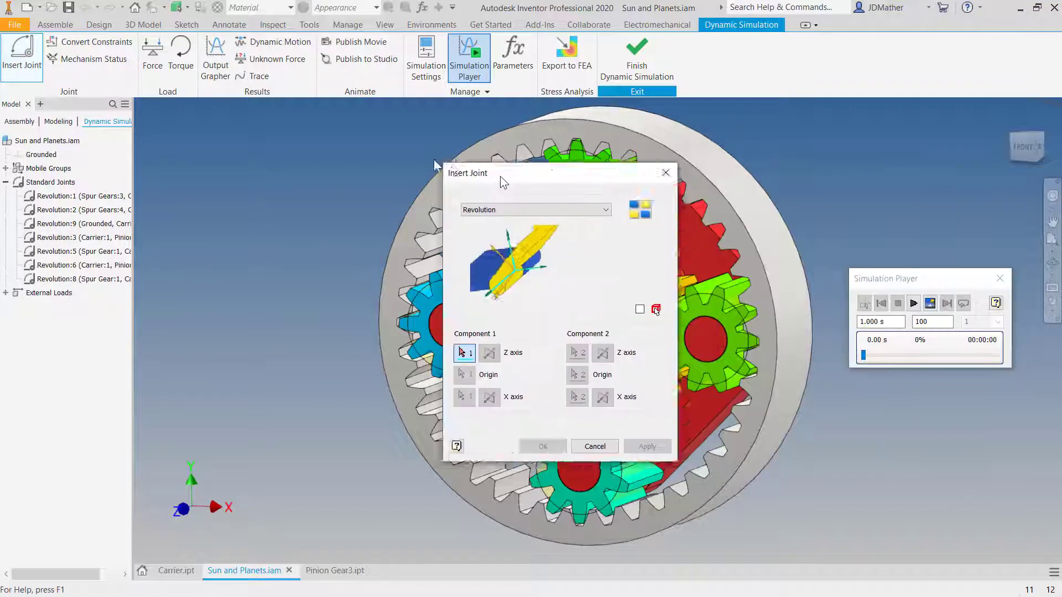
drag(505, 172, 202, 155)
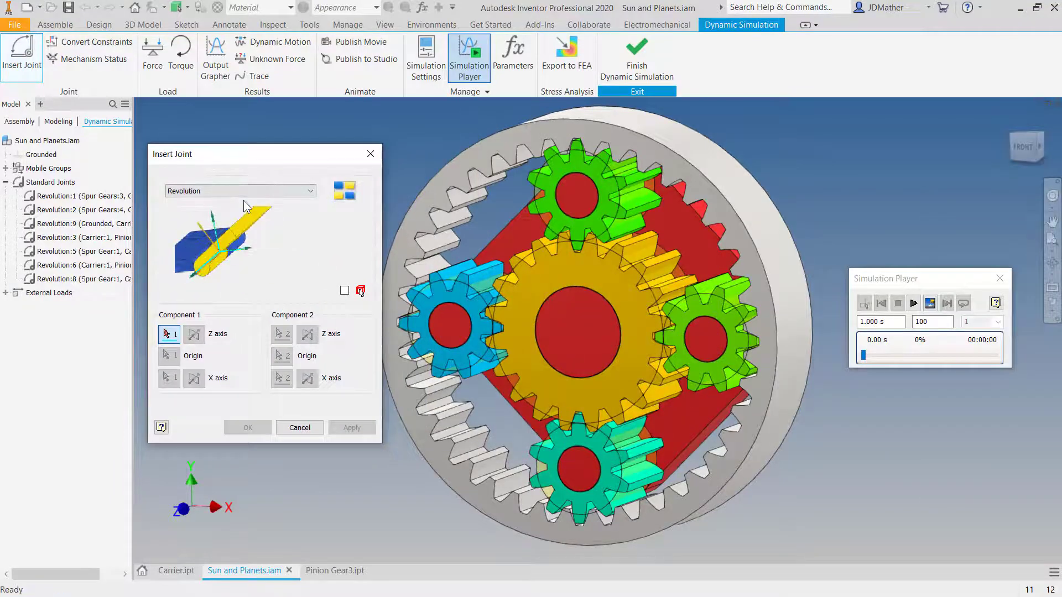
click(244, 191)
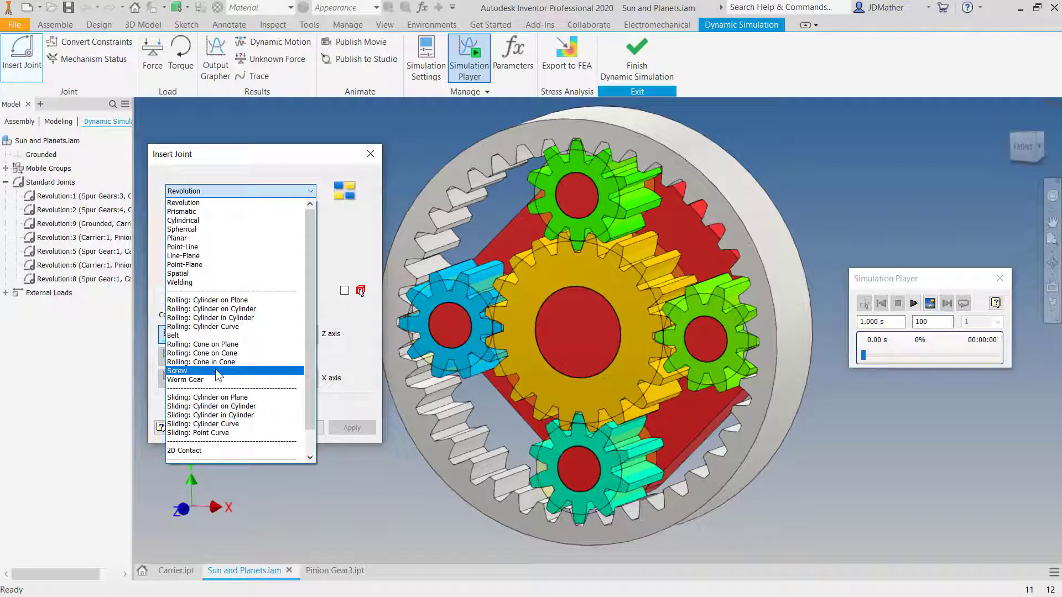
click(217, 318)
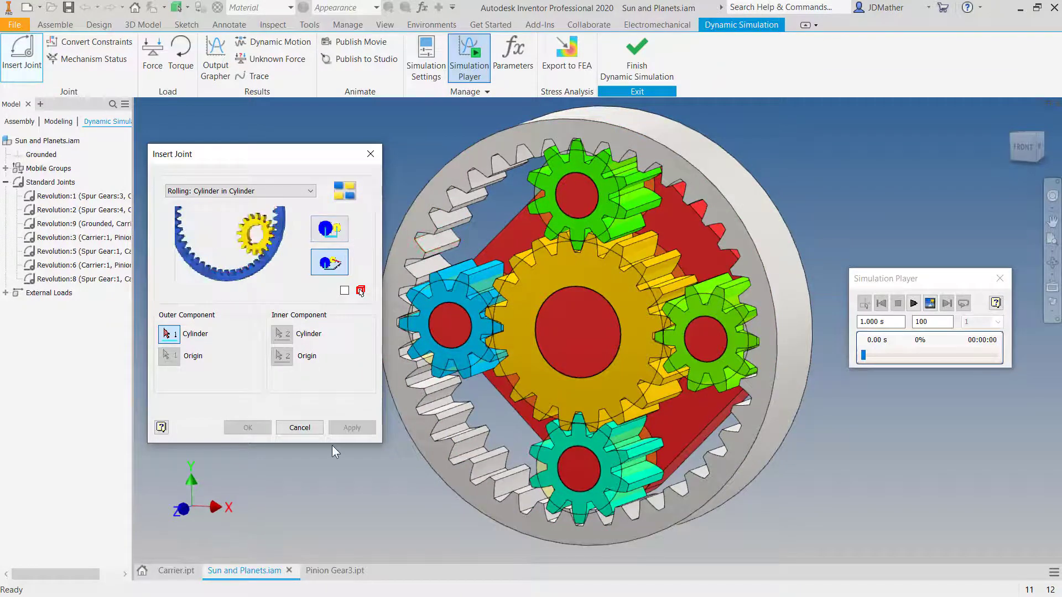
click(300, 427)
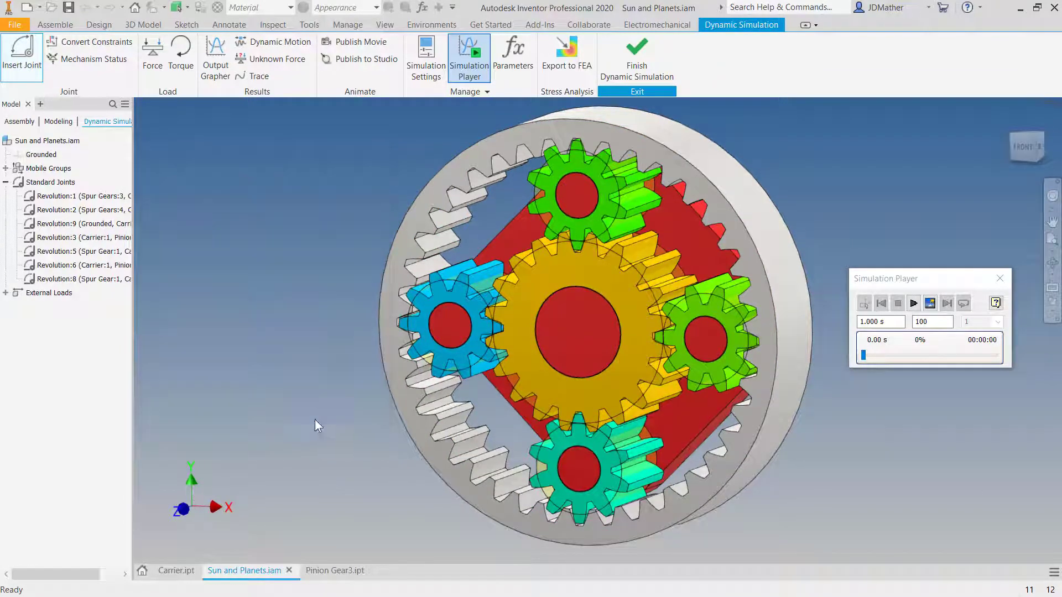
- Open the ring gear part, make its Pitch Diameter surface visible and return to the Sun and Planets.iam assembly
right_click(387, 299)
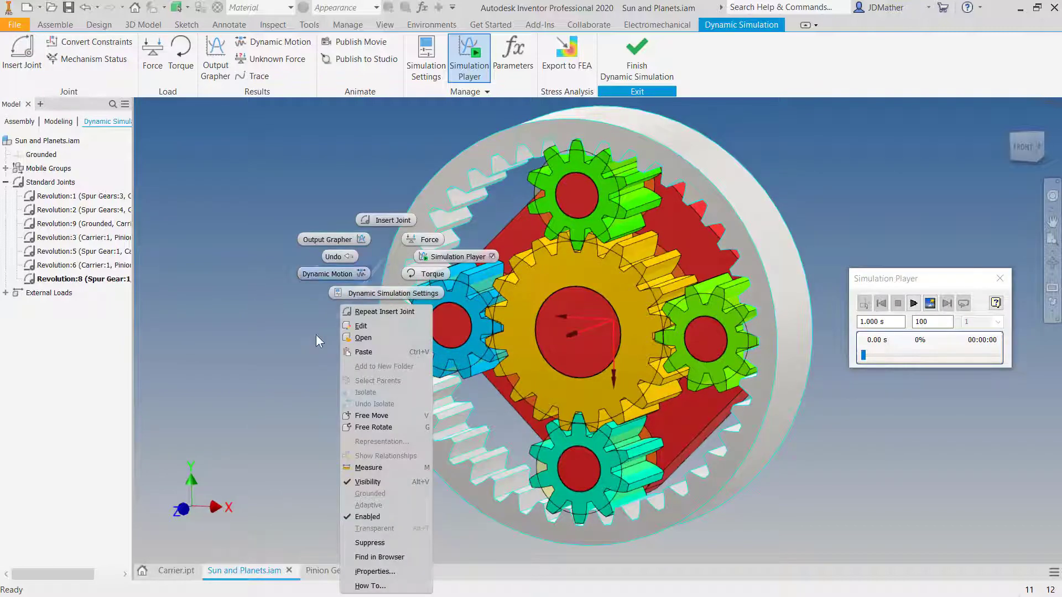
click(366, 337)
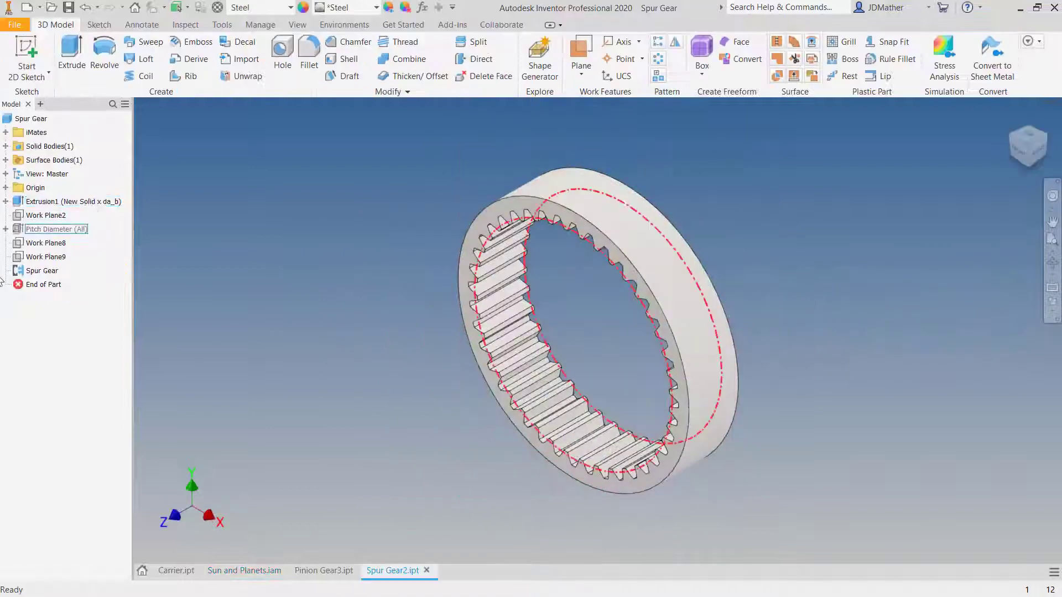
right_click(31, 228)
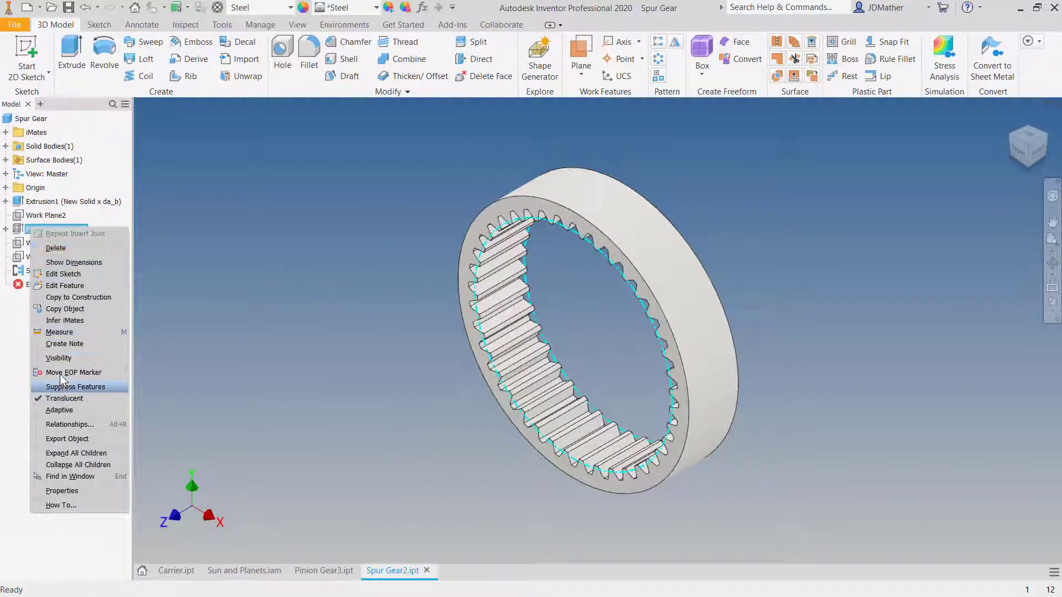
click(62, 357)
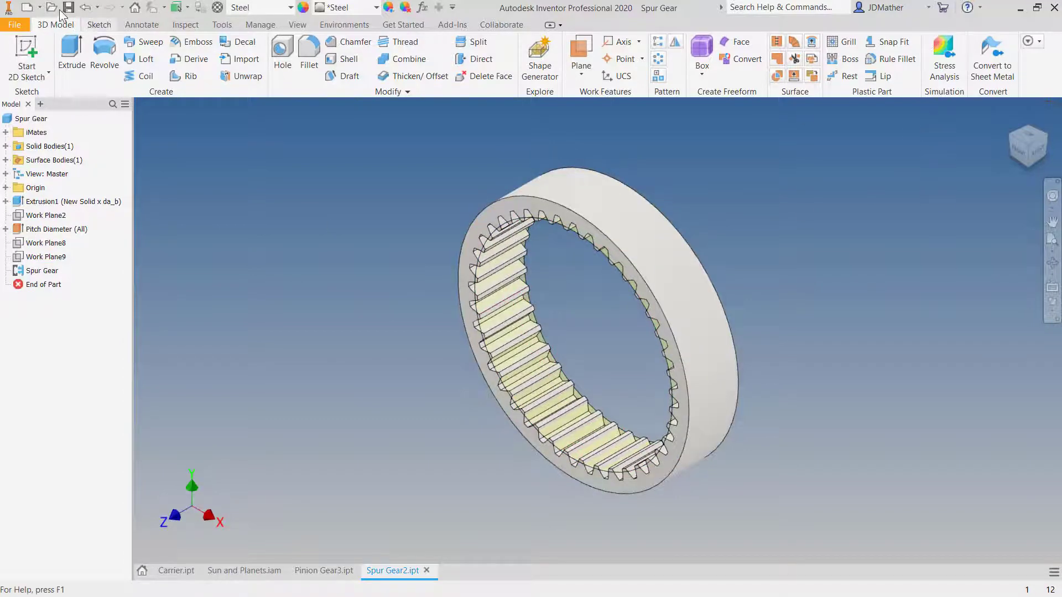
click(238, 563)
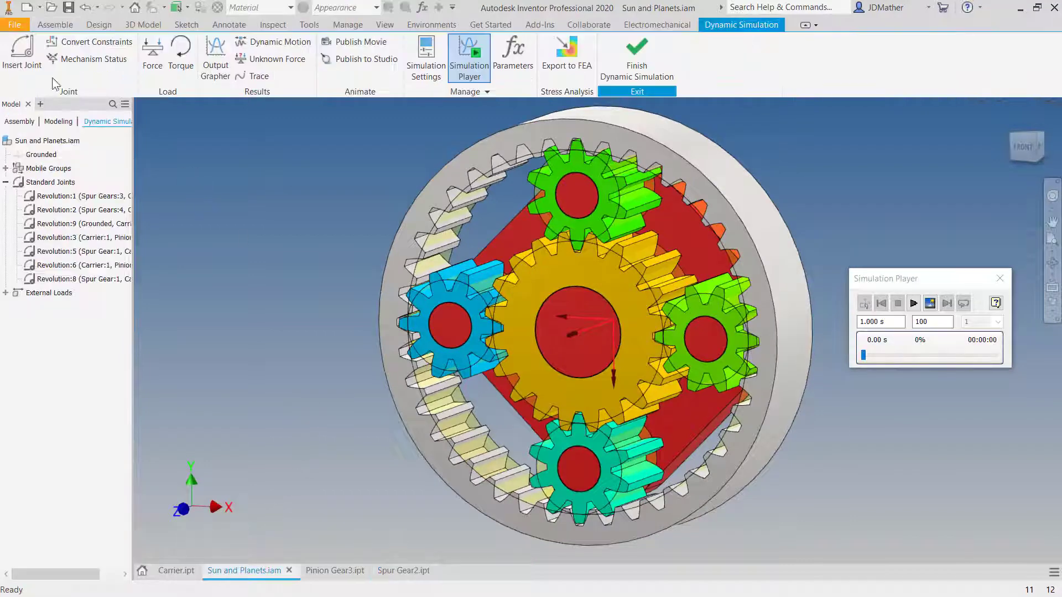
- Start a Rolling: Cylinder in Cylinder joint with only the rolling constraint, using the ring gear's pitch diameter surface as the outer cylinder
click(23, 52)
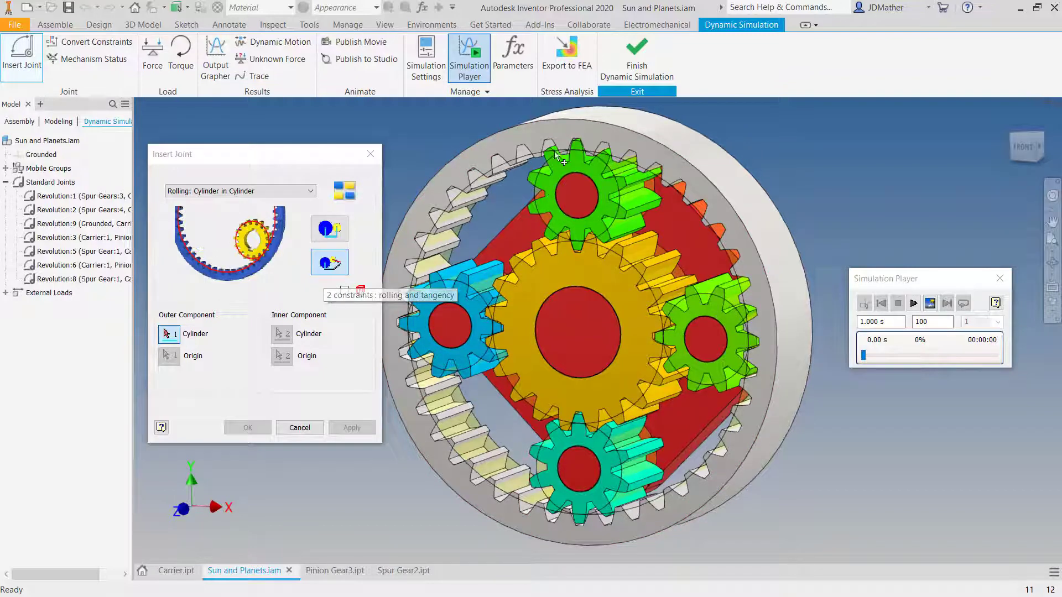
click(330, 232)
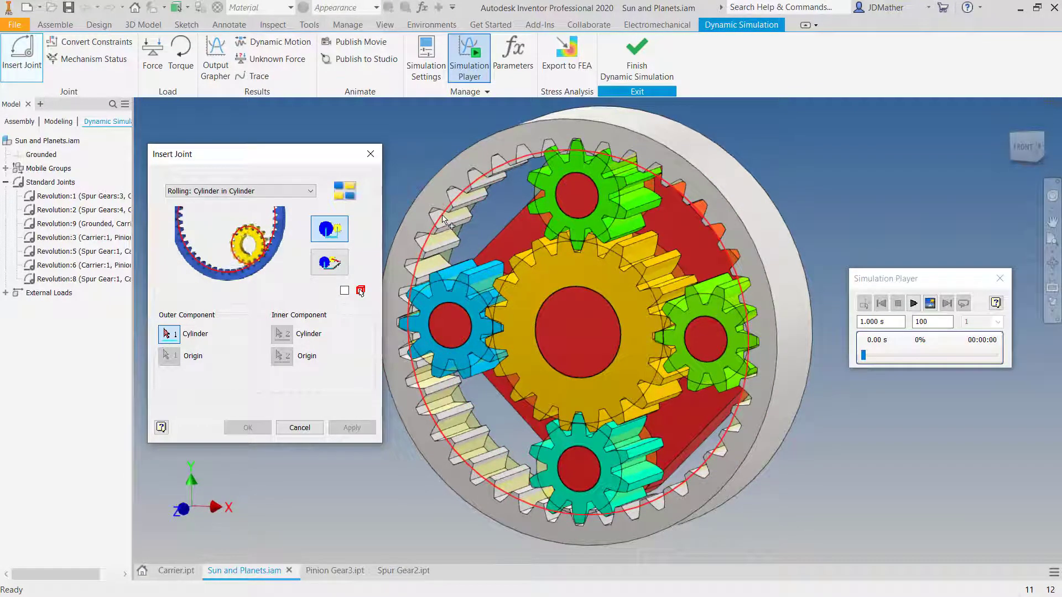
scroll(452, 220, down, 2)
scroll(453, 220, down, 3)
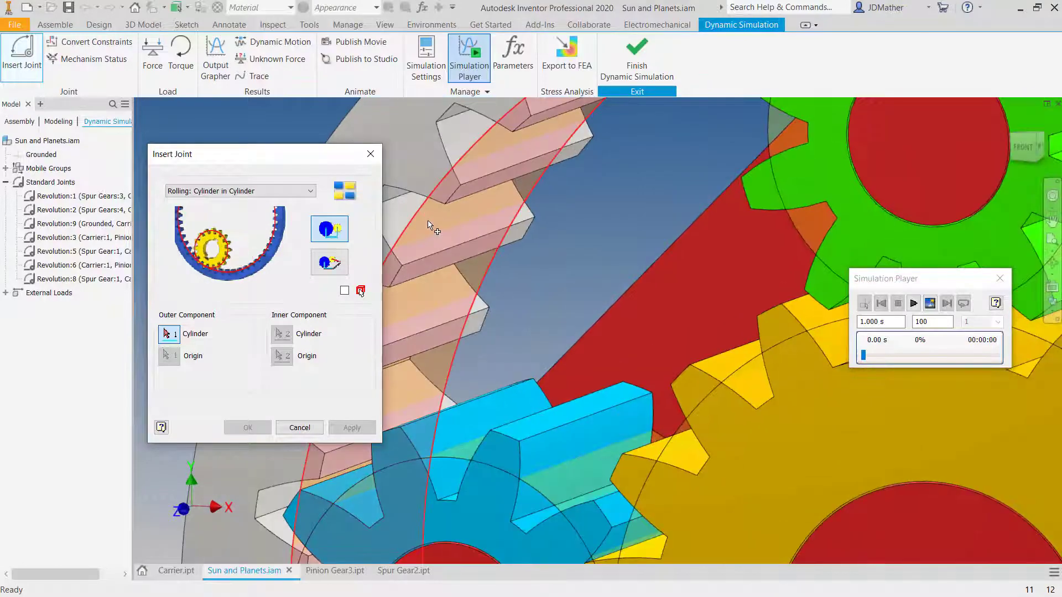
click(432, 226)
scroll(463, 241, up, 5)
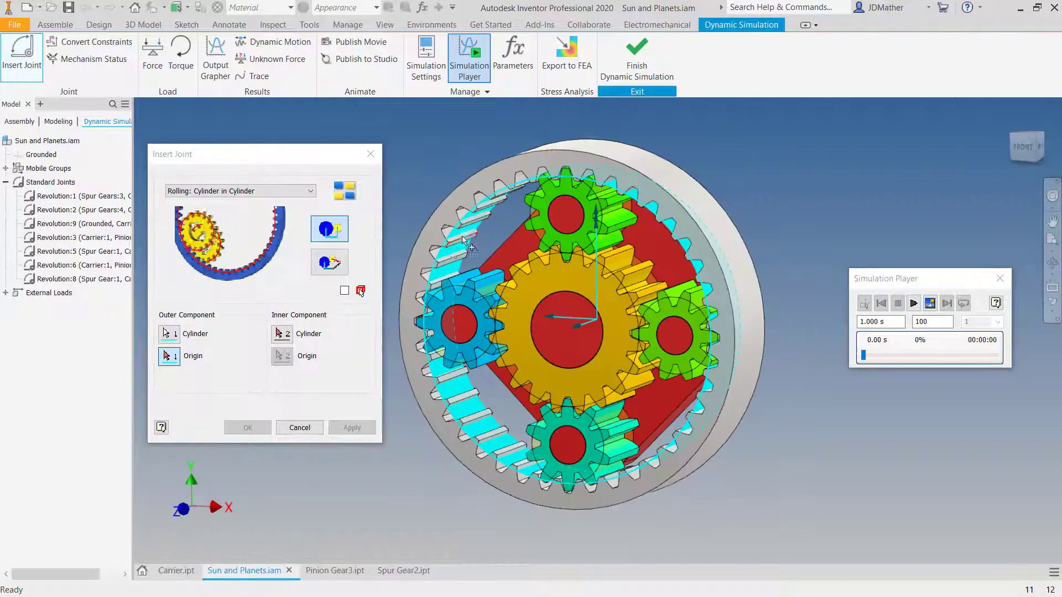
- Use the upper green pinion's pitch cylinder as the joint's inner component and create the Cylinder in Cylinder joint
click(283, 335)
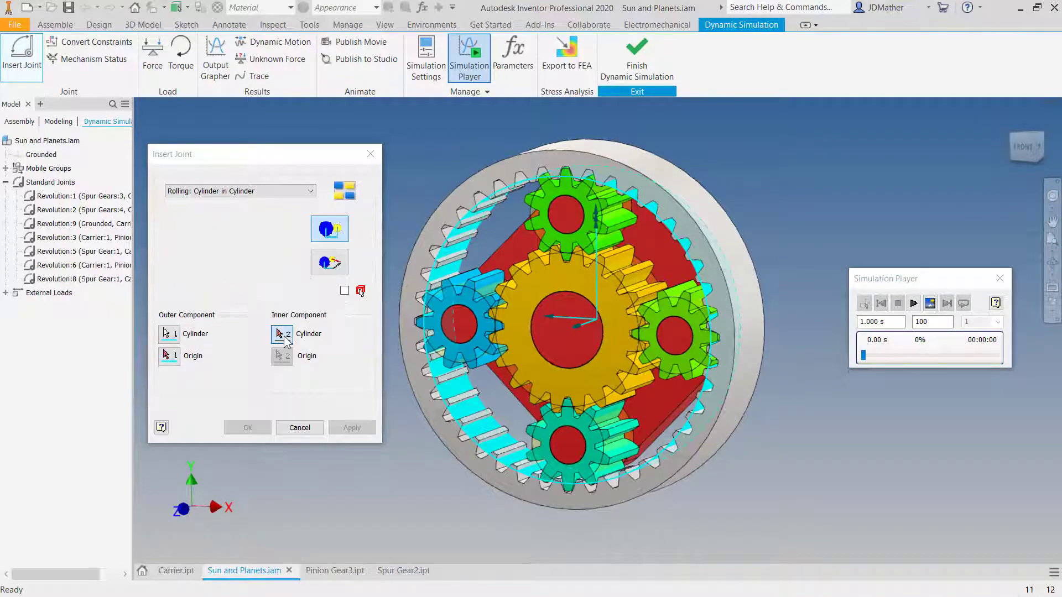
scroll(571, 256, up, 5)
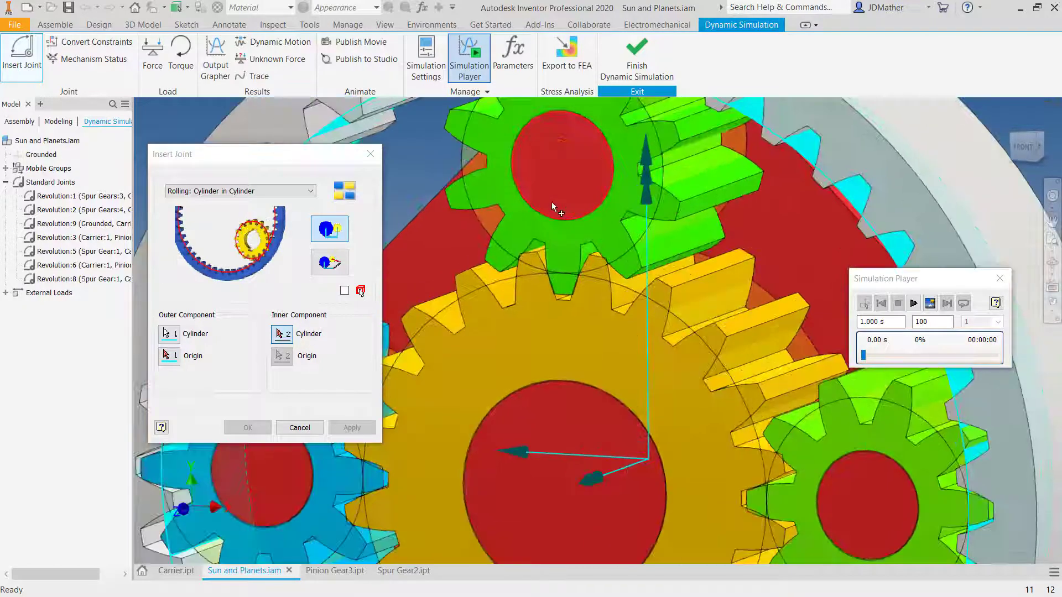
click(470, 157)
scroll(431, 198, down, 5)
scroll(600, 456, down, 4)
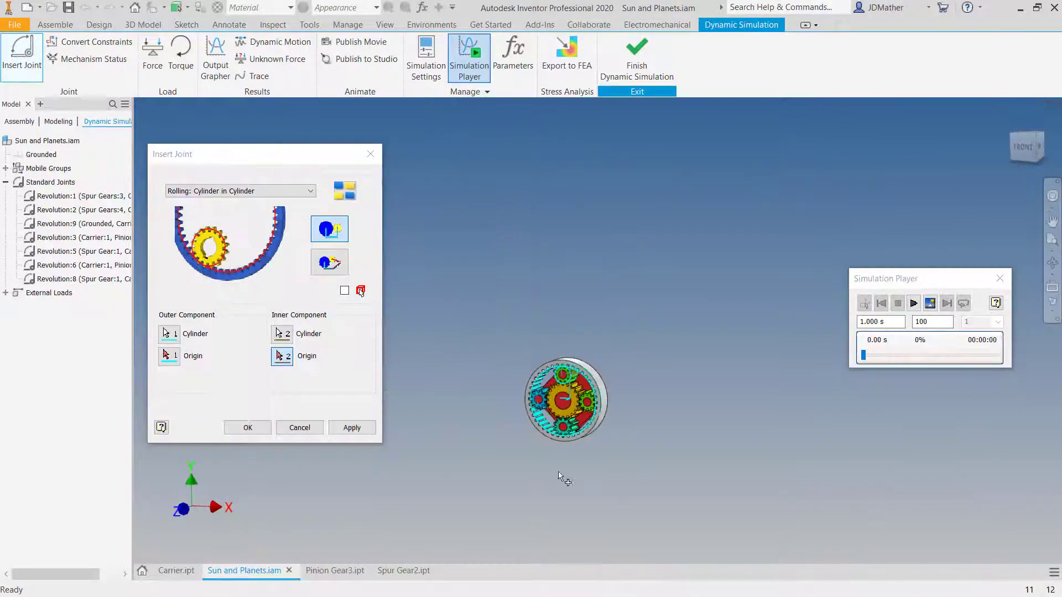
scroll(512, 430, up, 5)
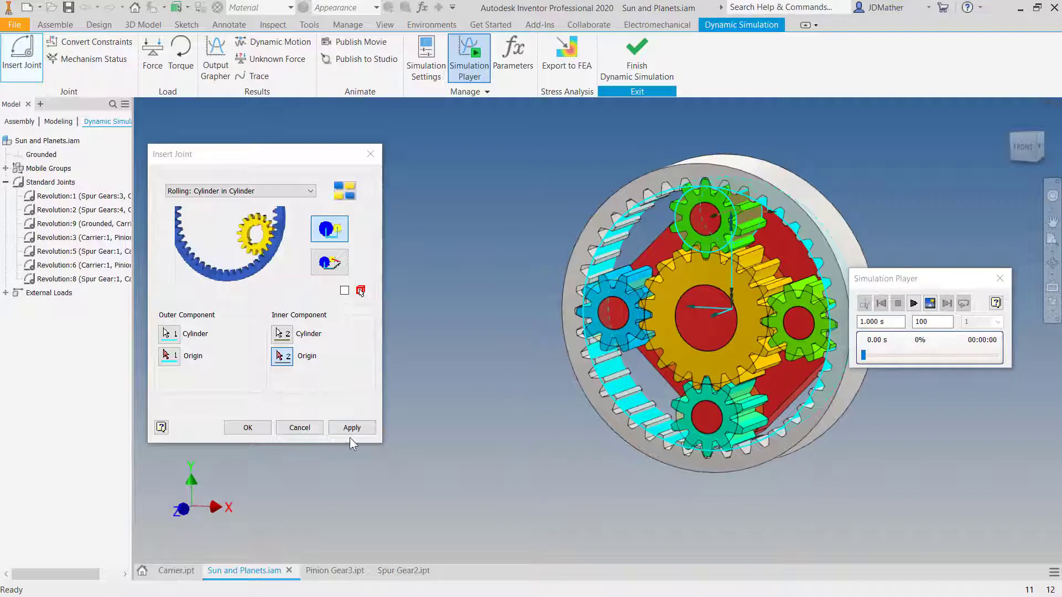
click(354, 430)
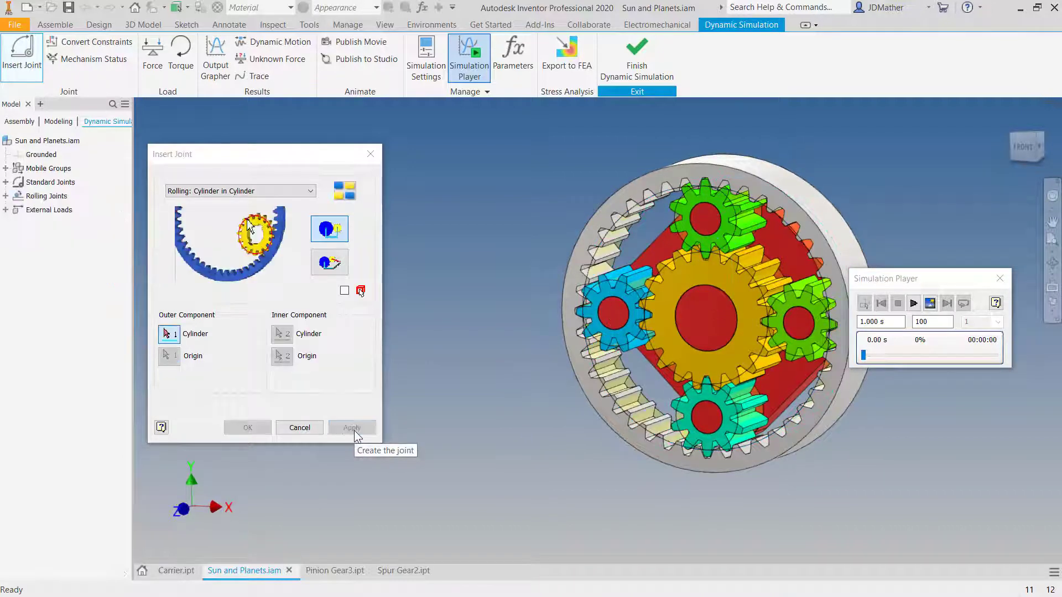
- Create a Rolling: Cylinder on Cylinder joint between the pitch cylinders of the upper green pinion and the yellow sun gear
scroll(428, 453, down, 1)
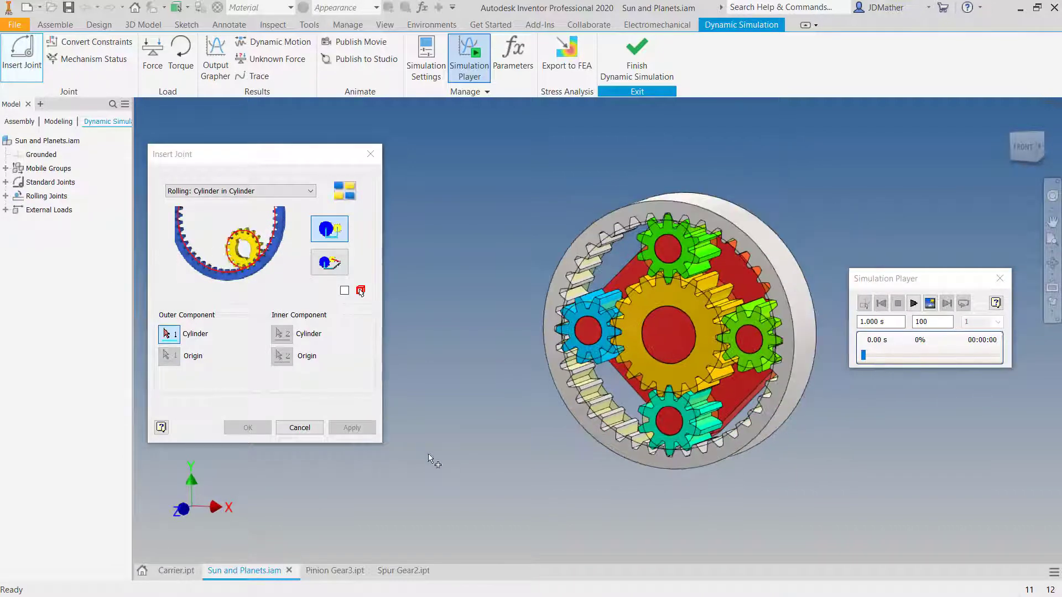
scroll(684, 508, up, 1)
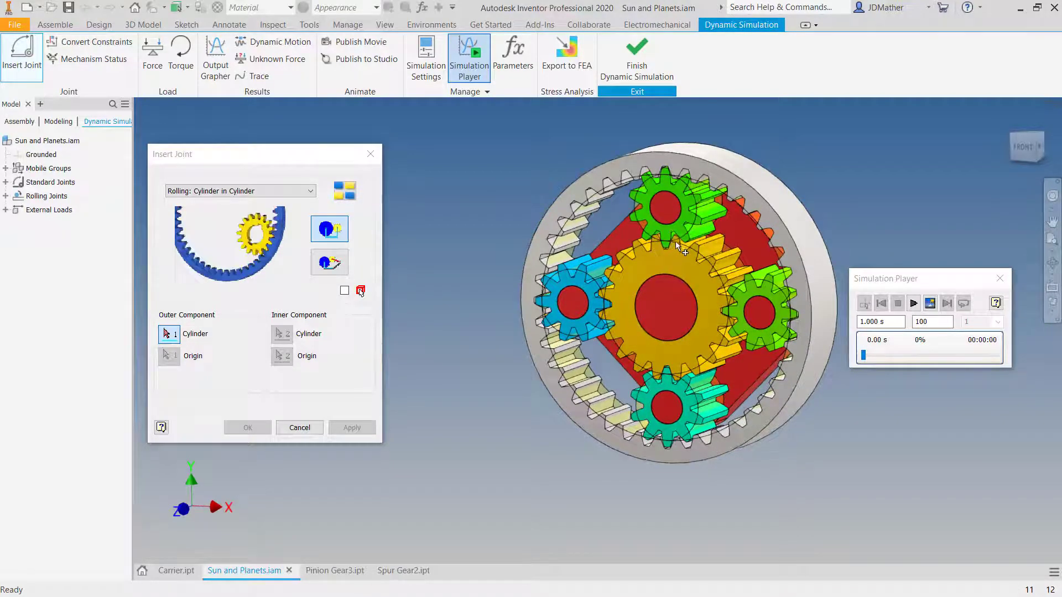
click(255, 190)
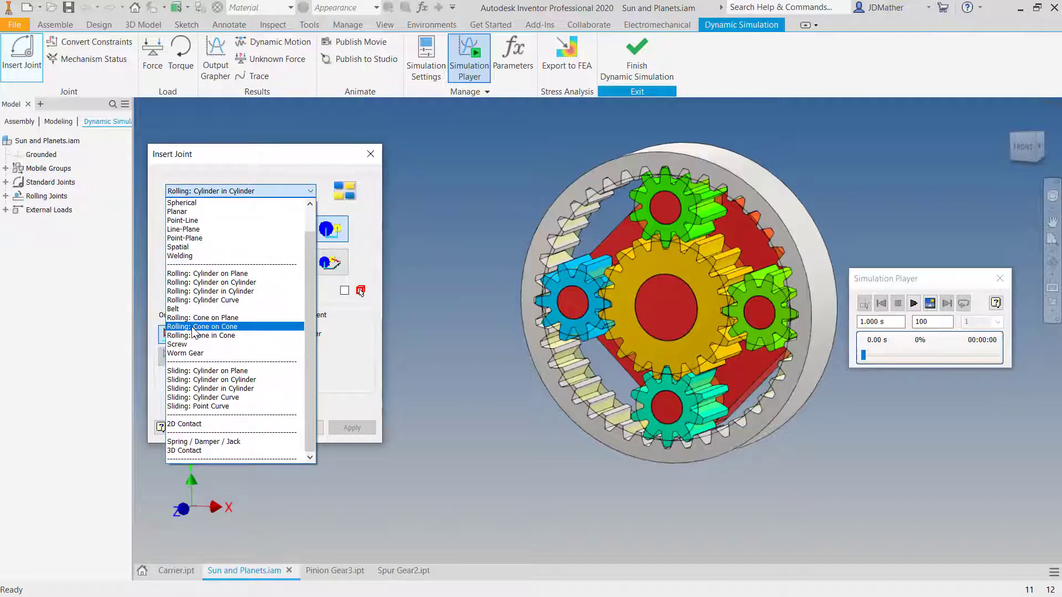
click(208, 282)
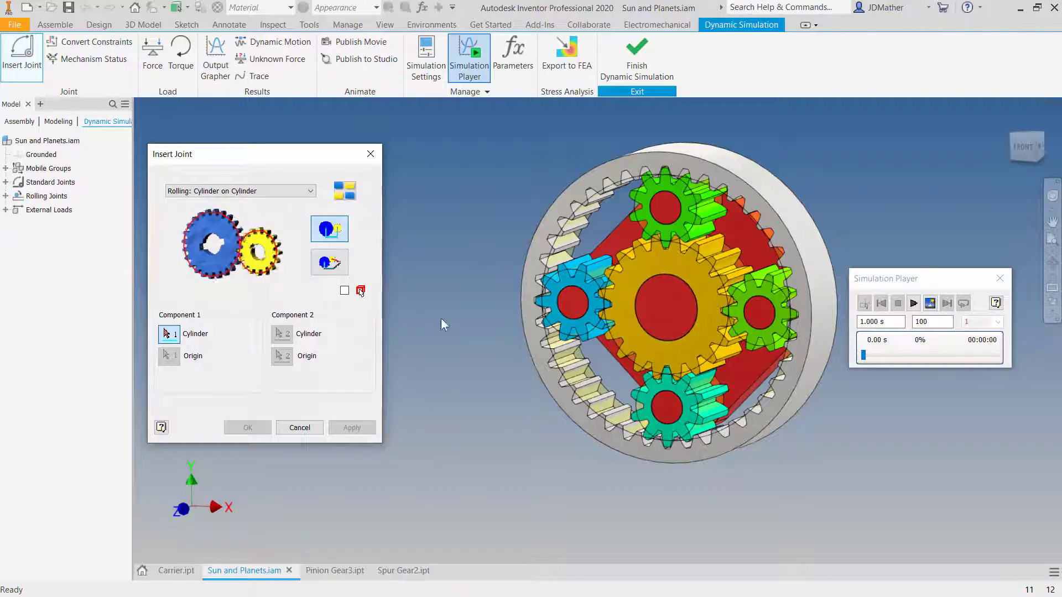
scroll(685, 228, down, 5)
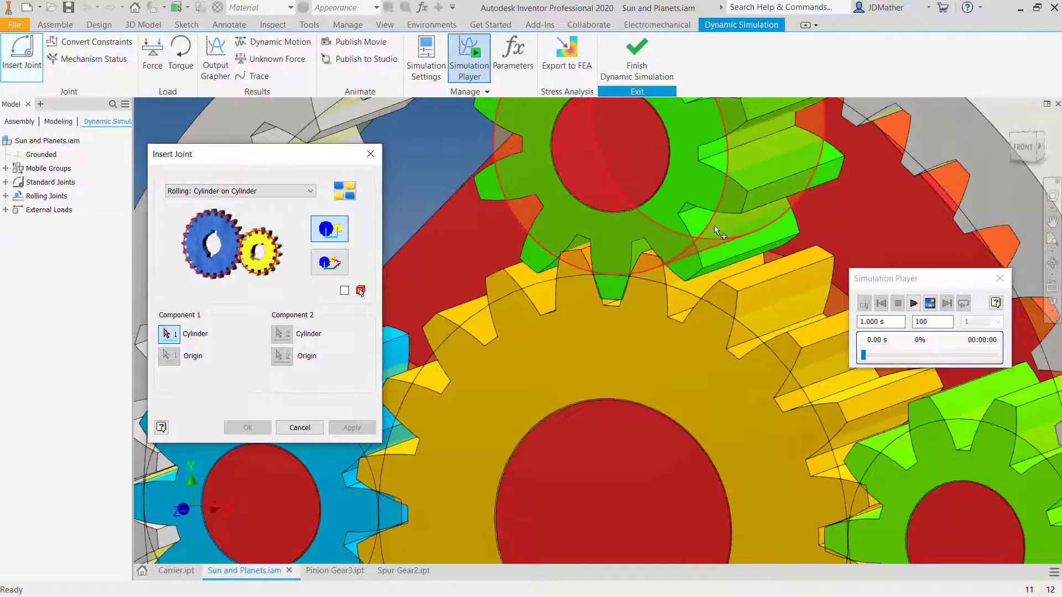
click(714, 224)
click(282, 334)
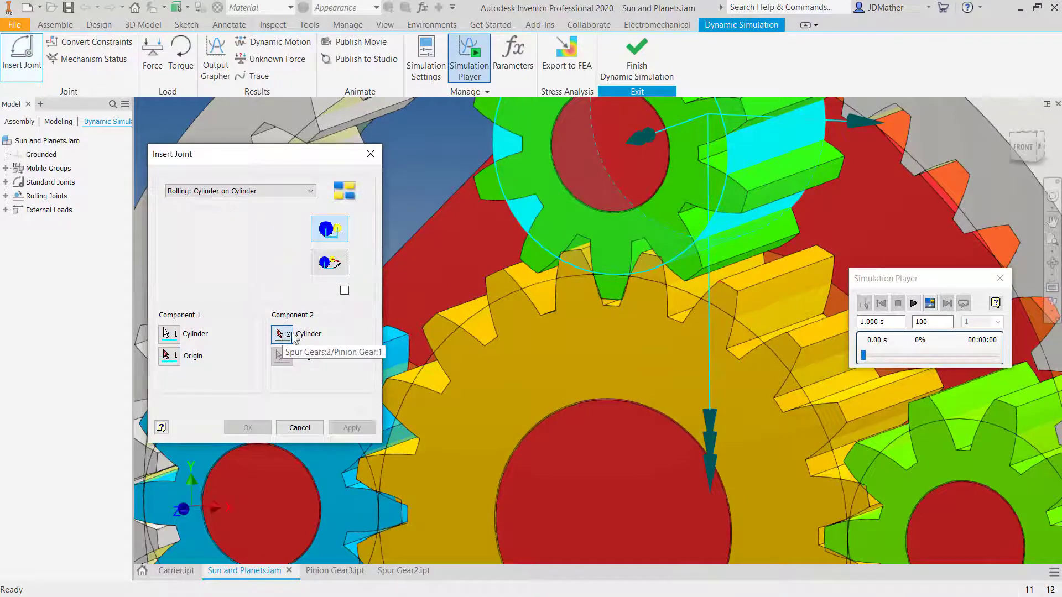
click(694, 284)
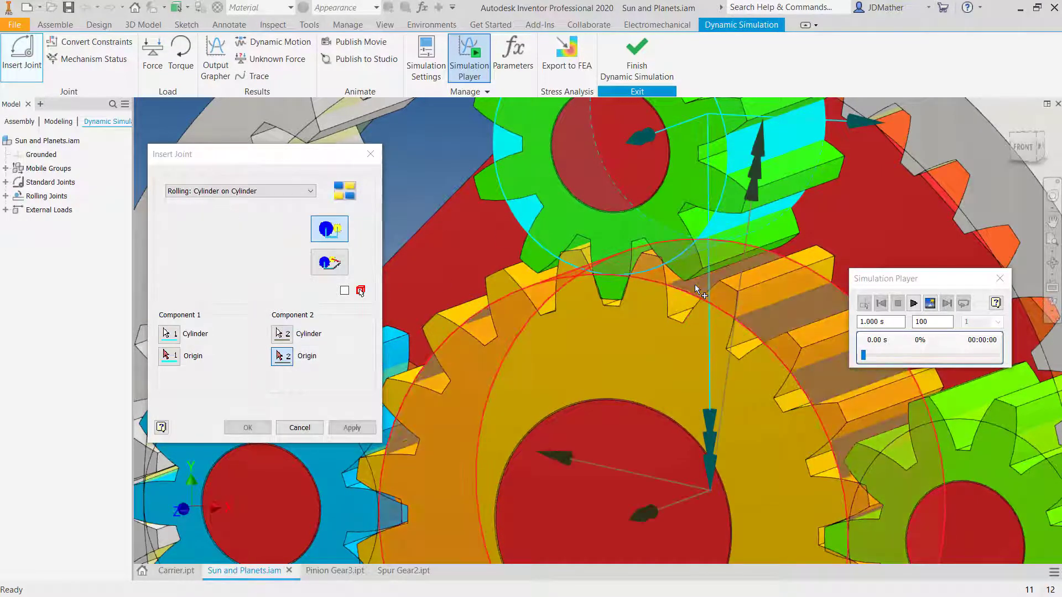
scroll(602, 271, down, 5)
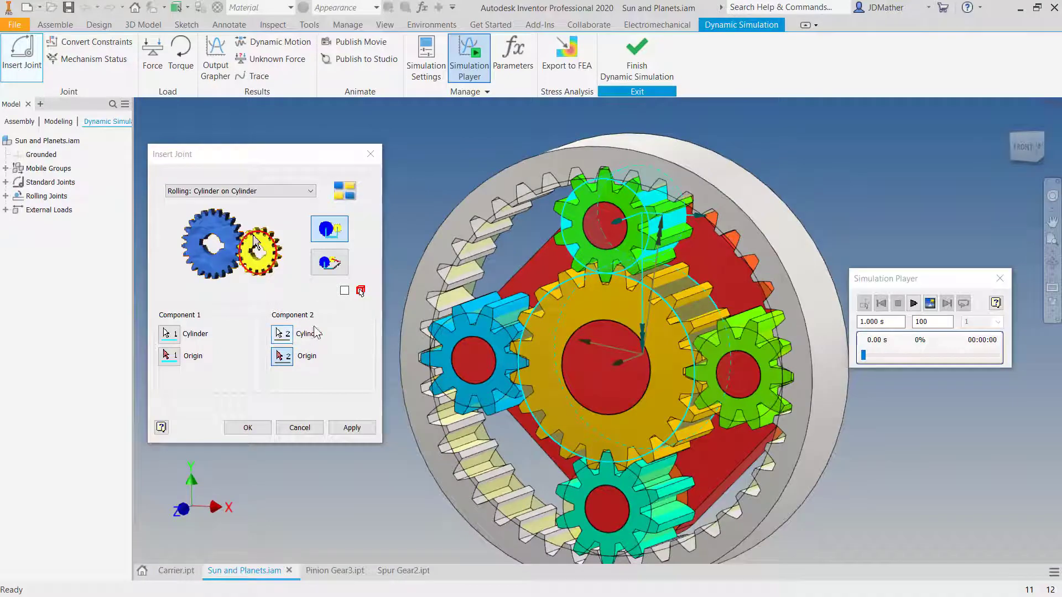
click(343, 430)
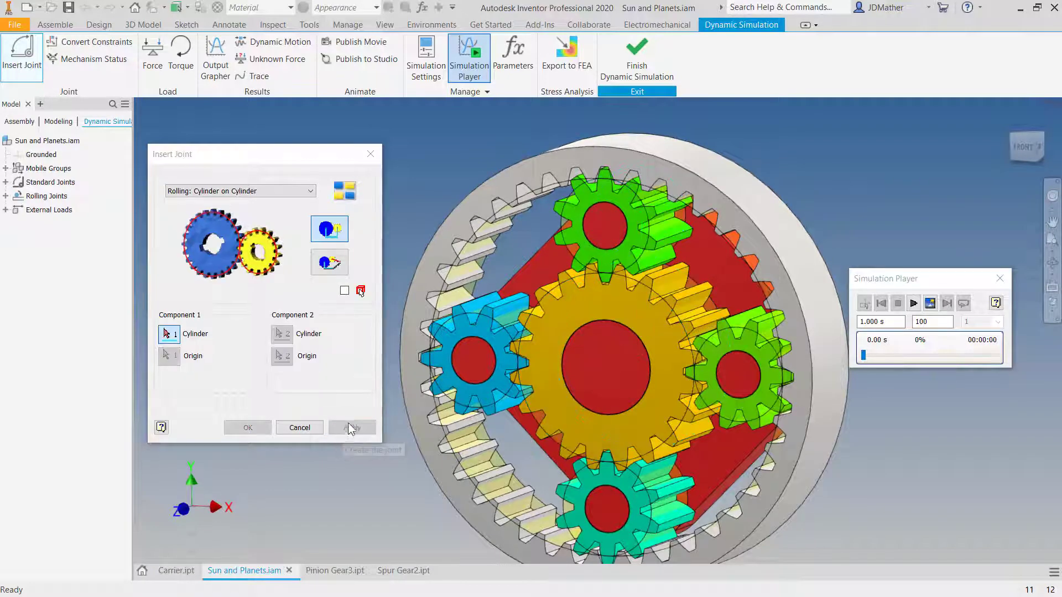
- Create a Cylinder on Cylinder rolling joint between the right-hand light-green pinion's pitch cylinder and the sun gear's pitch cylinder
scroll(742, 319, up, 3)
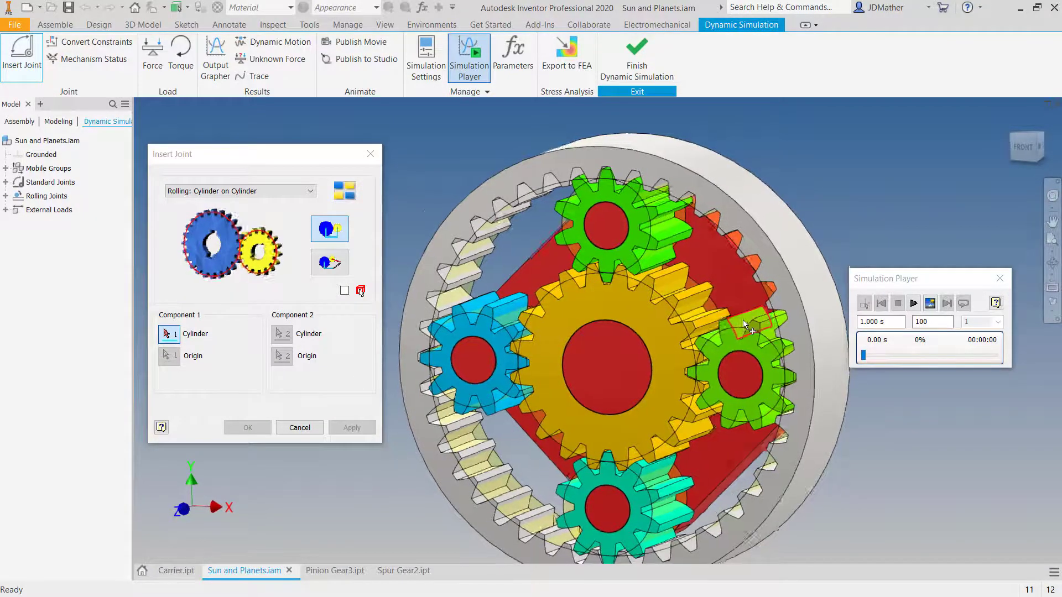
scroll(765, 348, up, 3)
click(763, 334)
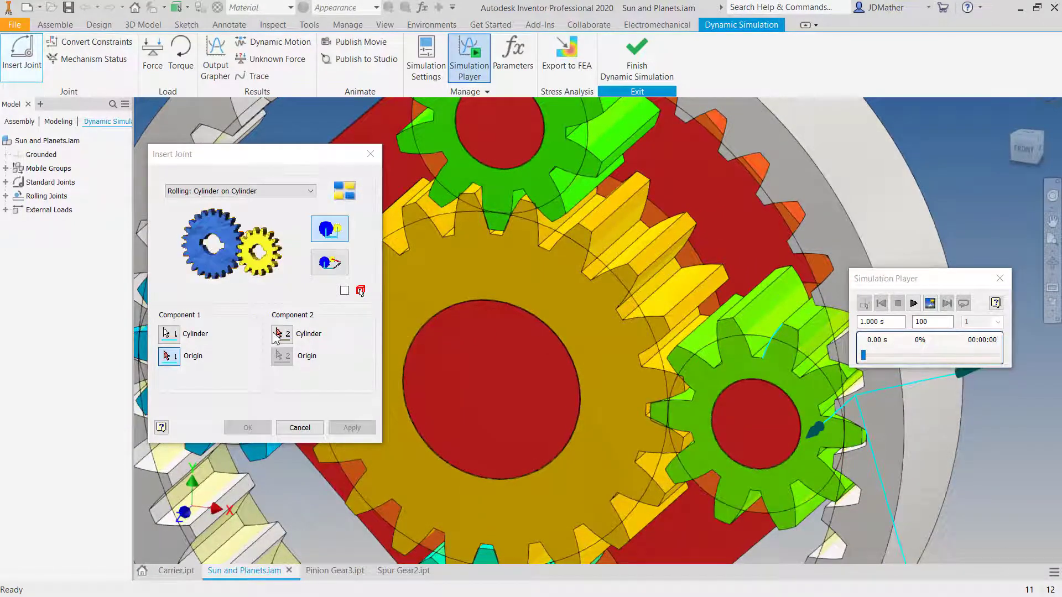
click(774, 326)
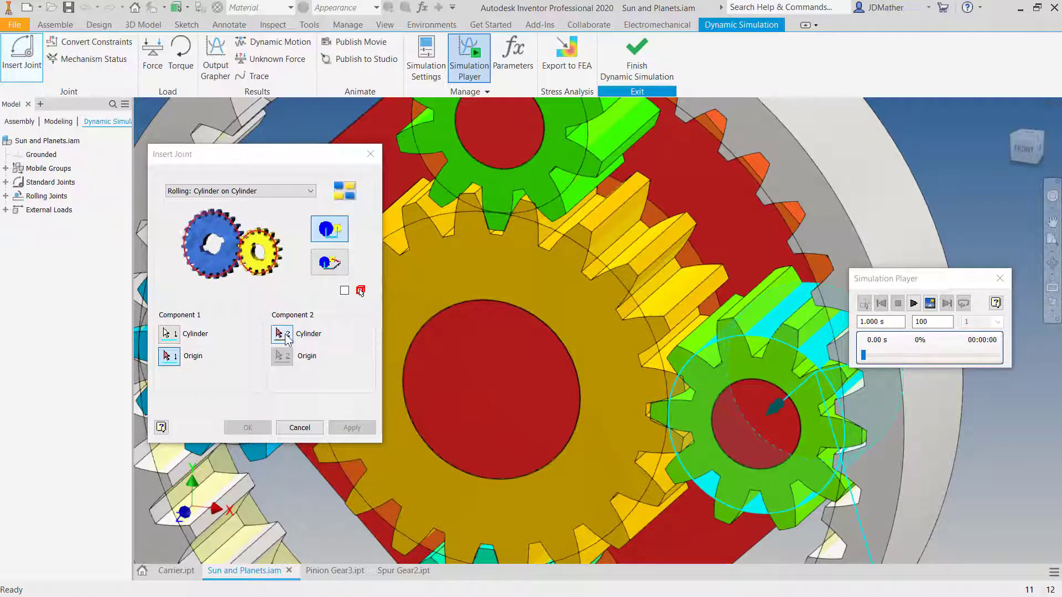
click(496, 361)
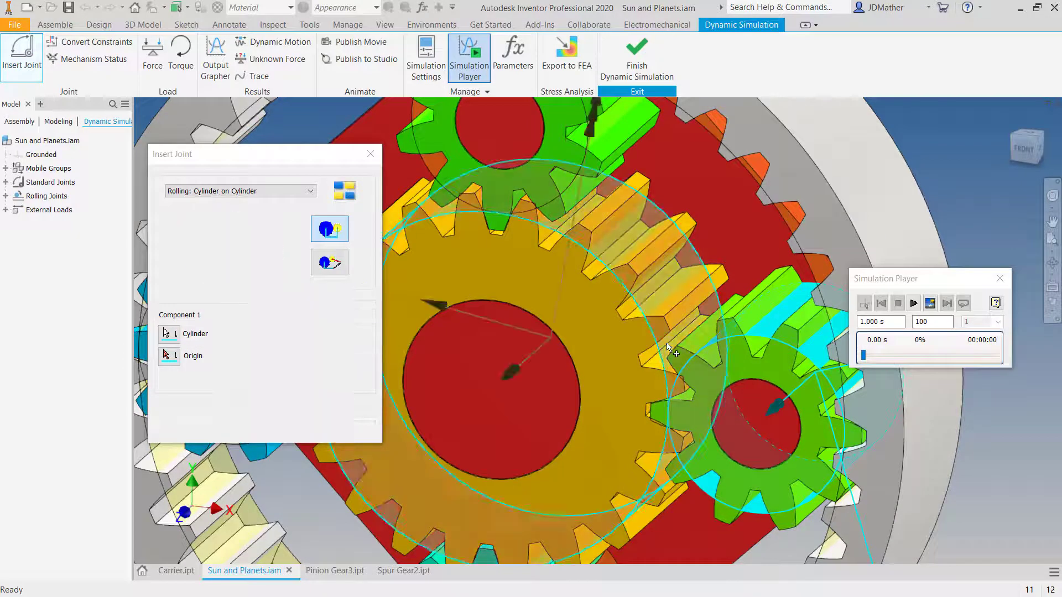
click(345, 428)
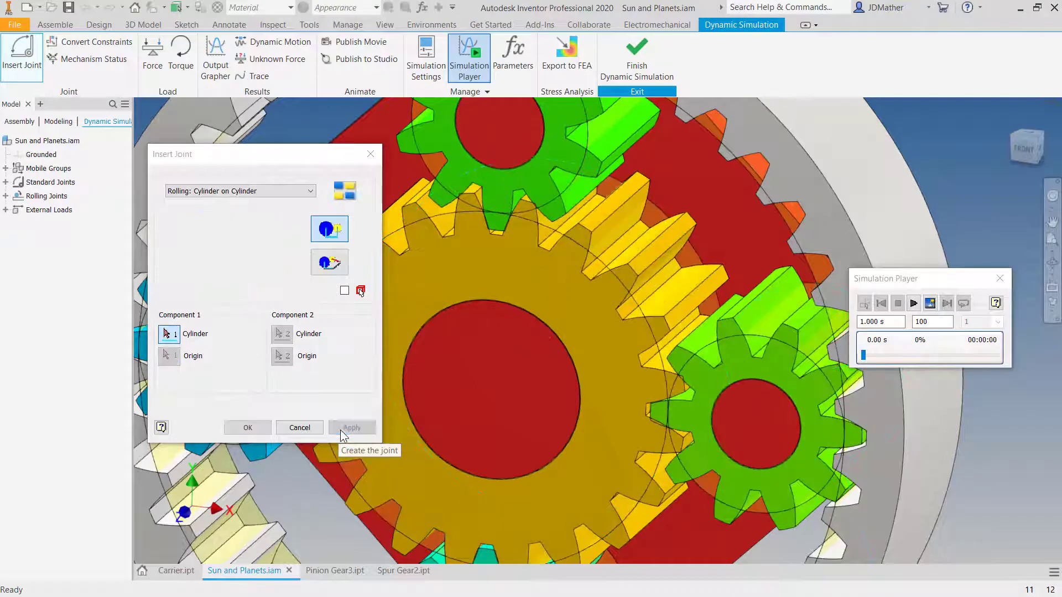
- Create a Cylinder on Cylinder rolling joint between the lower teal pinion's pitch cylinder and the sun gear's pitch cylinder
scroll(469, 370, down, 5)
scroll(469, 371, up, 5)
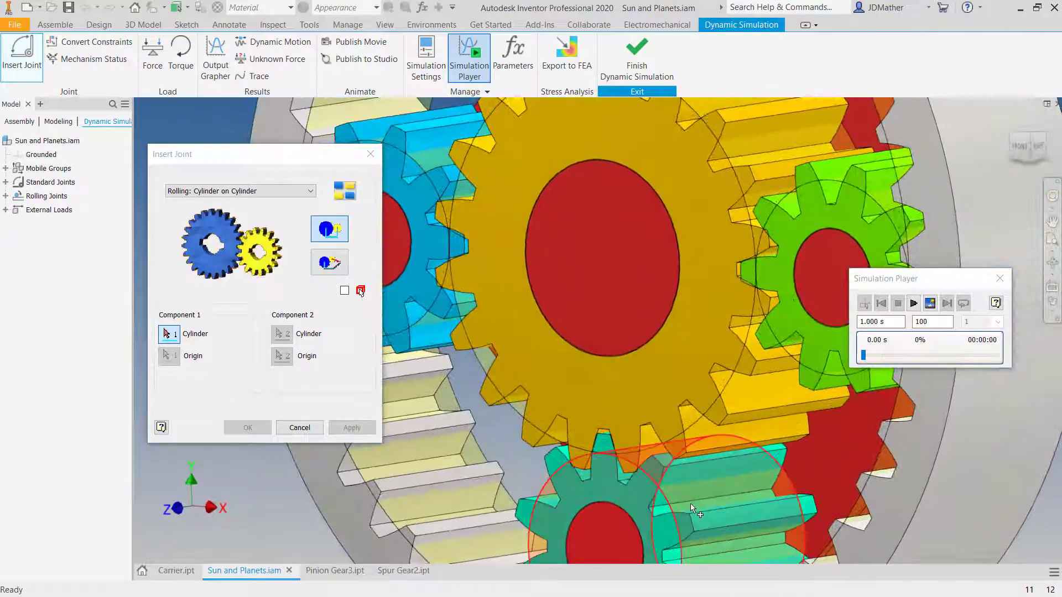
click(690, 503)
shift+middle_drag(741, 436, 716, 395)
click(282, 335)
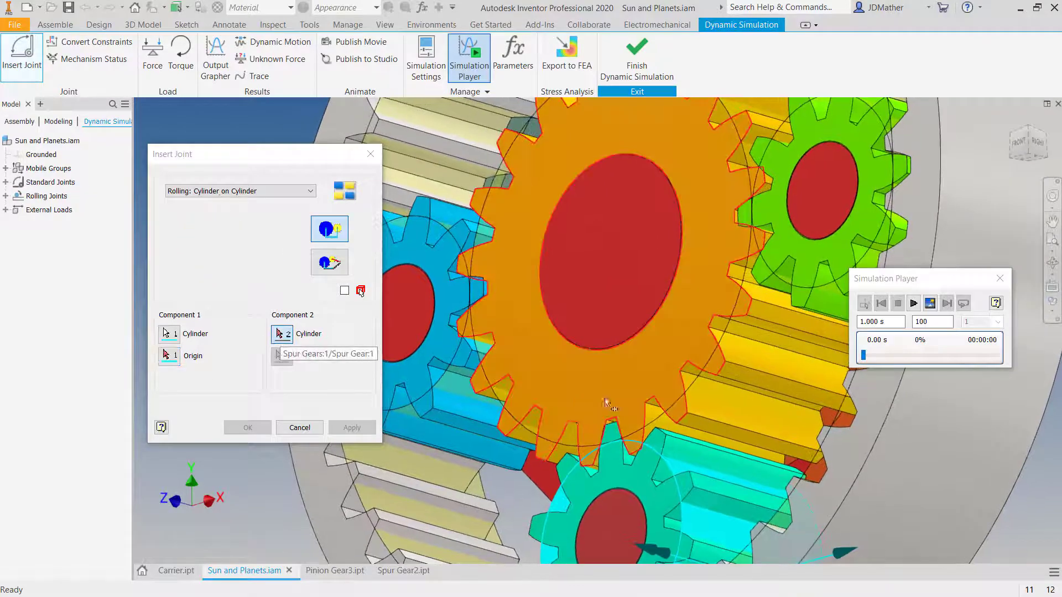
click(733, 392)
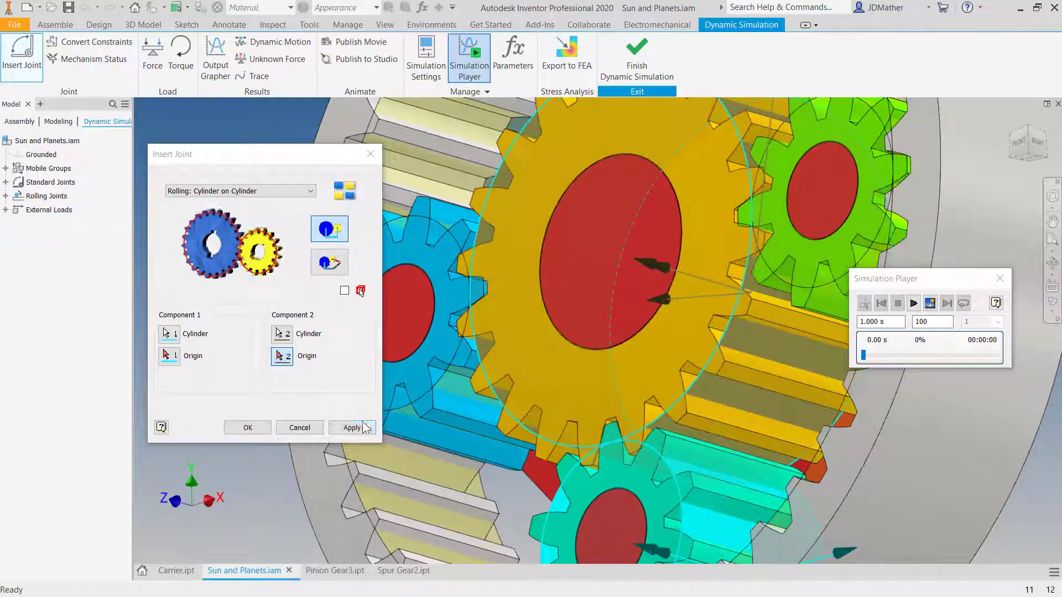
click(352, 427)
- Create the last Cylinder on Cylinder rolling joint between the blue pinion's and sun gear's pitch cylinders and finish inserting joints
shift+middle_drag(387, 437, 622, 461)
scroll(635, 464, up, 2)
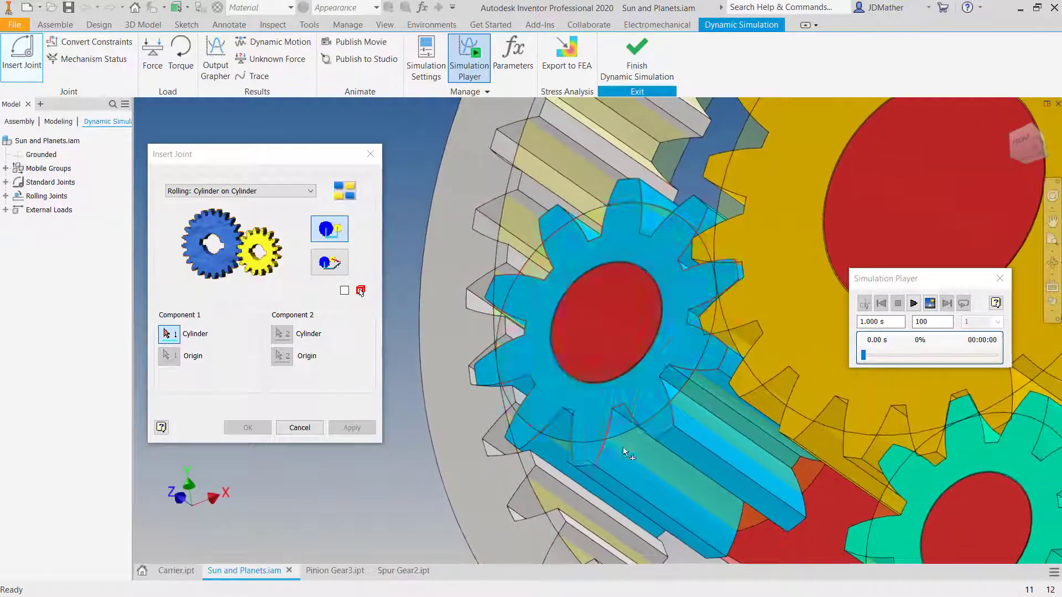
click(592, 447)
key(F5)
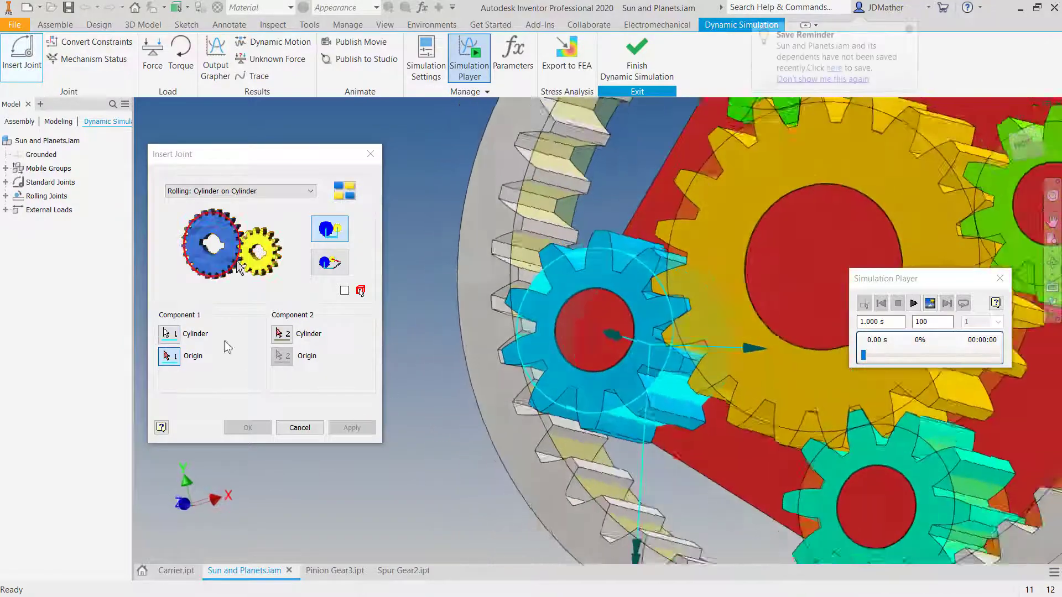
click(284, 335)
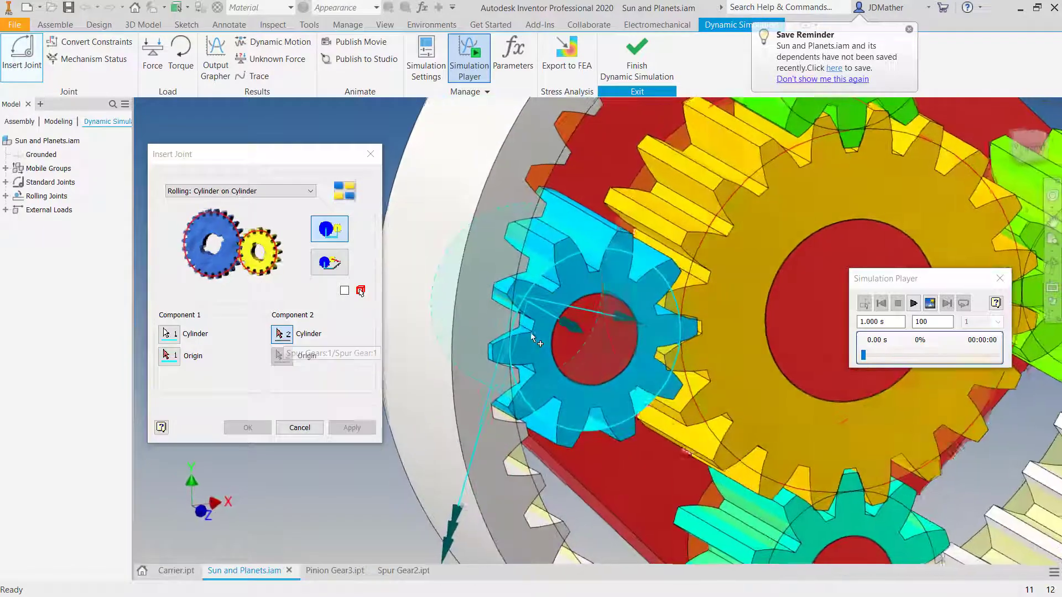
click(606, 247)
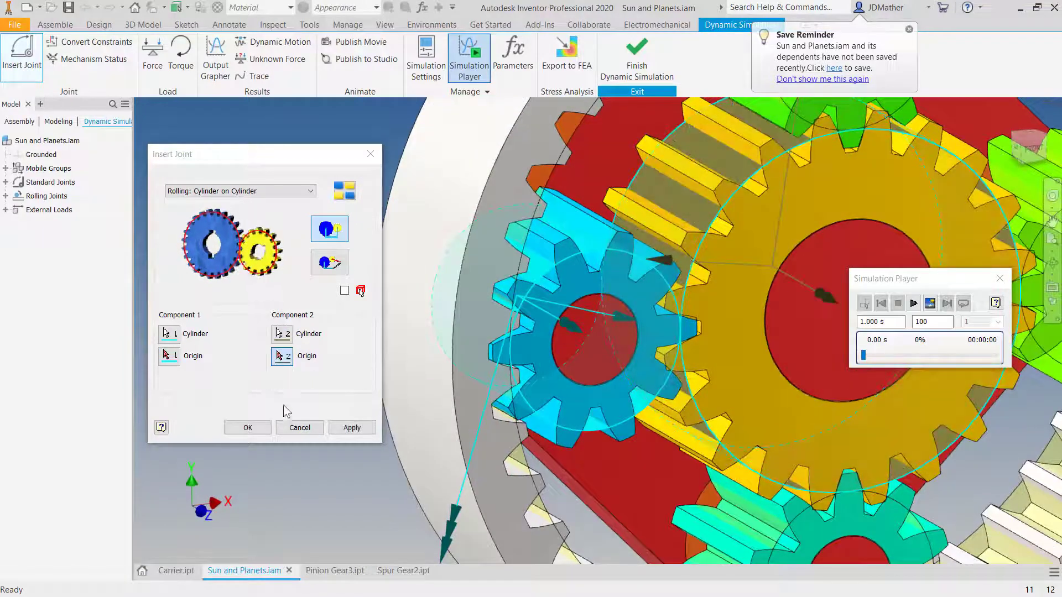
click(248, 427)
- Turn the gear train by hand in both directions to check how the carrier, pinions and sun gear move together
key(F5)
key(F5)
key(F5)
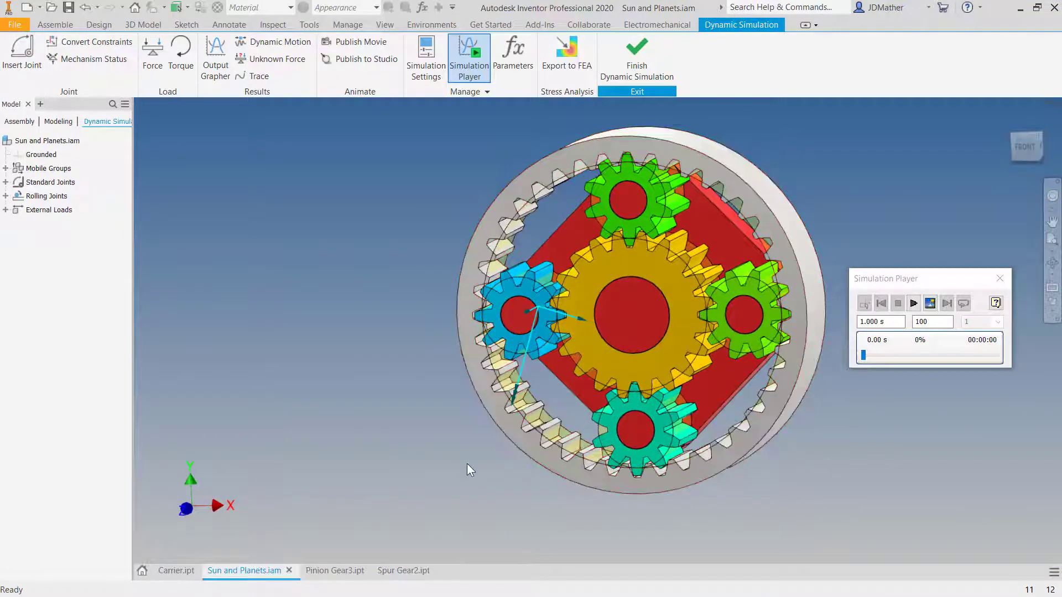
drag(525, 440, 668, 503)
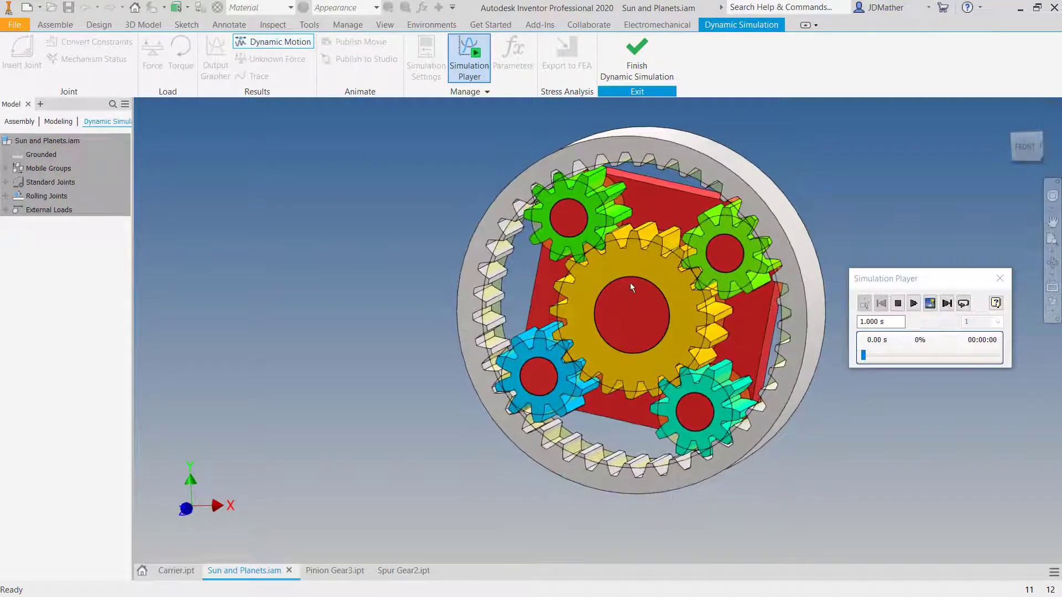
drag(651, 260, 662, 363)
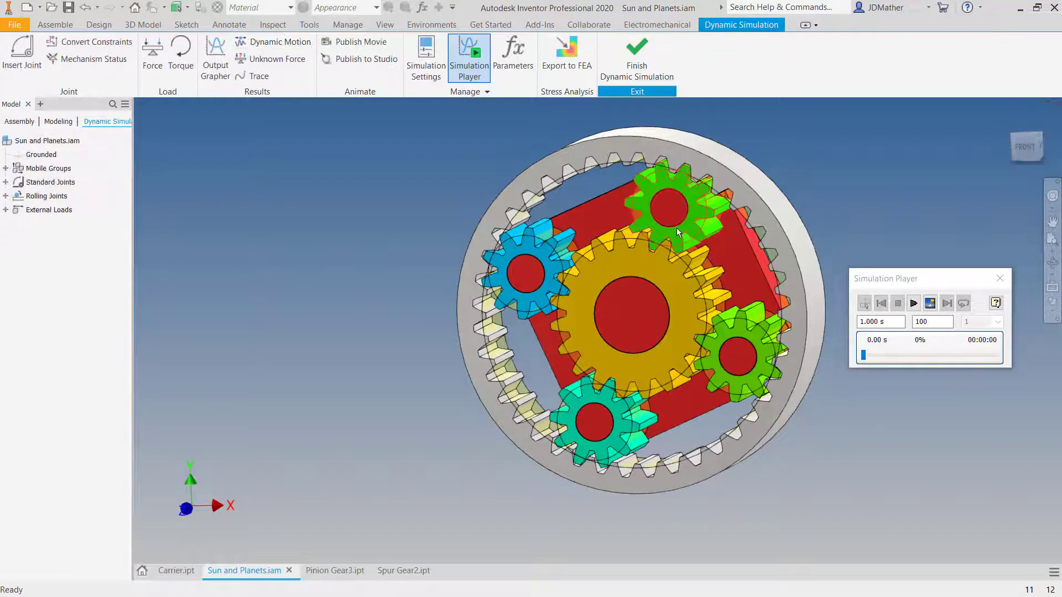
drag(676, 228, 589, 250)
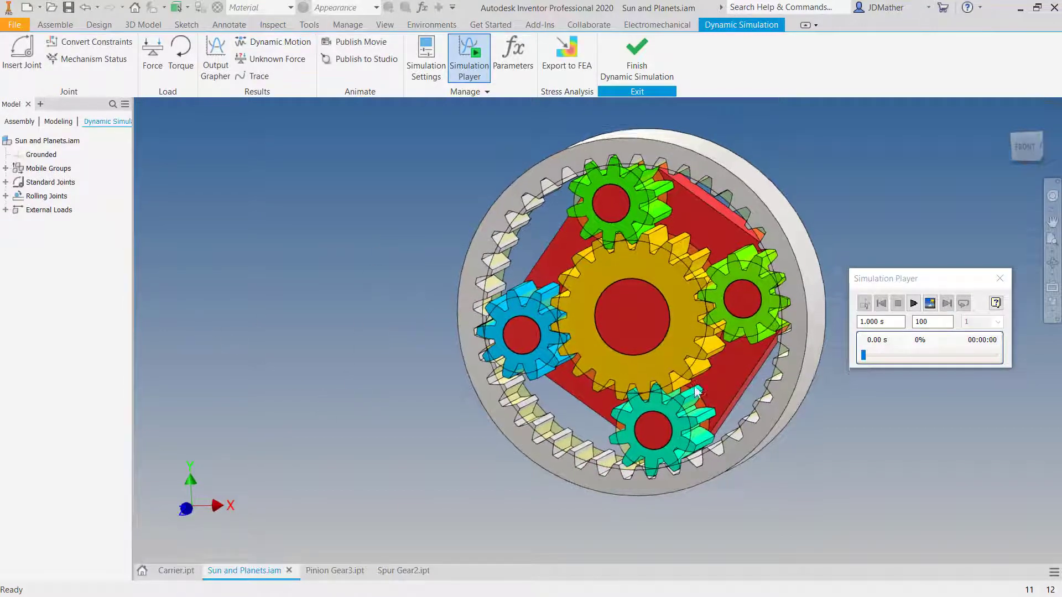
- Enable imposed motion on the Revolution:9 joint between ground and carrier, driven by a constant velocity of 7200
shift+middle_drag(663, 311, 604, 314)
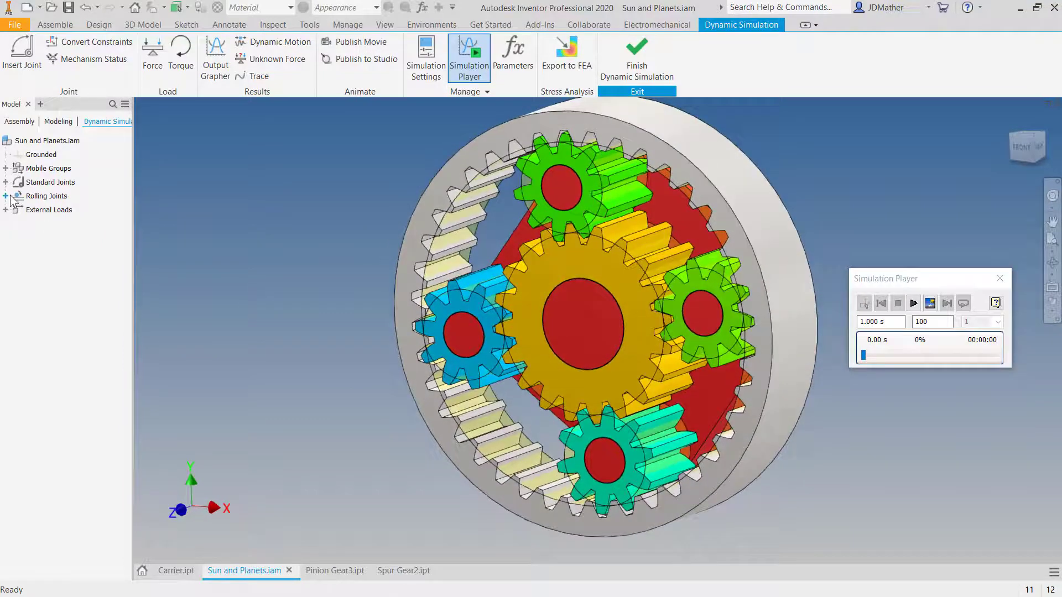
click(6, 196)
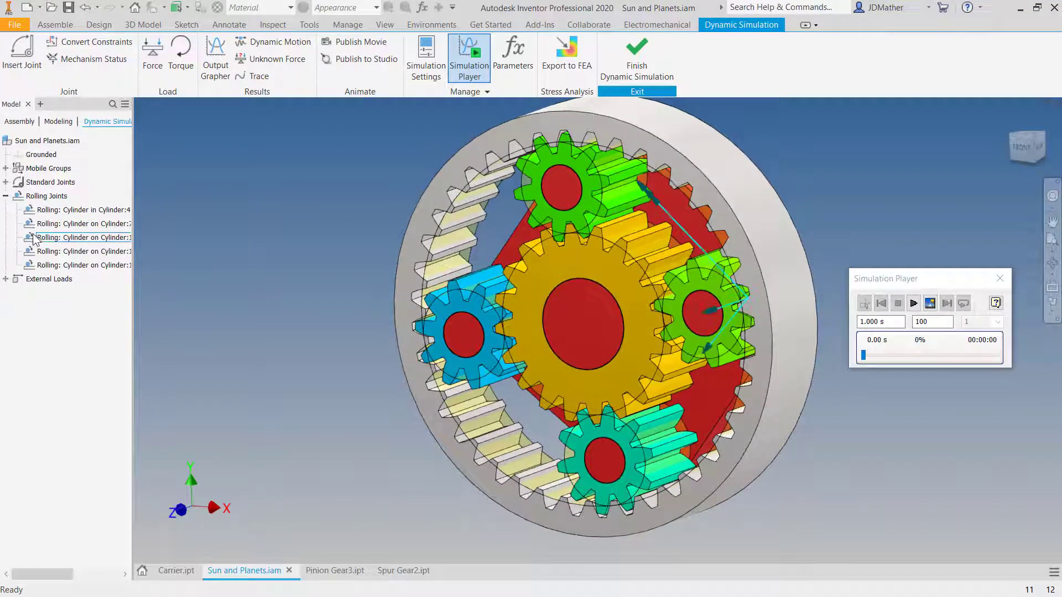
click(5, 182)
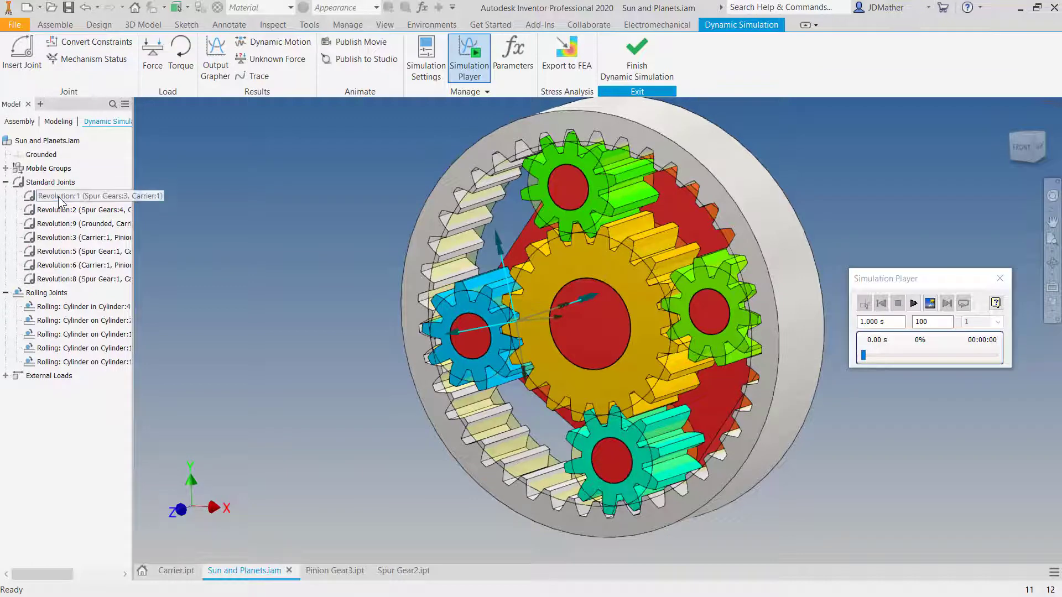
right_click(53, 228)
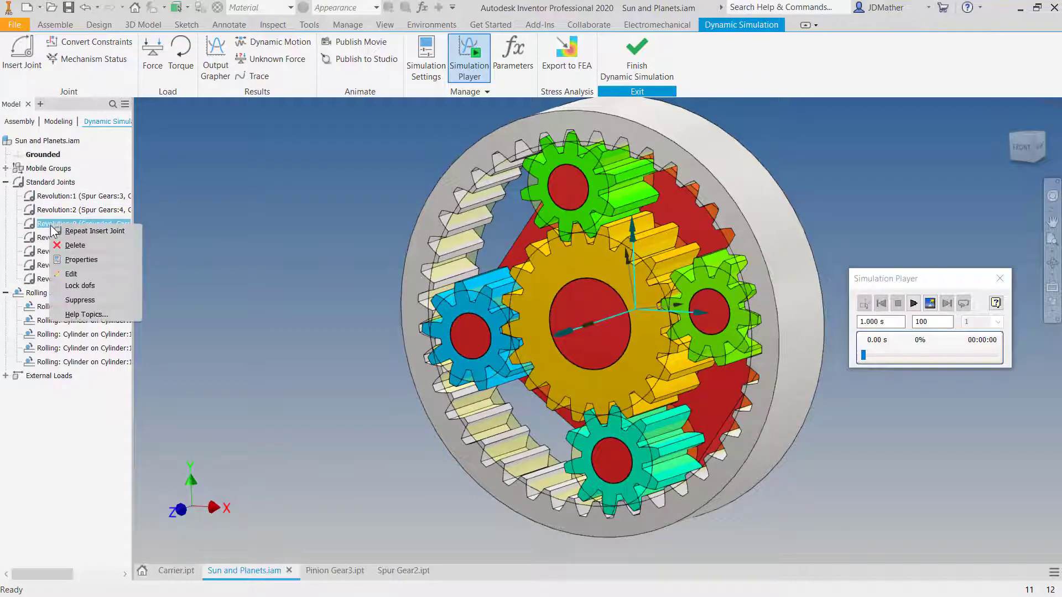
click(69, 260)
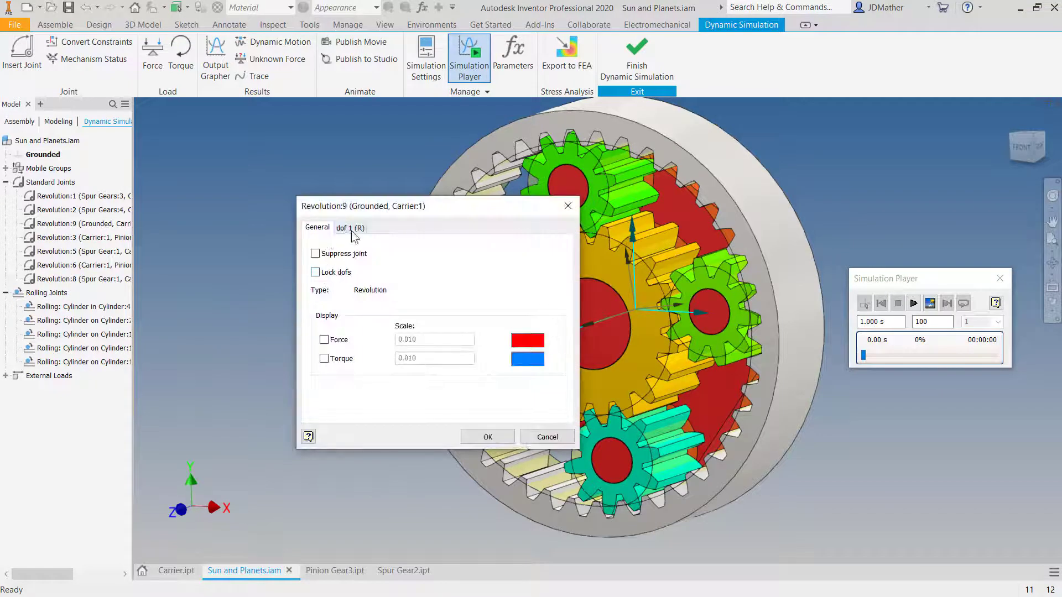
click(353, 229)
click(552, 257)
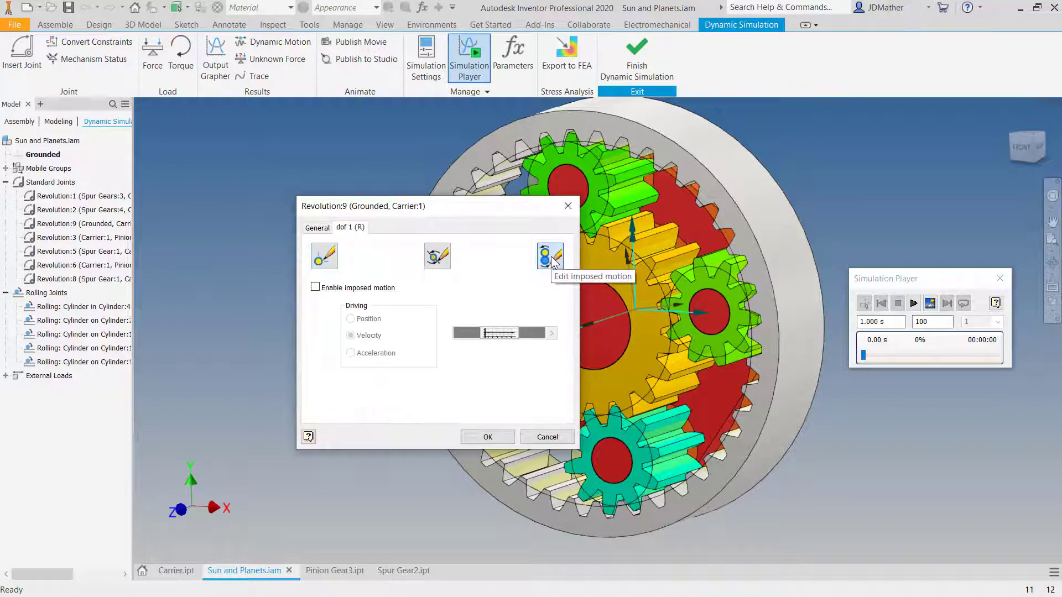
click(316, 287)
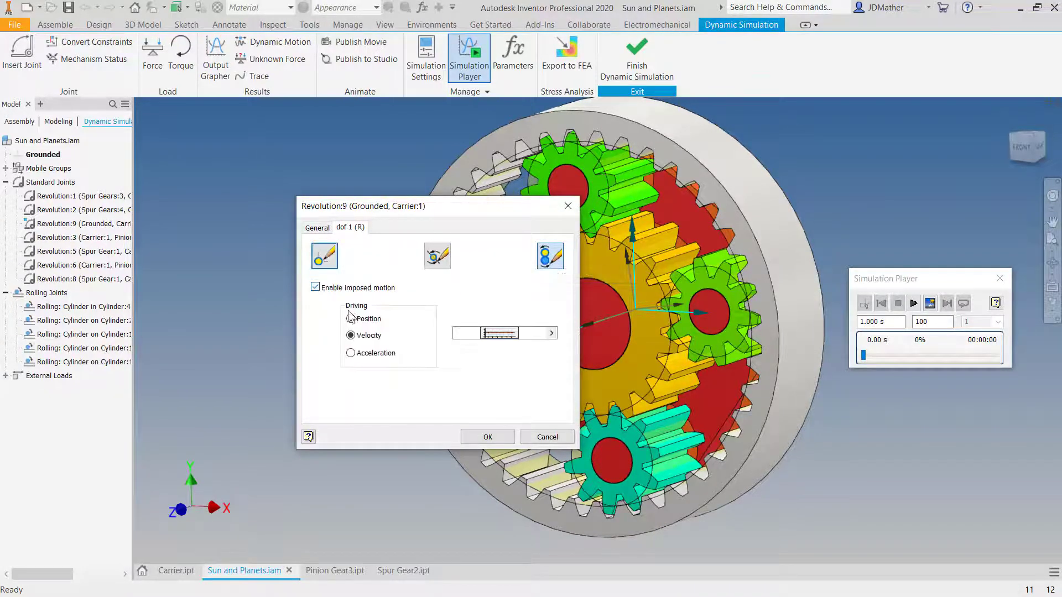
click(551, 333)
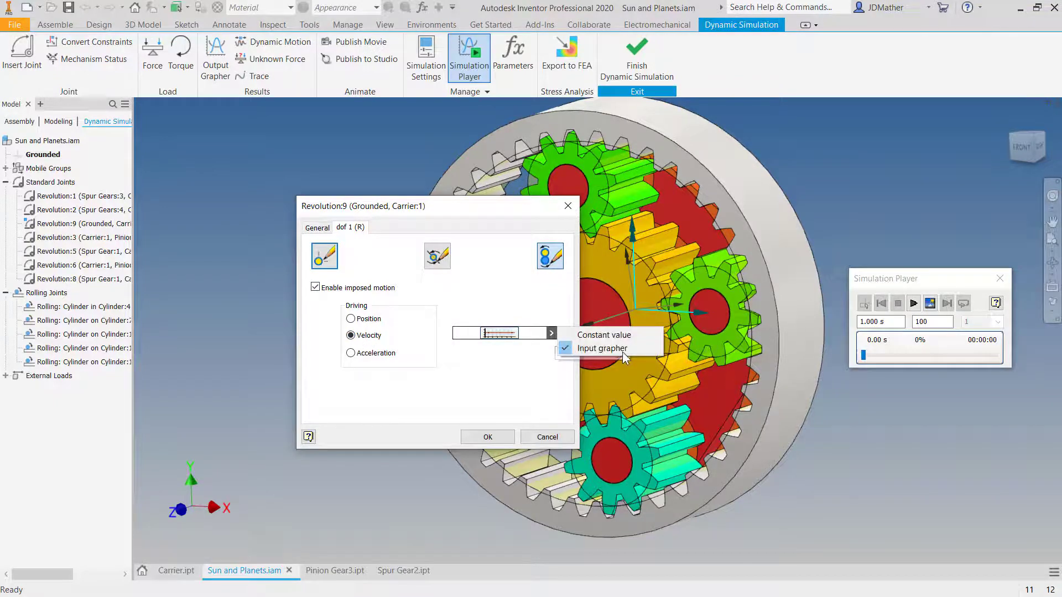
click(578, 334)
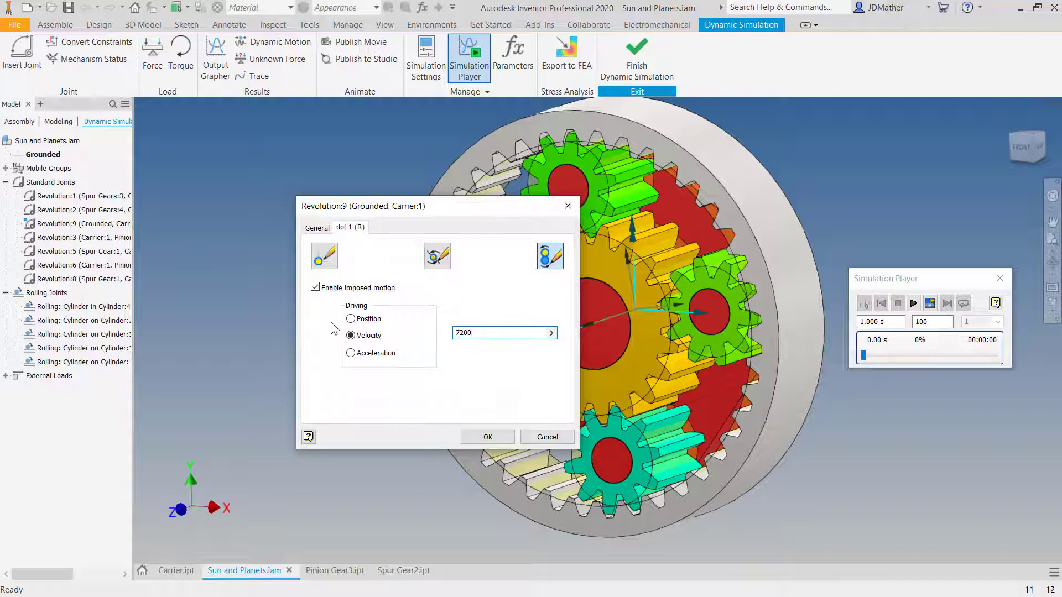
click(487, 437)
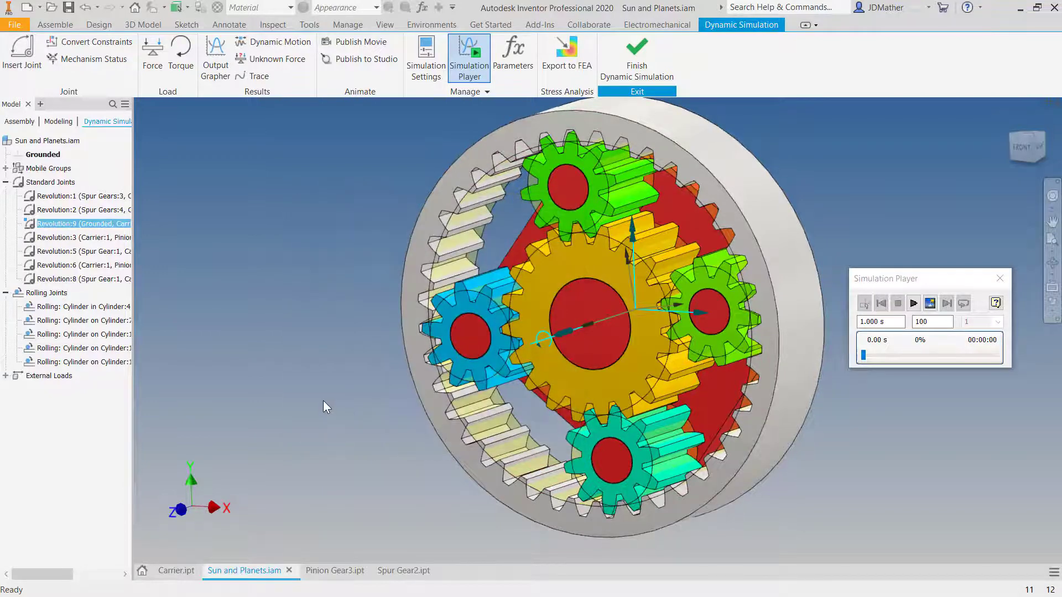
- Run the simulation with the driven carrier joint and return to construction mode to inspect the gear train
click(914, 304)
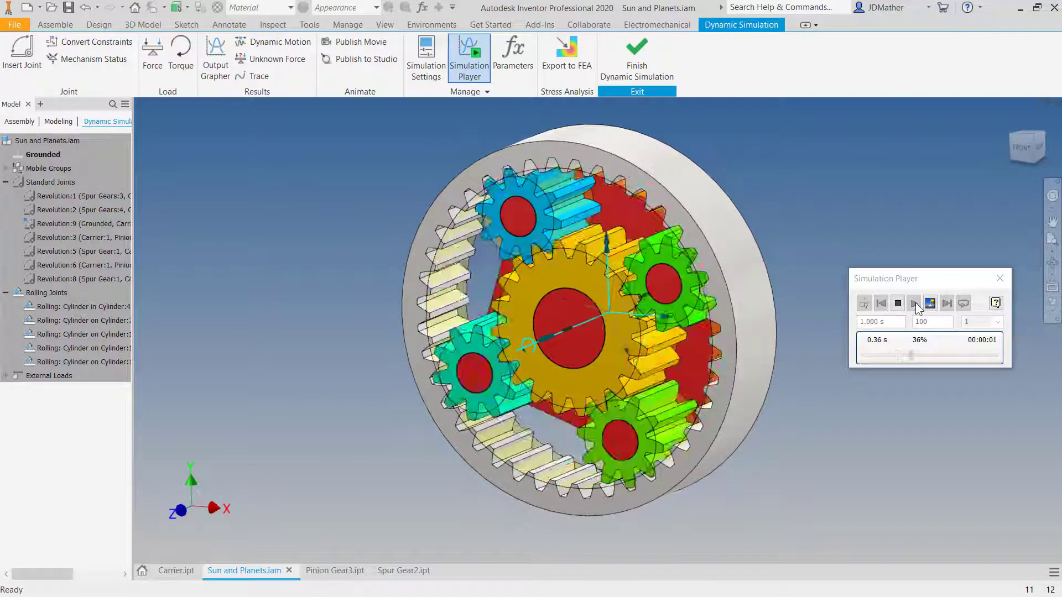
click(865, 304)
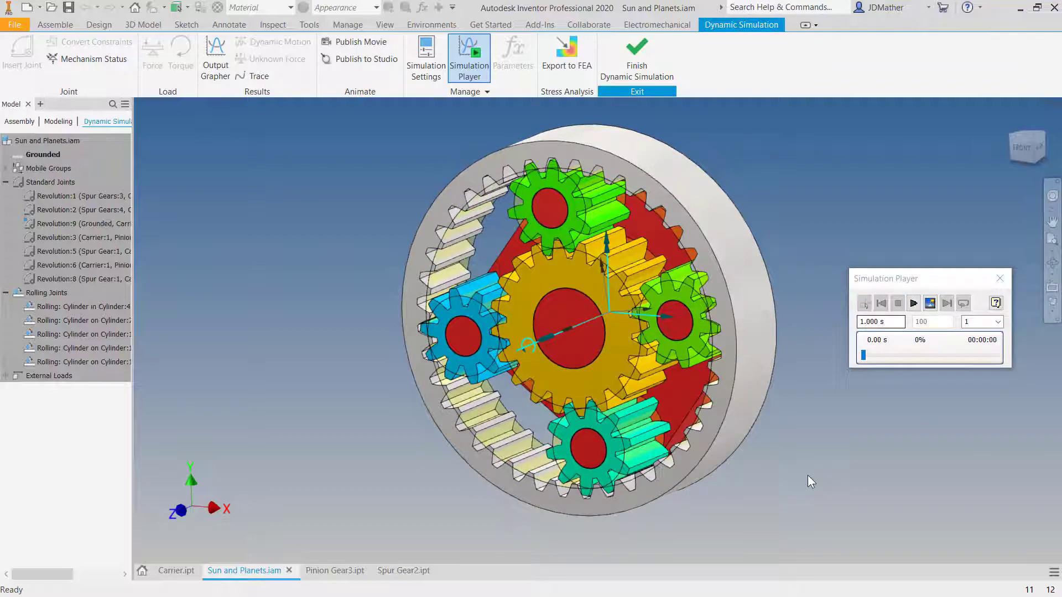
scroll(645, 387, up, 2)
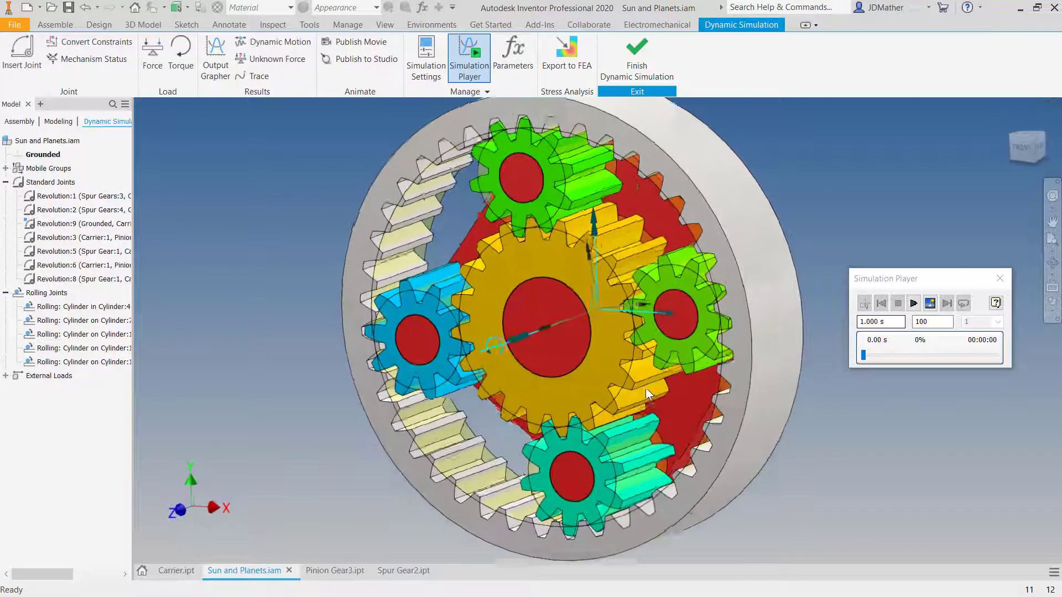
shift+middle_drag(645, 387, 553, 420)
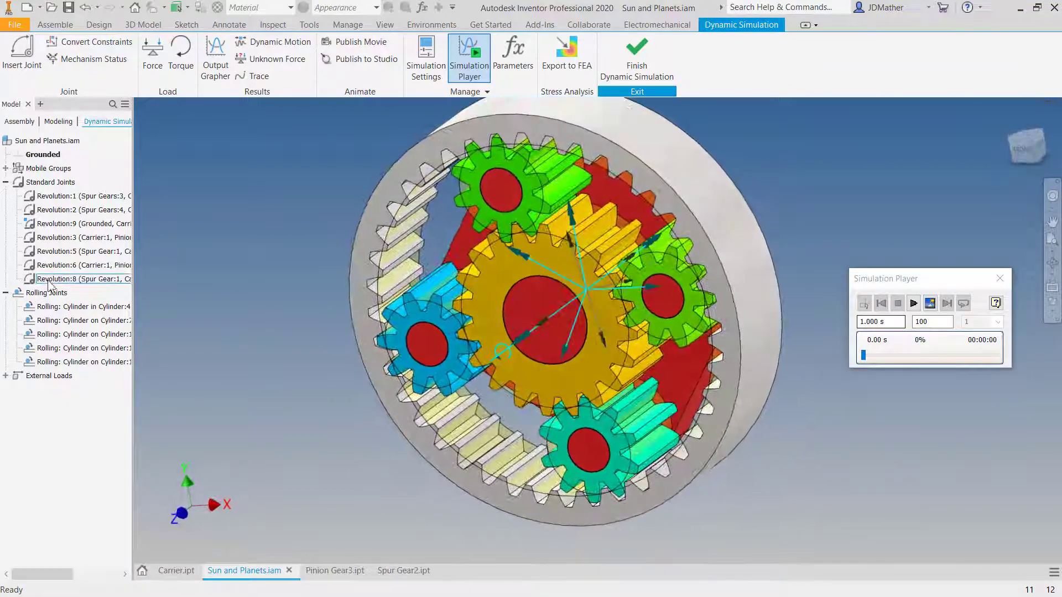
- Undo the imposed motion on the Revolution:9 joint between ground and carrier
click(87, 7)
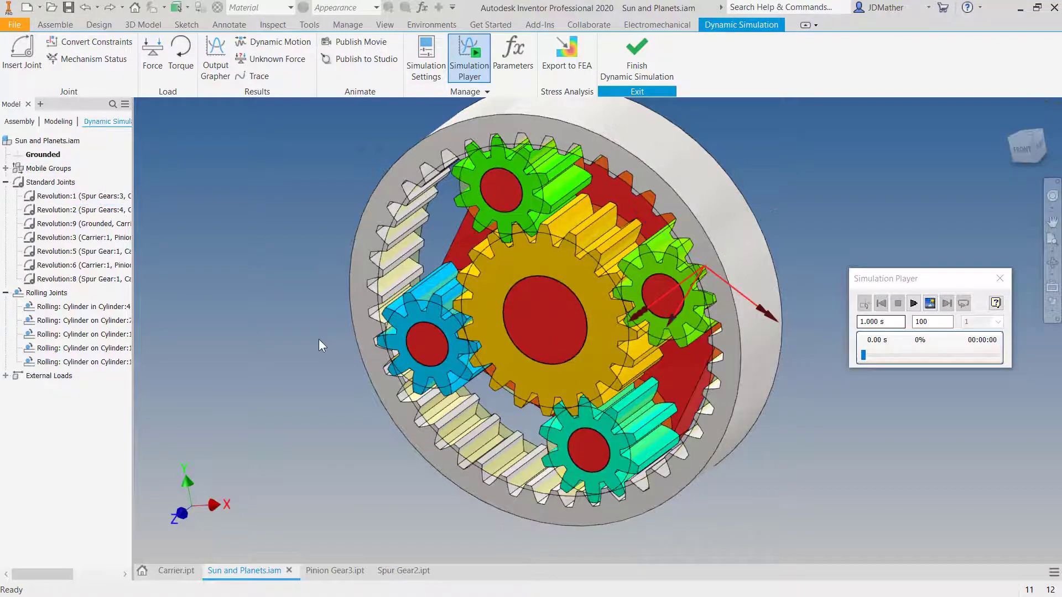
shift+middle_drag(319, 340, 490, 431)
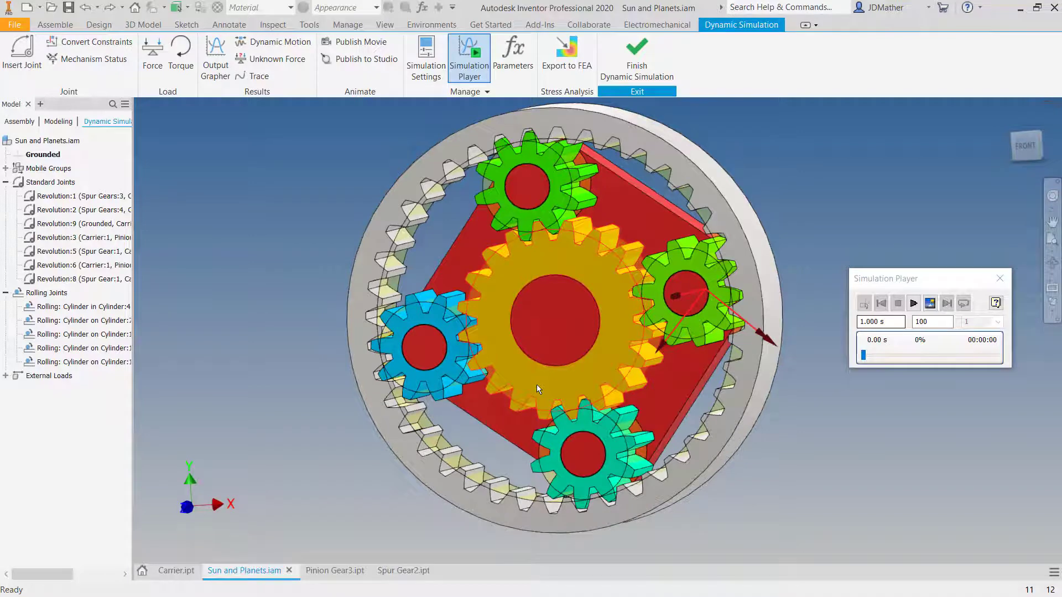
shift+middle_drag(299, 468, 259, 473)
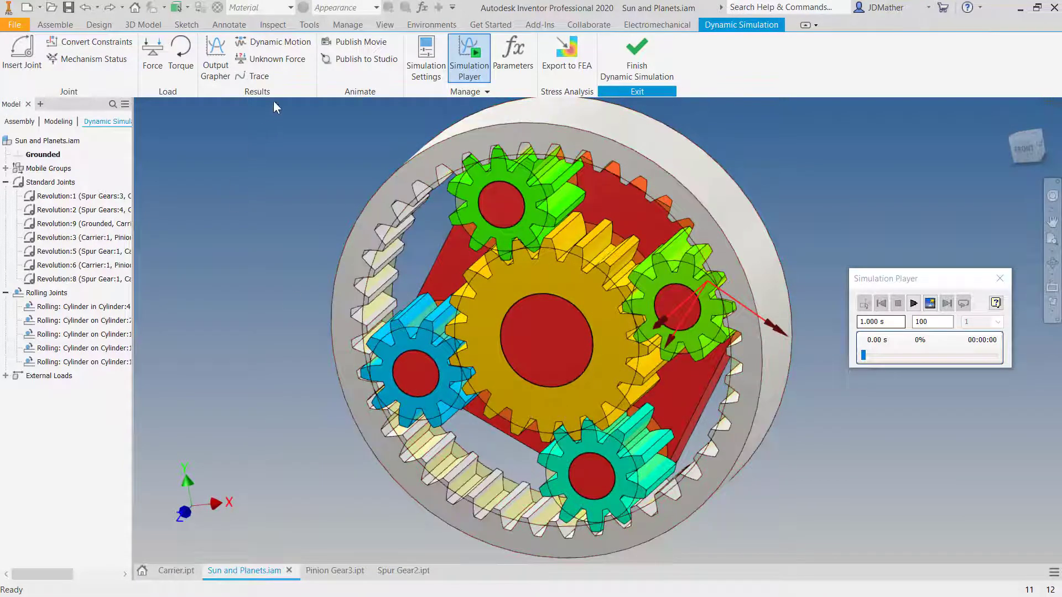
- Hide all work features and construction surfaces so that only the solid gear train is displayed
click(384, 25)
click(25, 50)
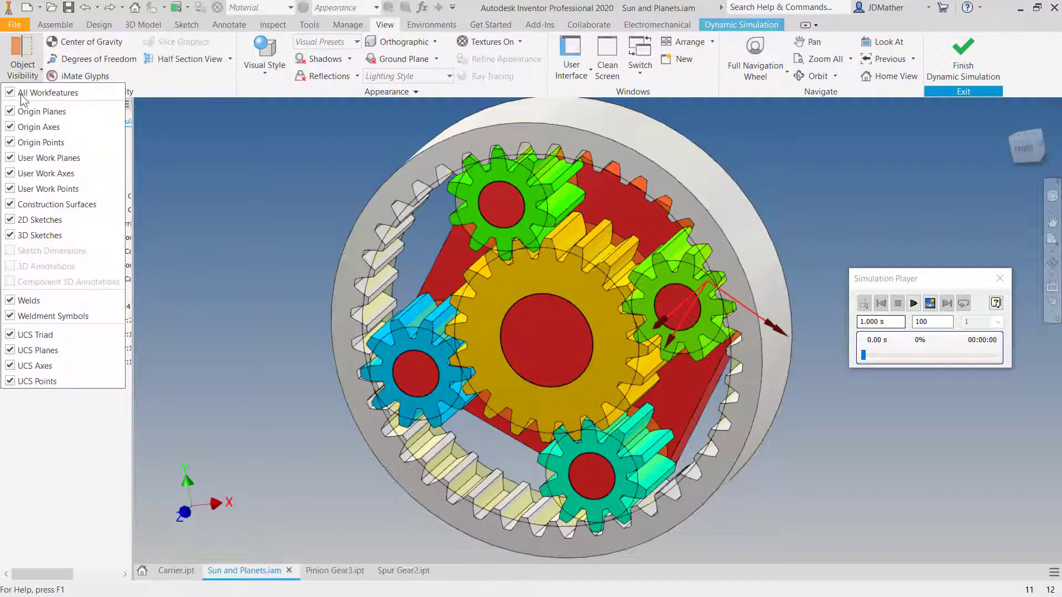
click(10, 93)
click(25, 53)
click(10, 205)
click(285, 231)
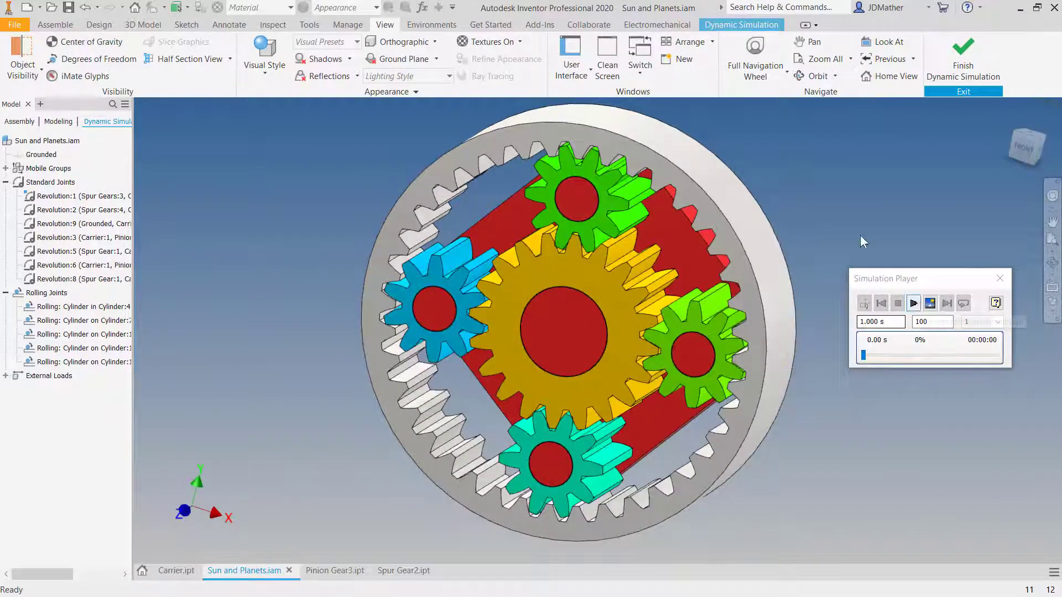
- Run the one-second simulation, rewind it to the start and replay the gear train's motion
click(913, 303)
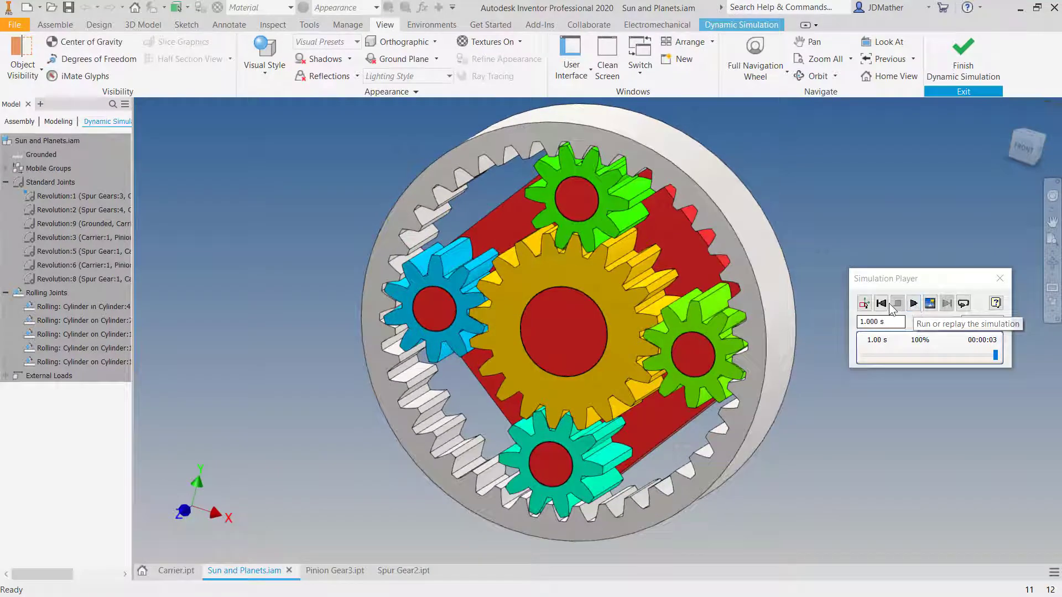
click(881, 304)
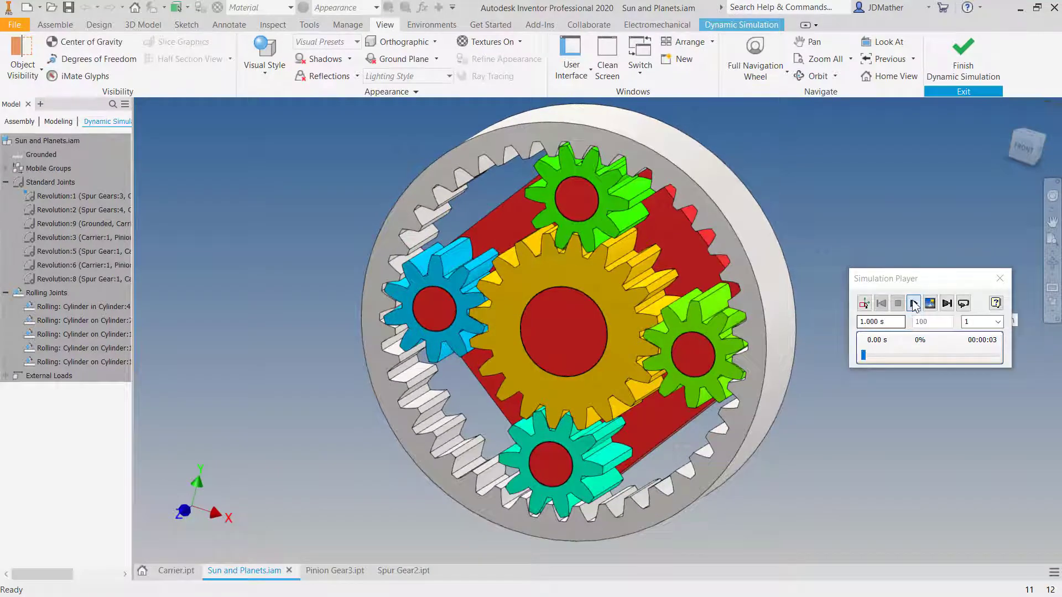
click(913, 303)
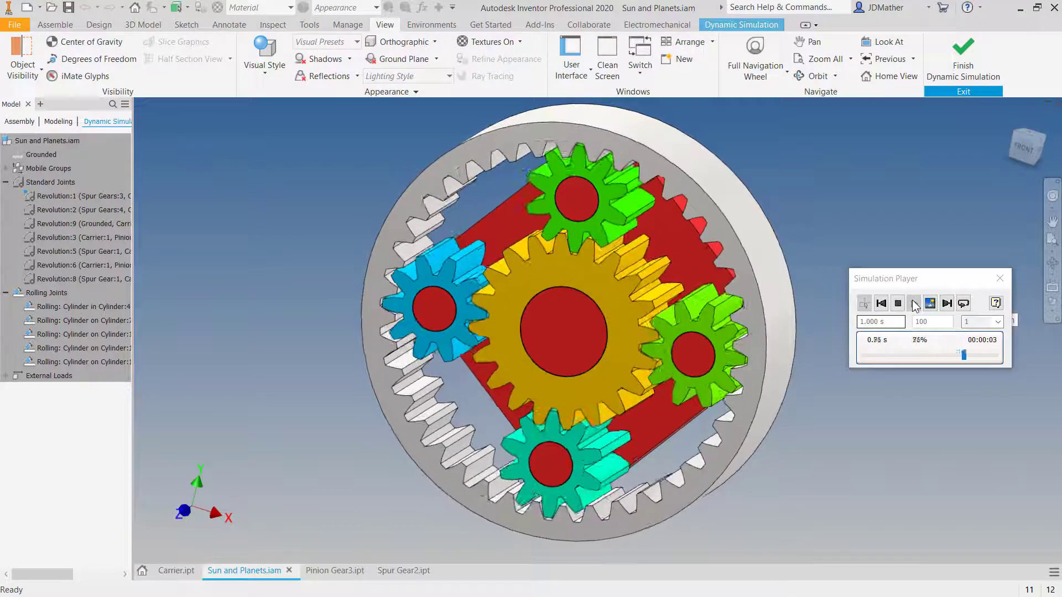